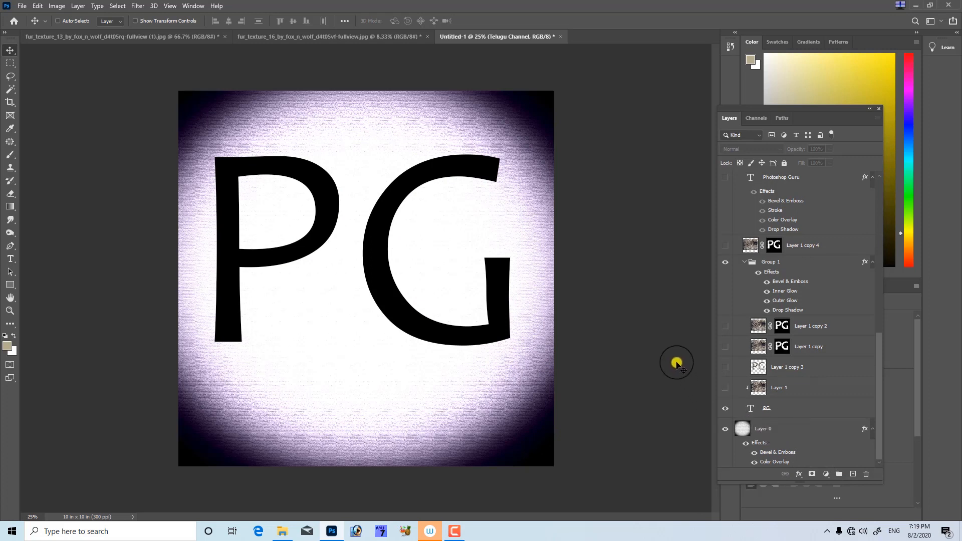
- Preview the finished fur artwork by toggling Layer 4 and Layer 5 on and off, and show Layer 5 copy
scroll(779, 301, up, 10)
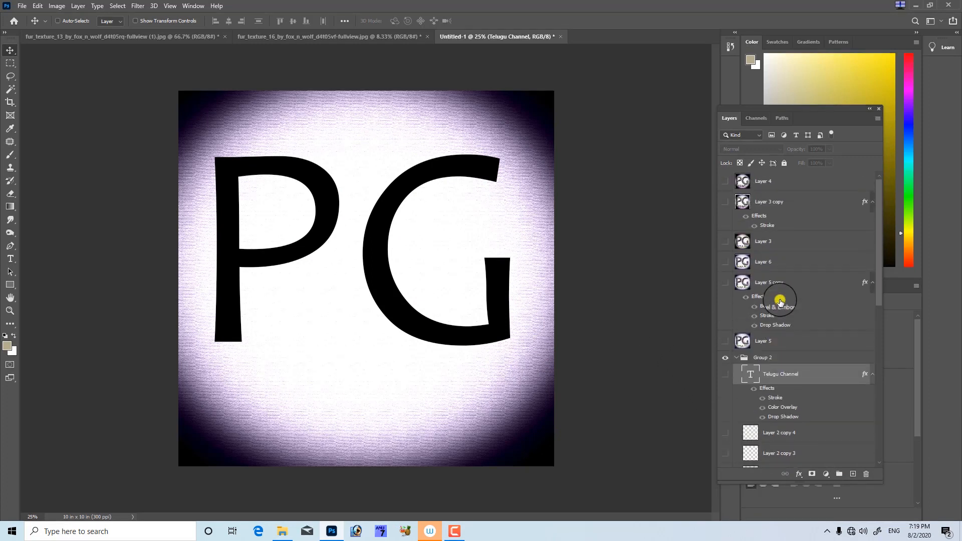
click(725, 183)
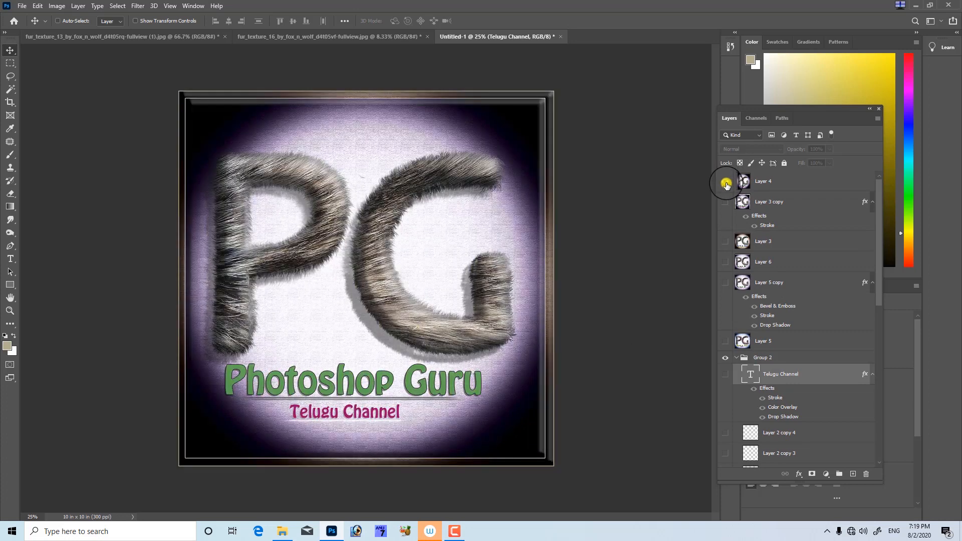
click(726, 183)
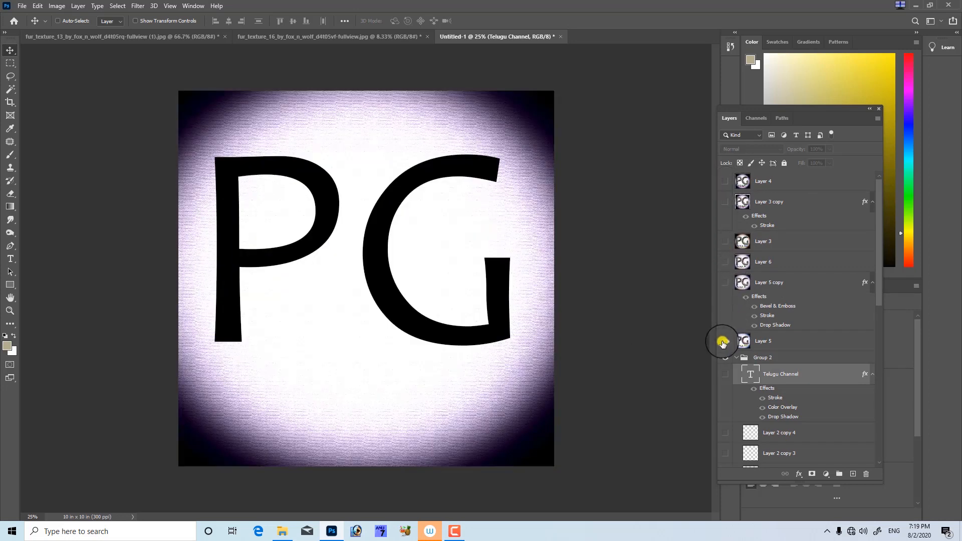
click(723, 342)
click(723, 342)
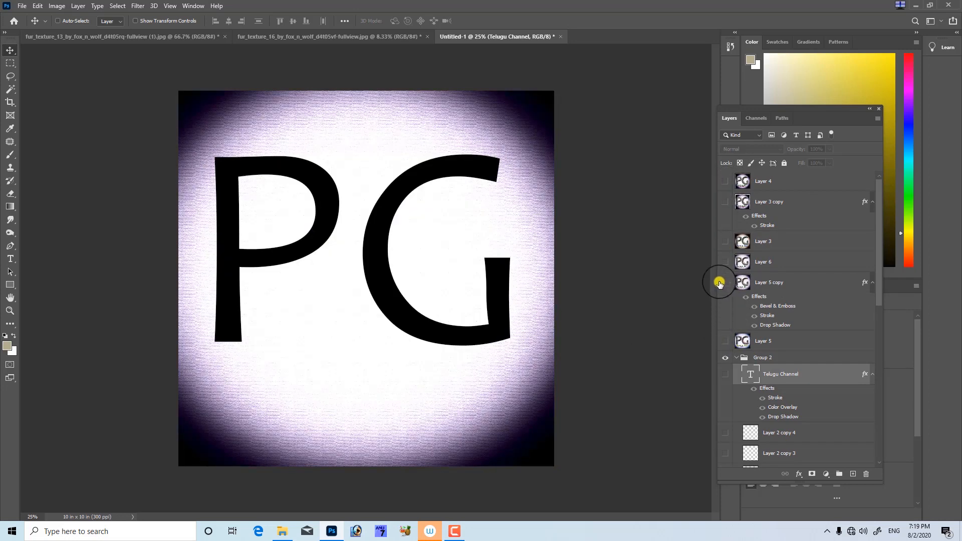
click(719, 283)
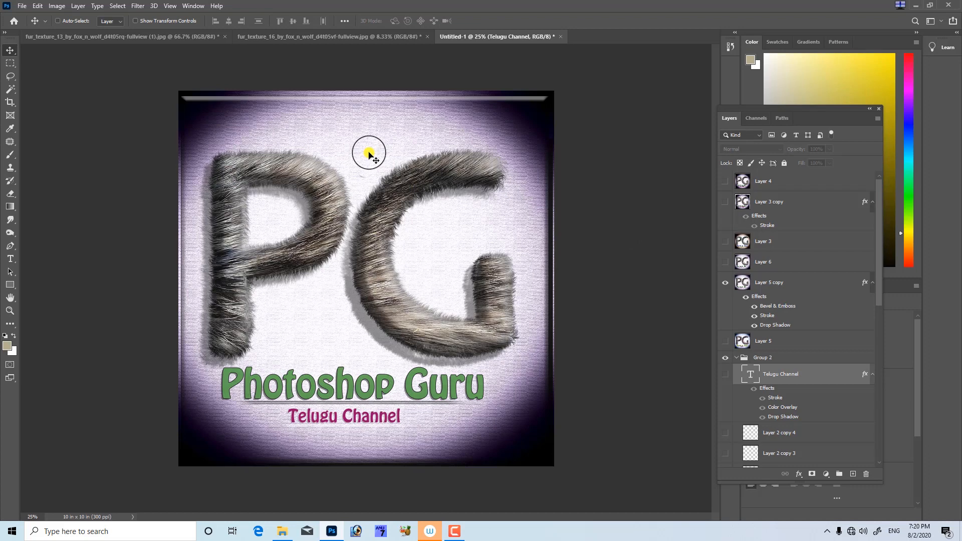
- Start a new document from the photo presets with a width and height of 10 inches
key(ctrl+n)
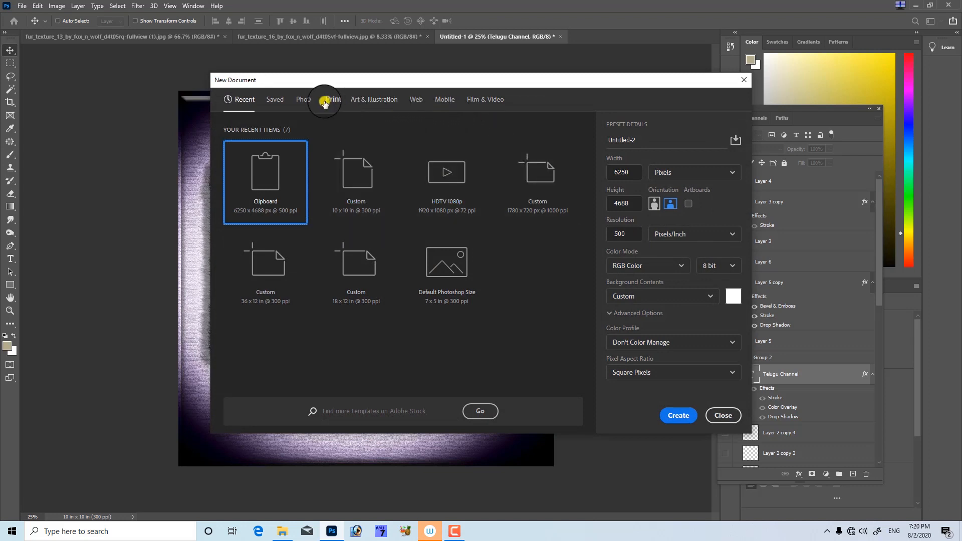
click(309, 101)
click(619, 171)
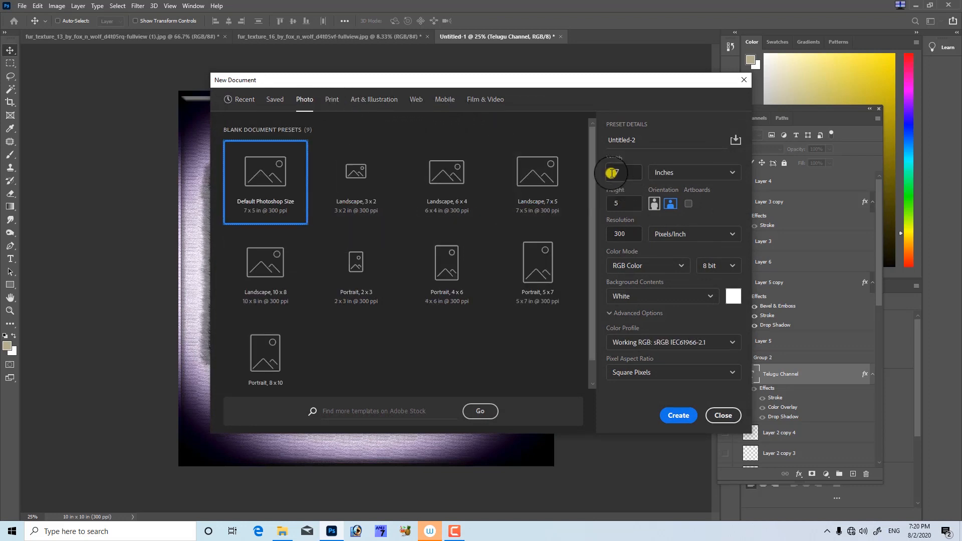
text(10)
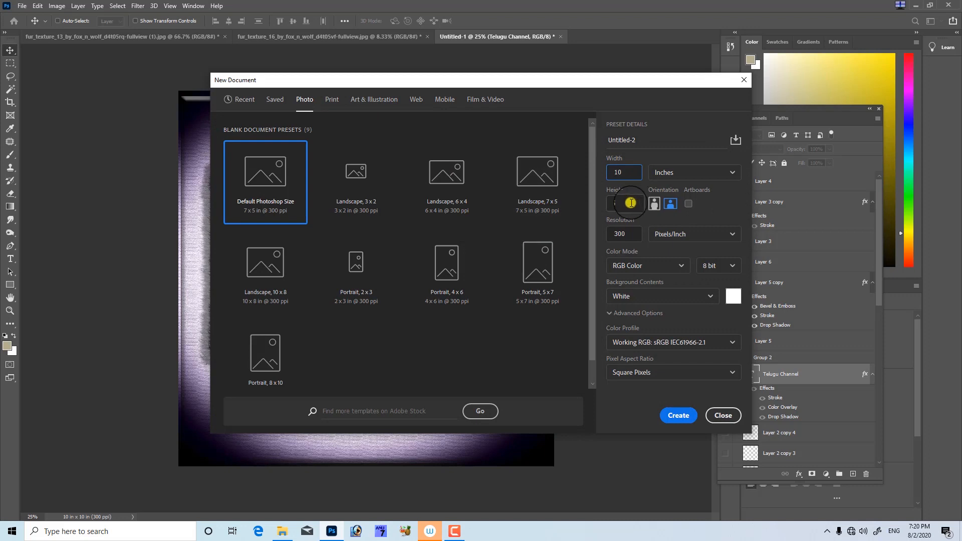
click(604, 203)
text(10)
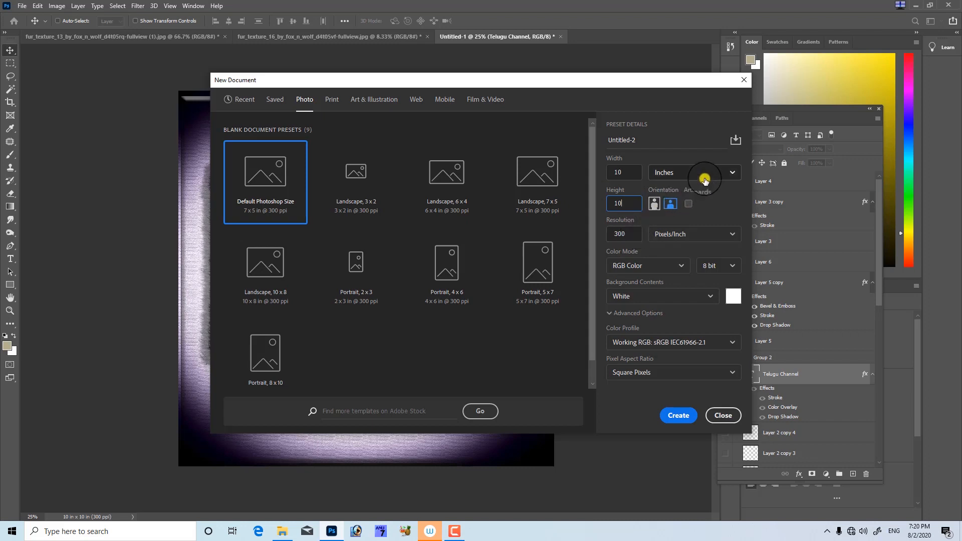
- Create the document with 8 bit depth, White background contents and the Working RGB: sRGB IEC61966-2.1 color profile
click(719, 270)
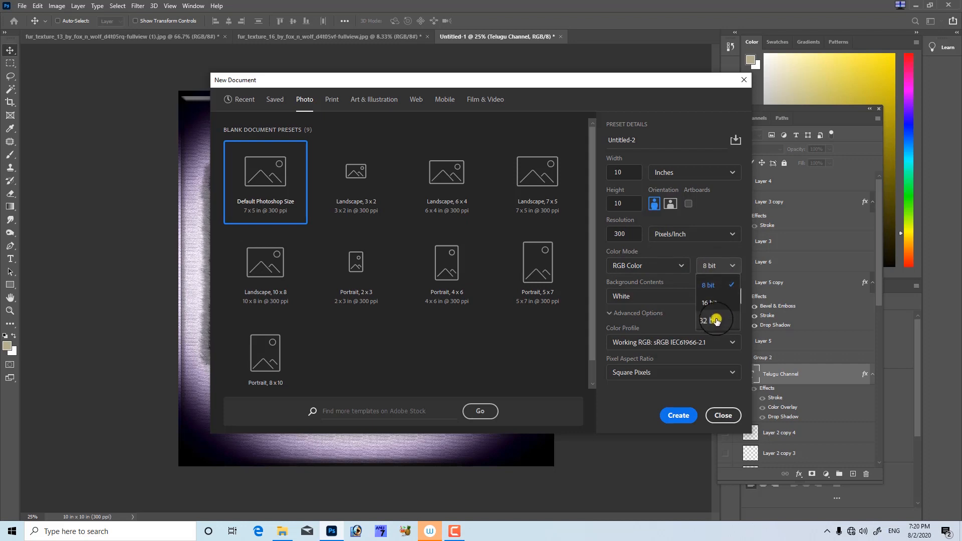
click(714, 288)
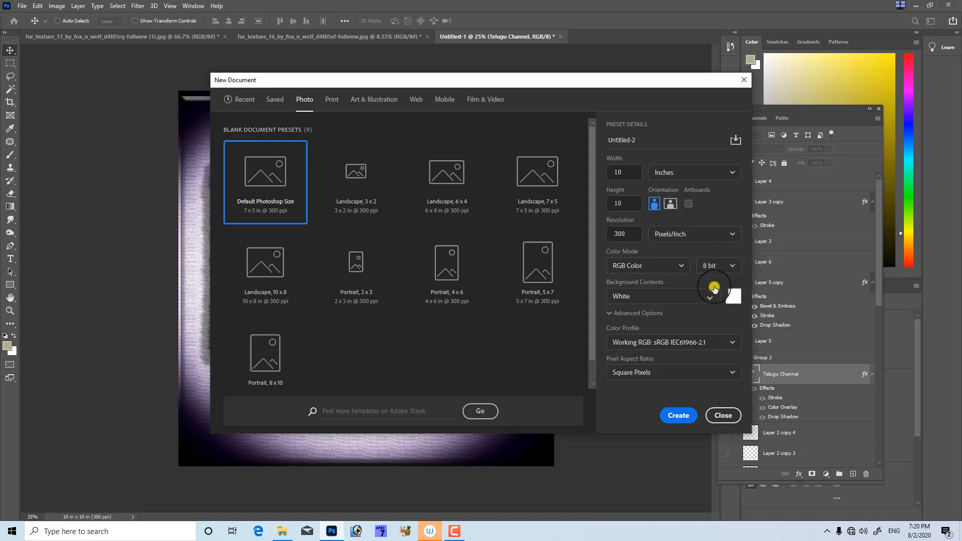
click(690, 300)
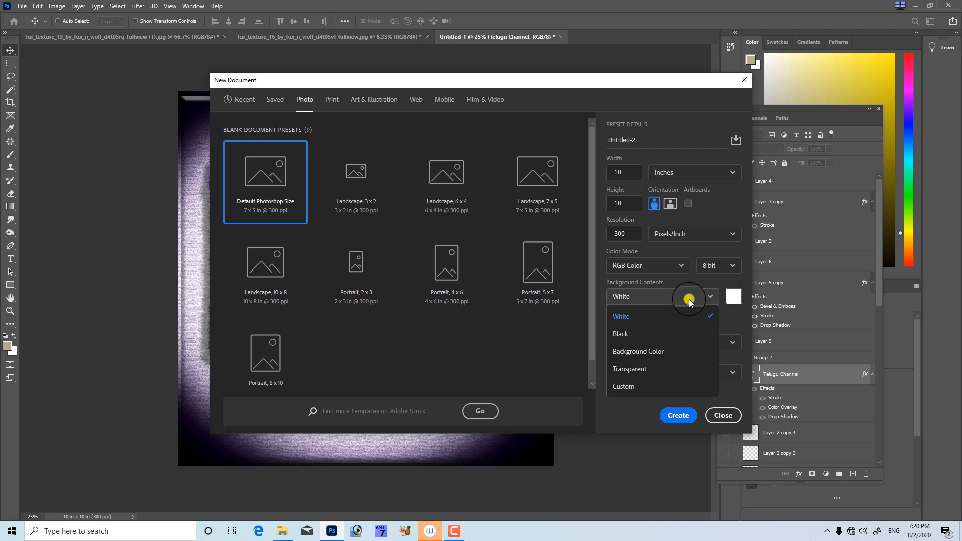
click(688, 299)
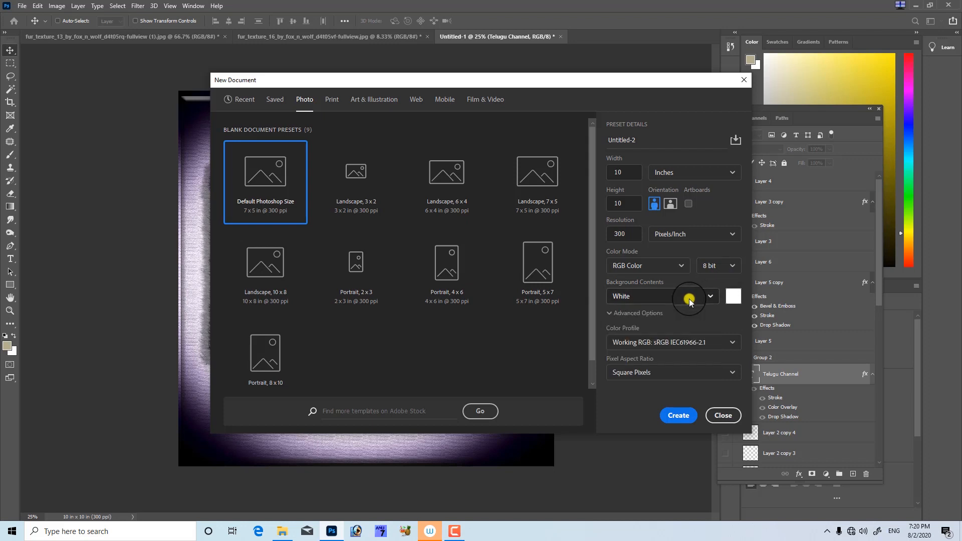
click(710, 347)
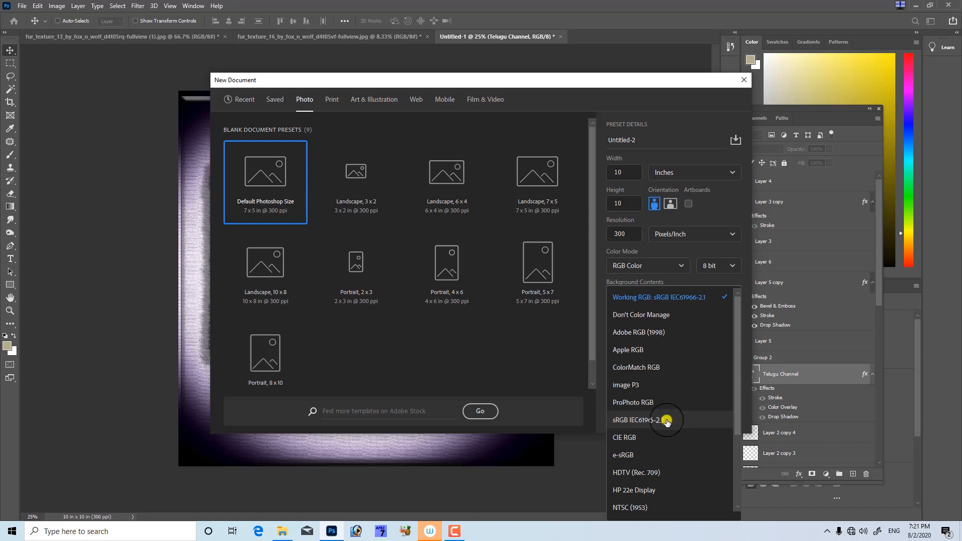
click(691, 334)
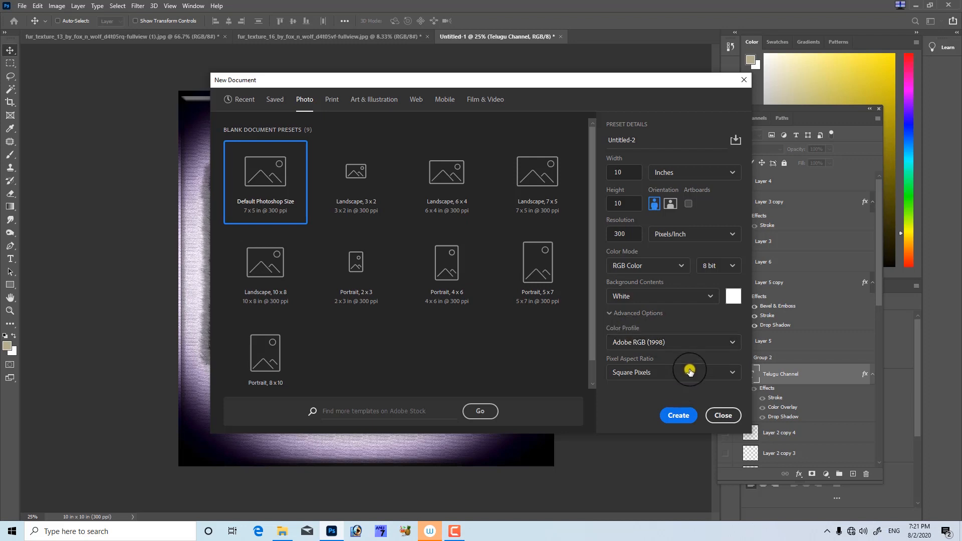
click(699, 342)
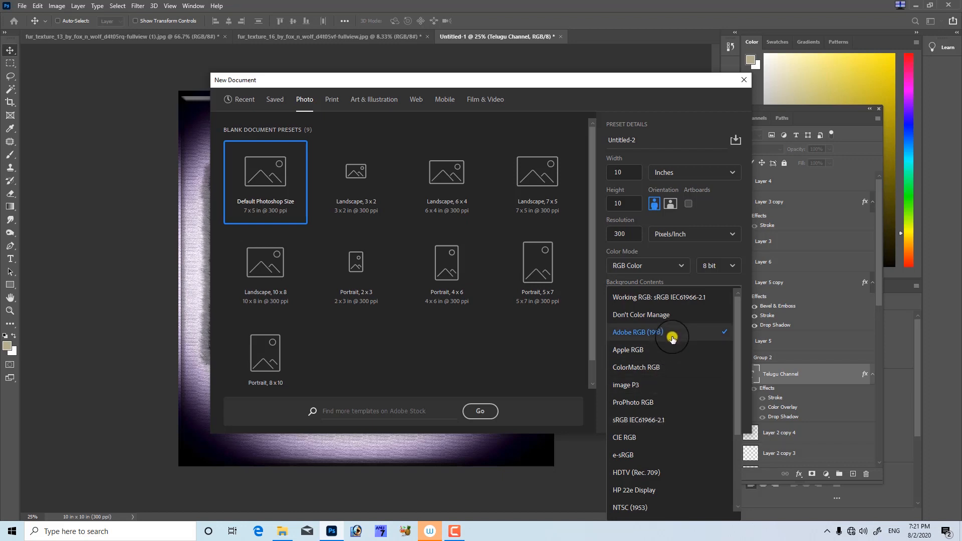
click(686, 305)
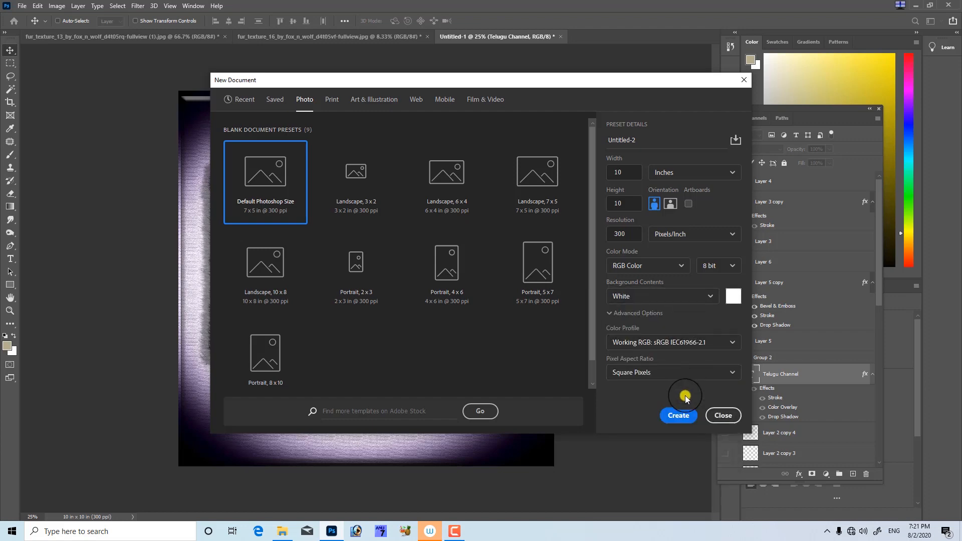
click(682, 413)
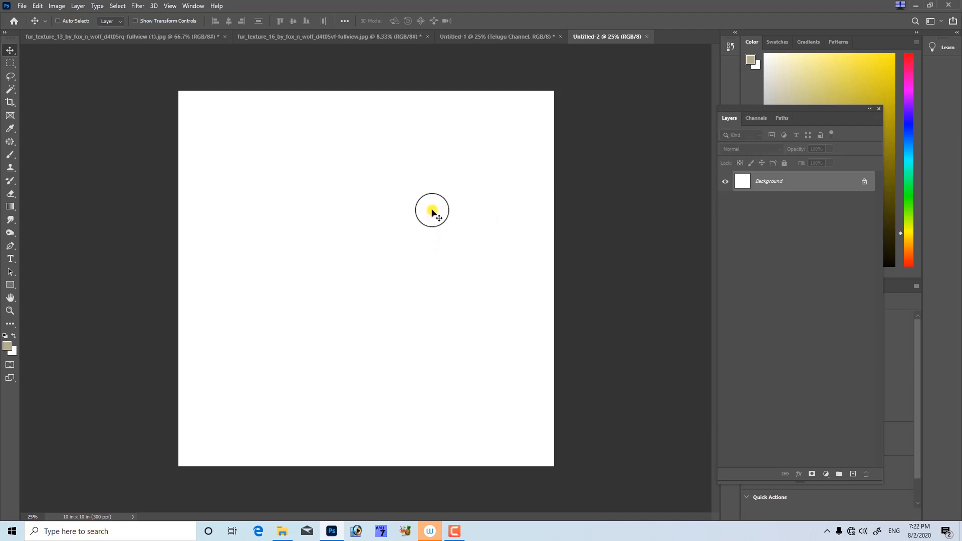
- Add the text "ps" in Hobo Std at 252.81 pt near the middle of the blank canvas
click(21, 259)
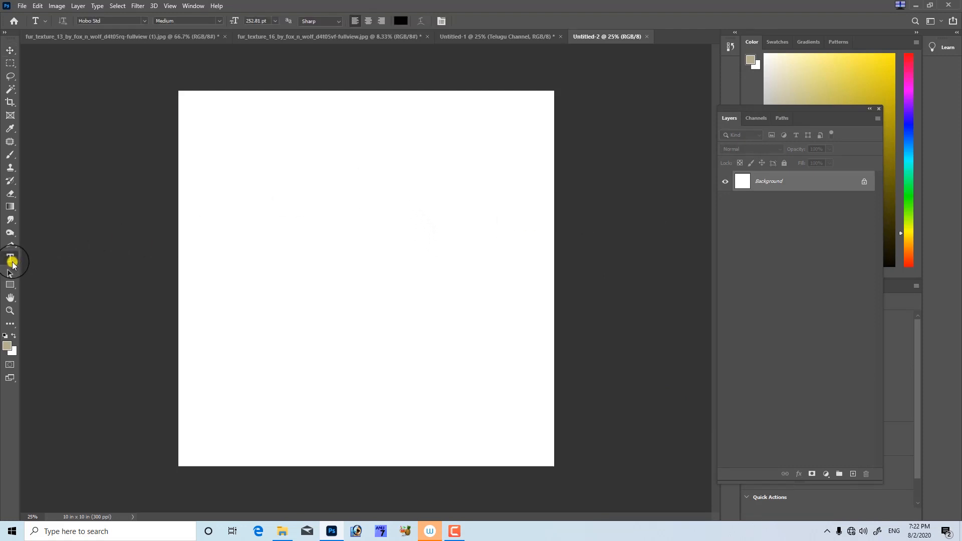
click(269, 292)
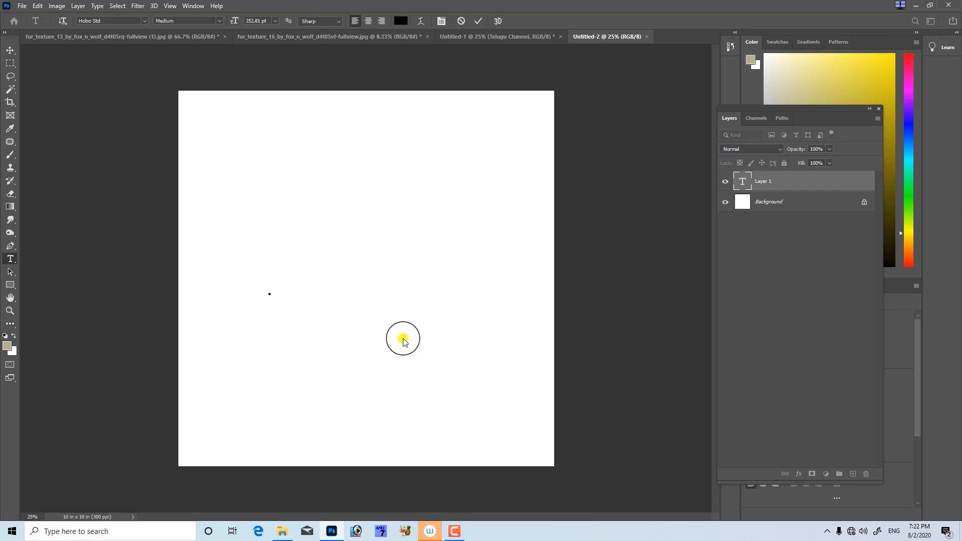
text(Ps)
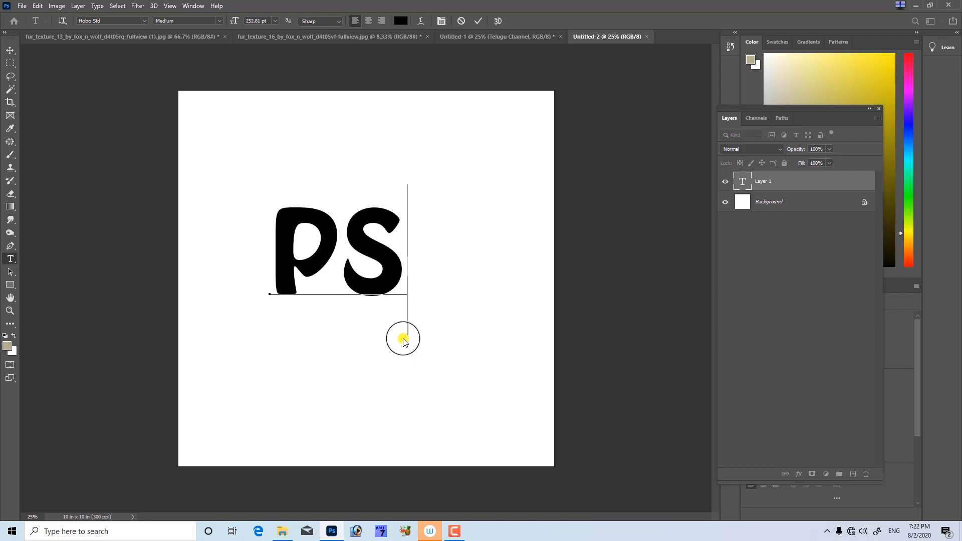
click(2, 51)
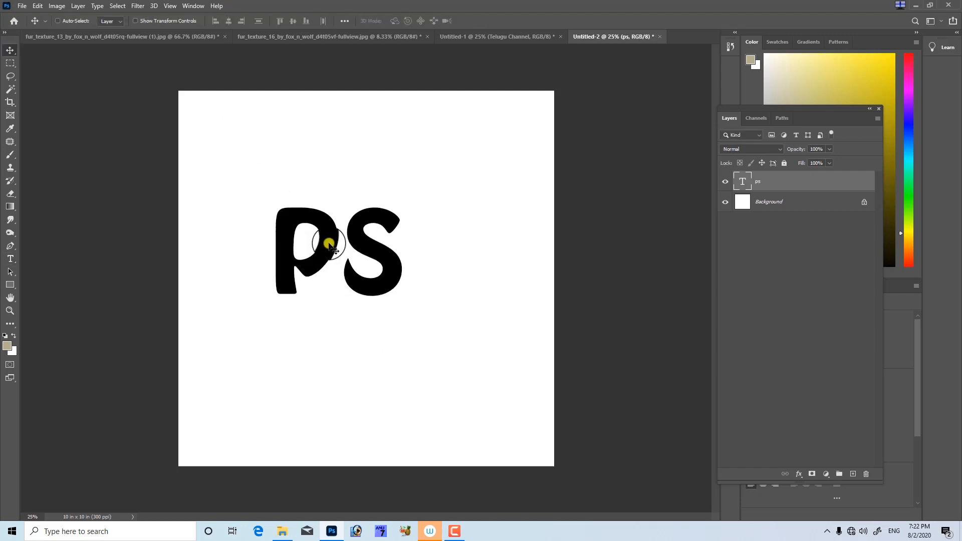
- Enlarge the "ps" text proportionally to about 259% and reposition it so both letters fill the canvas width
click(351, 269)
key(ctrl+t)
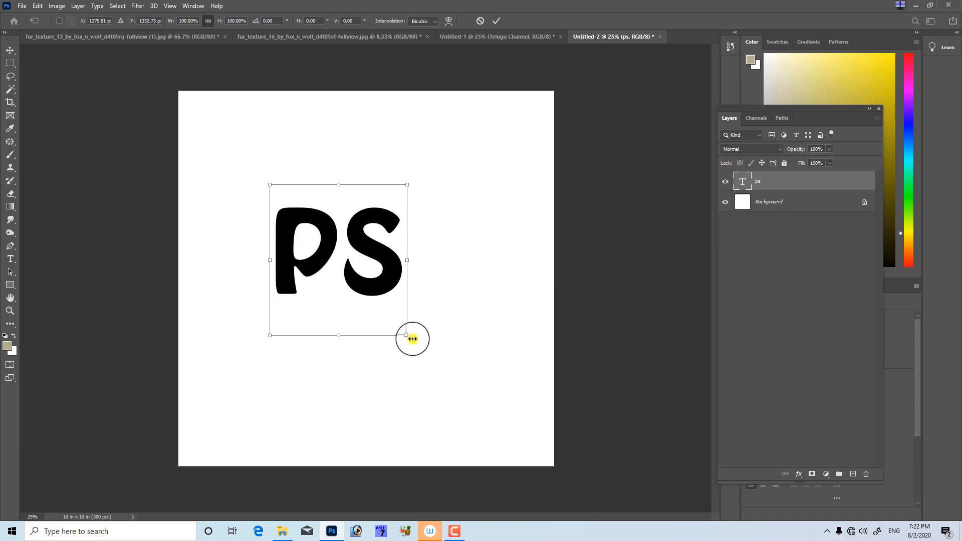
drag(409, 335, 485, 423)
drag(477, 372, 431, 331)
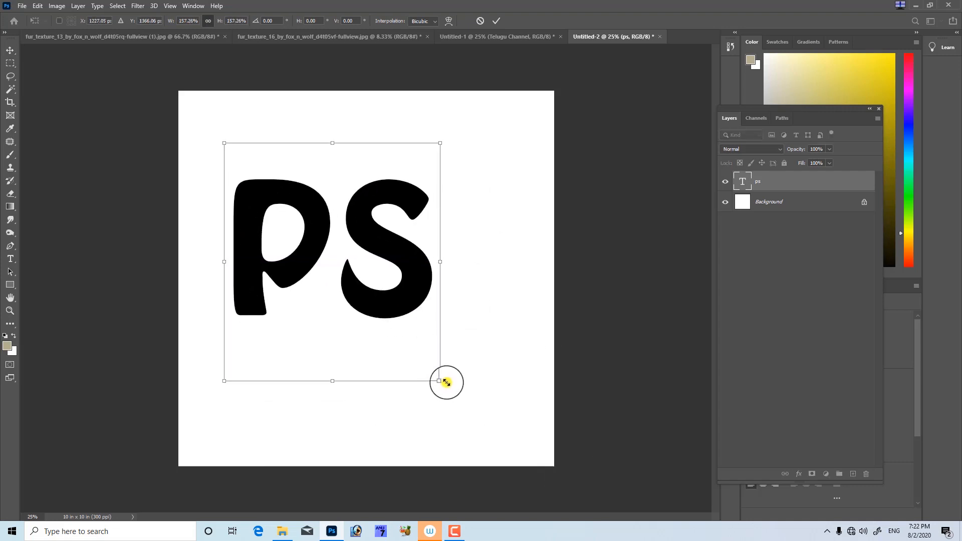
drag(443, 382, 554, 505)
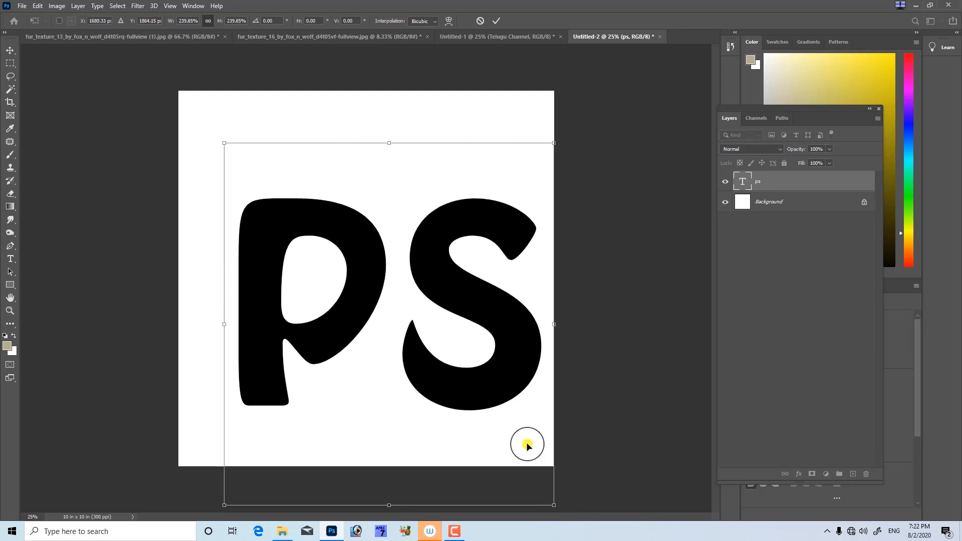
drag(479, 363, 465, 348)
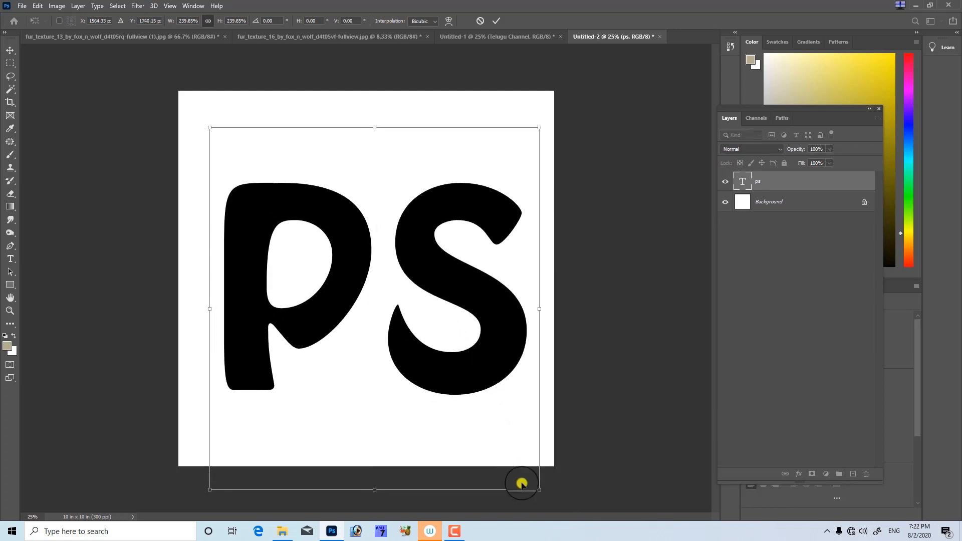
drag(545, 496, 575, 509)
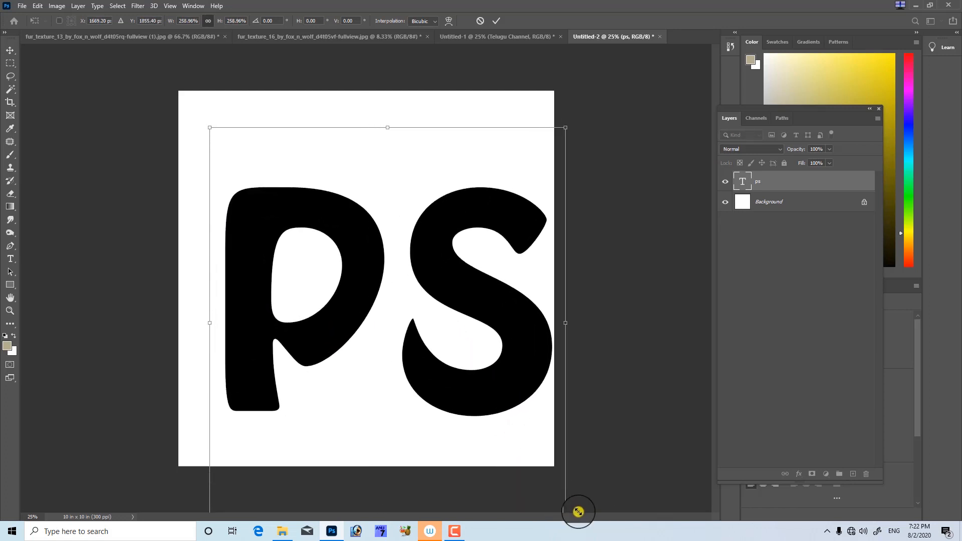
key(Return)
drag(481, 382, 461, 356)
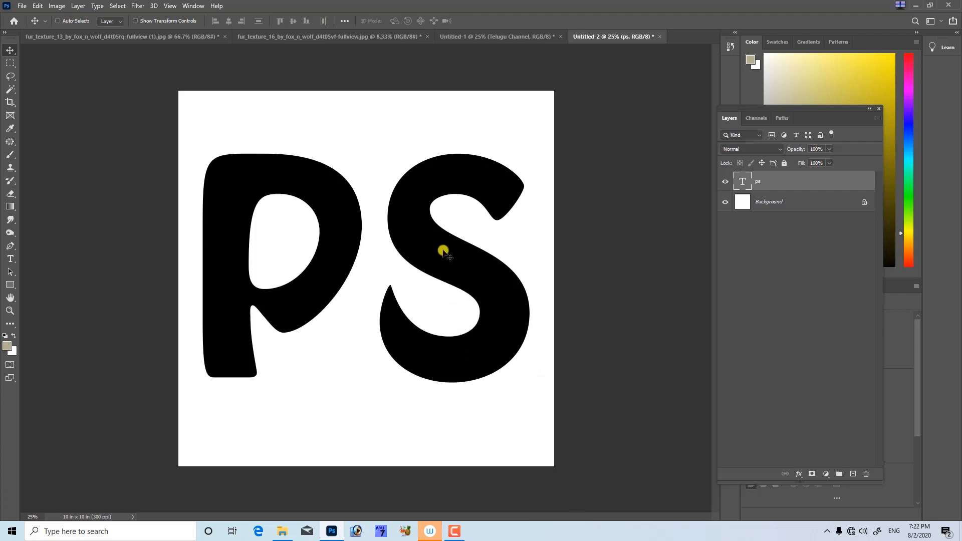
click(449, 230)
click(495, 213)
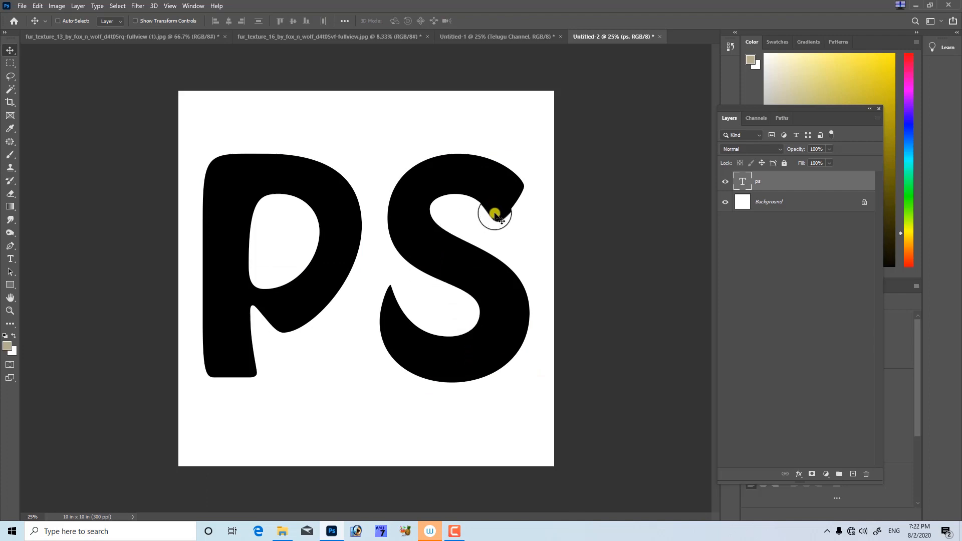
- Copy the fur image from the fur_texture_16 document into Untitled-2 as a layer above the text
click(287, 37)
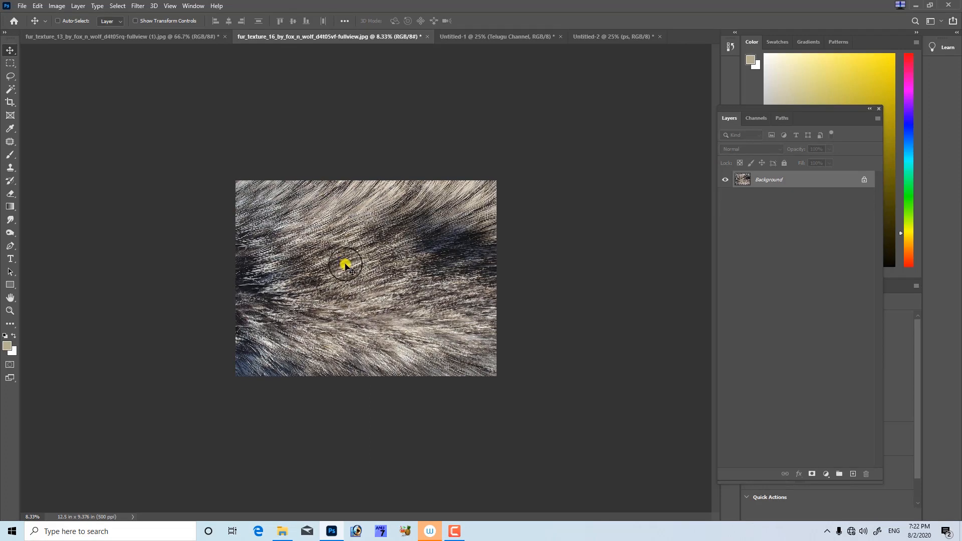
click(595, 36)
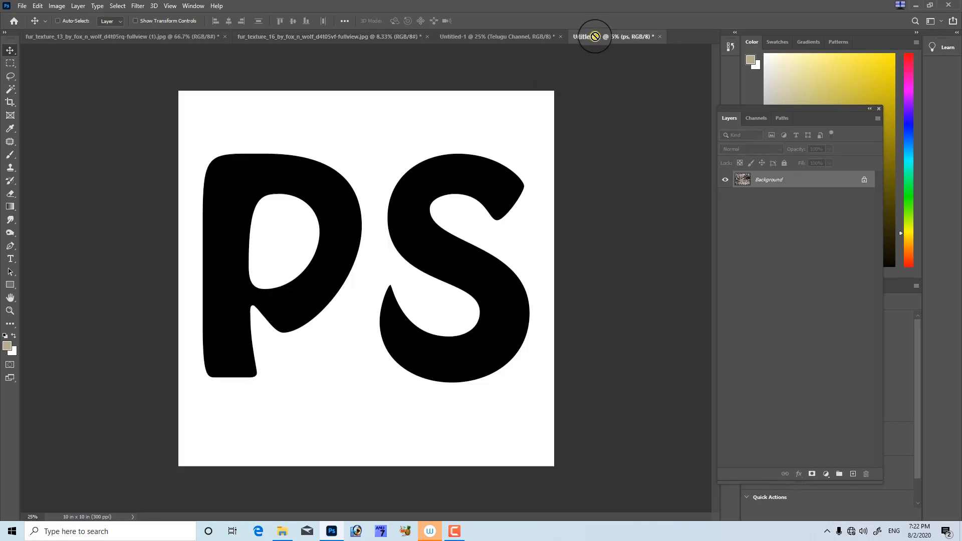
drag(595, 36, 419, 270)
- Scale the fur layer down to about 45% and center it on the canvas over the text
key(ctrl+t)
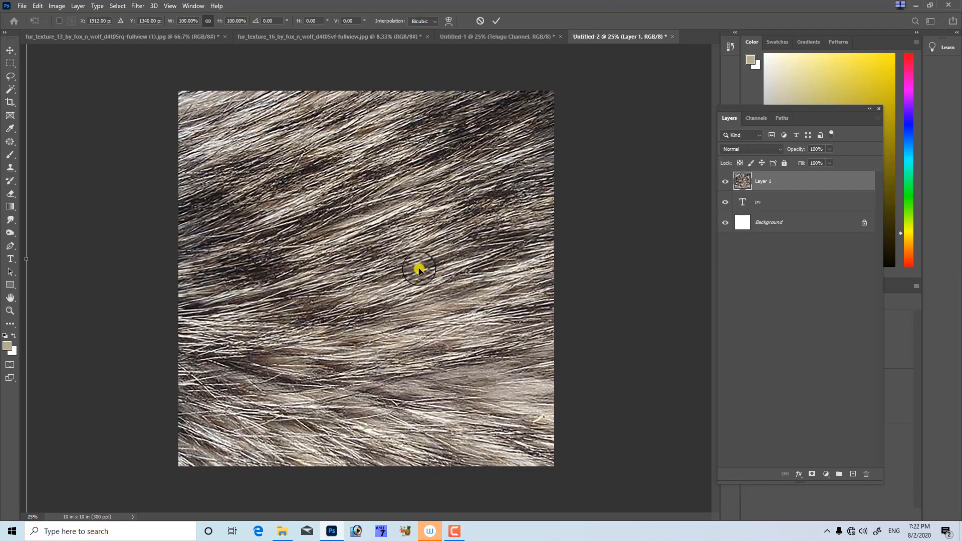
key(ctrl+minus)
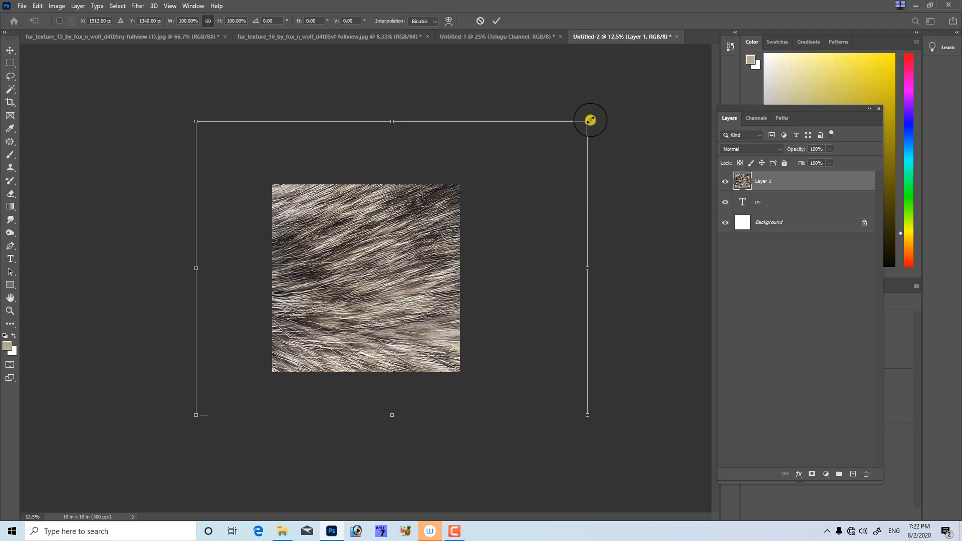
drag(587, 122, 431, 268)
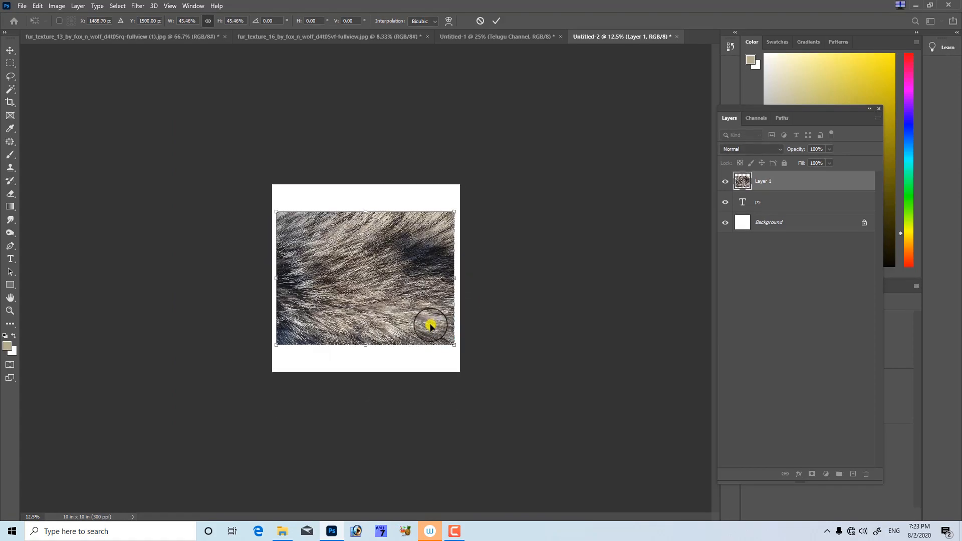
key(Return)
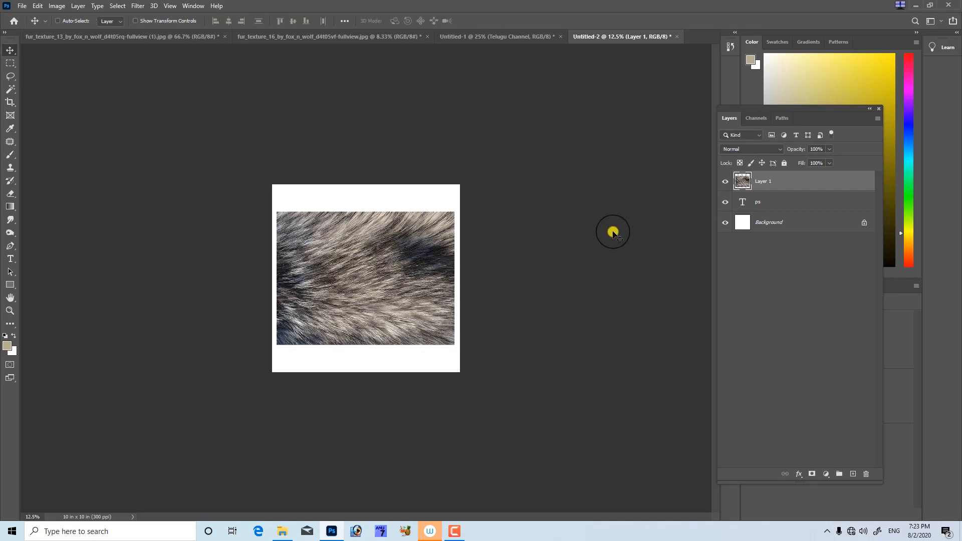
- Reset the foreground and background colors to default black and white, and duplicate the fur layer
click(757, 202)
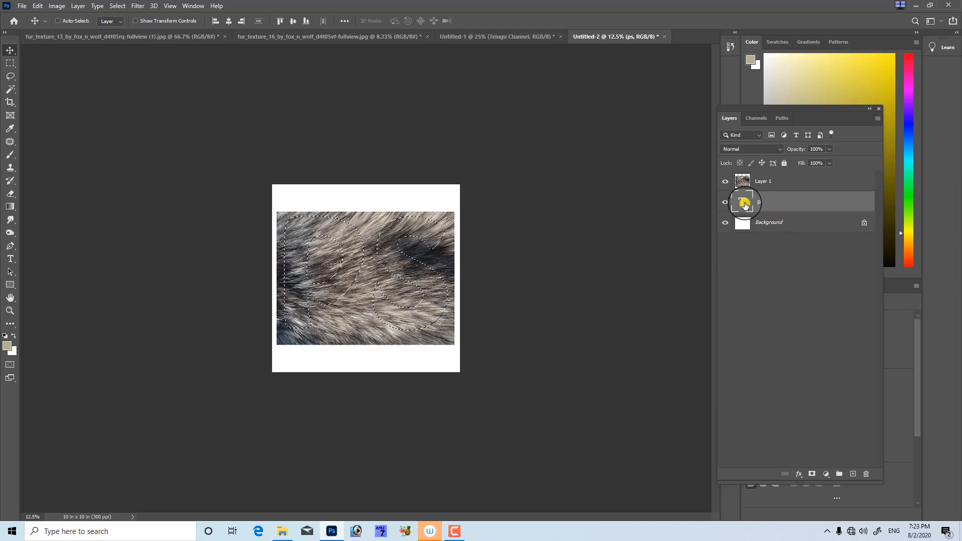
key(d)
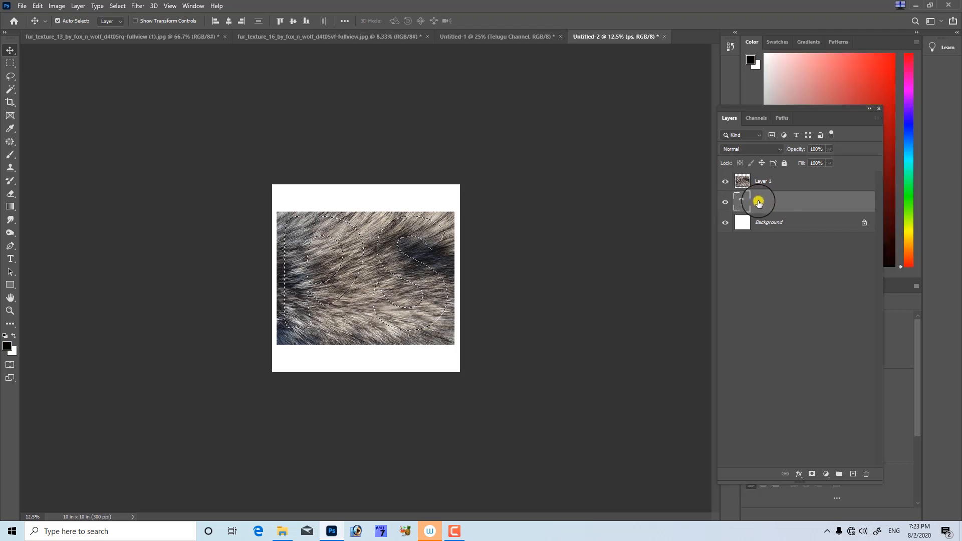
click(776, 184)
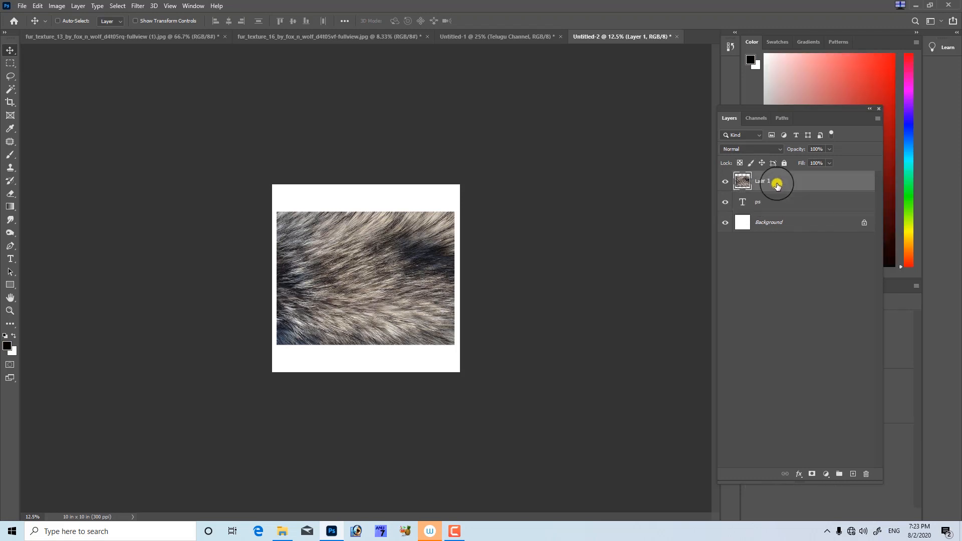
key(ctrl+j)
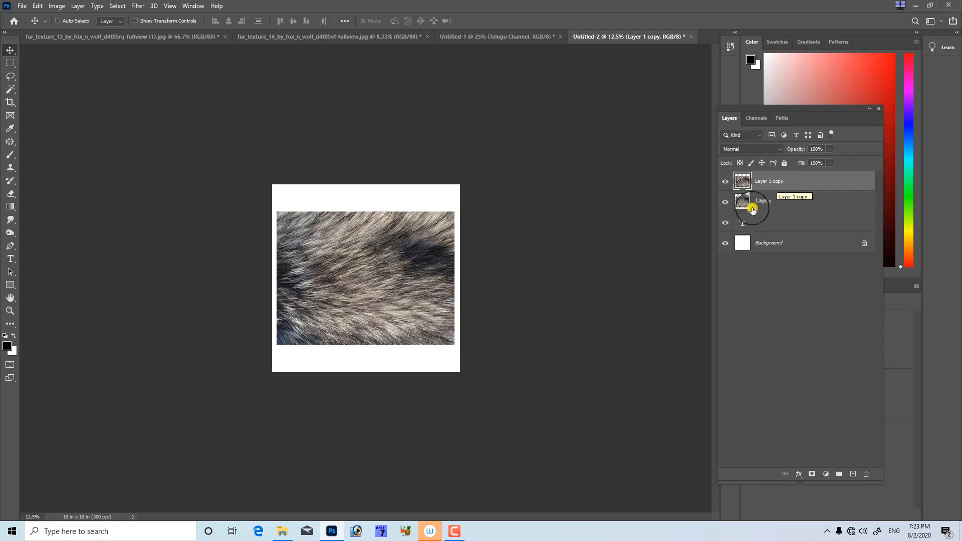
- Load the "ps" text outline as a selection and add a mask to Layer 1 that hides the letter shapes
click(755, 223)
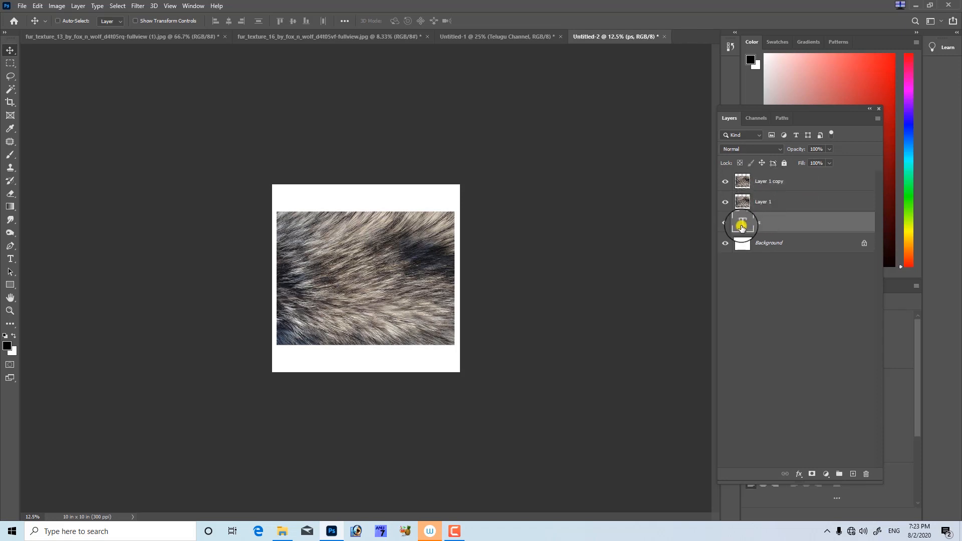
ctrl+click(742, 225)
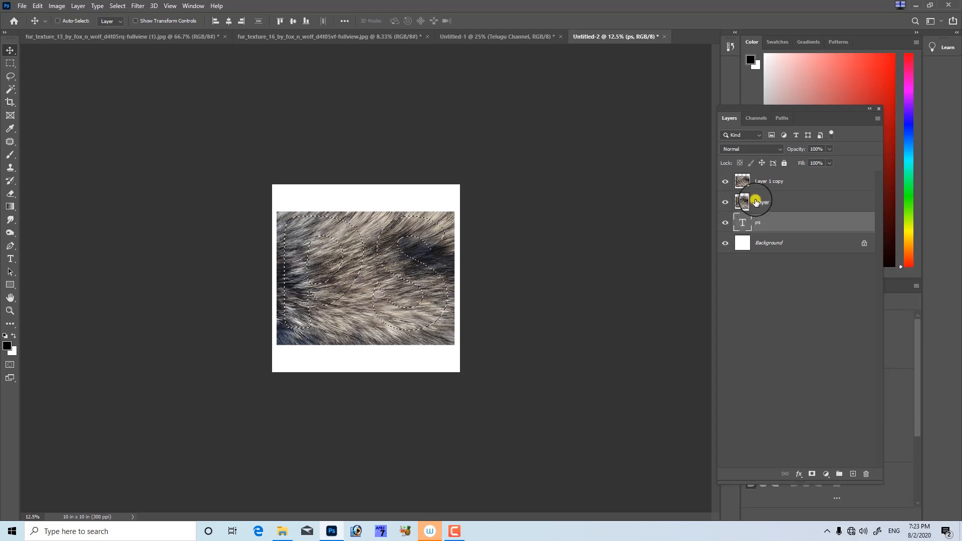
click(755, 202)
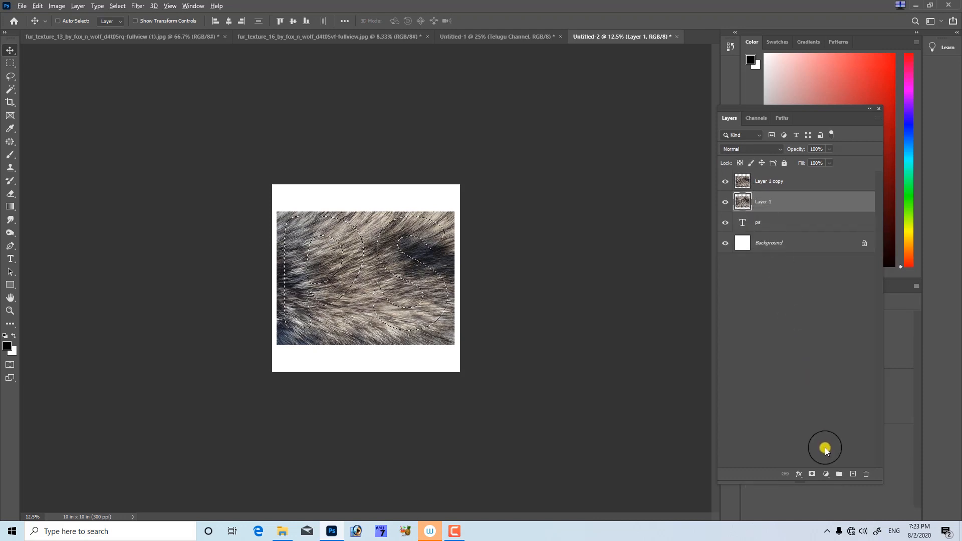
click(812, 474)
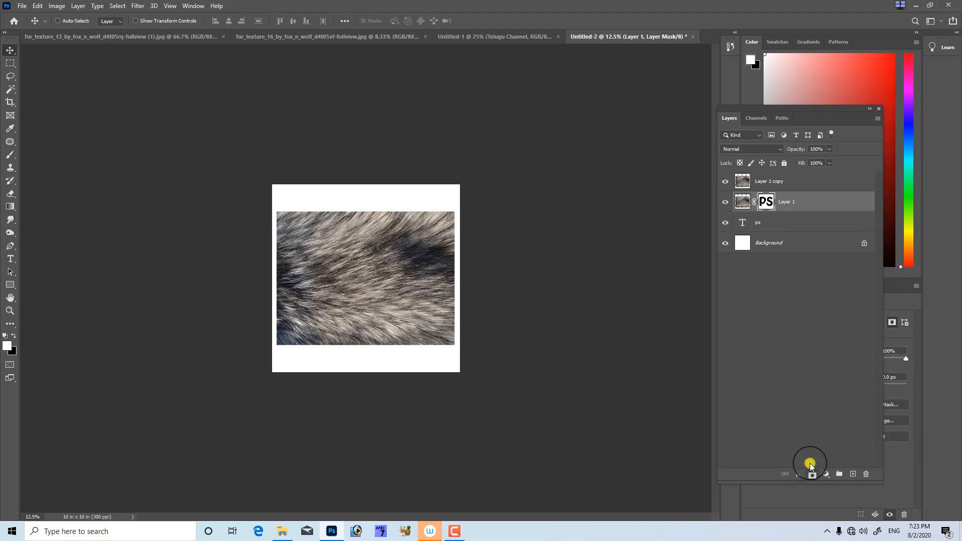
- Hide Layer 1 copy and the "ps" text layer
click(725, 182)
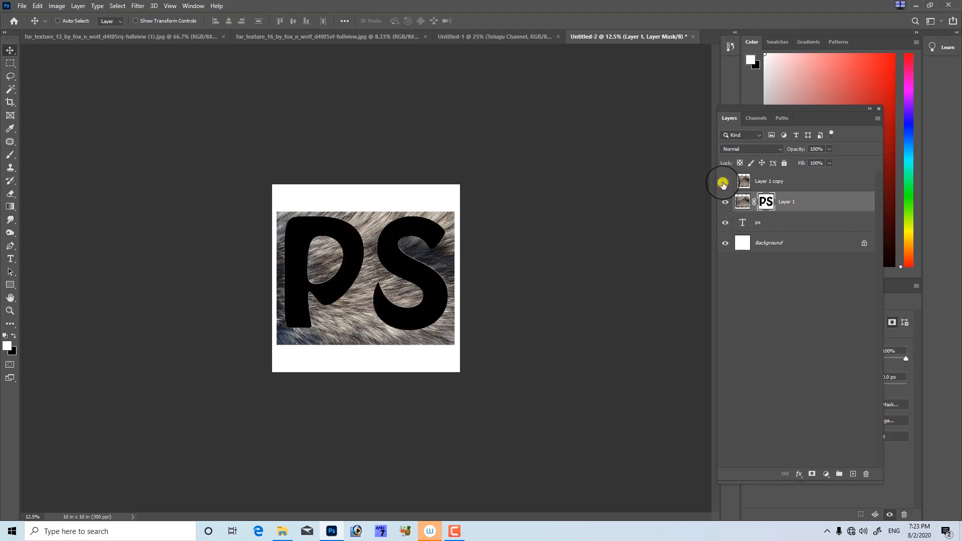
click(724, 224)
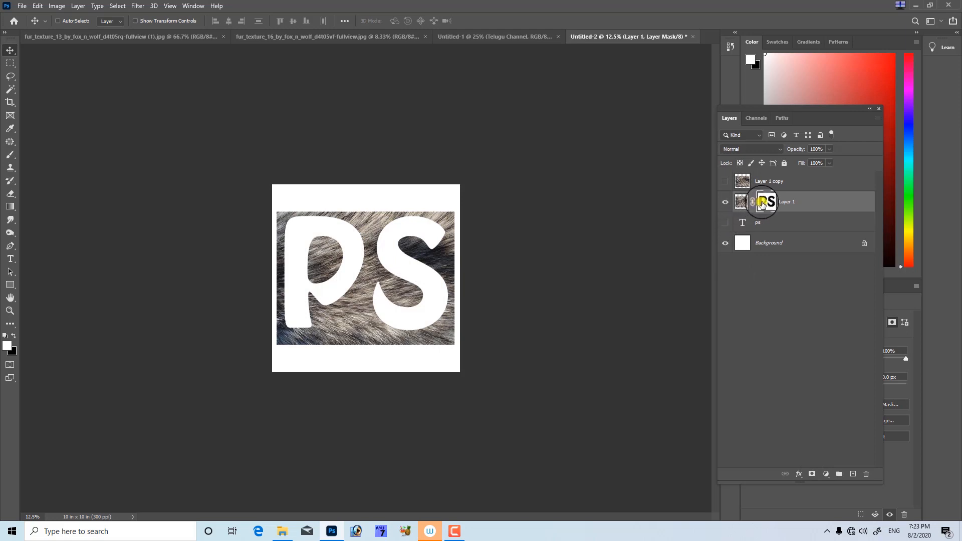
- Invert the mask on Layer 1, and delete that mask from the layer
key(ctrl+i)
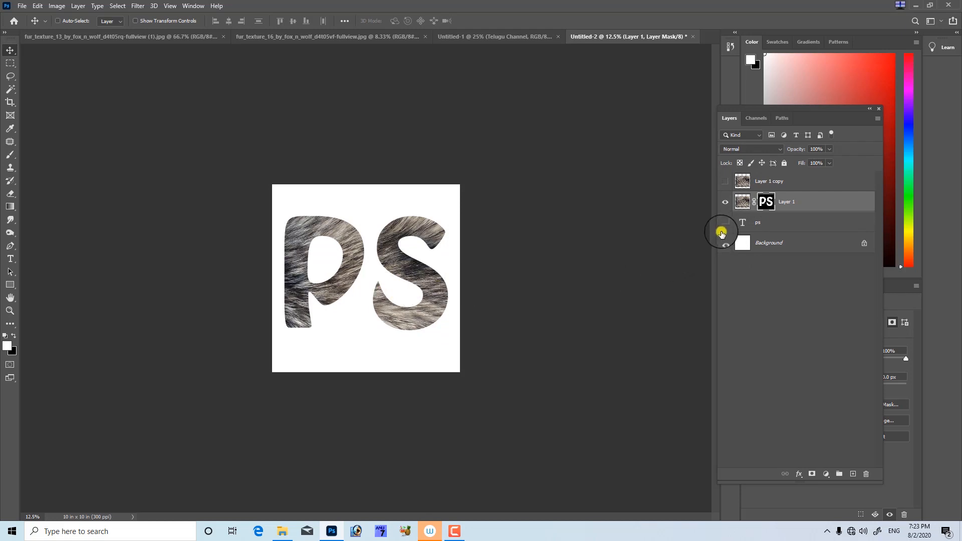
right_click(767, 202)
click(778, 224)
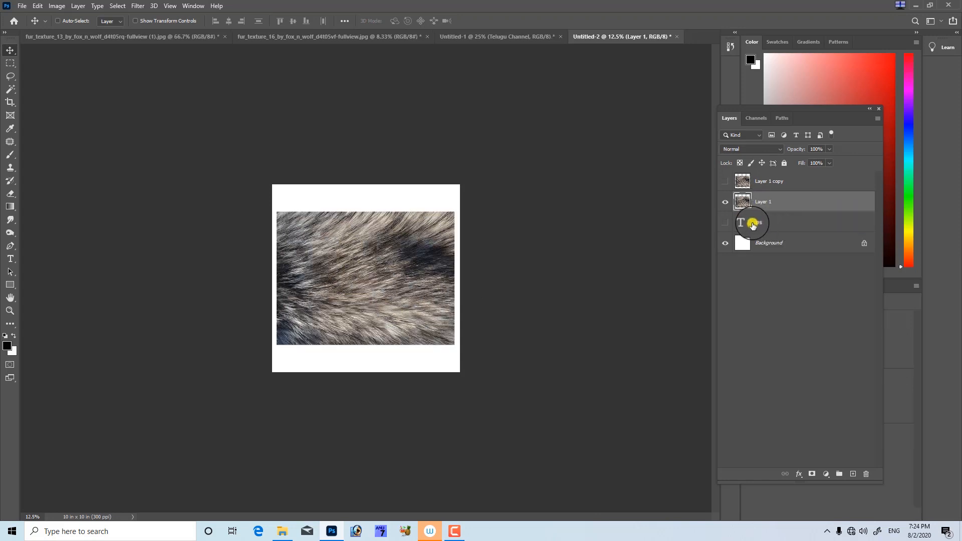
- Mask Layer 1 with the "ps" text outline and invert the mask so the fur shows only inside the letters
click(748, 223)
drag(751, 187, 744, 228)
ctrl+click(742, 226)
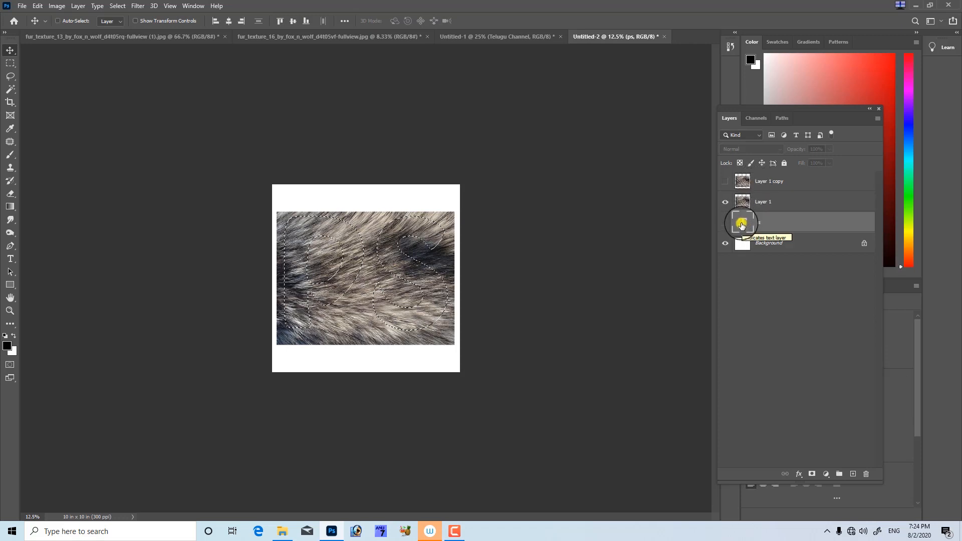
click(758, 201)
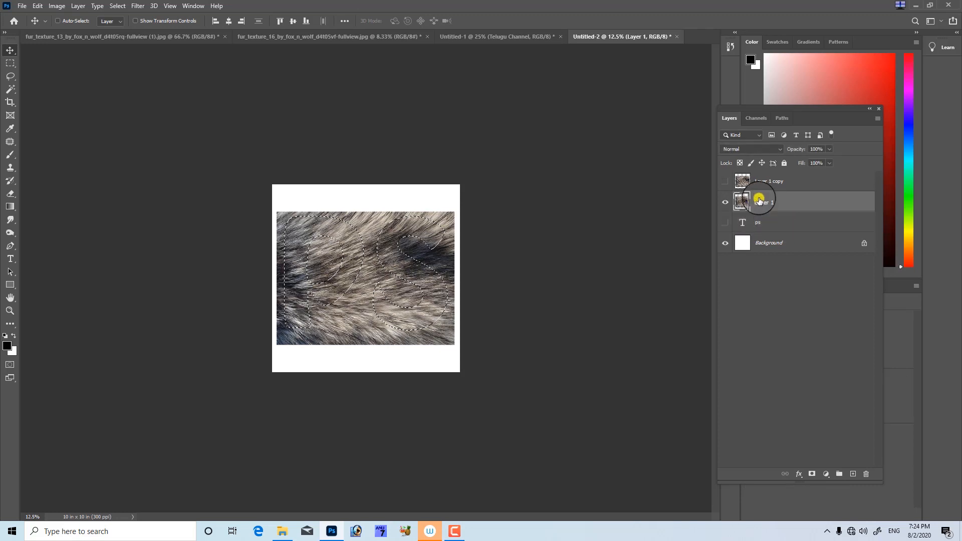
click(812, 473)
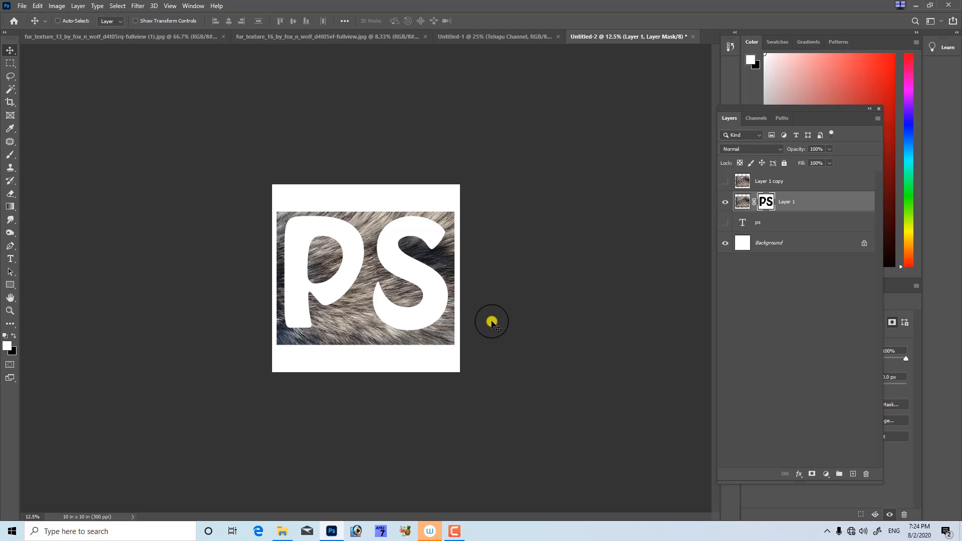
key(ctrl)
key(ctrl+i)
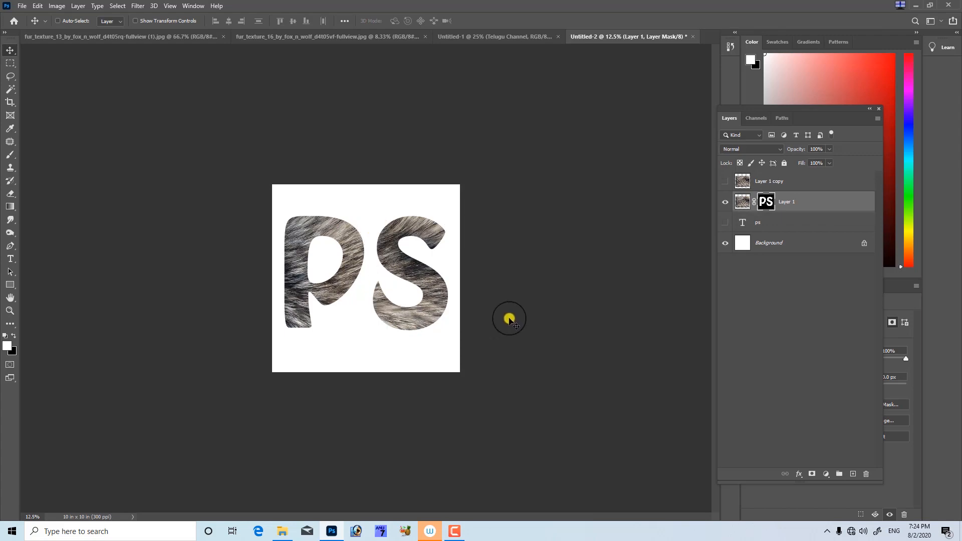
- Load Layer 1's mask as a selection and feather it by 11 pixels with the effect at canvas bounds turned off
scroll(408, 258, up, 4)
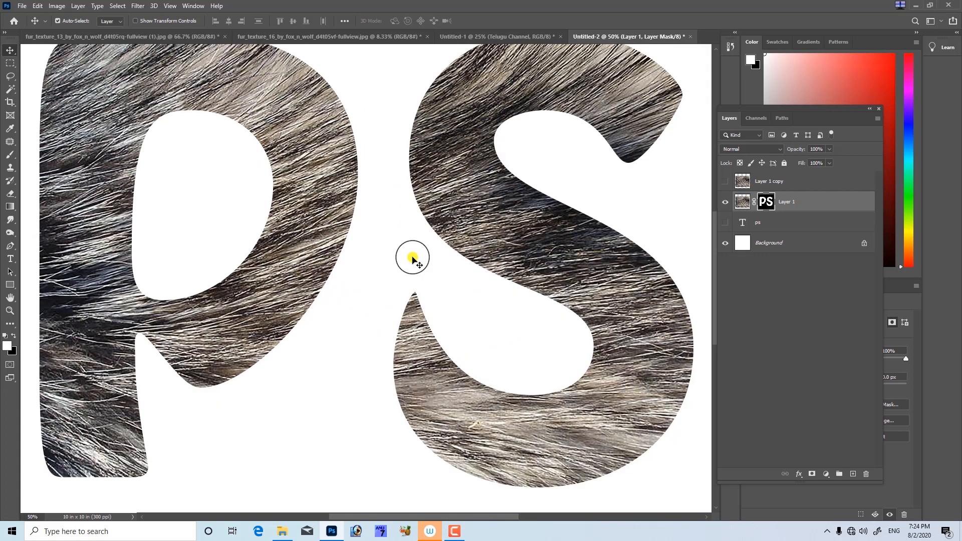
scroll(411, 258, down, 2)
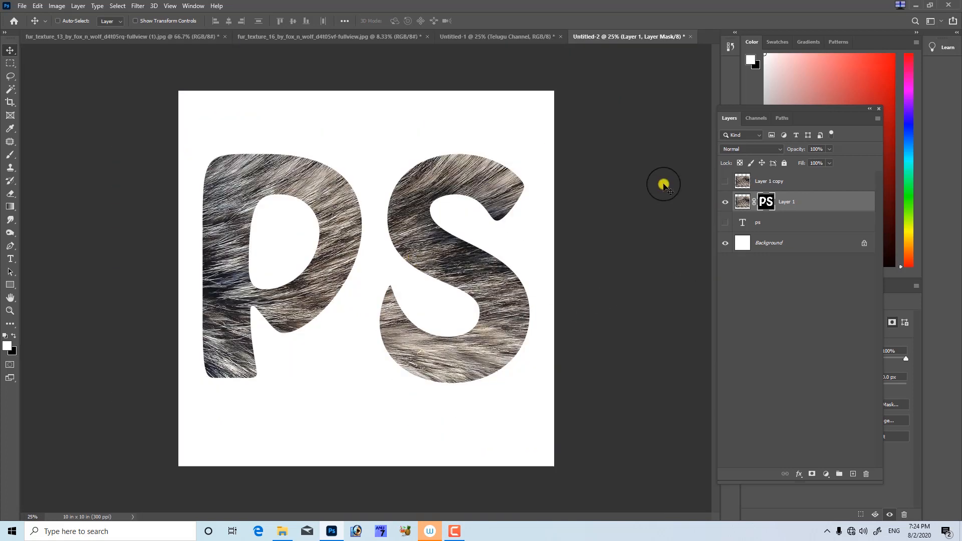
ctrl+click(764, 203)
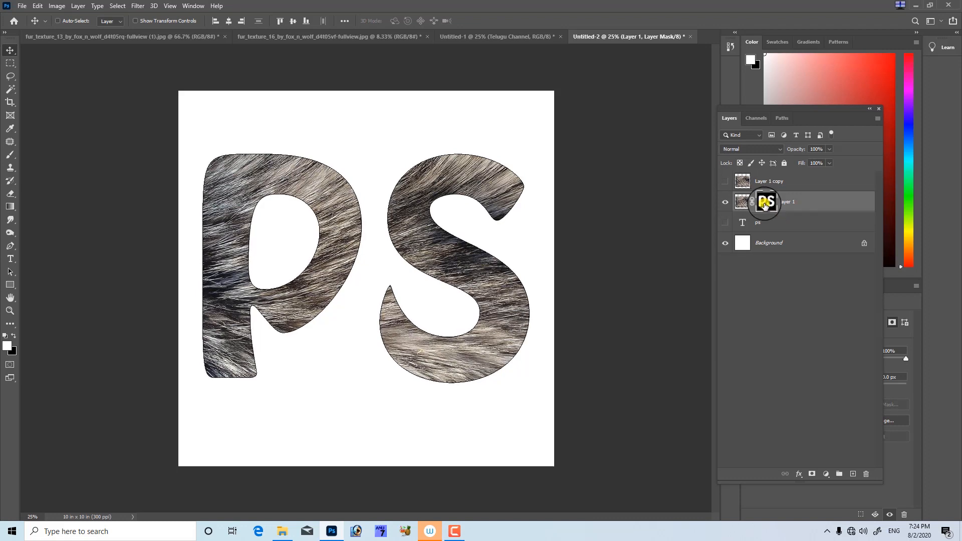
key(shift+F6)
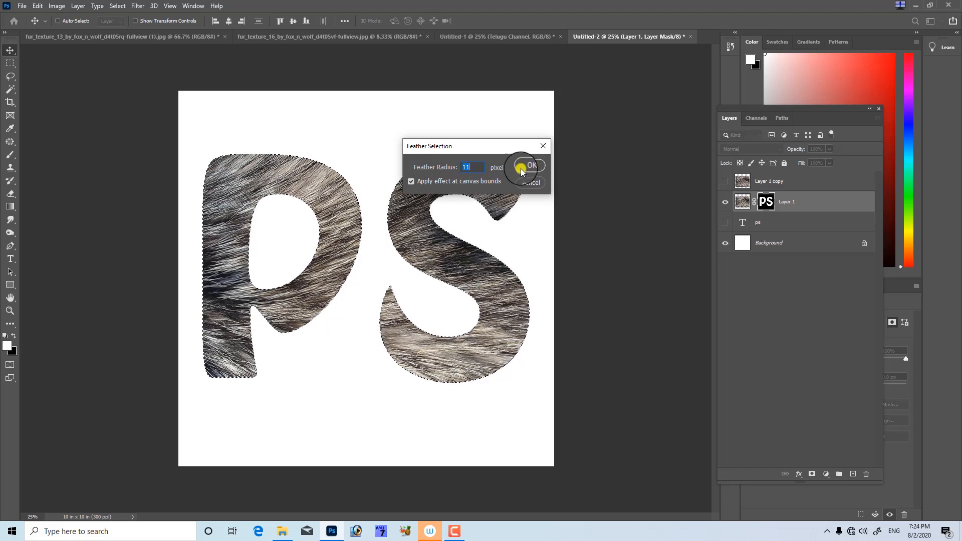
click(425, 180)
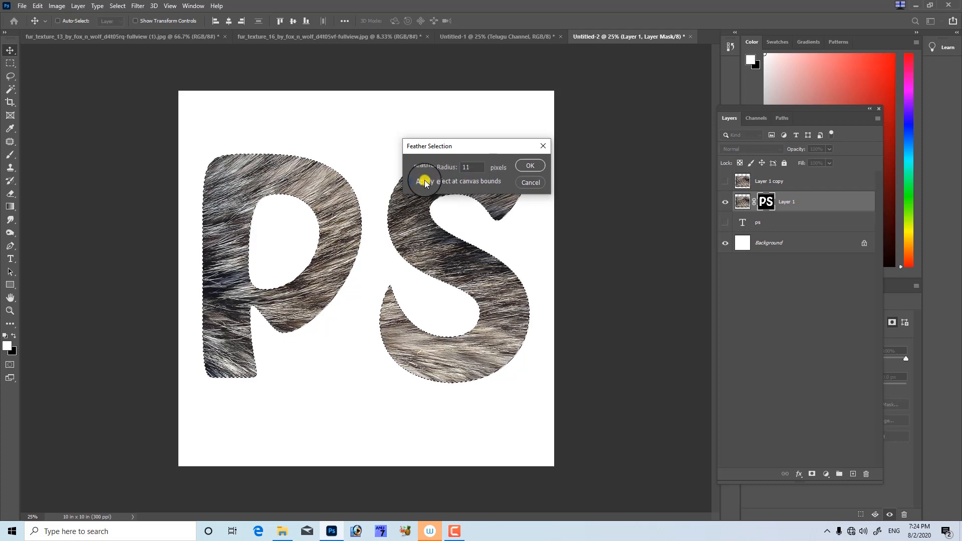
click(541, 167)
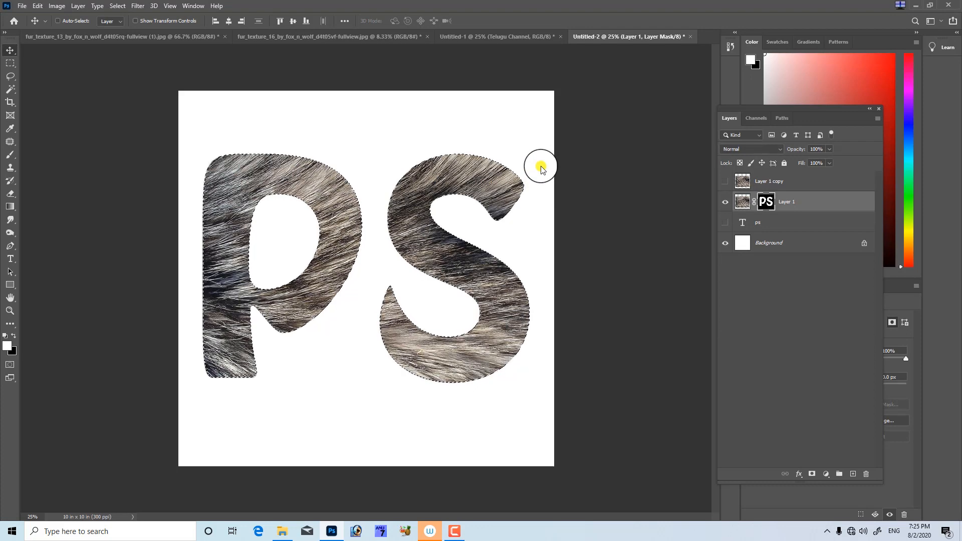
key(ctrl+d)
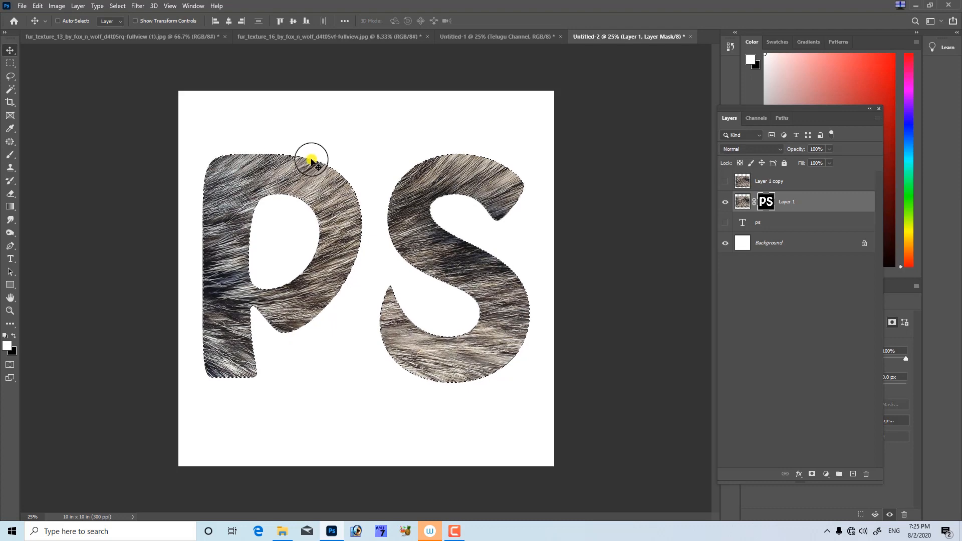
- Show Layer 1 copy and mask it with the feathered selection, inverting the mask so only the soft-edged letters show
click(731, 186)
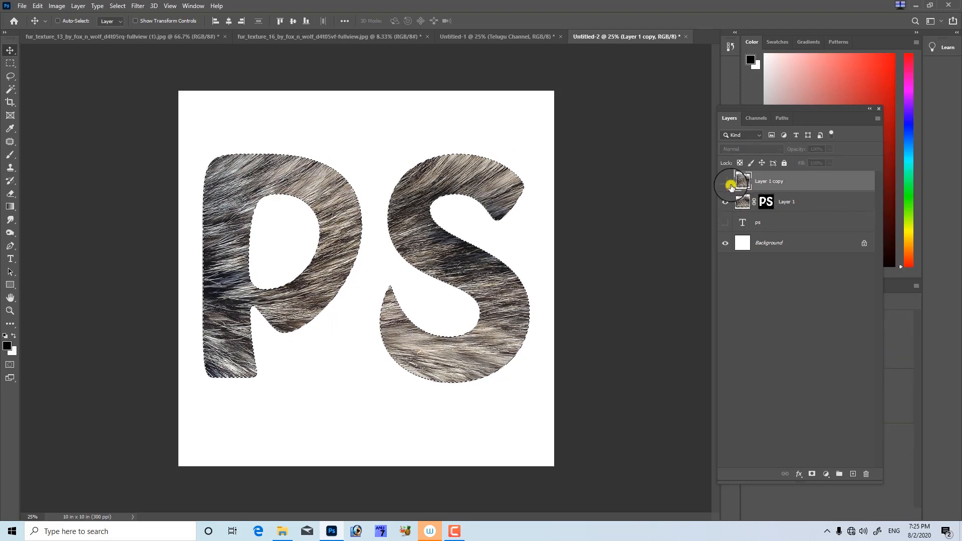
click(730, 186)
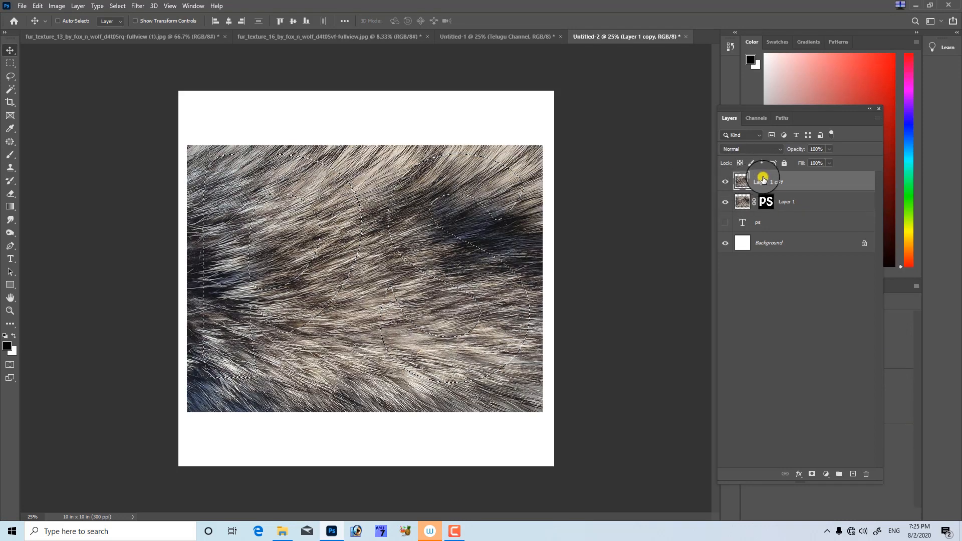
click(813, 475)
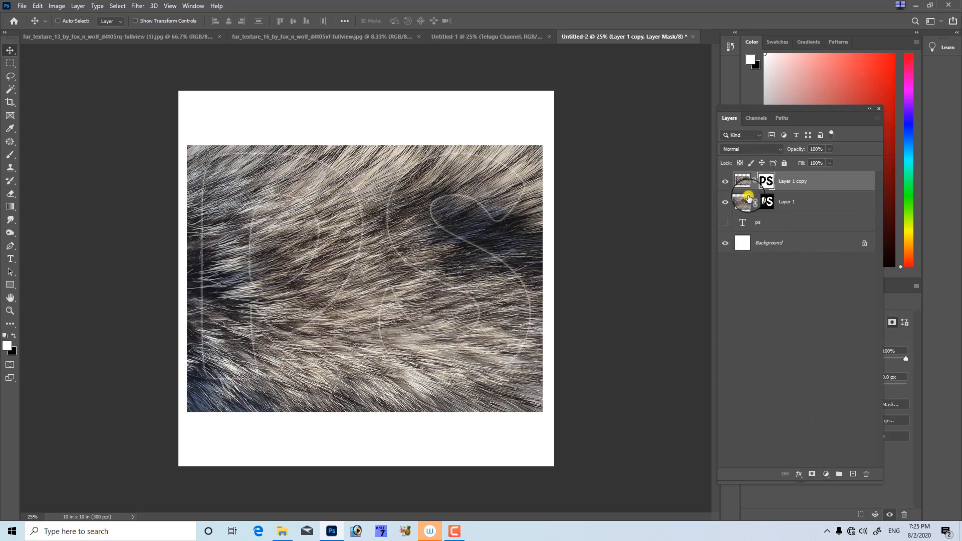
key(ctrl+i)
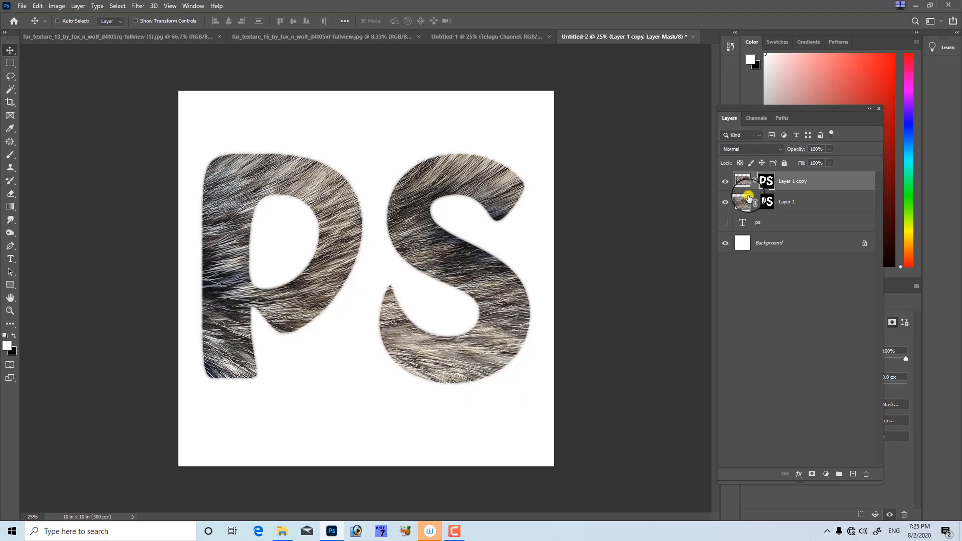
- Hide Layer 1 copy and examine the letter edges of Layer 1 up close, around the outer curve of the "p"
key(ctrl+plus)
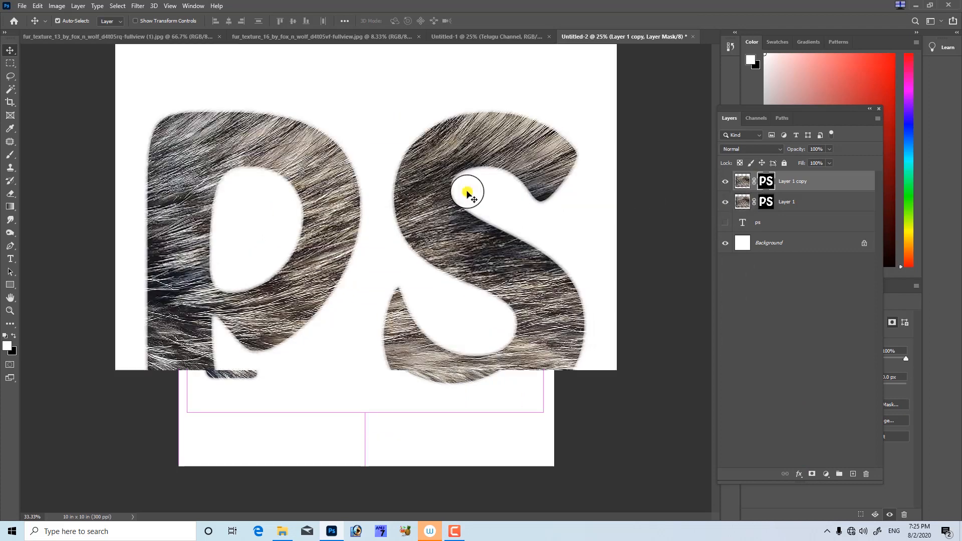
click(723, 186)
key(ctrl+plus)
key(ctrl+plus)
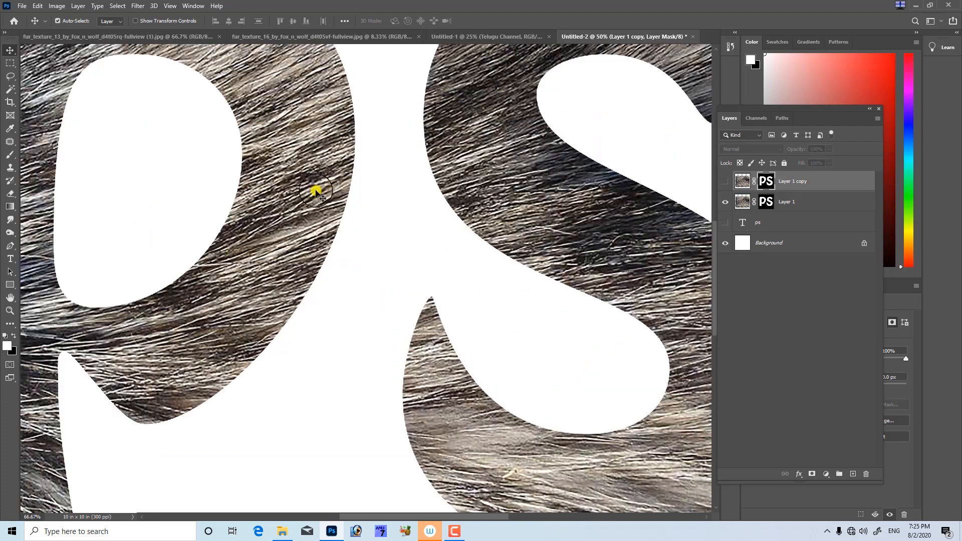
key(ctrl+plus)
key(ctrl+plus)
drag(305, 167, 332, 390)
drag(357, 146, 394, 320)
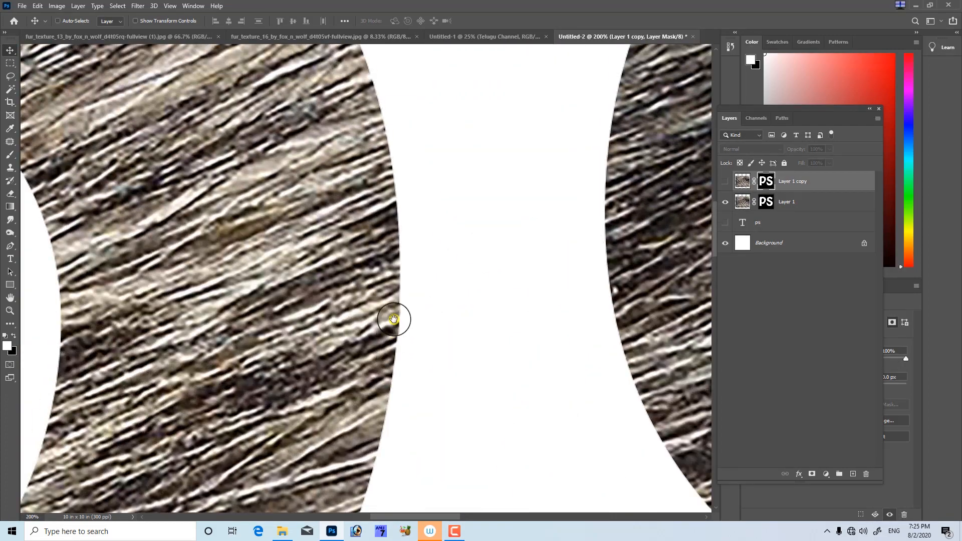
drag(385, 189, 407, 382)
drag(365, 206, 390, 272)
drag(318, 243, 466, 275)
drag(197, 189, 428, 238)
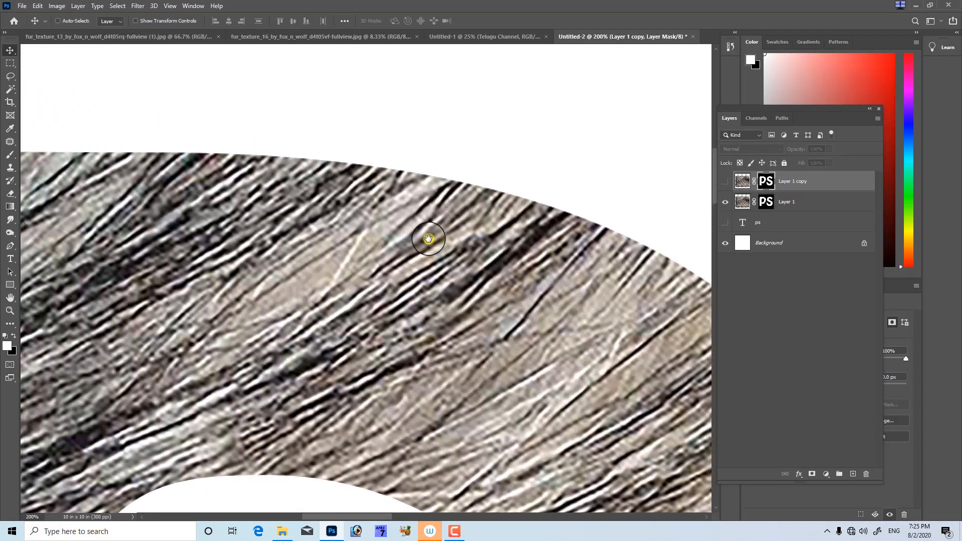
- Hide Layer 1 and show Layer 1 copy to examine its feathered letter edges on both letters
click(723, 205)
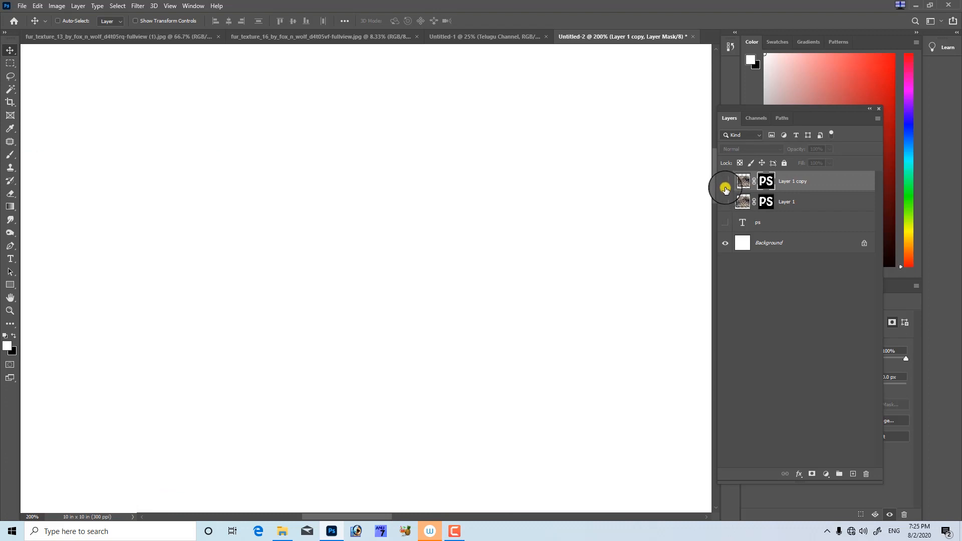
click(724, 182)
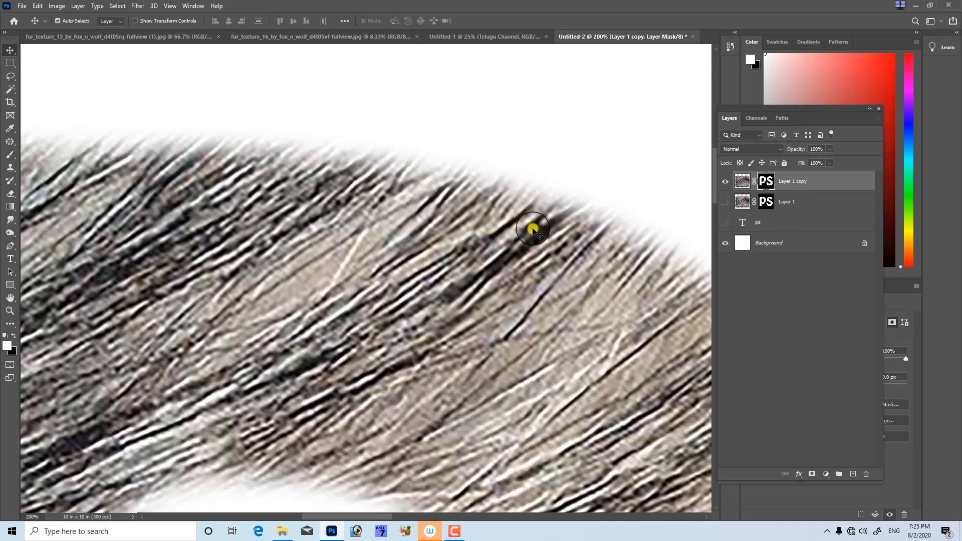
scroll(528, 225, down, 3)
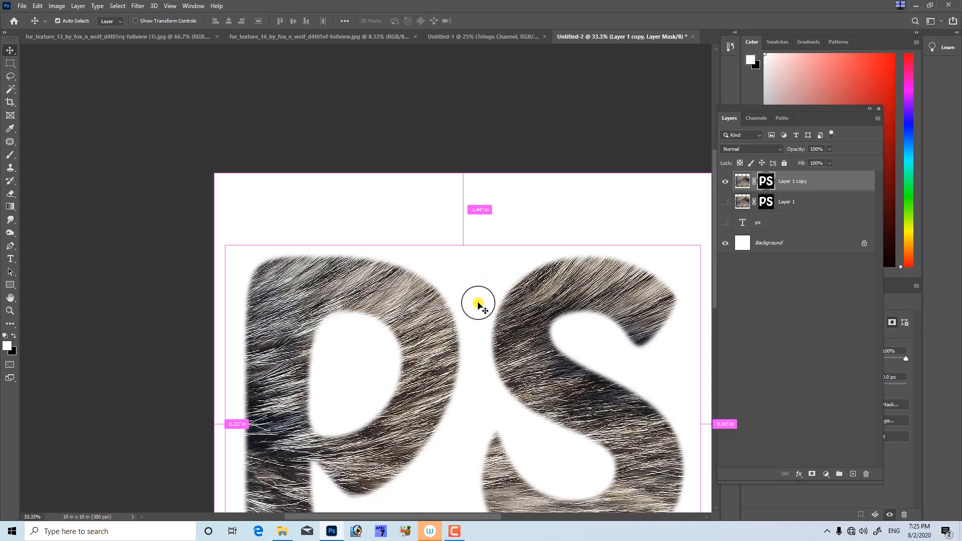
drag(481, 307, 479, 216)
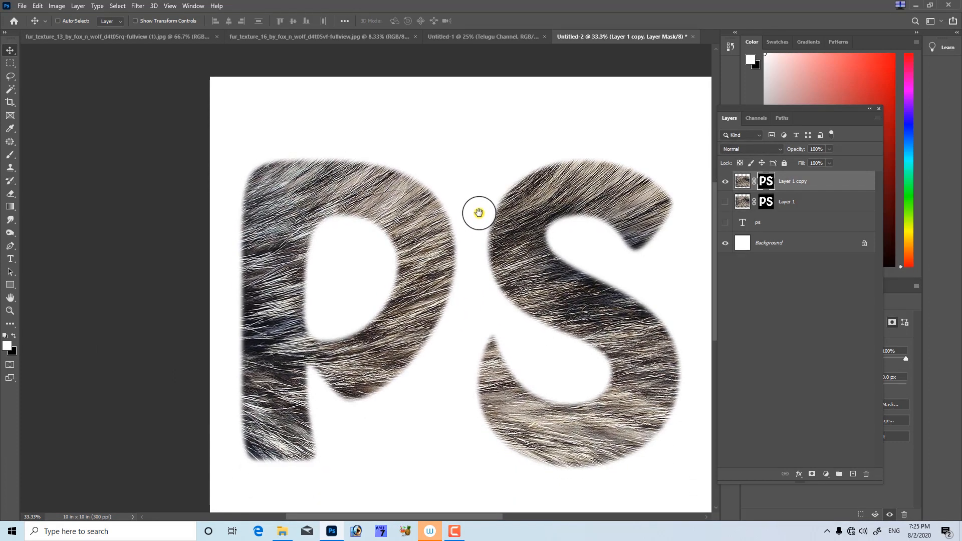
- Compare the letters with Layer 1 shown and hidden, and add an empty layer above Layer 1 copy
click(723, 202)
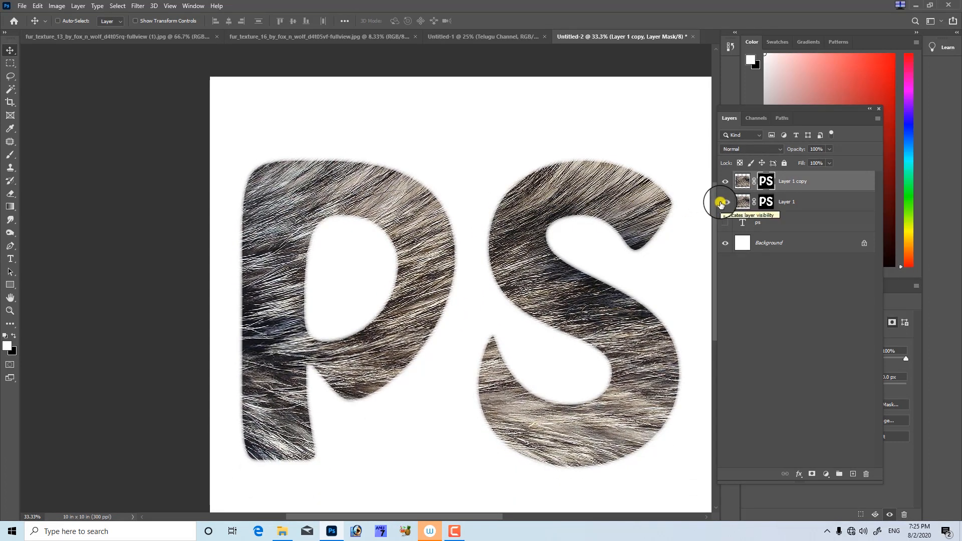
click(721, 202)
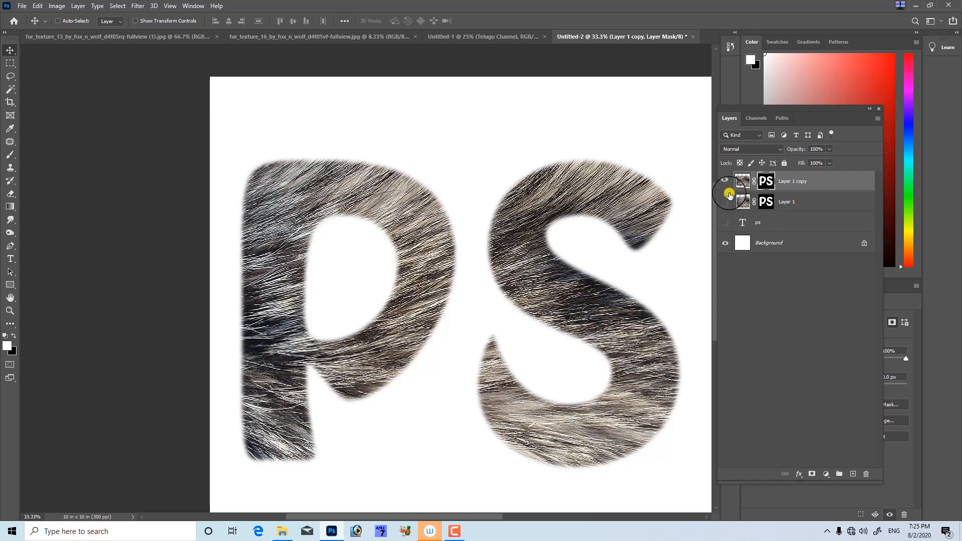
key(x)
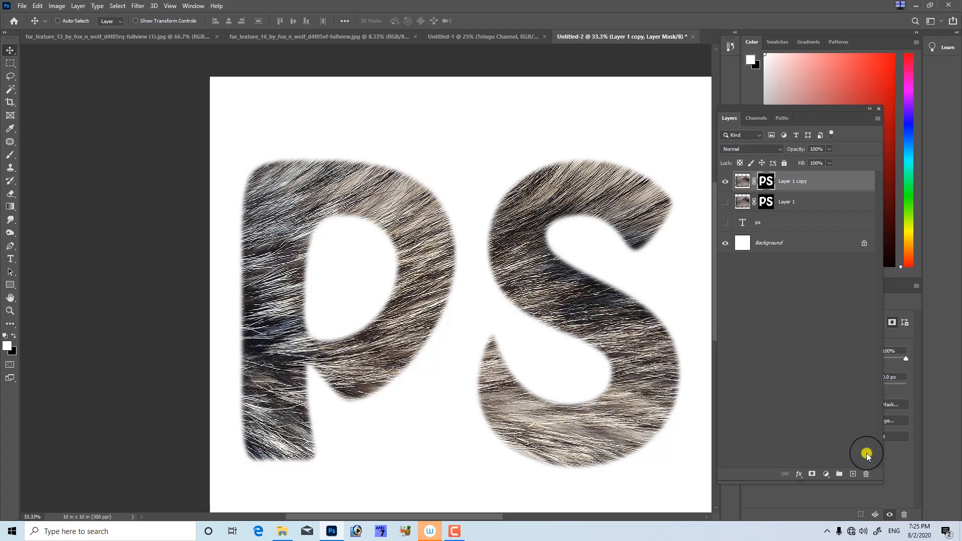
click(852, 474)
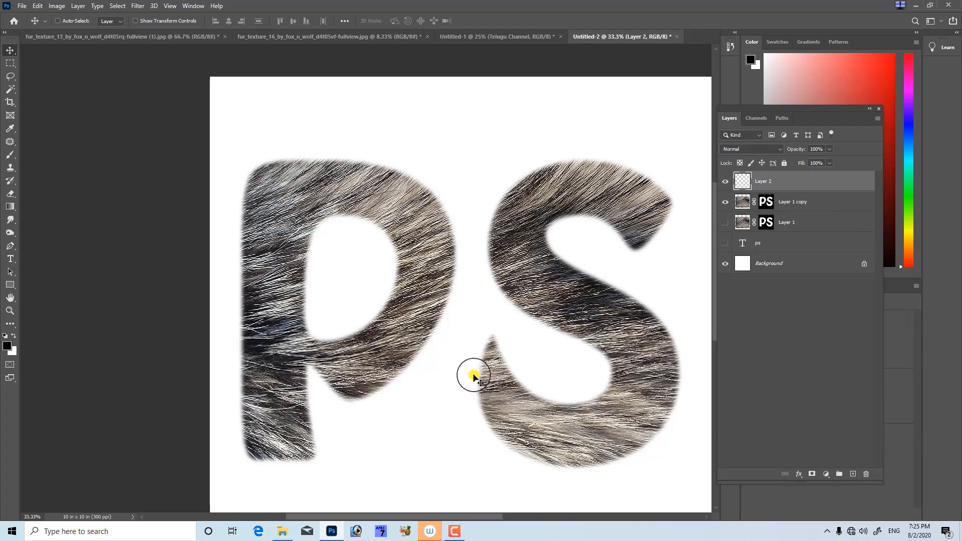
- Choose the Dune Grass brush from the Default Brushes group of Legacy Brushes 2 for the Brush tool
key(b)
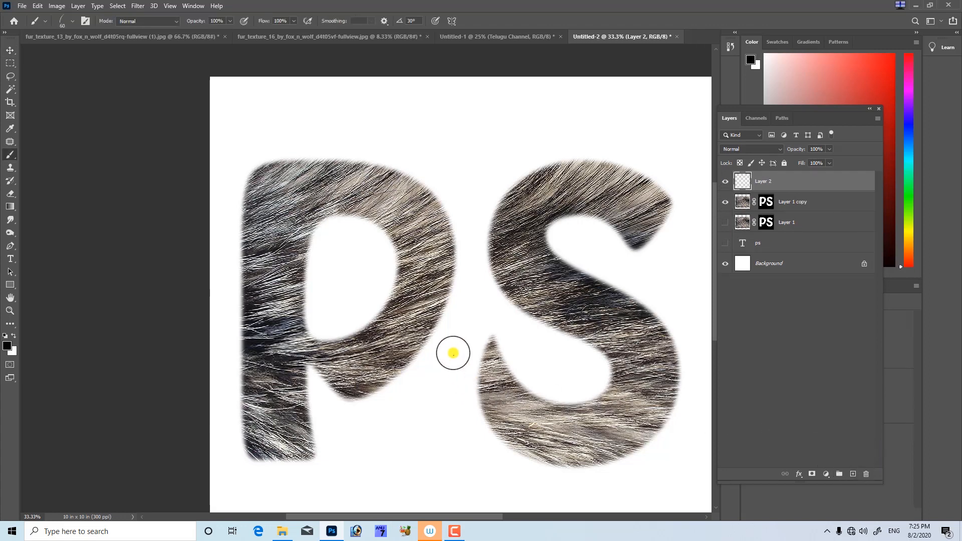
click(60, 22)
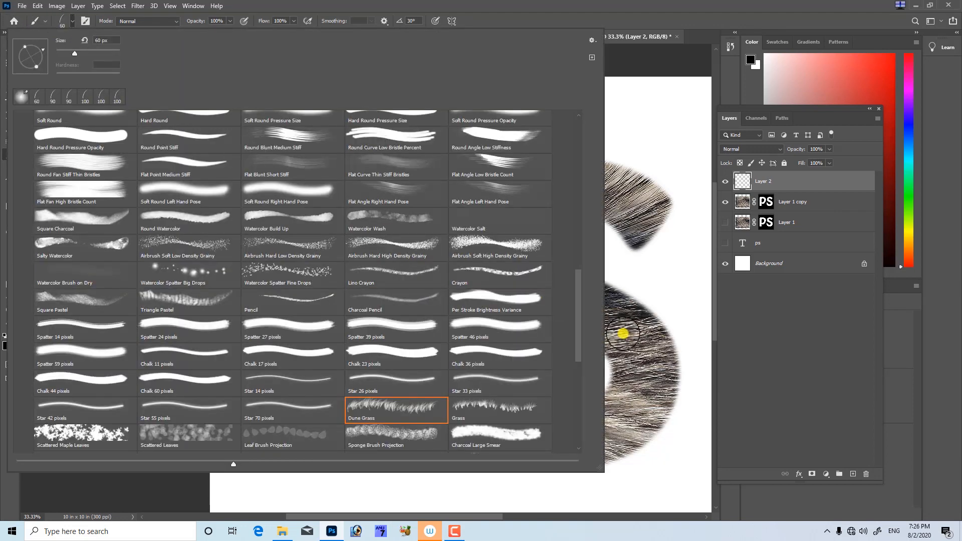
mouse_move(573, 269)
mouse_down()
mouse_move(575, 139)
mouse_move(573, 269)
mouse_move(581, 150)
mouse_move(586, 277)
mouse_move(599, 193)
mouse_up()
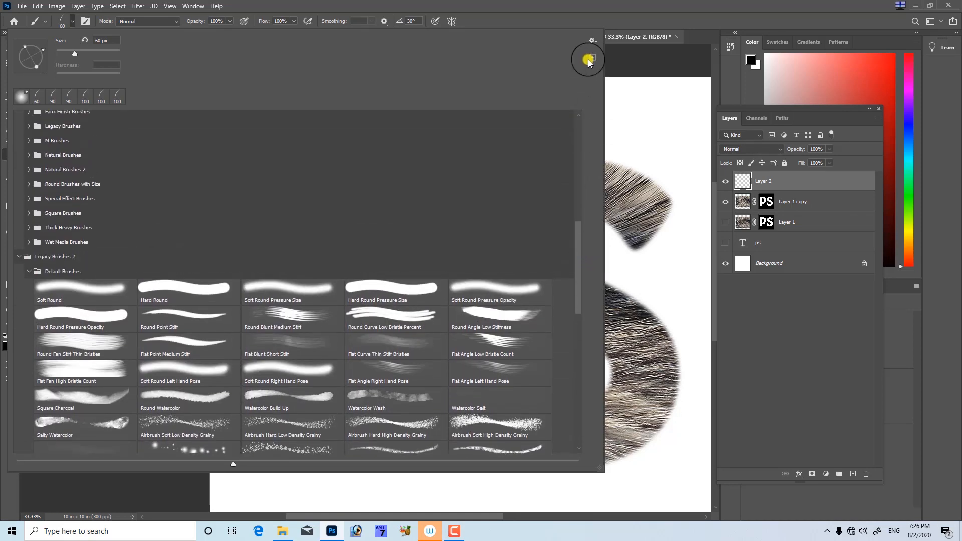
click(591, 40)
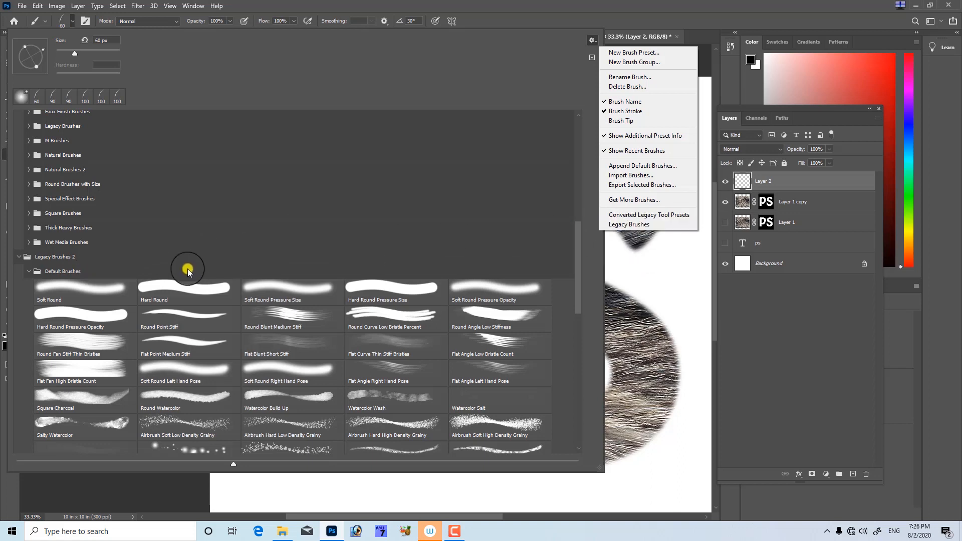
click(142, 271)
scroll(256, 324, down, 5)
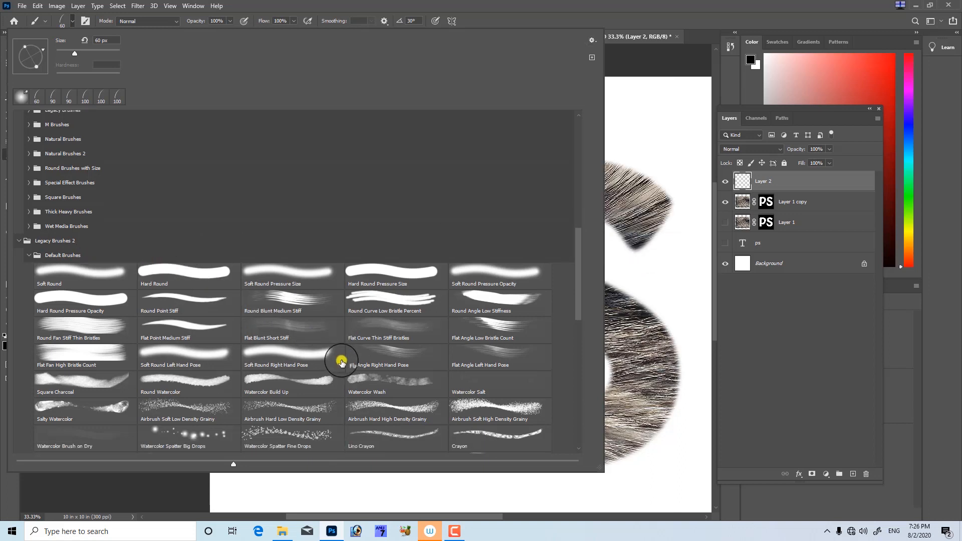
scroll(406, 374, down, 4)
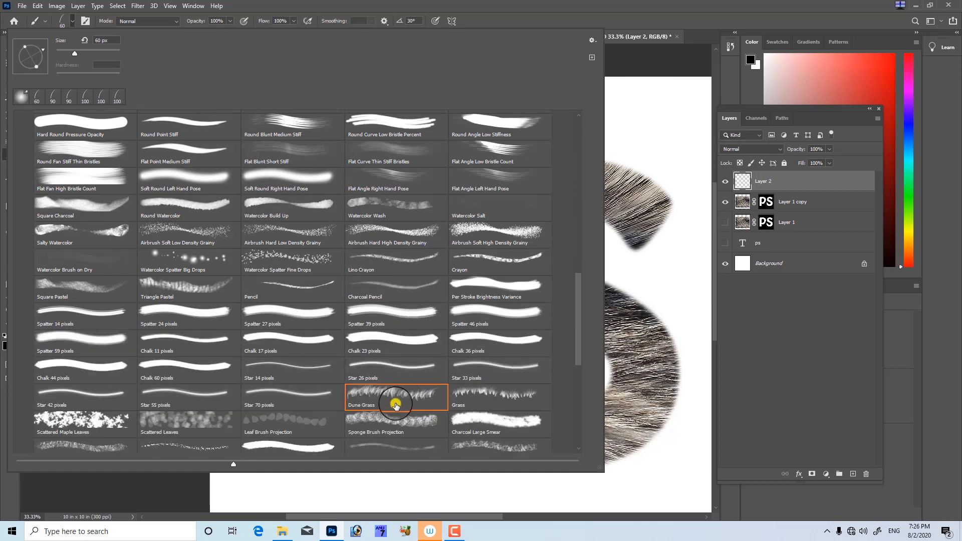
double_click(400, 396)
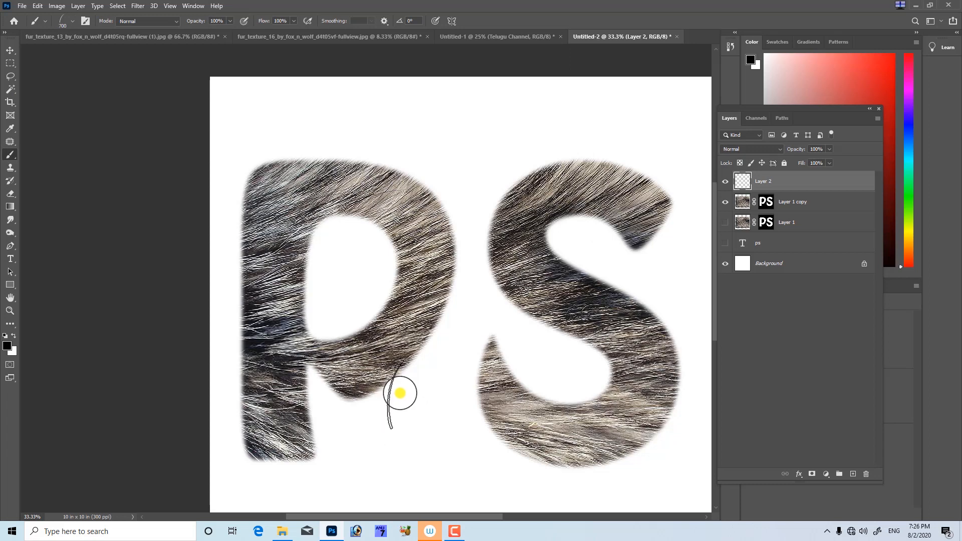
- Test the Dune Grass brush at 500 px on Layer 2 with black and white strokes across the "p"
key(ctrl+plus)
key(ctrl+plus)
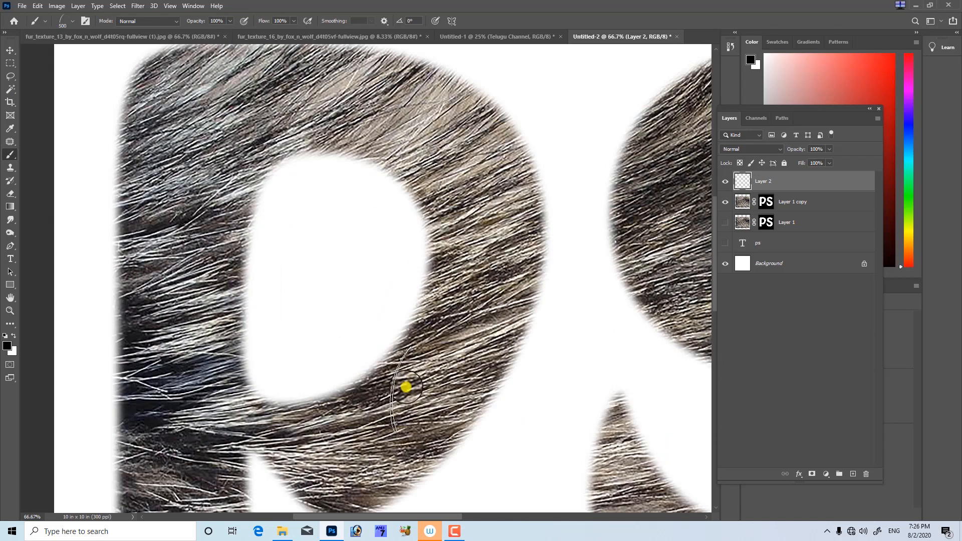
drag(405, 386, 420, 330)
drag(379, 368, 411, 447)
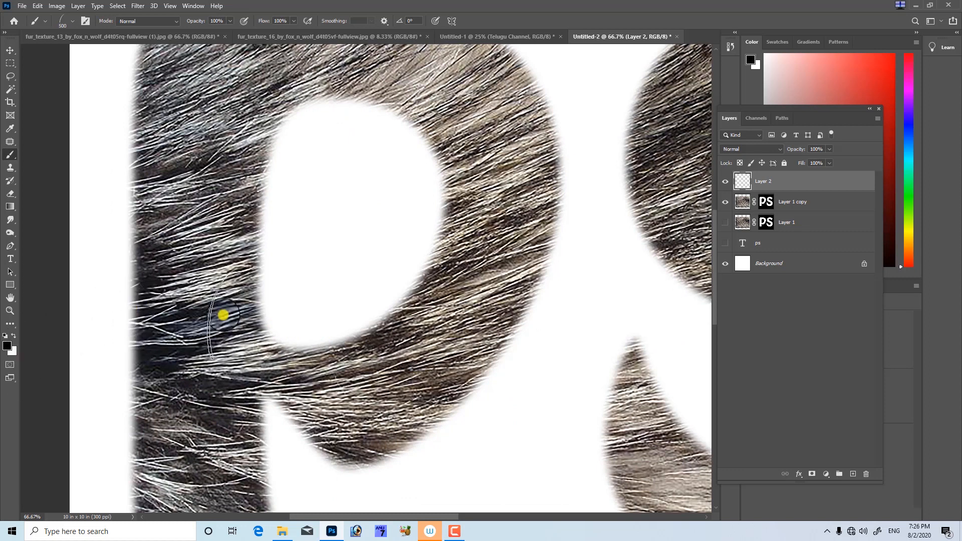
mouse_move(157, 296)
mouse_down()
mouse_move(339, 301)
mouse_move(629, 277)
mouse_move(552, 301)
mouse_up()
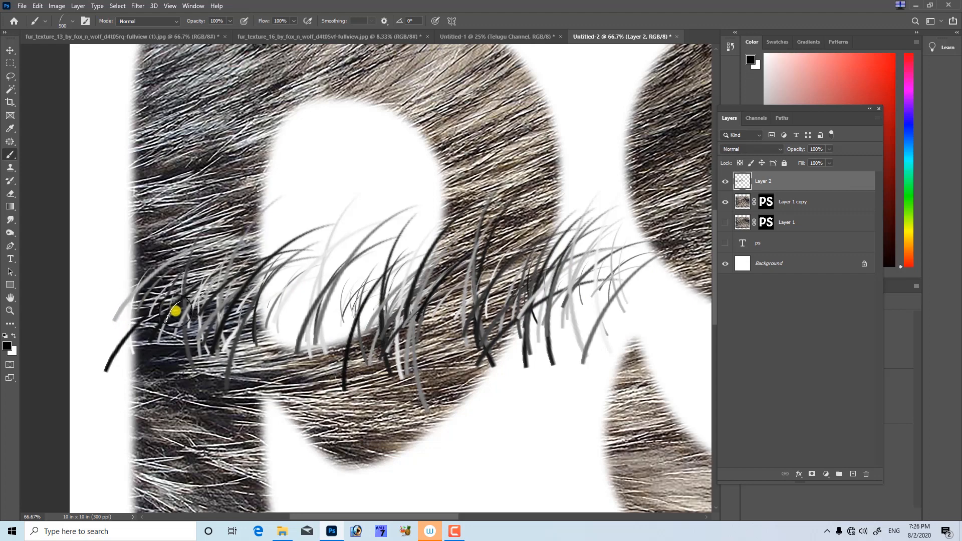
mouse_move(344, 213)
mouse_down()
mouse_move(359, 187)
mouse_move(558, 305)
mouse_move(591, 287)
mouse_up()
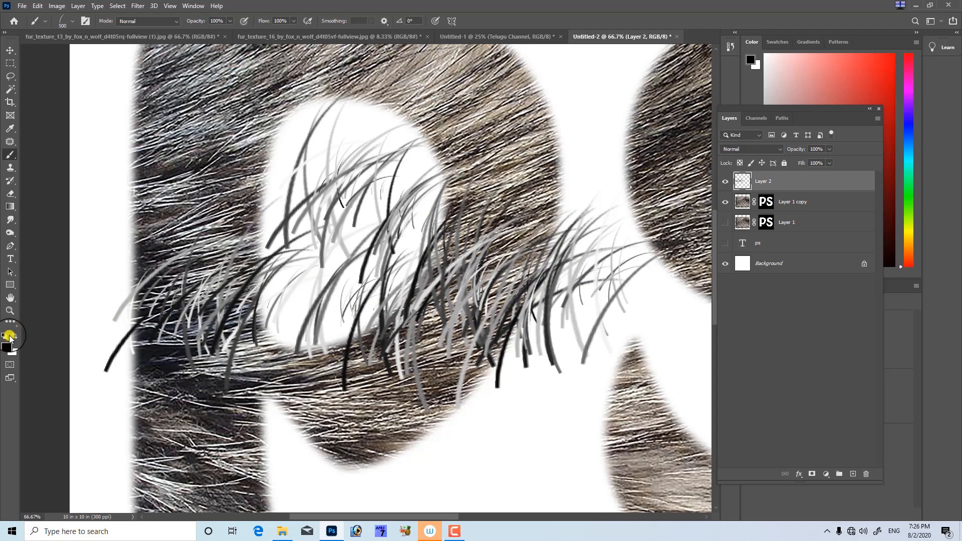
- Try the brush on the "p" with the background colour set to #d90000, and delete the test layer
click(9, 354)
click(677, 156)
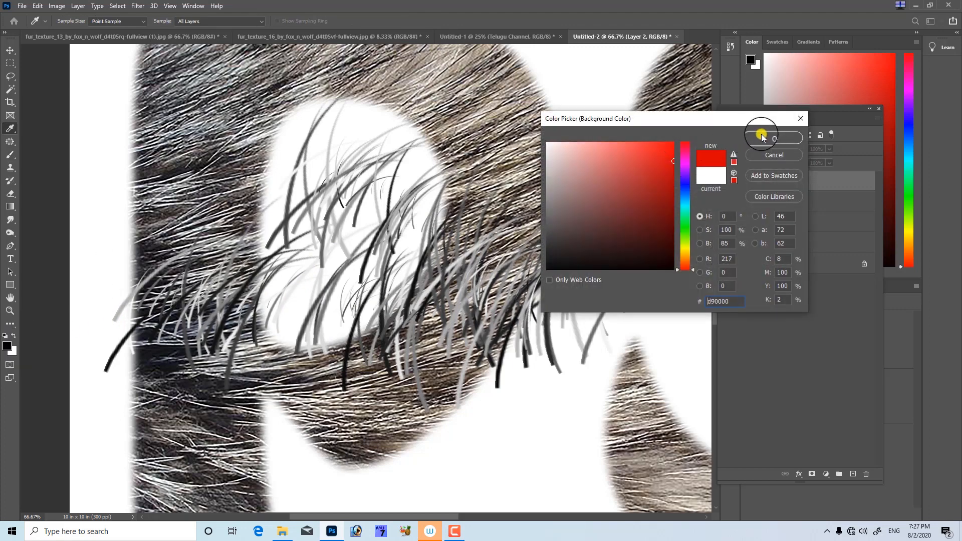
click(767, 131)
mouse_move(374, 216)
mouse_down()
mouse_move(395, 294)
mouse_move(541, 355)
mouse_up()
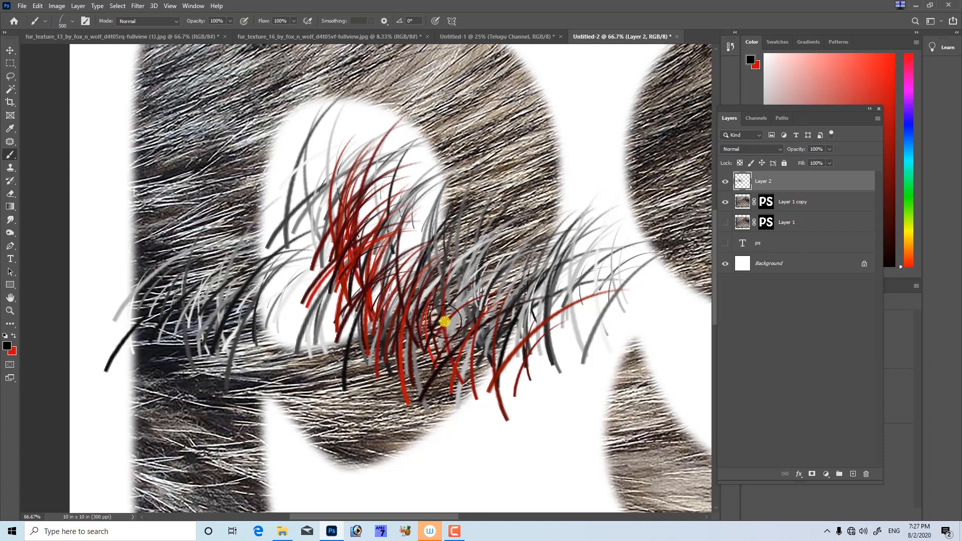
drag(310, 293, 333, 270)
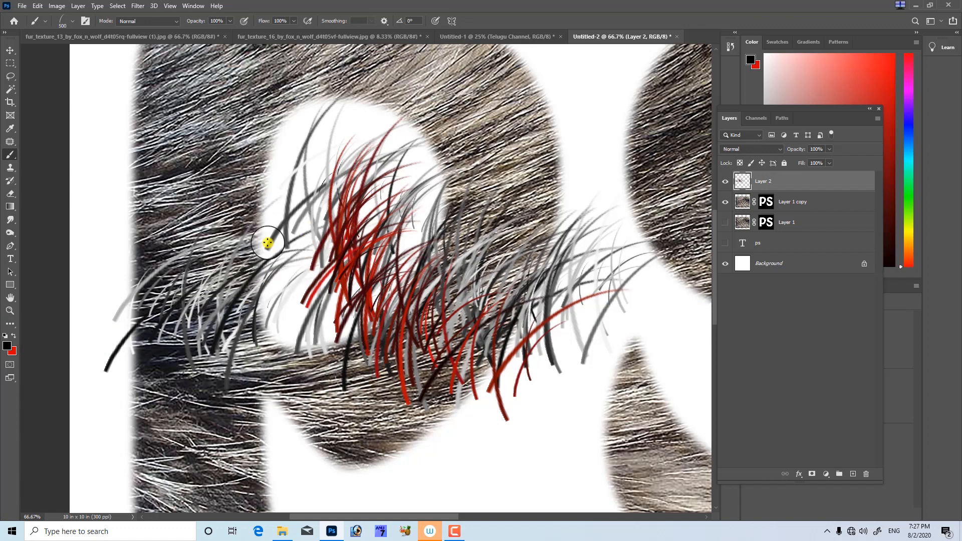
key(Delete)
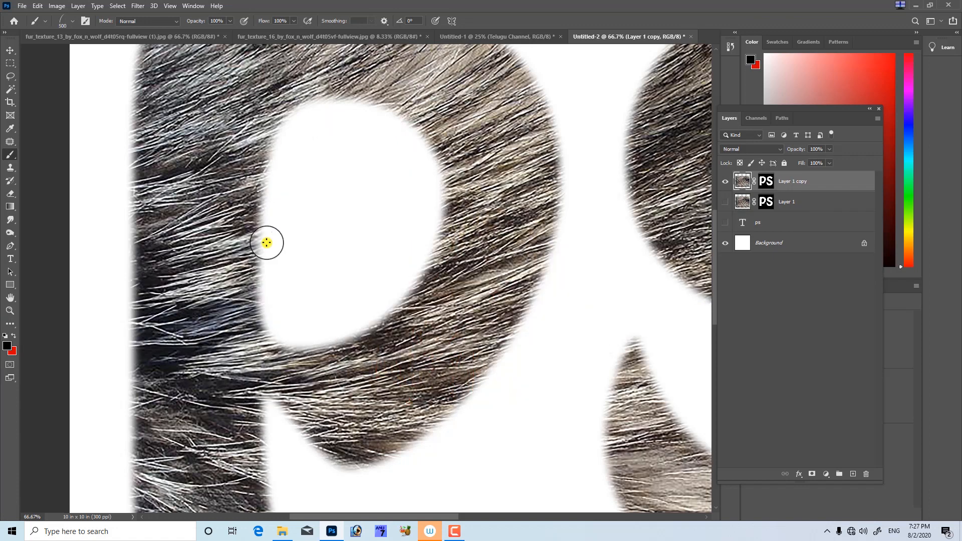
- Make Layer 1 copy's mask the painting target and examine the soft inner edge of the "p" up close
click(766, 185)
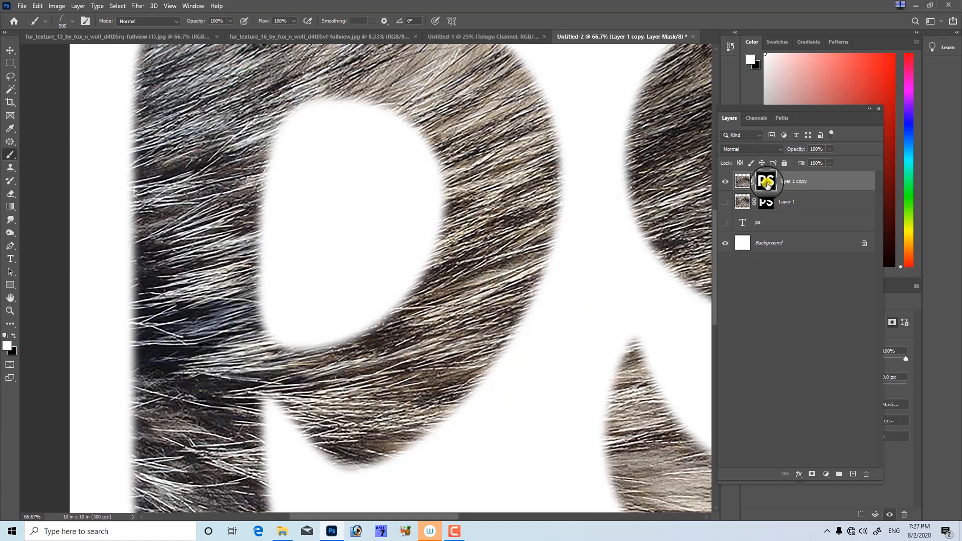
key(ctrl+plus)
key(ctrl+plus)
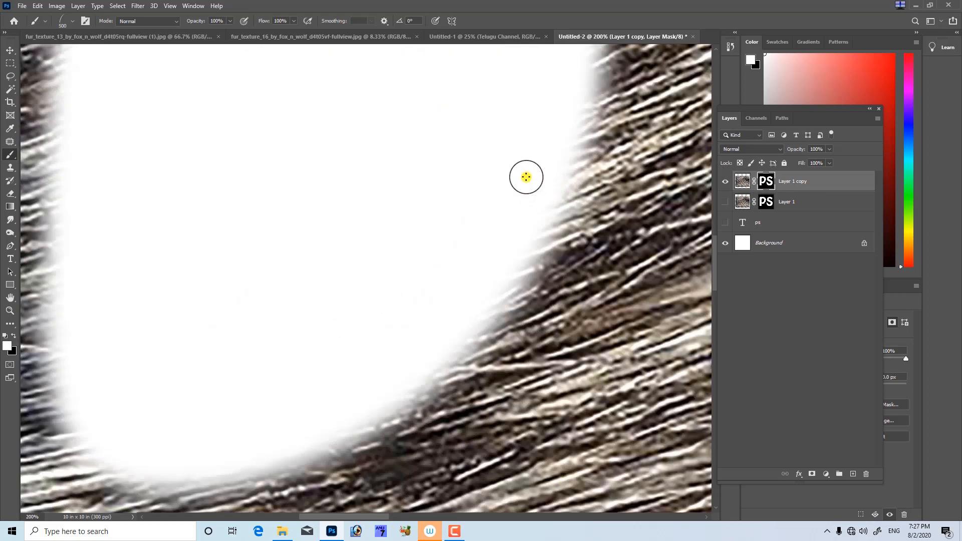
drag(496, 230, 450, 279)
key(ctrl+minus)
key(ctrl+minus)
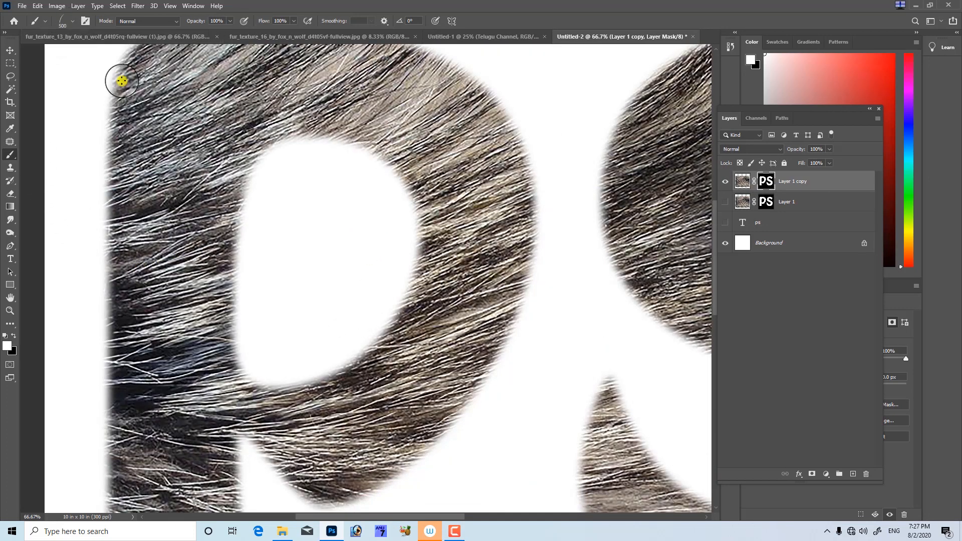
drag(422, 174, 410, 308)
- Try a mask stroke along the upper edge of the "p", undo it, and reduce the brush size to 100 px
drag(315, 159, 351, 158)
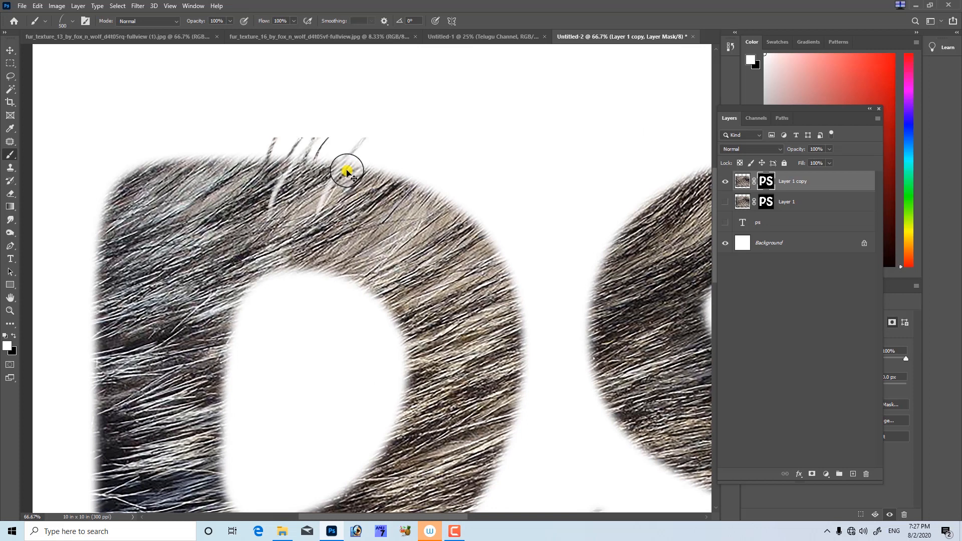
key(ctrl+z)
key(bracketleft)
key(bracketleft)
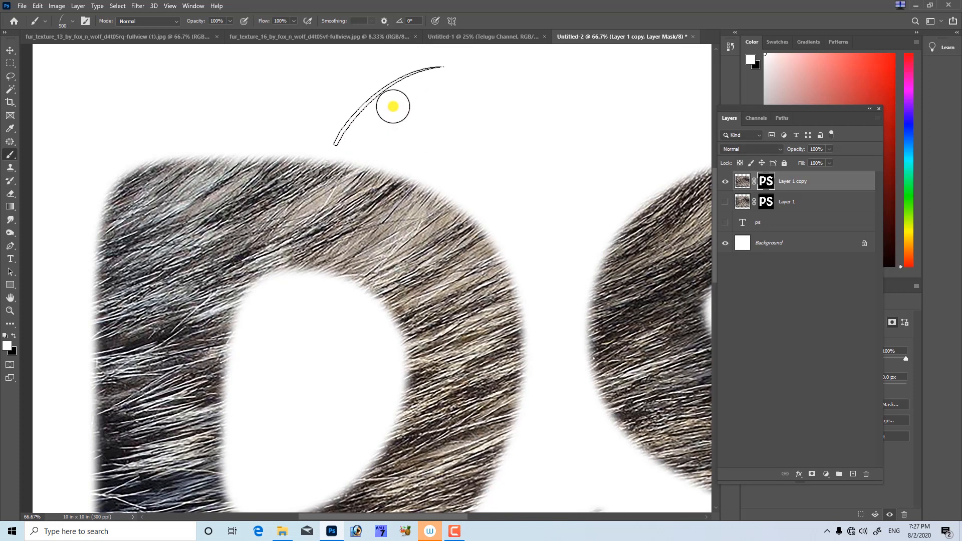
key(bracketleft)
key(bracketleft)
key(bracketleft)
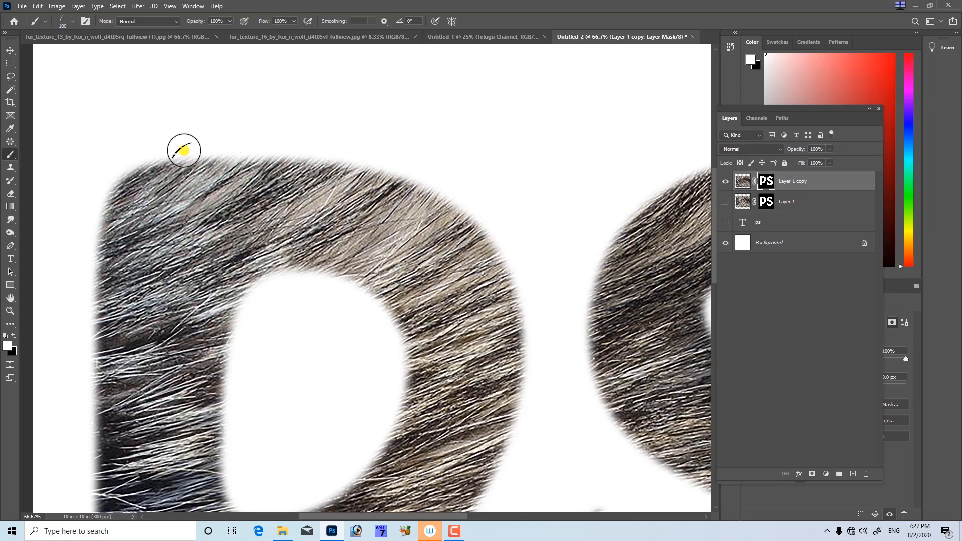
- Try painting white Dune Grass hairs on Layer 1 copy's mask along the upper edge and shoulder of the "p"
mouse_move(184, 150)
mouse_down()
mouse_move(282, 140)
mouse_move(258, 151)
mouse_move(370, 161)
mouse_move(458, 197)
mouse_up()
key(ctrl+plus)
key(ctrl+plus)
key(ctrl+plus)
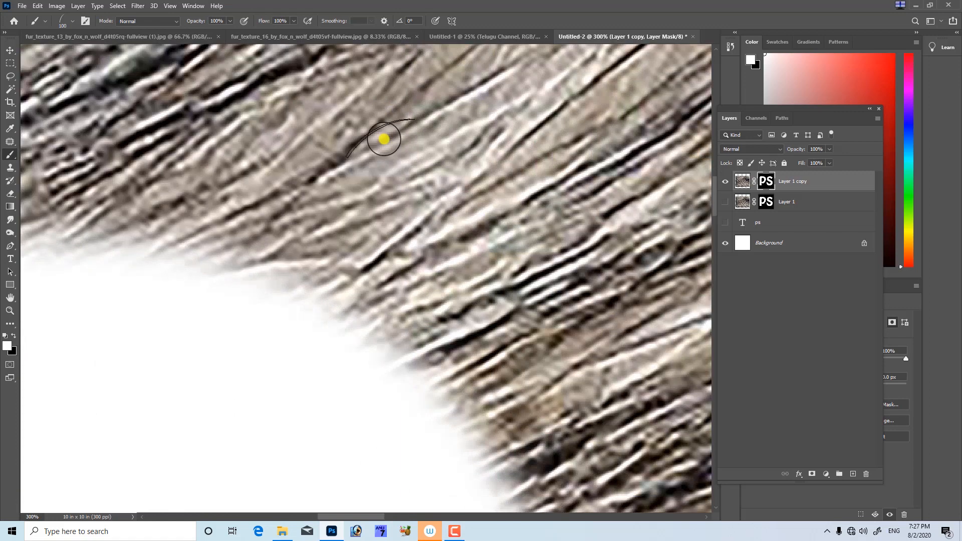
drag(382, 139, 360, 367)
drag(436, 220, 387, 441)
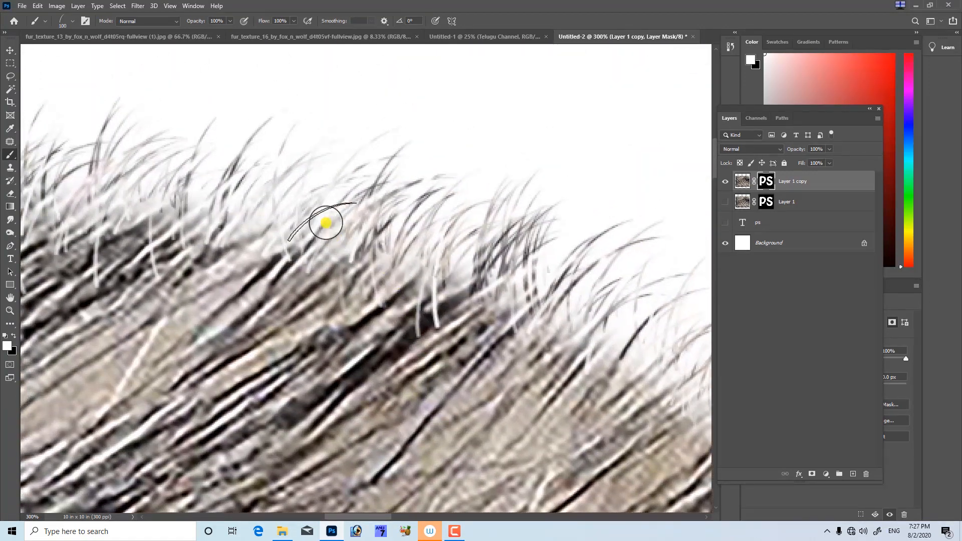
drag(541, 326, 291, 195)
mouse_move(356, 210)
mouse_down()
mouse_move(581, 401)
mouse_move(578, 411)
mouse_up()
drag(571, 404, 466, 251)
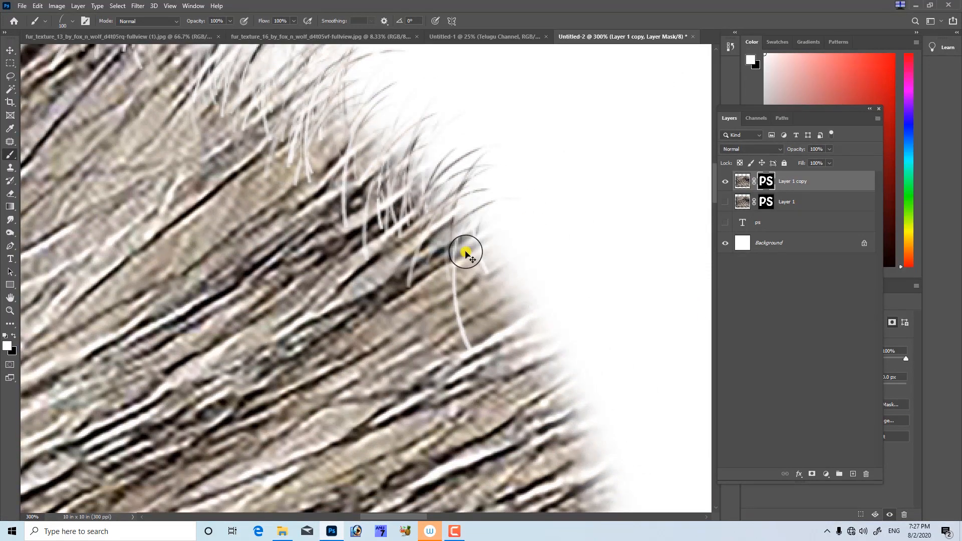
- Try continuing the hair strokes down the outer curve of the "p", and undo the strokes painted on the mask
key(ctrl+minus)
key(ctrl+minus)
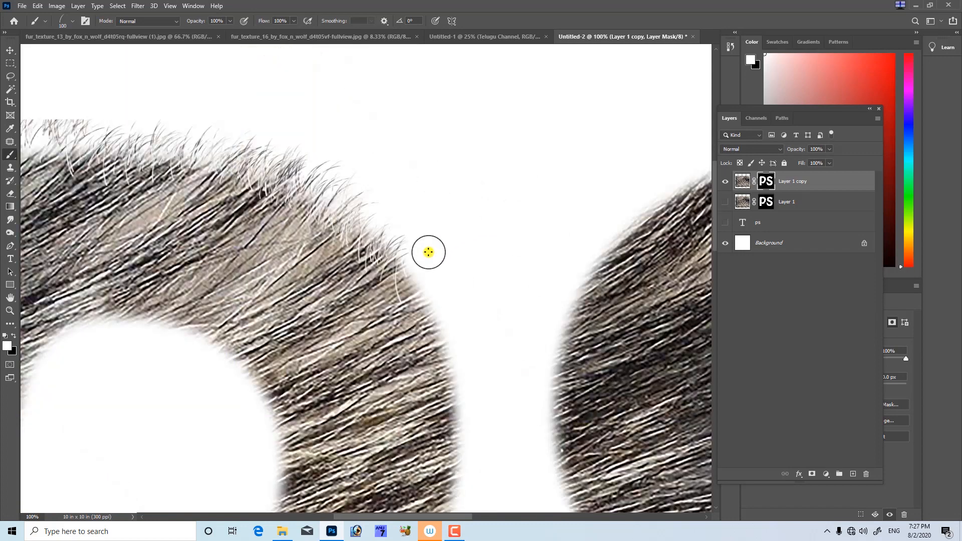
mouse_move(453, 435)
mouse_down()
mouse_move(453, 466)
mouse_move(431, 309)
mouse_up()
mouse_move(440, 358)
mouse_down()
mouse_move(463, 286)
mouse_move(453, 371)
mouse_move(433, 404)
mouse_move(445, 344)
mouse_move(418, 417)
mouse_move(414, 394)
mouse_move(475, 281)
mouse_move(419, 383)
mouse_move(439, 356)
mouse_up()
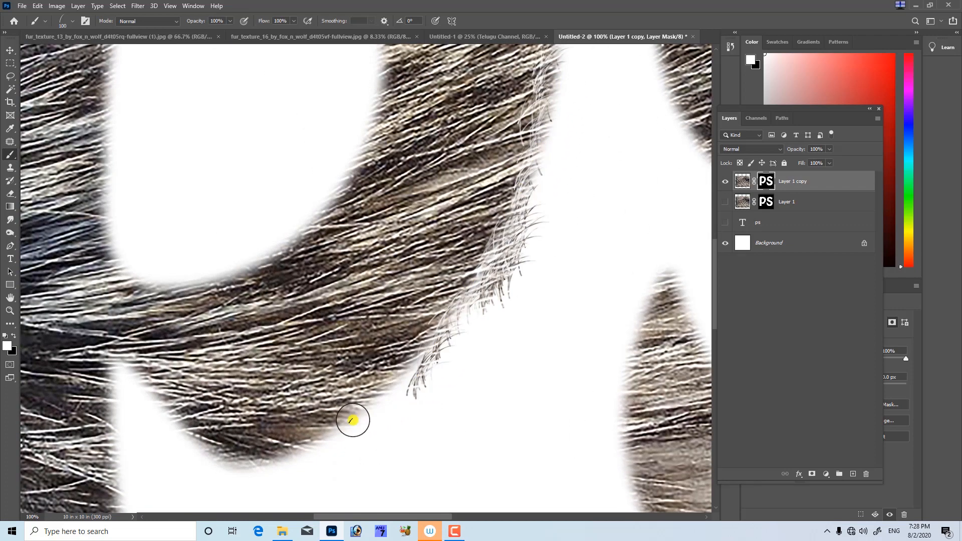
scroll(535, 219, up, 3)
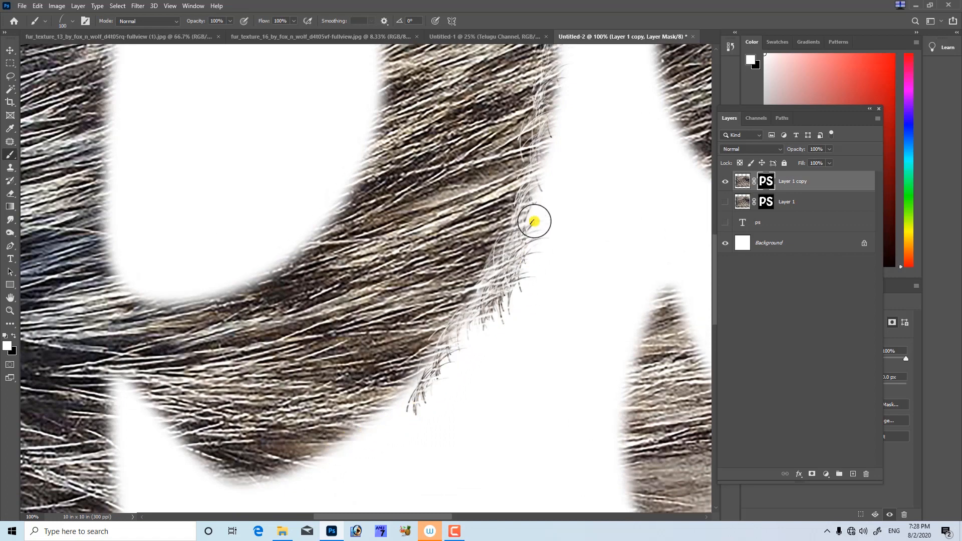
scroll(534, 221, up, 12)
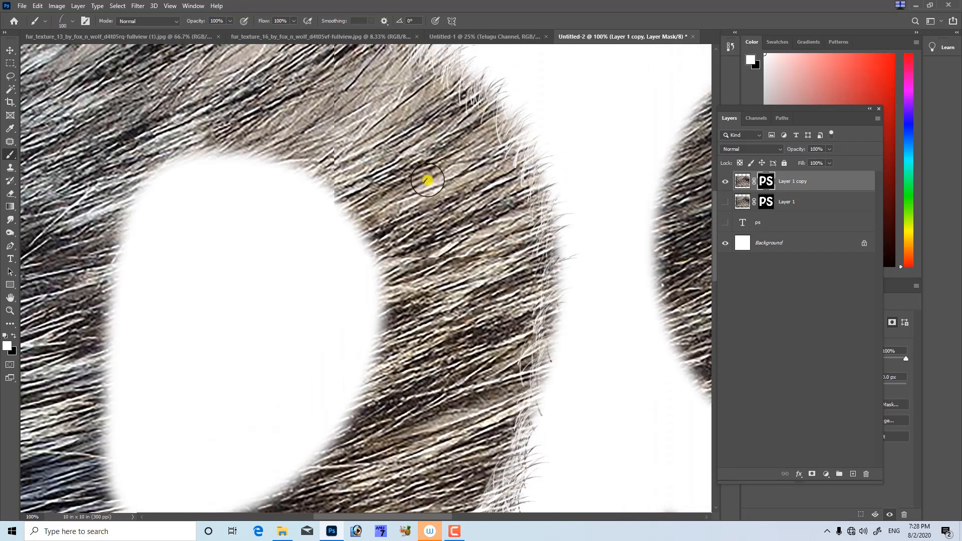
scroll(373, 236, up, 5)
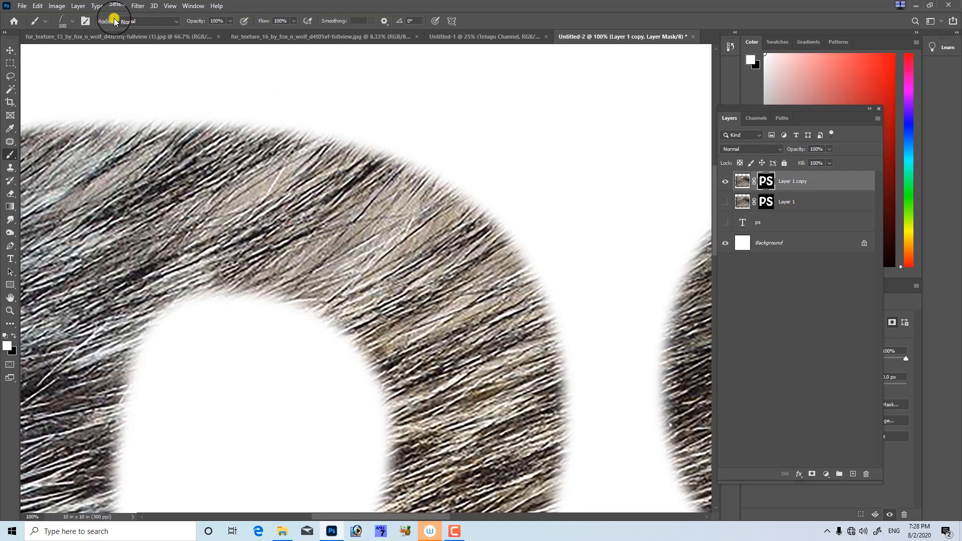
- Show the Dune Grass brush's tip shape settings and reduce its spacing to 15%
click(86, 21)
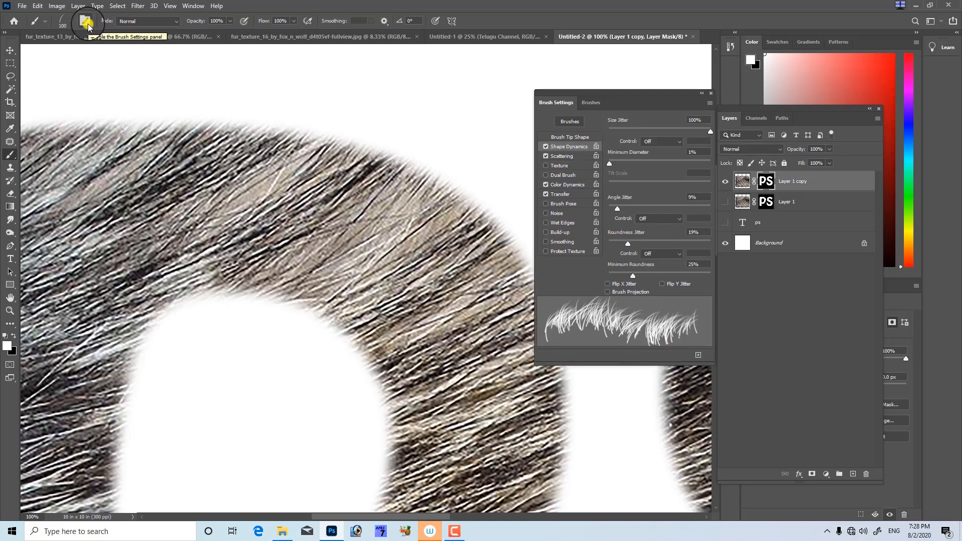
click(193, 6)
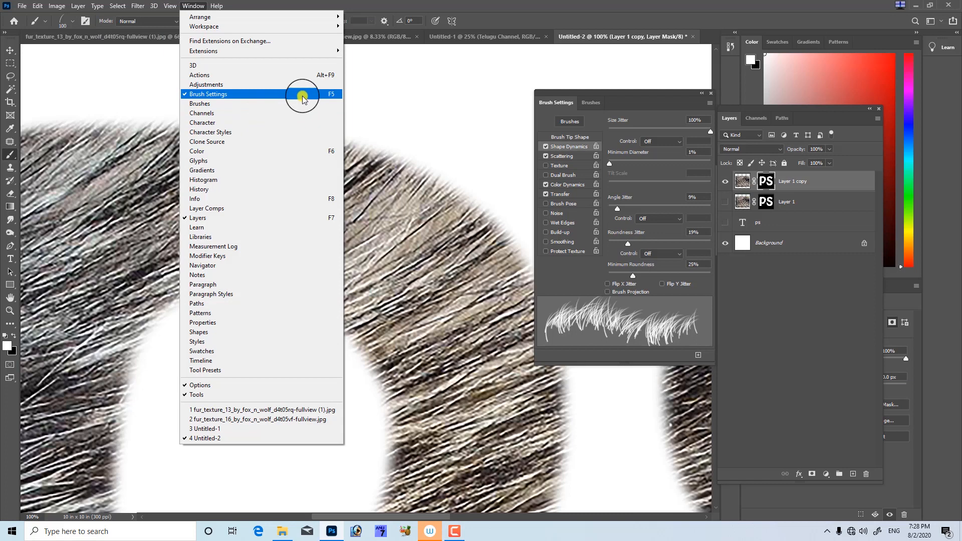
click(560, 292)
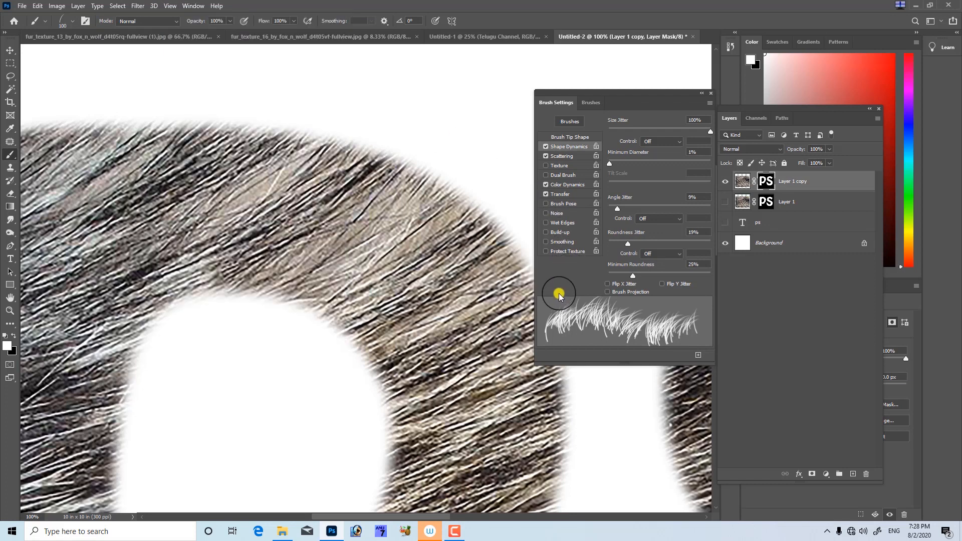
click(576, 137)
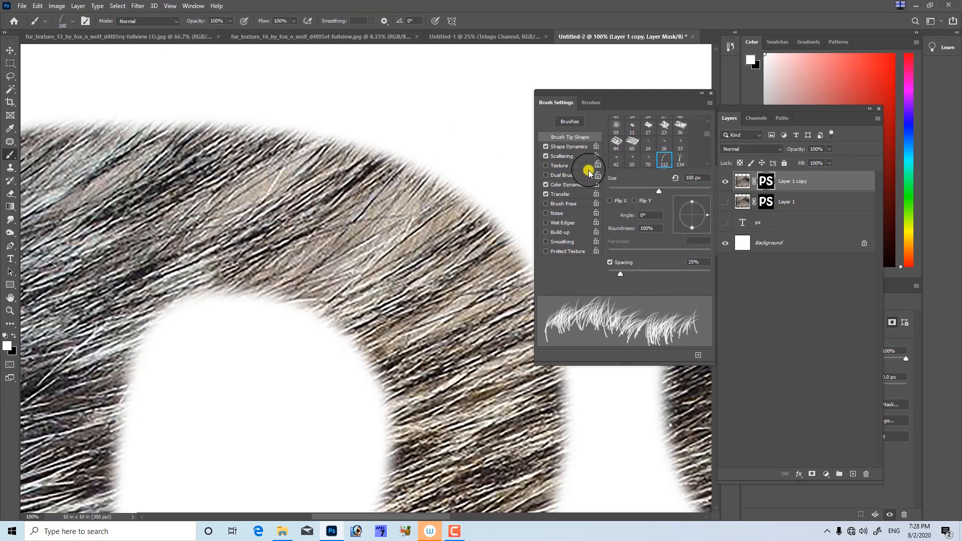
drag(617, 276, 615, 277)
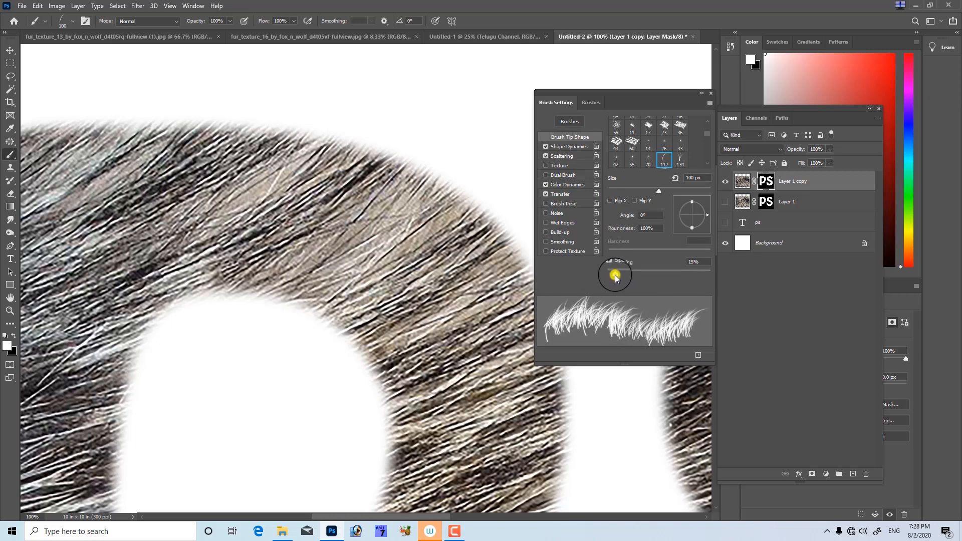
- Try painting hairs on the mask along the upper edge and shoulder of the "p" with the brush tip angled at 24°
click(572, 147)
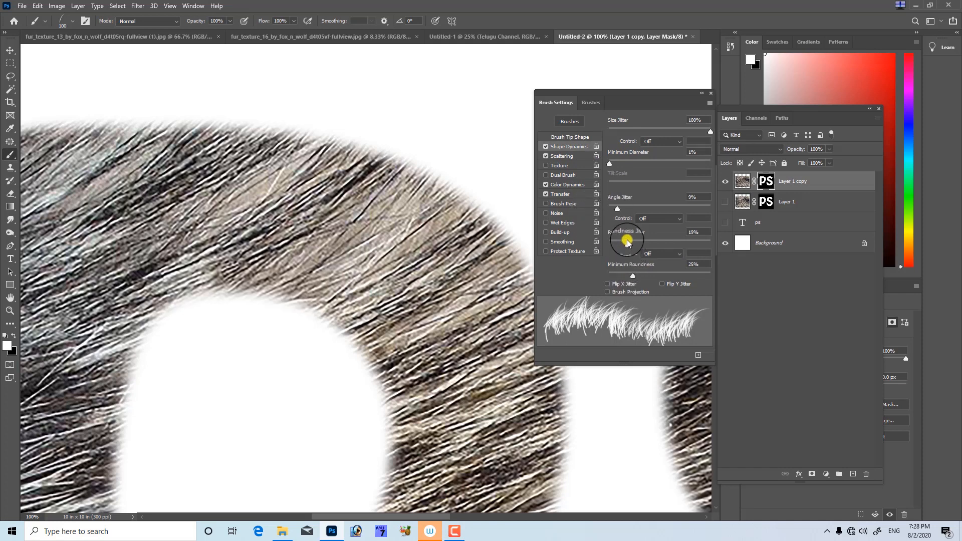
click(577, 138)
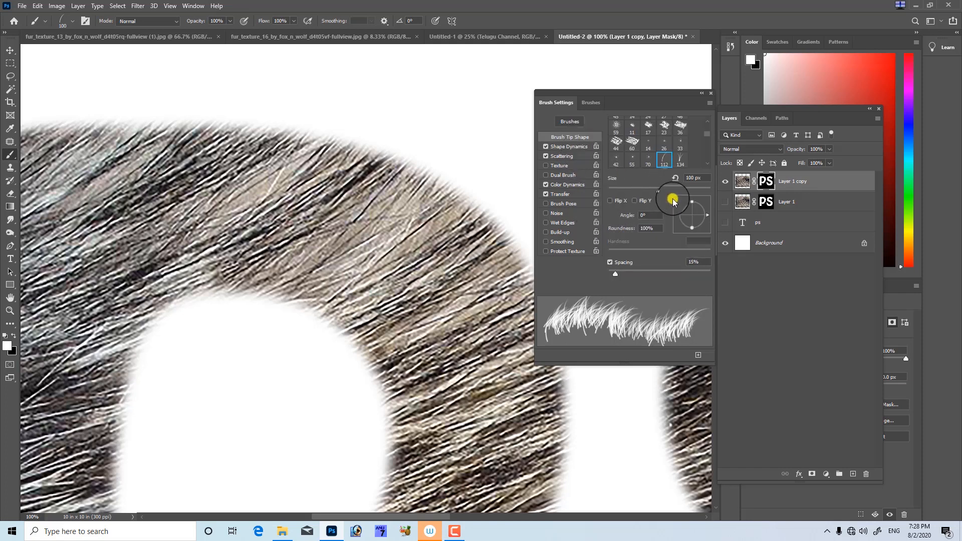
mouse_move(707, 218)
mouse_down()
mouse_move(698, 241)
mouse_move(681, 220)
mouse_move(687, 196)
mouse_move(706, 197)
mouse_move(716, 220)
mouse_move(705, 254)
mouse_move(679, 231)
mouse_move(698, 209)
mouse_move(709, 226)
mouse_move(700, 215)
mouse_move(681, 221)
mouse_move(703, 258)
mouse_move(691, 215)
mouse_move(712, 206)
mouse_move(711, 225)
mouse_move(703, 214)
mouse_up()
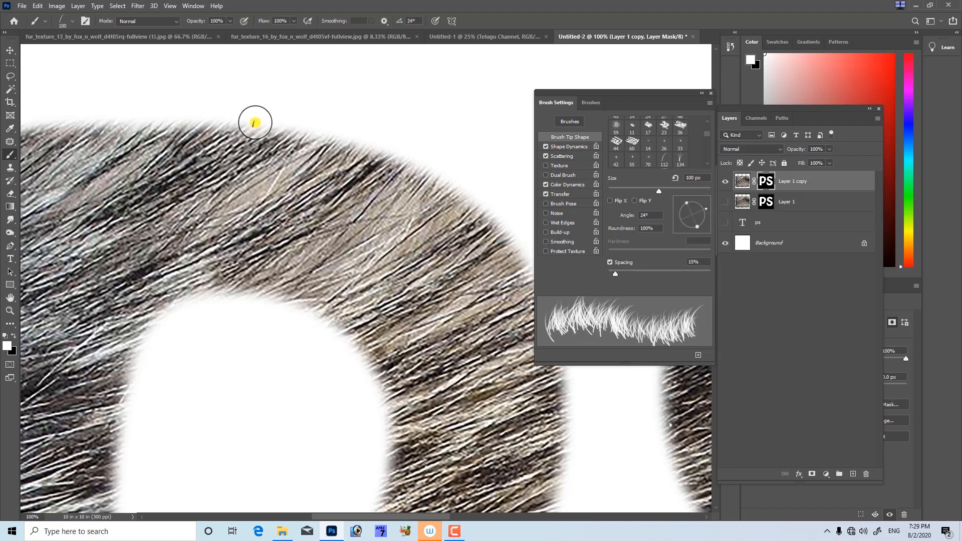
mouse_move(178, 133)
mouse_down()
mouse_move(287, 142)
mouse_move(322, 182)
mouse_up()
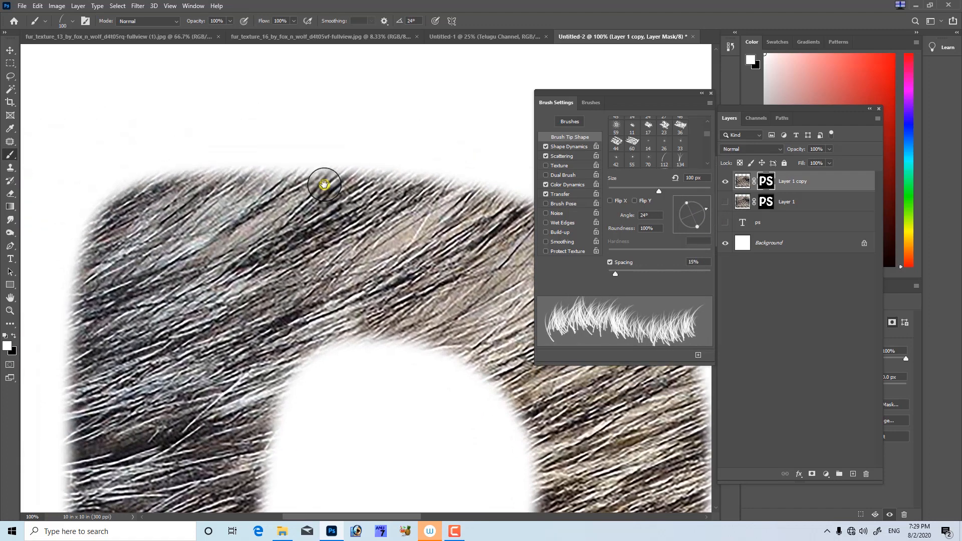
mouse_move(157, 174)
mouse_down()
mouse_move(308, 156)
mouse_move(392, 168)
mouse_move(215, 157)
mouse_up()
mouse_move(136, 146)
mouse_down()
mouse_move(288, 161)
mouse_move(384, 215)
mouse_move(451, 275)
mouse_move(444, 264)
mouse_up()
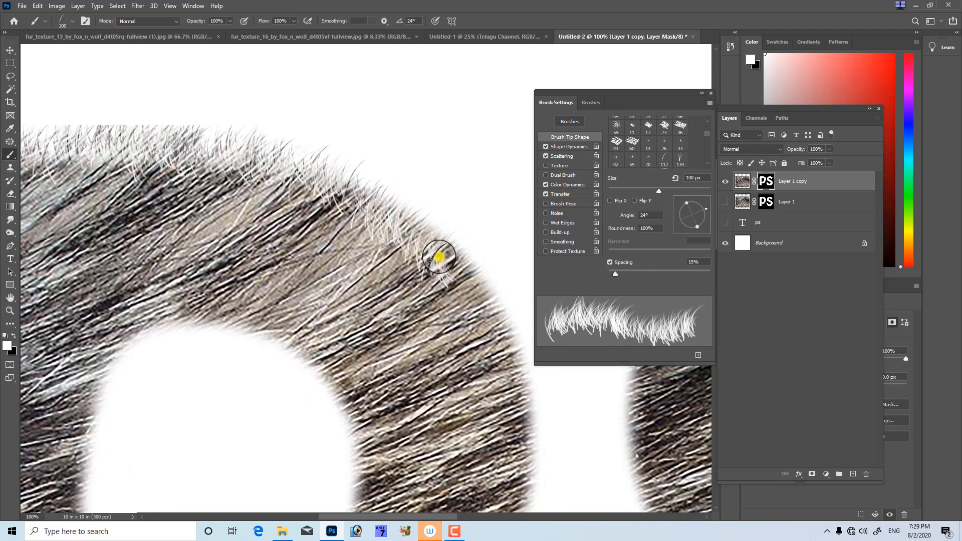
key(ctrl+z)
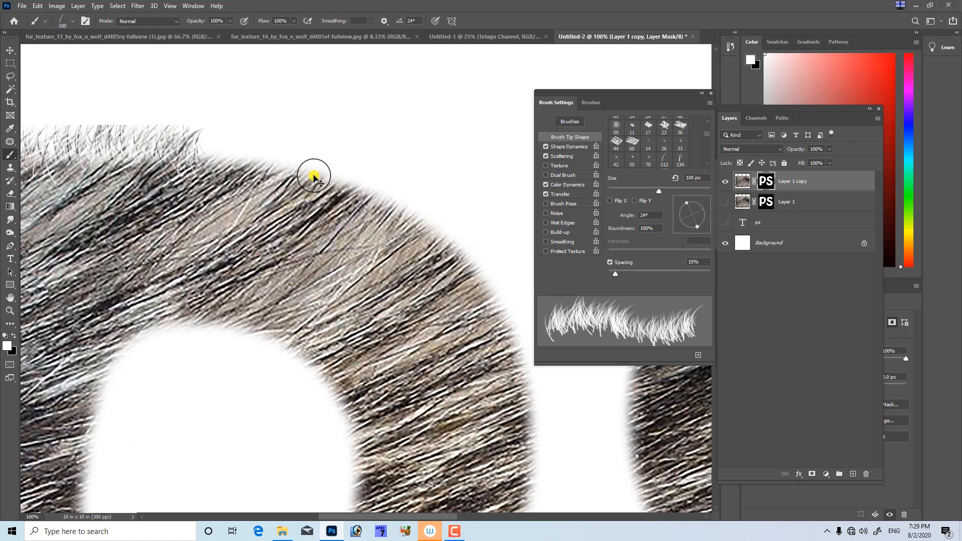
mouse_move(216, 146)
mouse_down()
mouse_move(379, 181)
mouse_move(414, 201)
mouse_move(457, 247)
mouse_move(455, 263)
mouse_move(343, 167)
mouse_move(349, 141)
mouse_move(395, 212)
mouse_move(418, 305)
mouse_up()
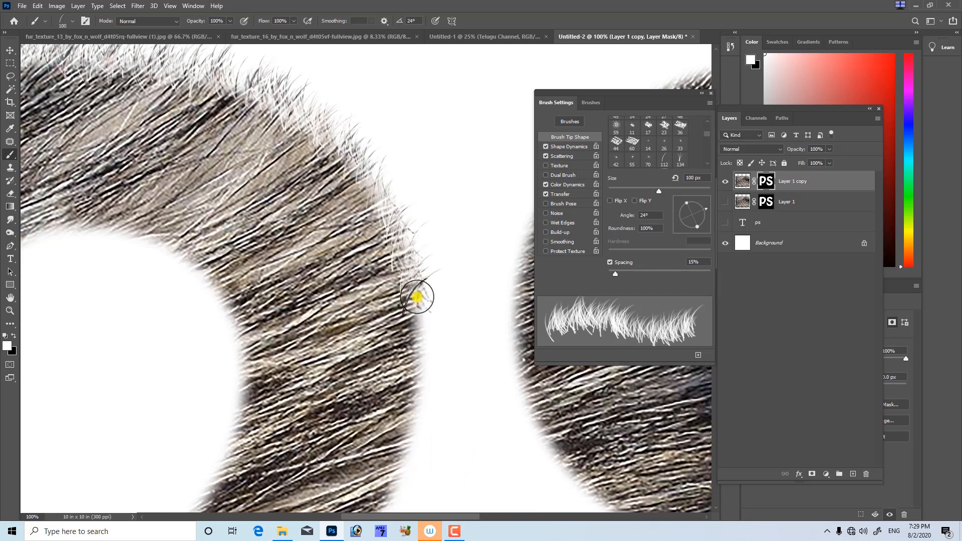
drag(326, 234, 336, 263)
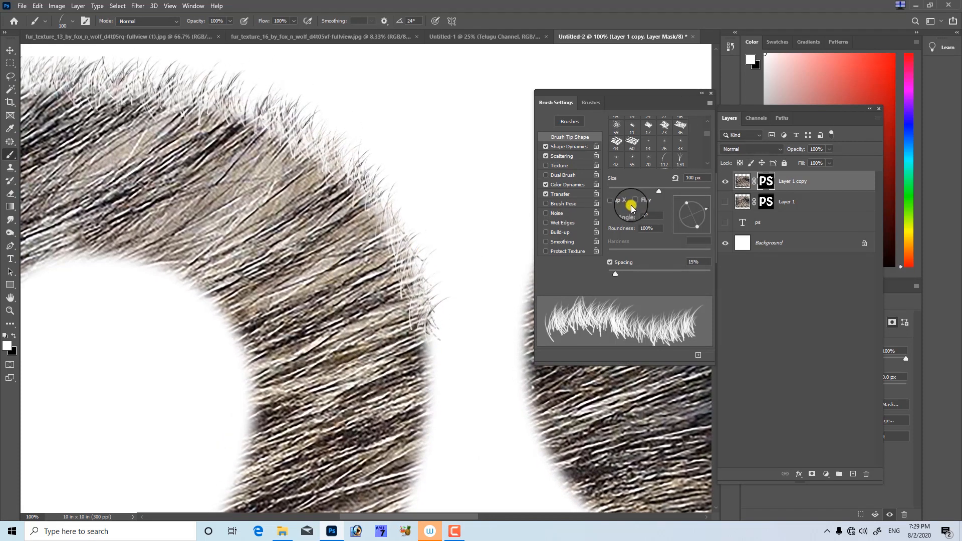
- Try hairs down the outer curve of the "p" at a tip angle of -53°, continuing along the bowl's underside at -105°
drag(707, 210, 708, 232)
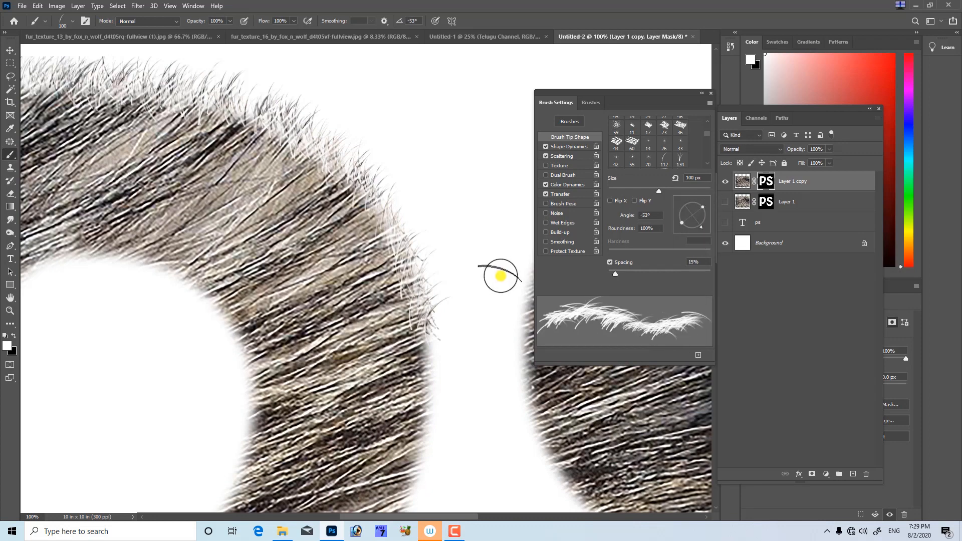
drag(446, 321, 441, 412)
mouse_move(431, 316)
mouse_down()
mouse_move(423, 307)
mouse_move(408, 389)
mouse_move(378, 305)
mouse_move(375, 339)
mouse_move(348, 394)
mouse_up()
drag(702, 214, 686, 244)
mouse_move(404, 303)
mouse_down()
mouse_move(409, 266)
mouse_move(342, 375)
mouse_move(283, 415)
mouse_move(374, 273)
mouse_move(354, 315)
mouse_move(305, 347)
mouse_move(252, 366)
mouse_move(236, 335)
mouse_up()
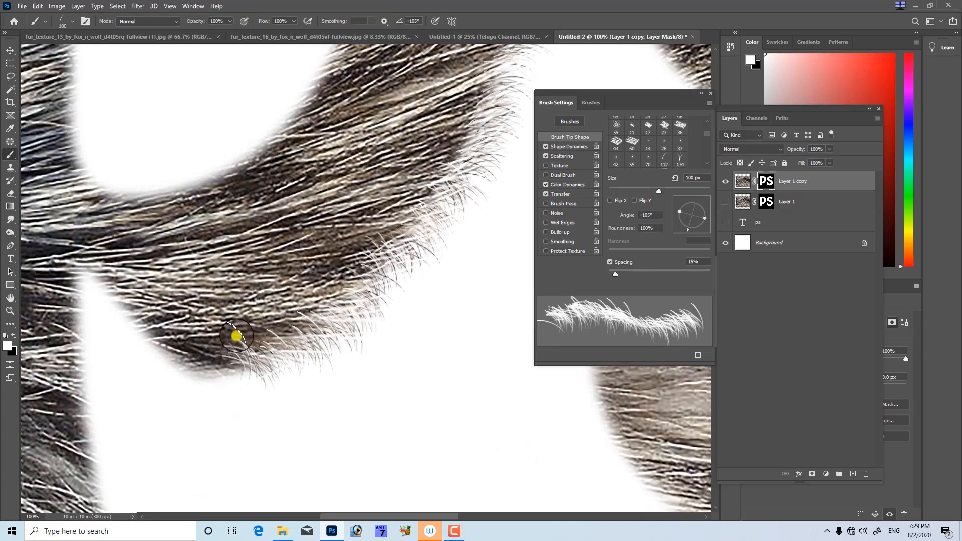
- Try hairs from the bowl's lower tip into the notch at -151°, and down the inner edge of the stem at -80°
drag(685, 233, 674, 223)
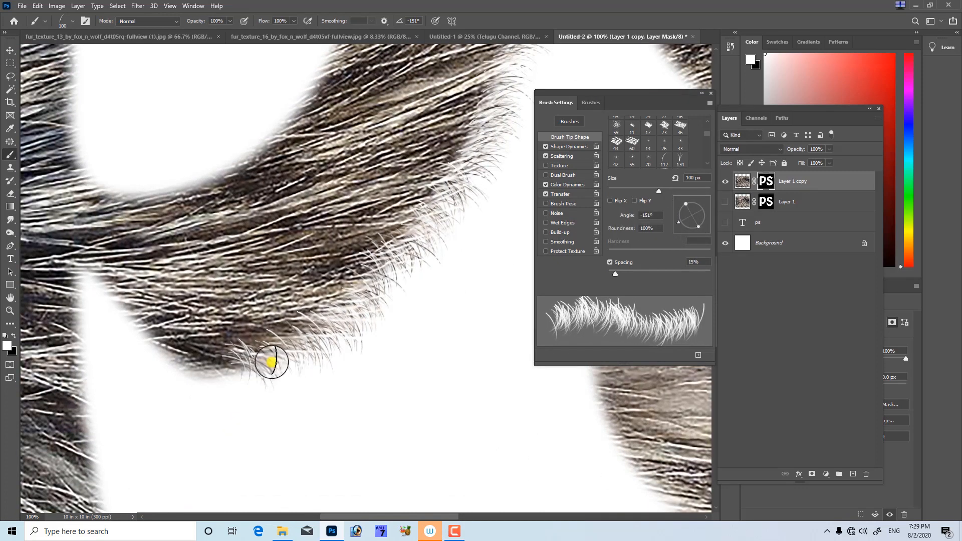
mouse_move(269, 358)
mouse_down()
mouse_move(185, 372)
mouse_move(113, 277)
mouse_move(95, 266)
mouse_move(83, 282)
mouse_move(154, 321)
mouse_move(192, 323)
mouse_move(192, 264)
mouse_up()
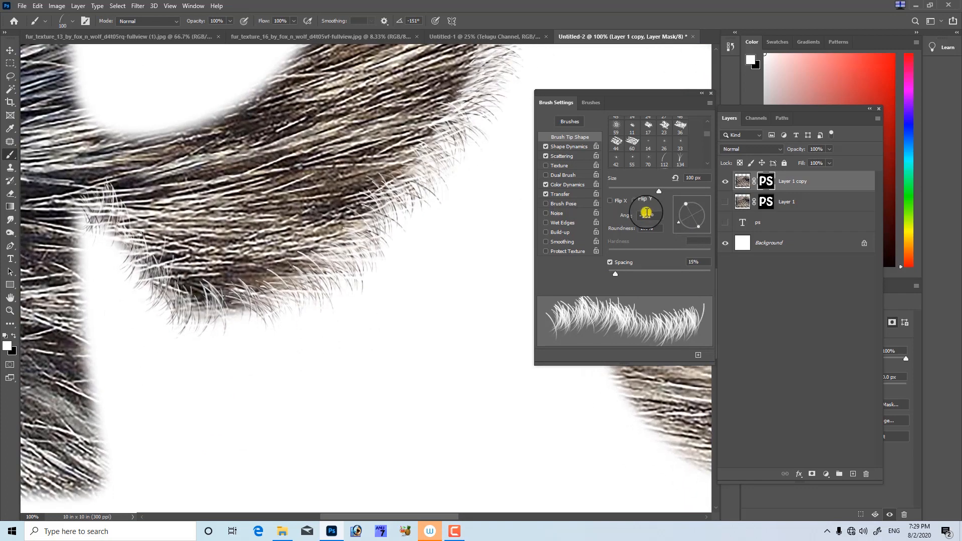
drag(676, 220, 694, 232)
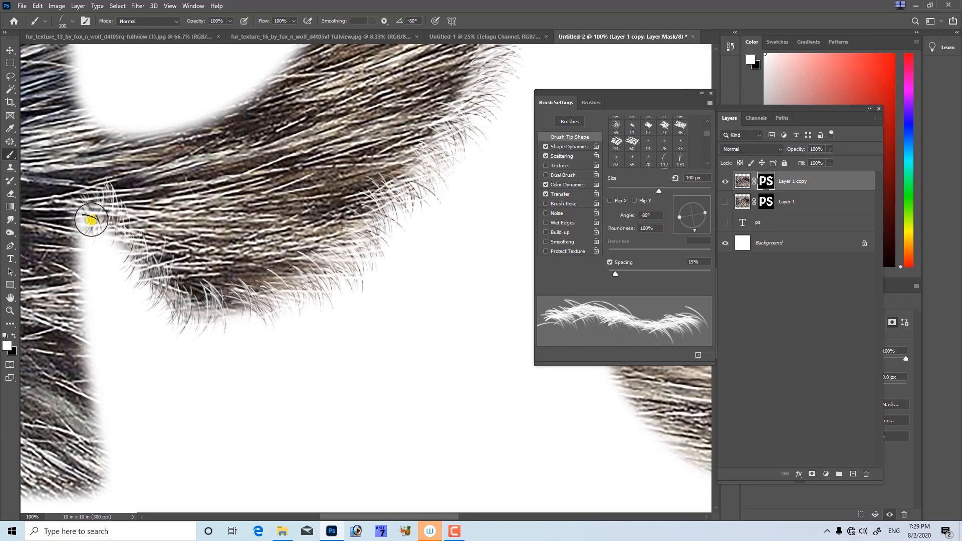
drag(90, 215, 92, 343)
drag(86, 345, 120, 231)
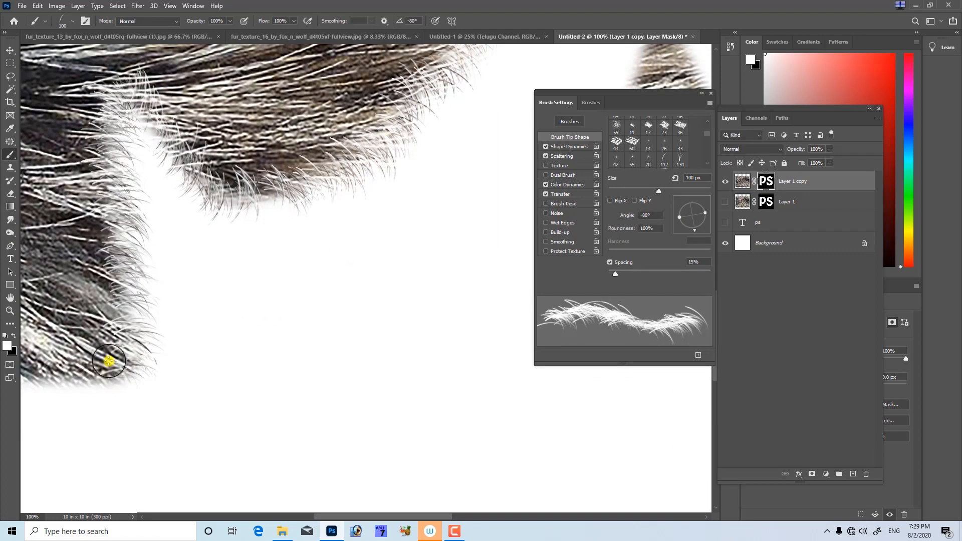
drag(104, 361, 333, 389)
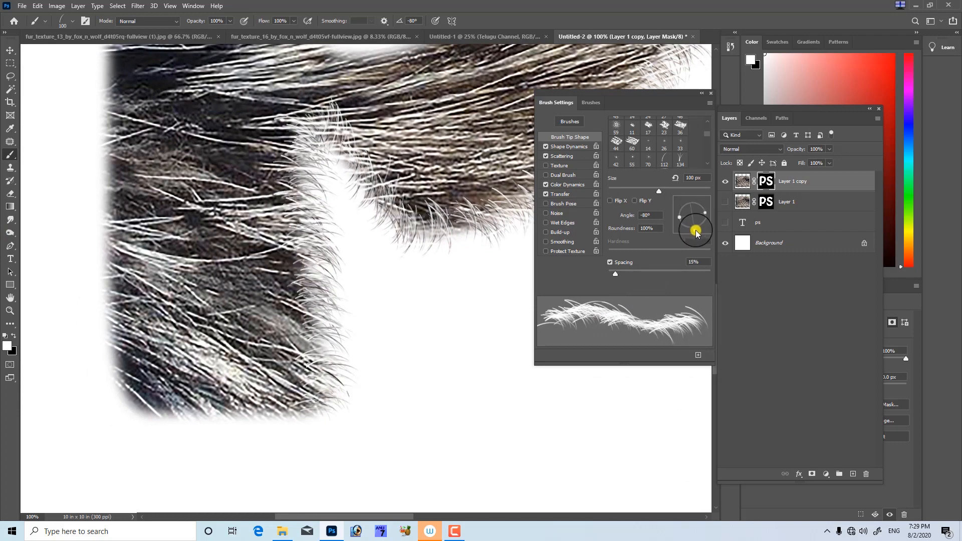
- Try hairs along the stem's bottom edge at a tip angle of -104°, and undo the mask strokes painted around the "p"
drag(695, 230, 688, 229)
mouse_move(307, 407)
mouse_down()
mouse_move(246, 426)
mouse_move(152, 402)
mouse_move(209, 380)
mouse_up()
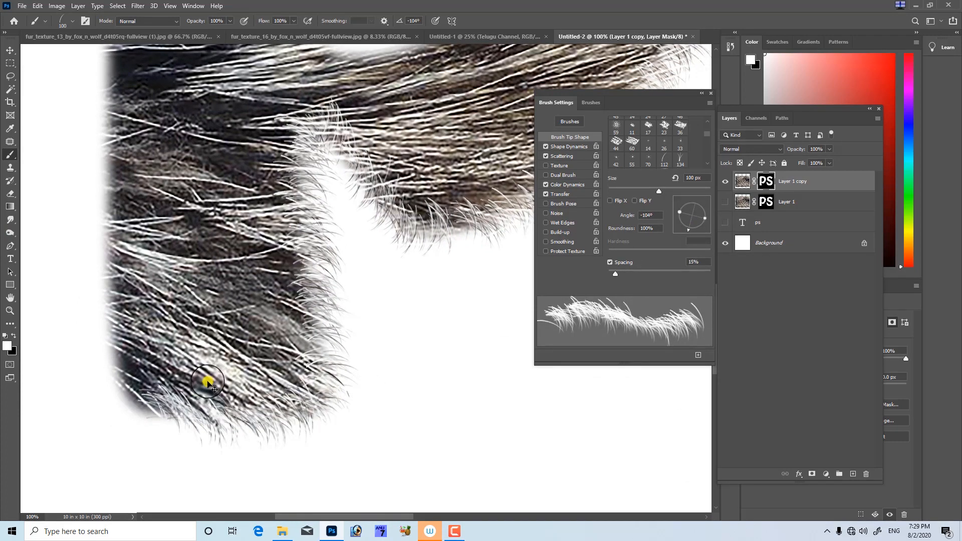
key(ctrl+minus)
key(ctrl+minus)
key(ctrl+minus)
key(ctrl+minus)
key(ctrl+plus)
key(ctrl+plus)
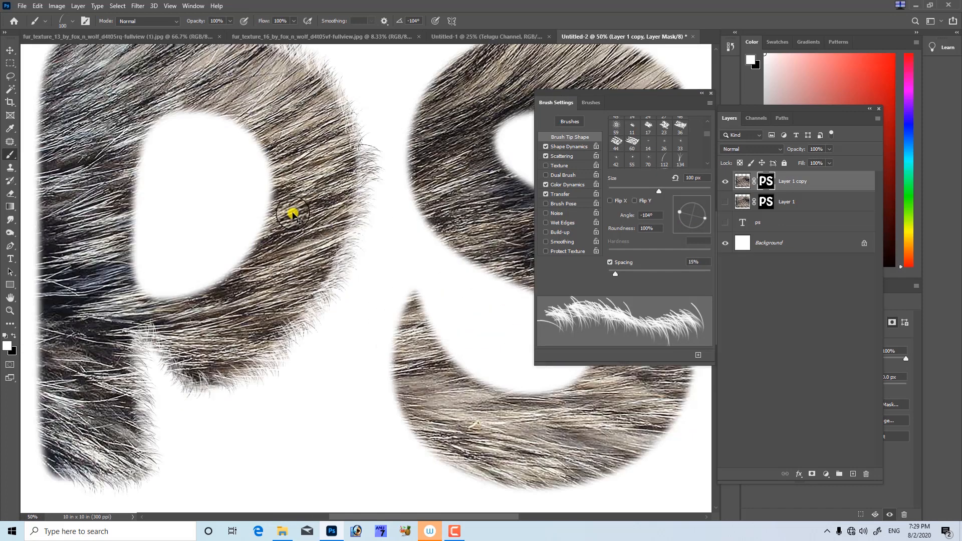
drag(292, 294, 337, 296)
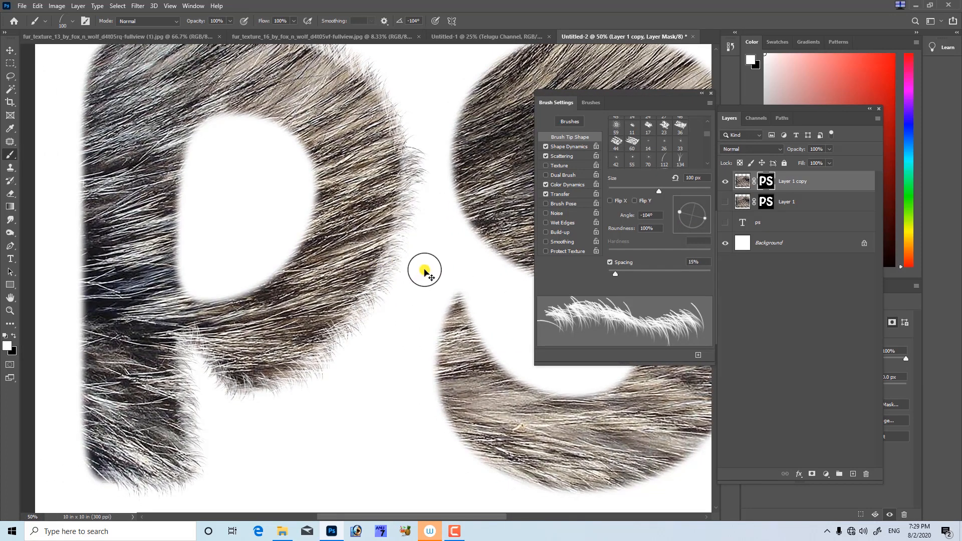
key(ctrl+z)
key(ctrl+z)
key(ctrl+z)
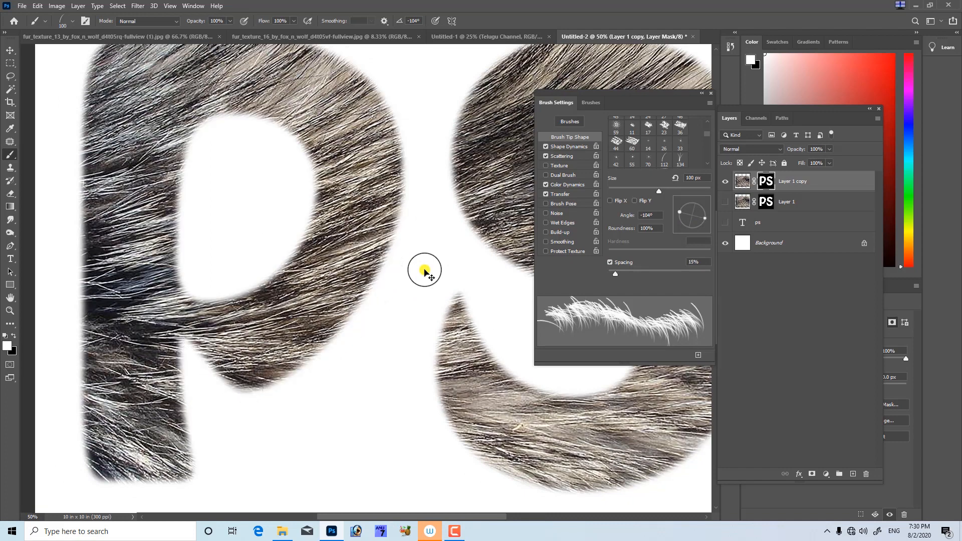
- Set the brush's Angle Jitter control to Direction in the Shape Dynamics settings
drag(211, 106, 230, 224)
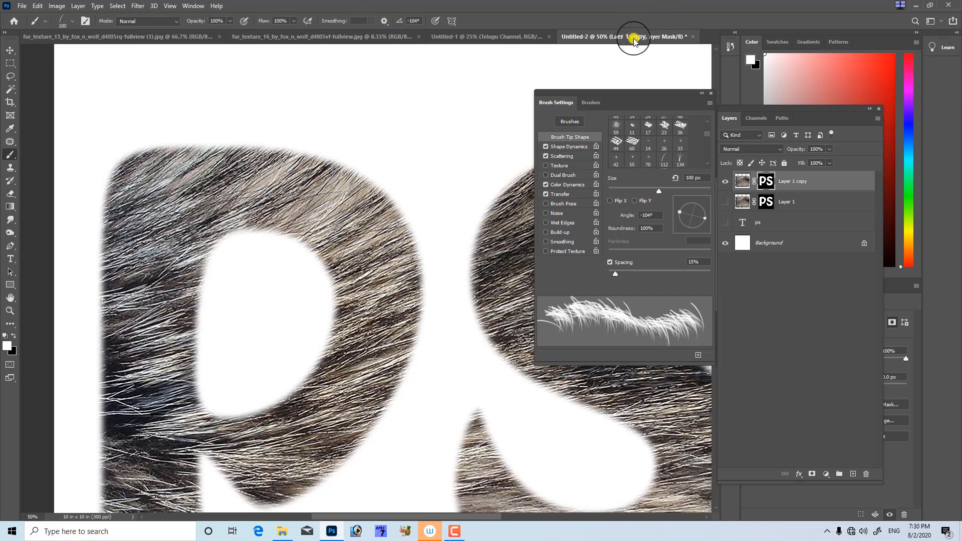
click(584, 147)
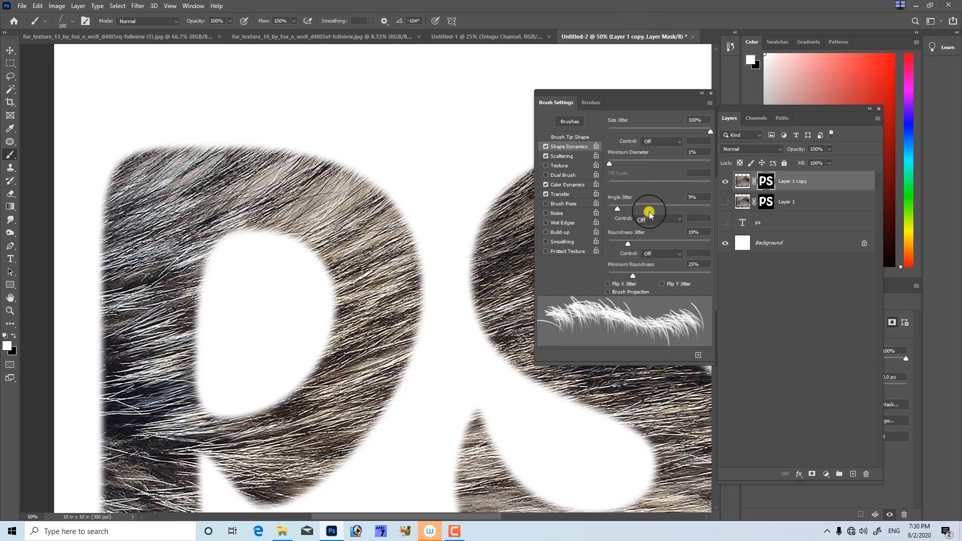
click(656, 253)
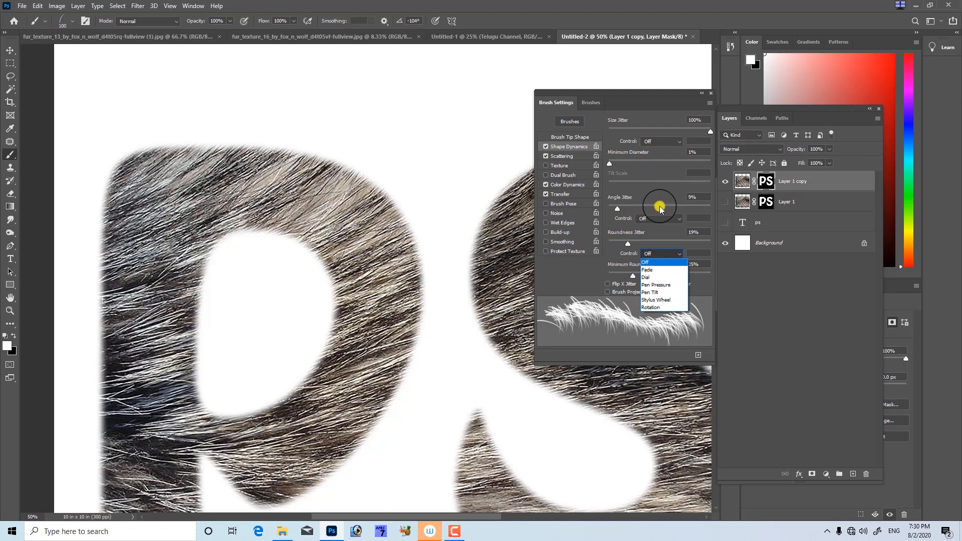
click(661, 221)
click(662, 220)
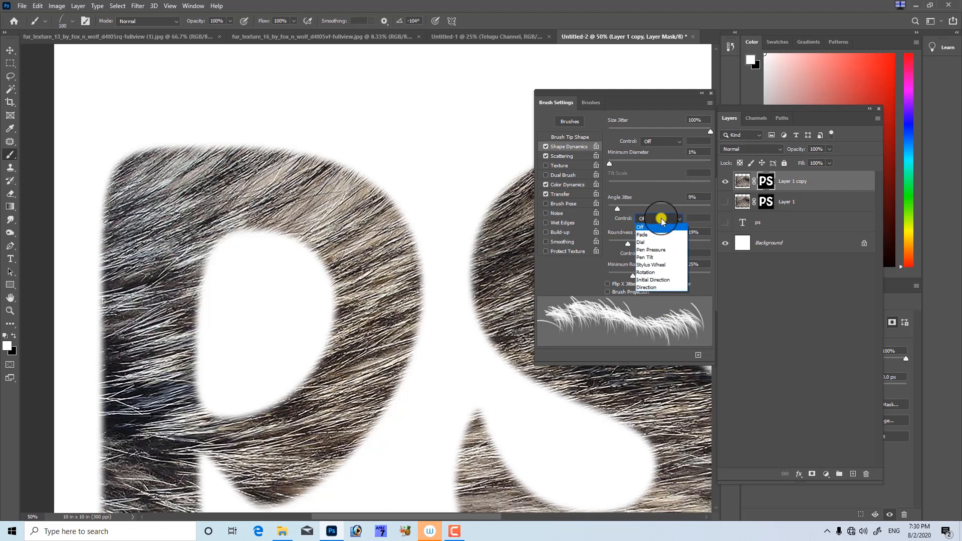
click(661, 288)
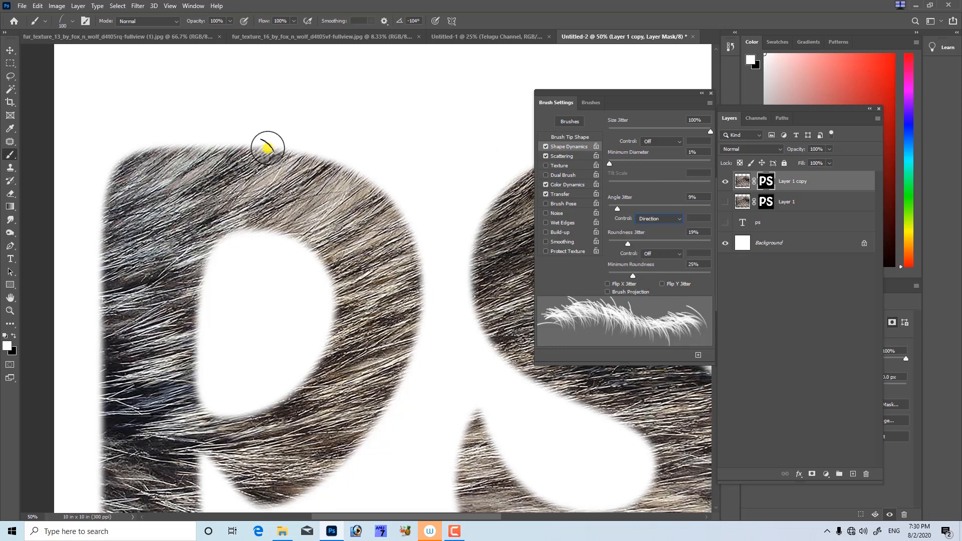
- Paint white hairs on Layer 1 copy's mask from the upper edge of the "p" around its outer curve and the bowl's underside
mouse_move(151, 148)
mouse_down()
mouse_move(247, 142)
mouse_move(318, 161)
mouse_move(375, 195)
mouse_move(407, 247)
mouse_move(419, 334)
mouse_move(384, 445)
mouse_move(400, 393)
mouse_move(359, 452)
mouse_move(335, 459)
mouse_move(370, 396)
mouse_up()
scroll(393, 317, down, 5)
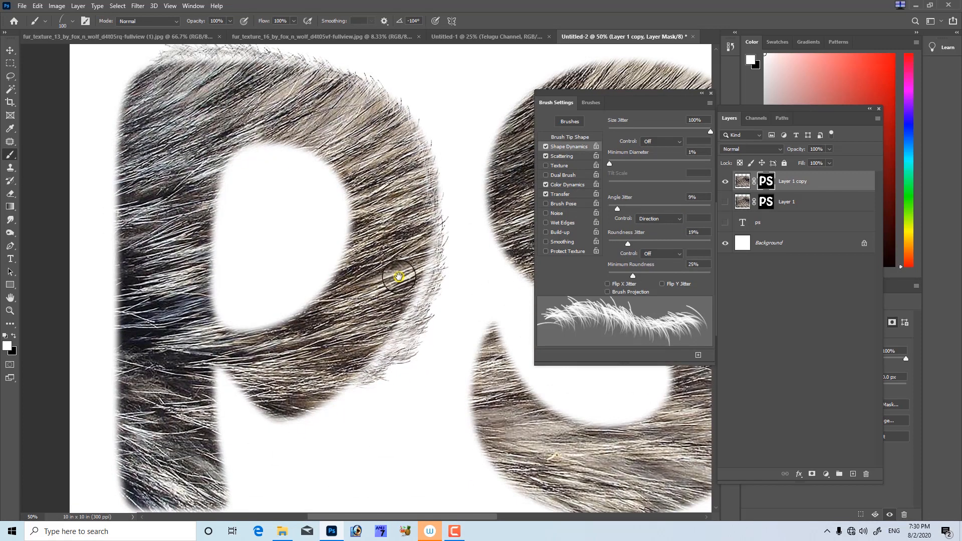
mouse_move(410, 324)
mouse_down()
mouse_move(339, 400)
mouse_move(301, 408)
mouse_move(266, 399)
mouse_move(225, 365)
mouse_move(216, 408)
mouse_move(269, 297)
mouse_move(275, 393)
mouse_move(206, 399)
mouse_move(242, 399)
mouse_move(279, 365)
mouse_move(422, 376)
mouse_move(420, 434)
mouse_up()
drag(440, 275, 423, 371)
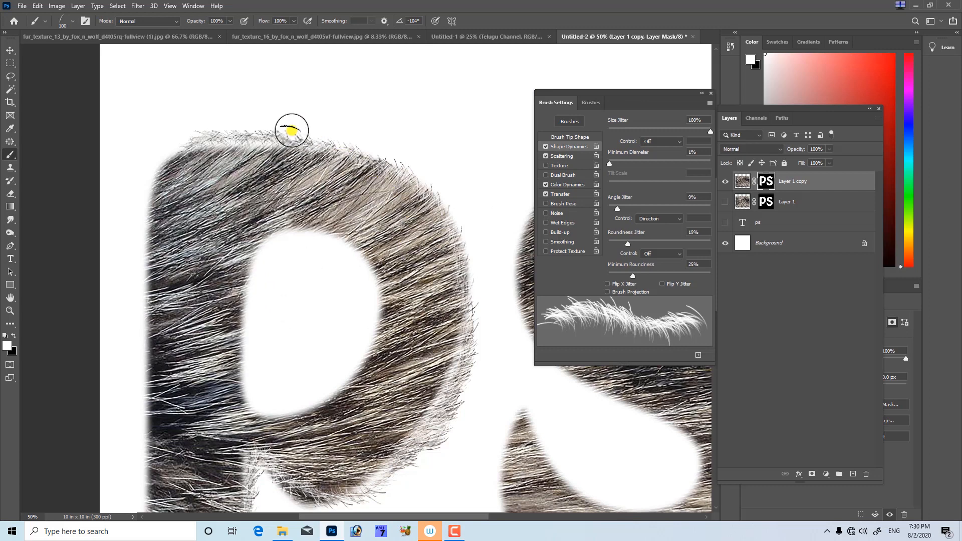
- Set the brush tip angle to 9° and paint denser hairs around the outer contour of the "p", including its stem and upper edge
click(588, 137)
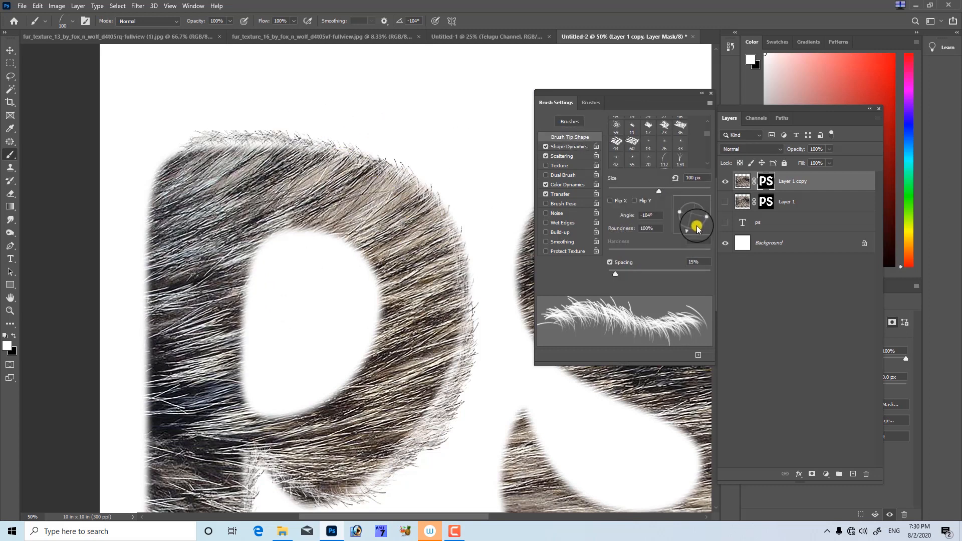
drag(697, 229, 705, 213)
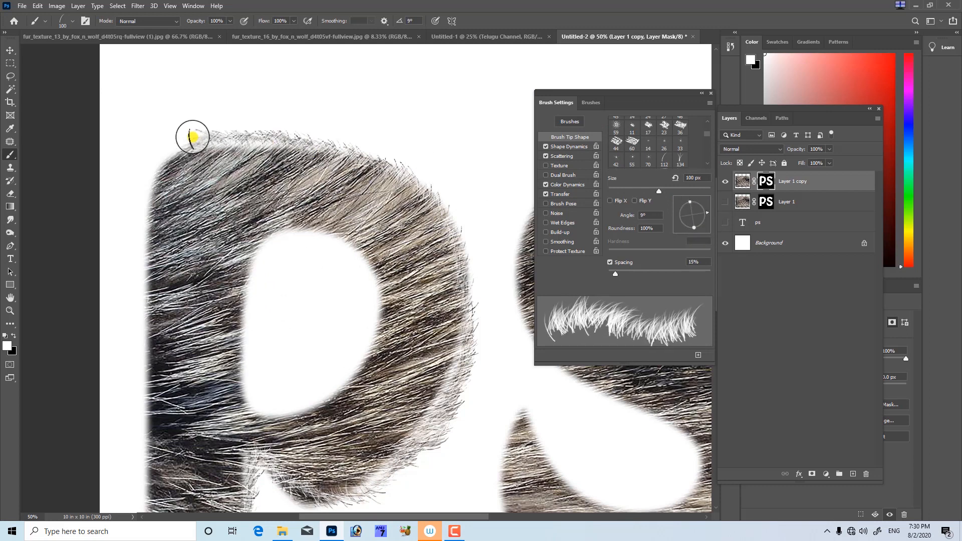
mouse_move(192, 136)
mouse_down()
mouse_move(296, 133)
mouse_move(372, 154)
mouse_move(409, 177)
mouse_move(436, 206)
mouse_move(459, 259)
mouse_move(463, 364)
mouse_move(434, 303)
mouse_move(433, 244)
mouse_move(425, 333)
mouse_move(410, 352)
mouse_move(406, 332)
mouse_move(358, 387)
mouse_move(289, 403)
mouse_move(226, 374)
mouse_move(217, 393)
mouse_move(232, 468)
mouse_move(298, 355)
mouse_move(269, 409)
mouse_move(219, 420)
mouse_move(187, 402)
mouse_move(172, 357)
mouse_move(172, 101)
mouse_move(187, 304)
mouse_move(179, 267)
mouse_move(189, 193)
mouse_up()
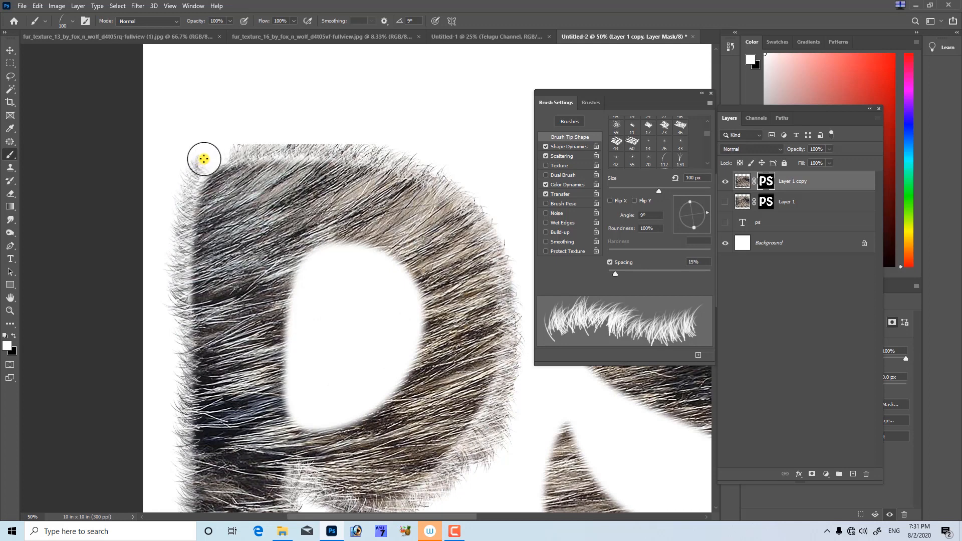
mouse_move(214, 158)
mouse_down()
mouse_move(377, 155)
mouse_move(449, 178)
mouse_move(367, 140)
mouse_move(310, 141)
mouse_move(329, 154)
mouse_move(418, 157)
mouse_move(363, 154)
mouse_move(407, 145)
mouse_up()
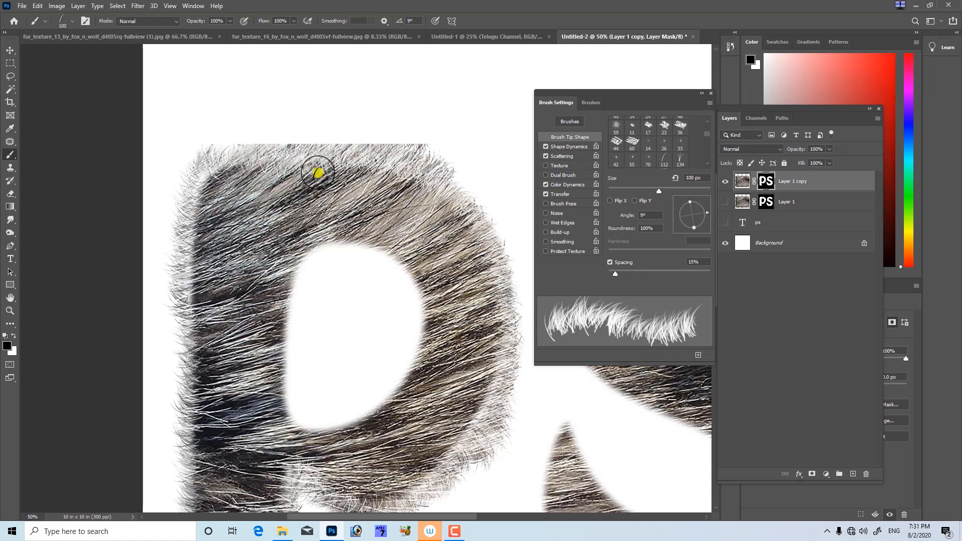
- Examine the hair edges around the "p" at several zoom levels and compare them with the "s"
key(ctrl+minus)
key(ctrl+minus)
key(ctrl+minus)
key(ctrl+plus)
key(ctrl+plus)
key(ctrl+plus)
key(ctrl+plus)
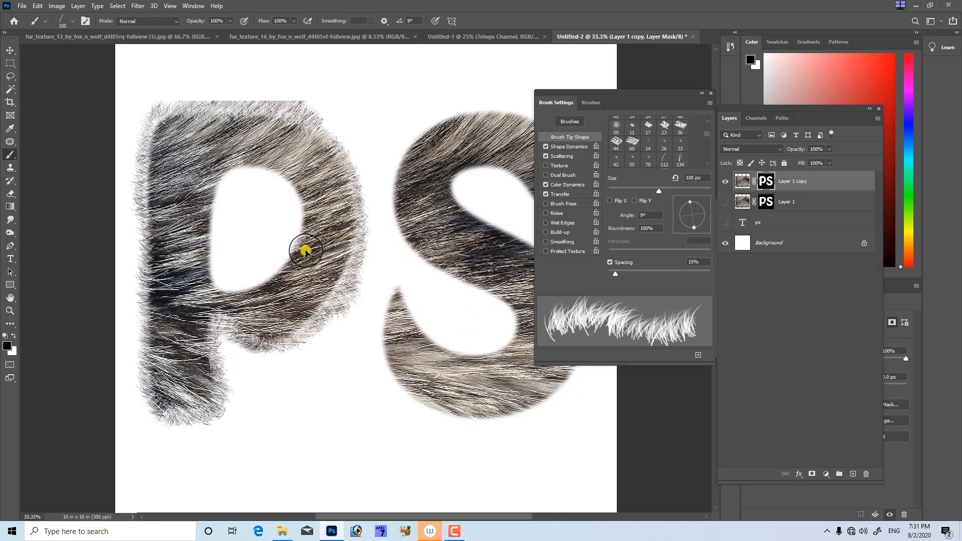
key(ctrl+minus)
key(ctrl+minus)
key(ctrl+minus)
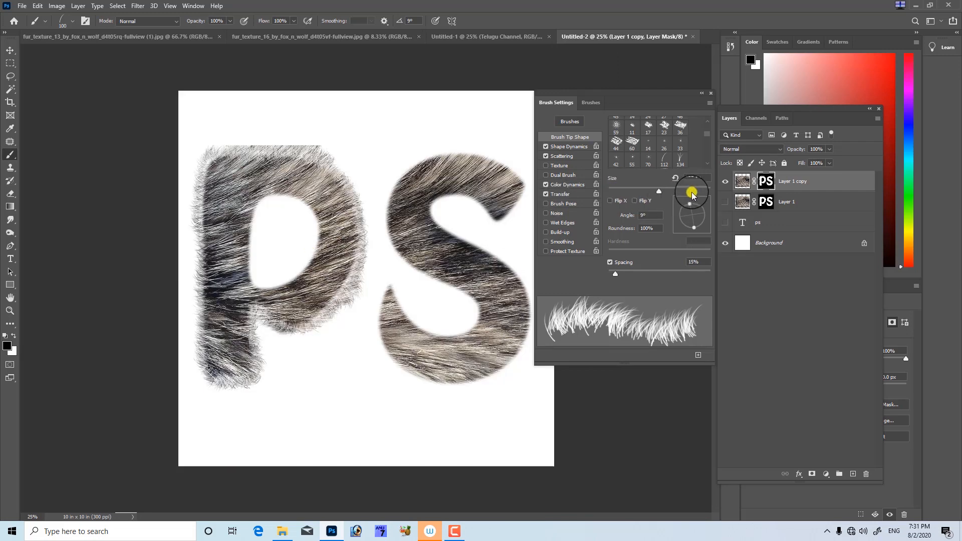
- Unlink Layer 1 copy's fur image from its mask and enlarge only the image past the upper-left edge of the "p" with Free Transform
key(ctrl+t)
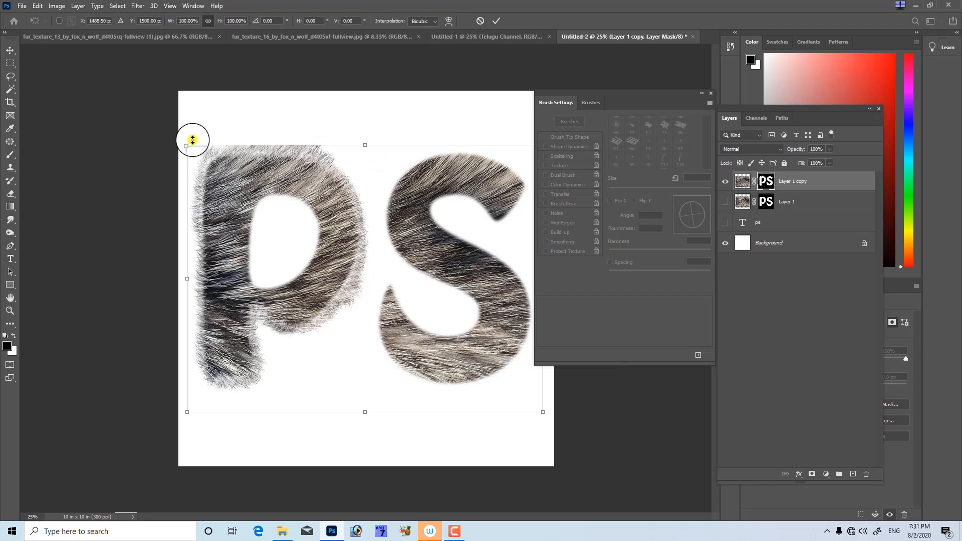
drag(185, 143, 179, 139)
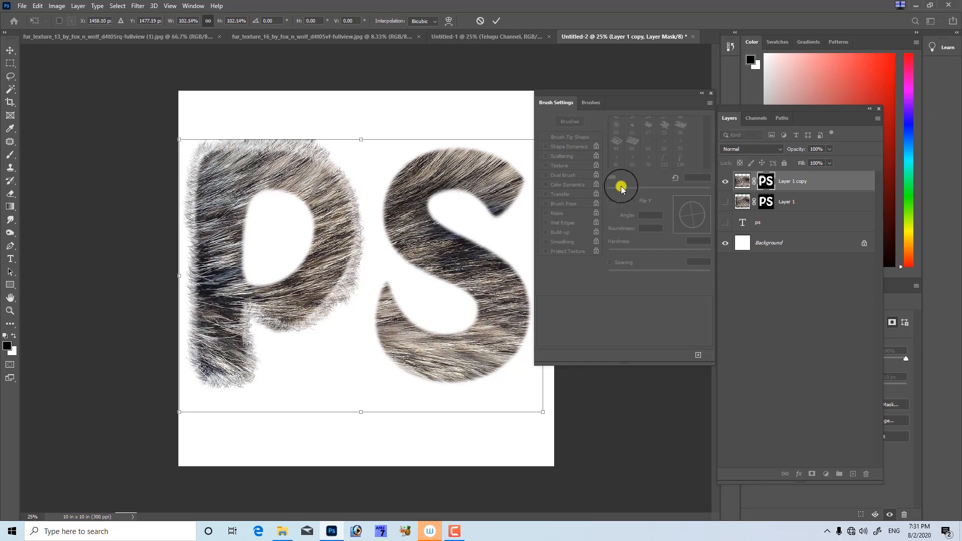
click(749, 184)
click(746, 185)
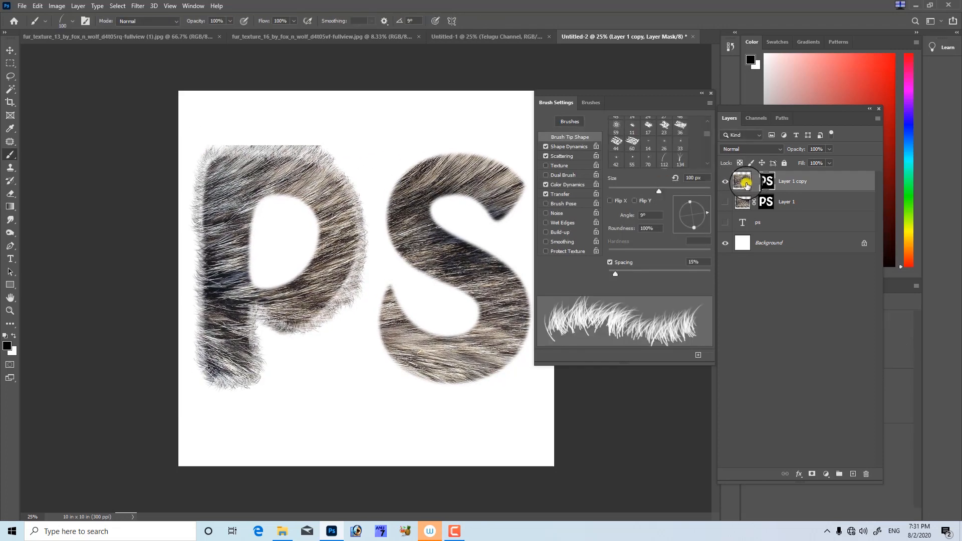
key(ctrl+t)
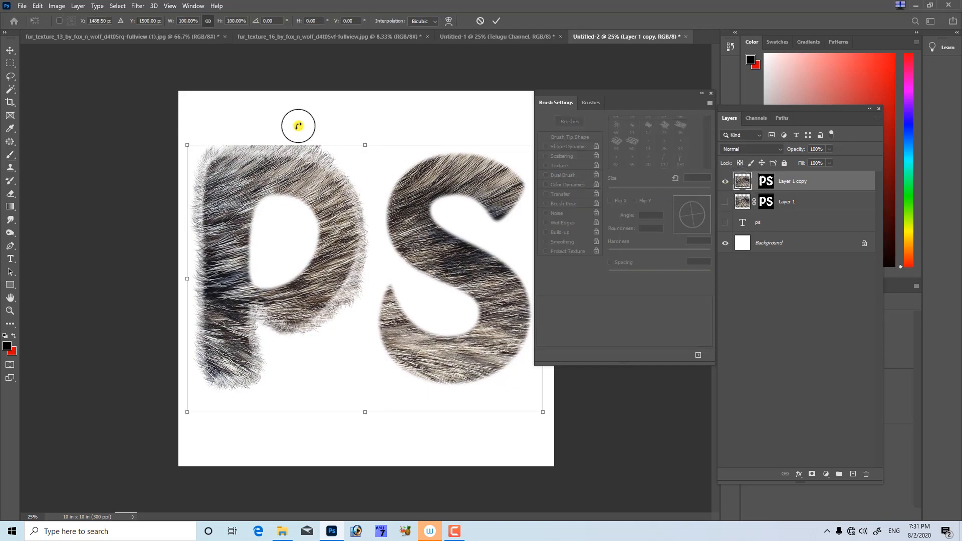
drag(182, 144, 156, 129)
key(Return)
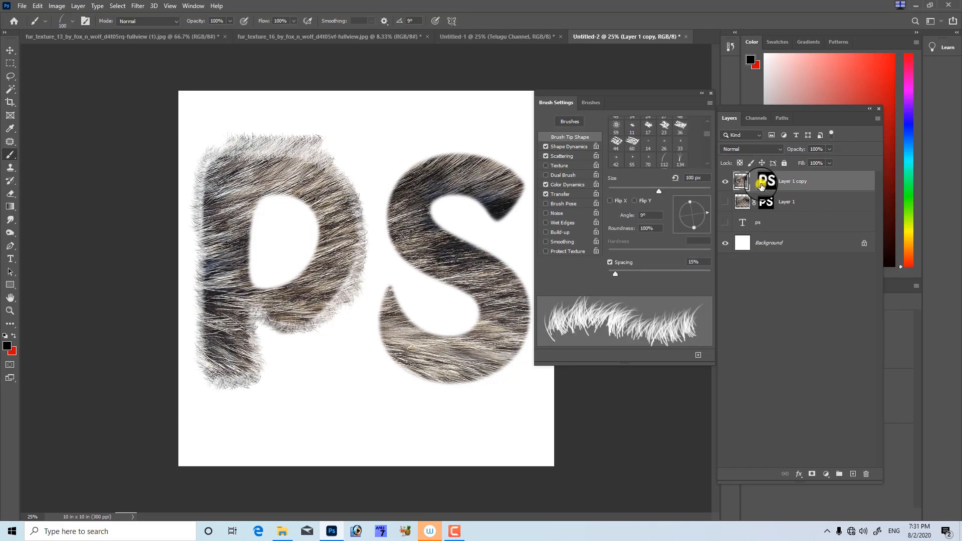
- Select Layer 1 copy's mask and paint black hairs along the upper edge of the "p"
click(762, 184)
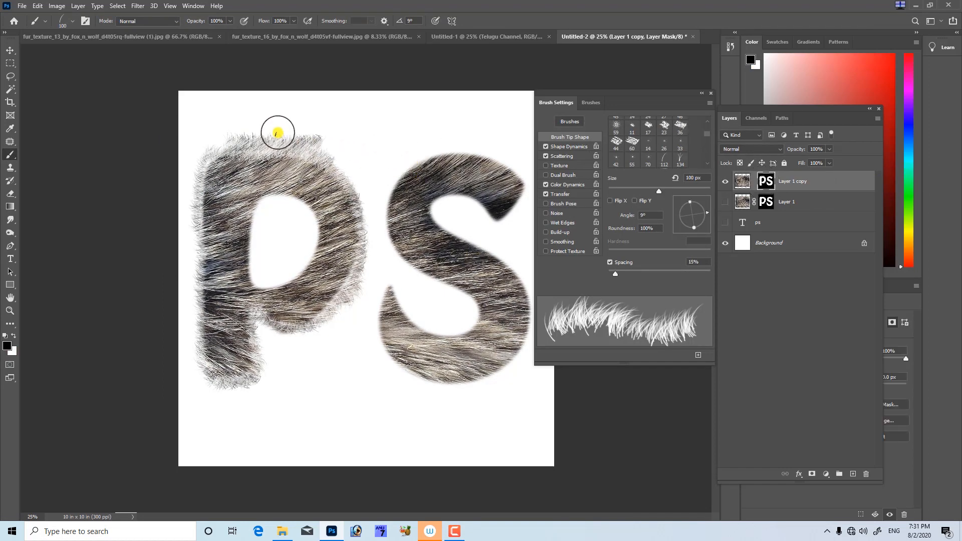
key(ctrl+plus)
drag(279, 132, 340, 246)
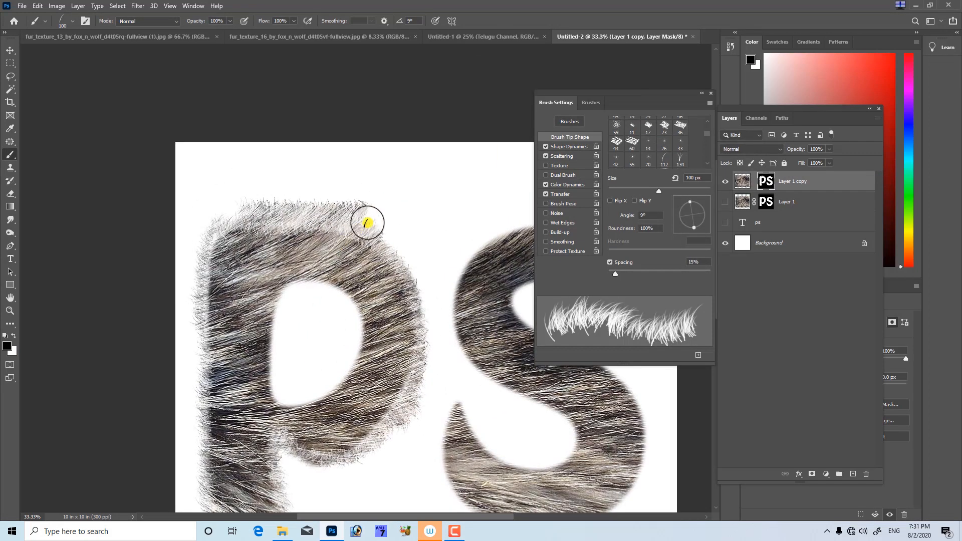
drag(305, 204, 358, 203)
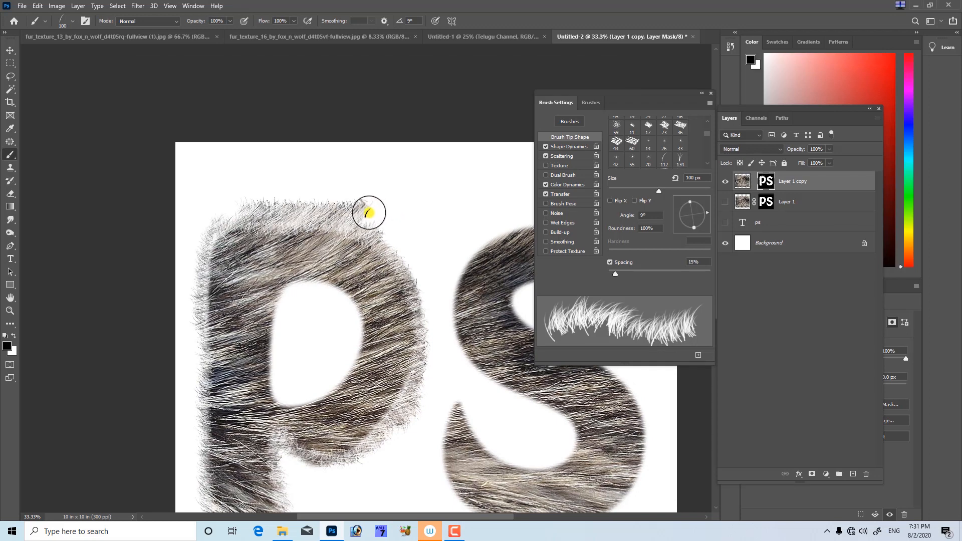
- Soften the flat-cut upper edge of the "p" with a soft 80 px eraser at 50% opacity, and repaint white hairs there with the grass brush
key(x)
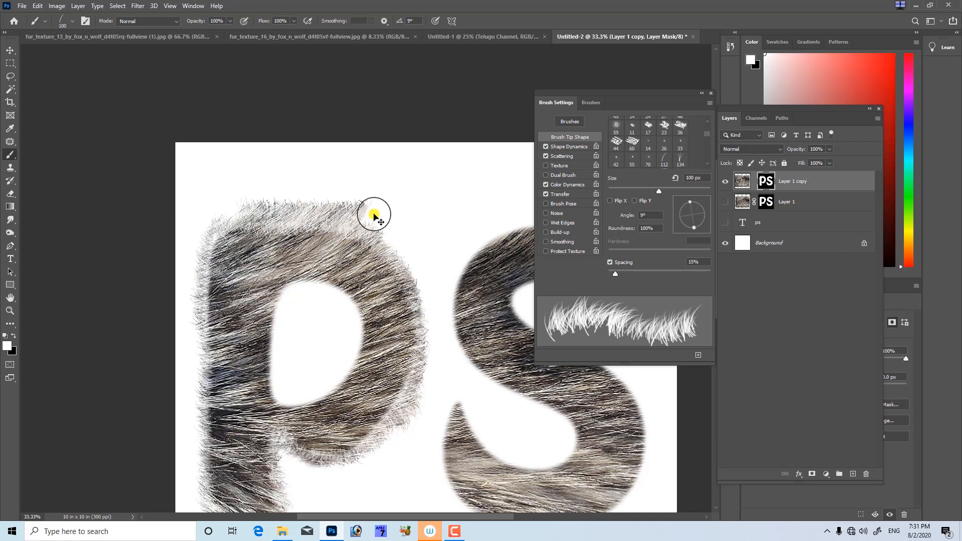
key(e)
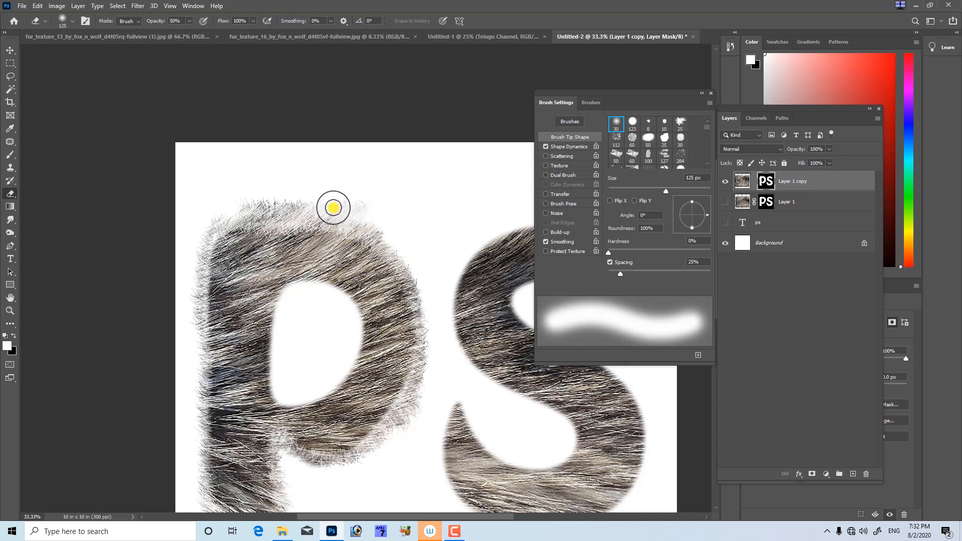
key(bracketleft)
key(bracketleft)
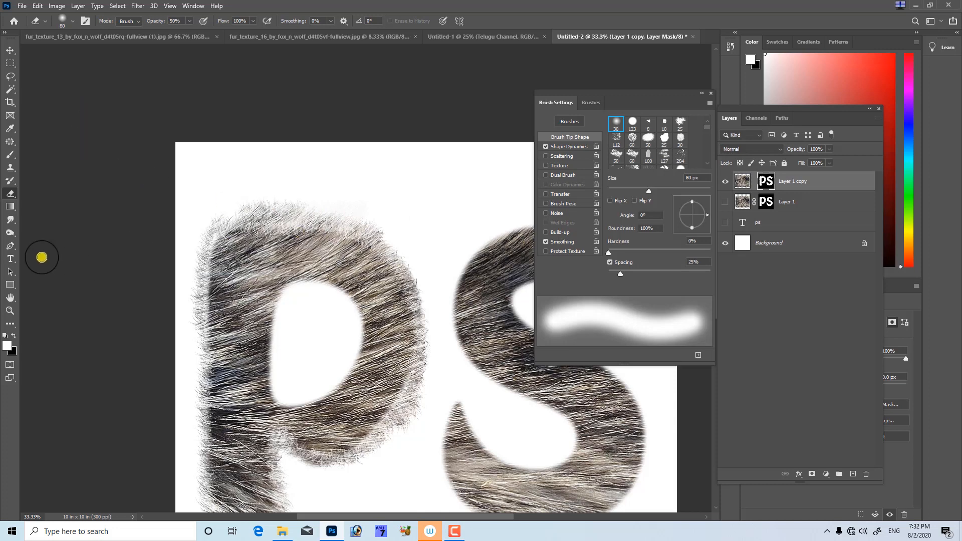
key(b)
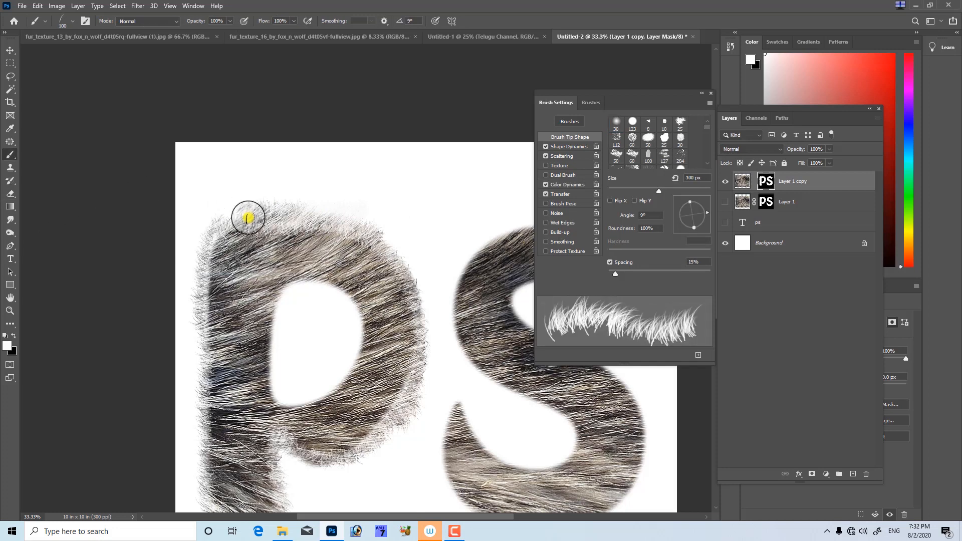
drag(248, 217, 359, 226)
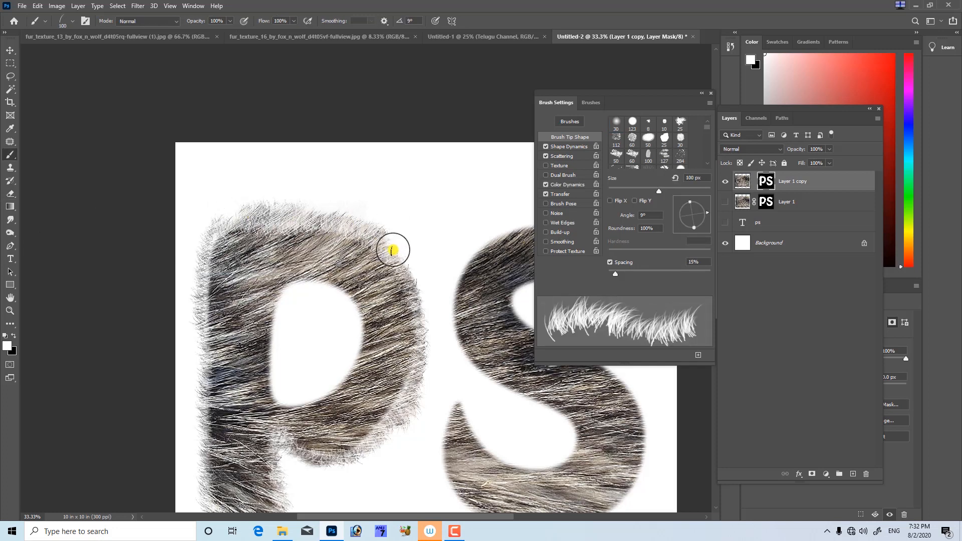
- Inspect the fur edges around the bowl, stem and upper edge of the "p" up close and in full
drag(382, 381, 373, 304)
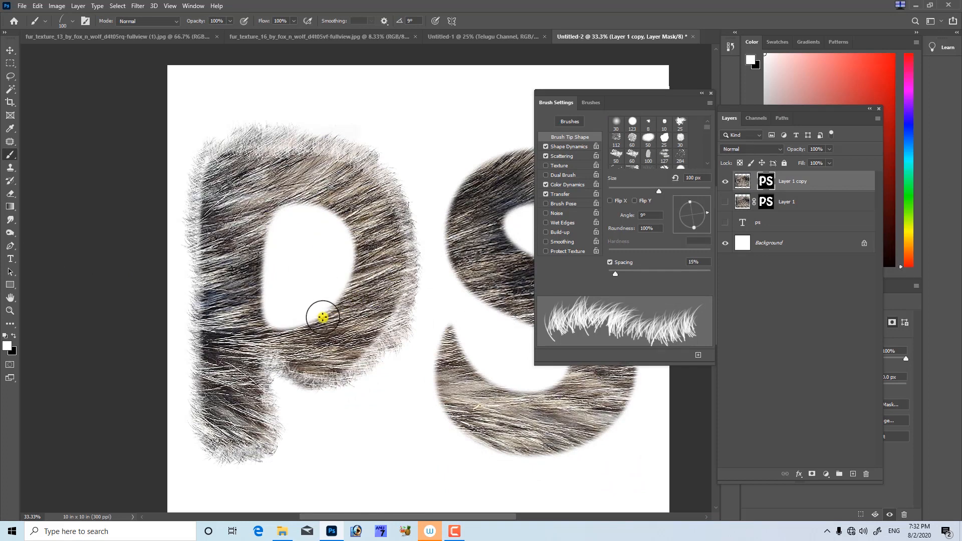
scroll(333, 311, up, 3)
mouse_move(361, 330)
mouse_down()
mouse_move(348, 240)
mouse_move(329, 220)
mouse_up()
mouse_move(432, 230)
mouse_down()
mouse_move(401, 334)
mouse_move(376, 374)
mouse_move(266, 456)
mouse_up()
mouse_move(271, 444)
mouse_down()
mouse_move(336, 371)
mouse_move(409, 319)
mouse_move(369, 351)
mouse_move(299, 364)
mouse_move(211, 329)
mouse_move(160, 286)
mouse_move(163, 318)
mouse_move(204, 381)
mouse_move(200, 397)
mouse_move(253, 278)
mouse_move(233, 254)
mouse_move(232, 392)
mouse_move(205, 432)
mouse_move(119, 452)
mouse_move(107, 427)
mouse_up()
mouse_move(107, 428)
mouse_down()
mouse_move(267, 429)
mouse_move(193, 409)
mouse_move(171, 271)
mouse_up()
mouse_move(203, 223)
mouse_down()
mouse_move(281, 347)
mouse_move(251, 272)
mouse_move(251, 193)
mouse_move(286, 369)
mouse_up()
mouse_move(265, 311)
mouse_down()
mouse_move(268, 195)
mouse_move(291, 360)
mouse_up()
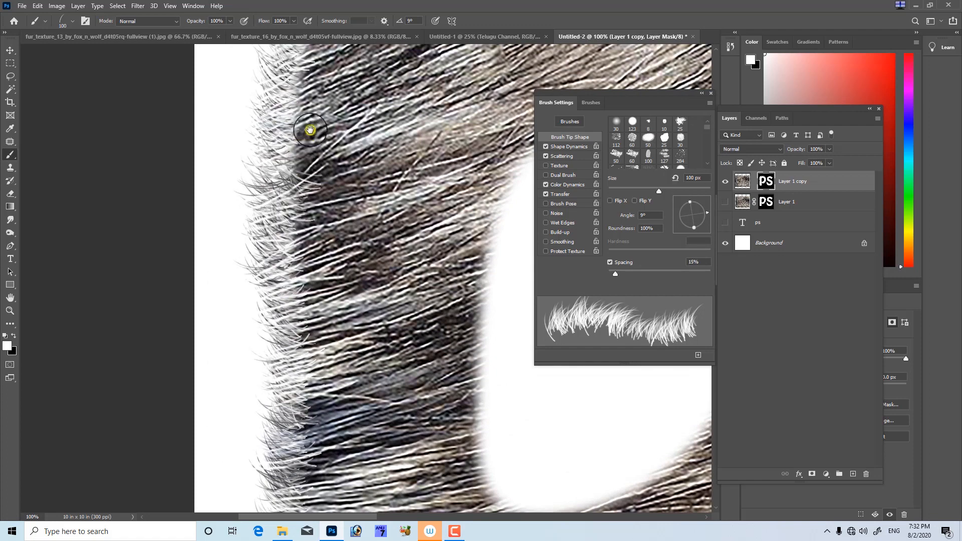
drag(307, 129, 294, 318)
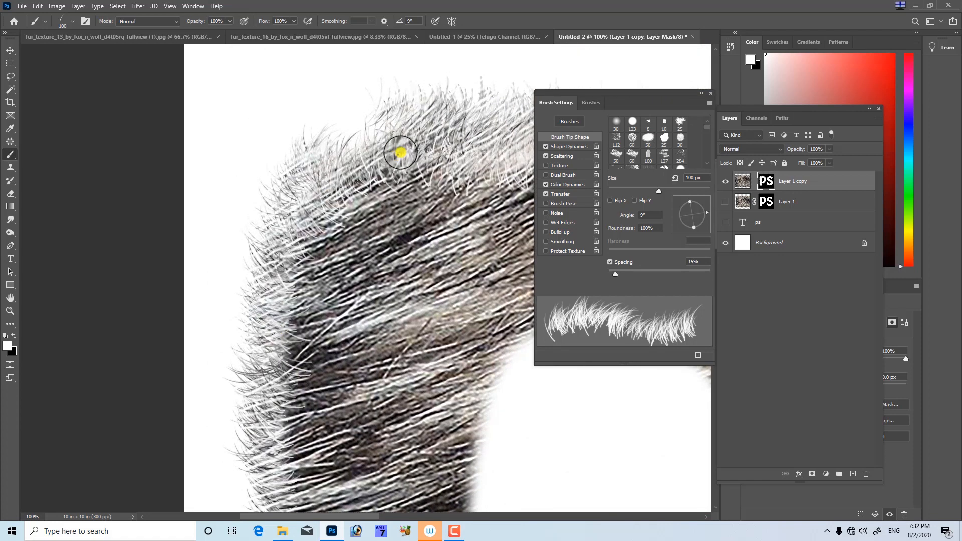
key(ctrl+minus)
key(ctrl+minus)
key(ctrl+minus)
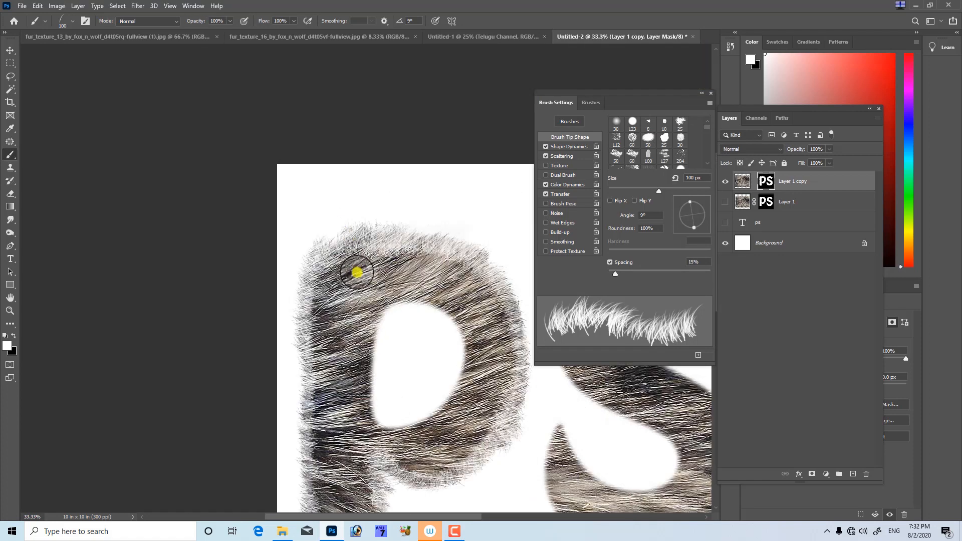
drag(402, 319, 258, 250)
drag(332, 330, 293, 312)
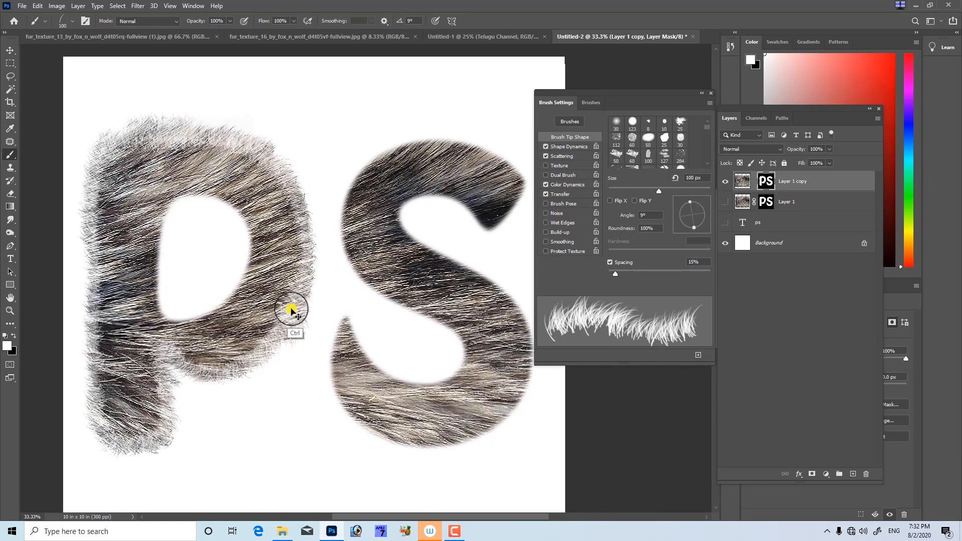
- Try hairs along the outer left edge of the "s" at a tip angle of 9°, and undo the strokes
key(ctrl+plus)
key(ctrl+plus)
key(ctrl+plus)
mouse_move(304, 184)
mouse_down()
mouse_move(340, 258)
mouse_move(333, 263)
mouse_move(394, 331)
mouse_up()
key(ctrl+z)
key(ctrl+z)
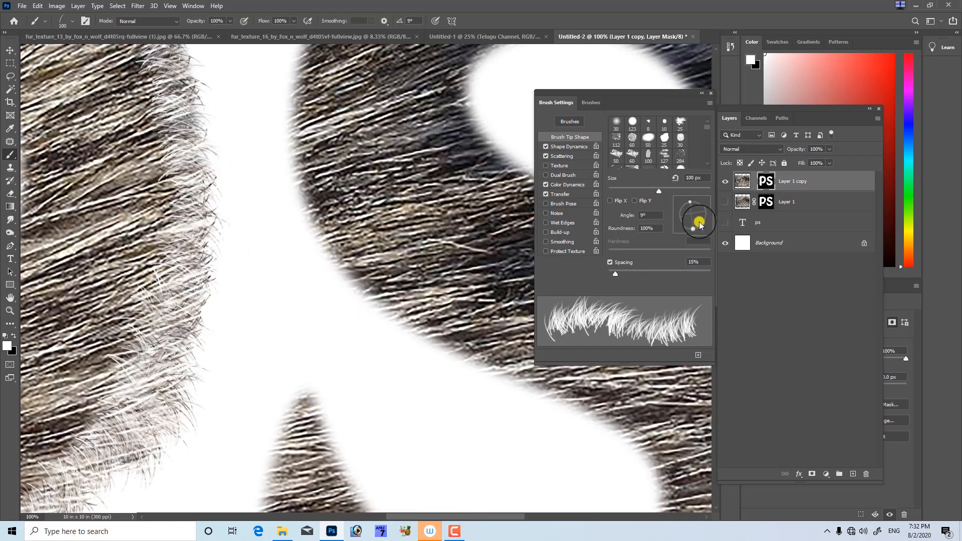
- Set the brush tip angle to 114° and the spacing to 24%
drag(700, 225, 703, 202)
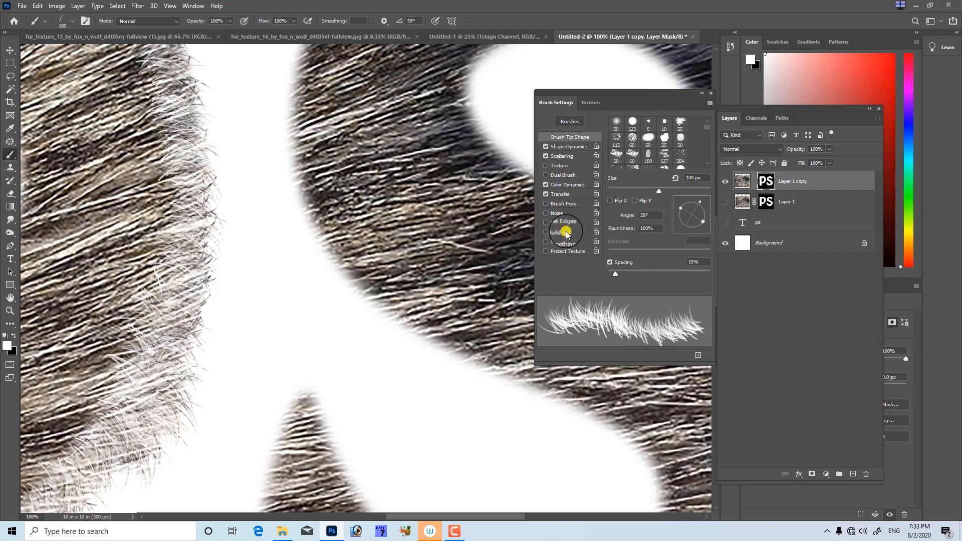
drag(709, 209, 685, 198)
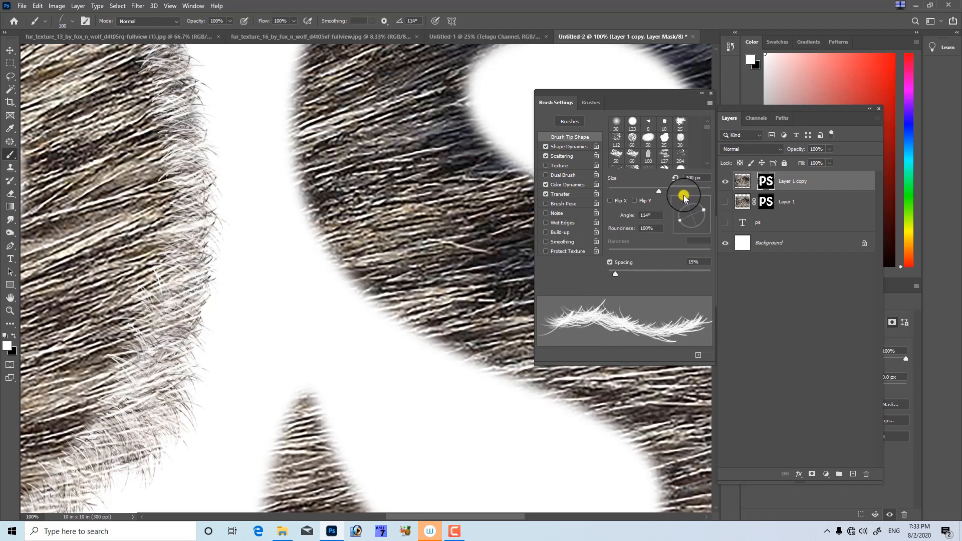
mouse_move(624, 271)
mouse_down()
mouse_move(633, 273)
mouse_move(620, 273)
mouse_up()
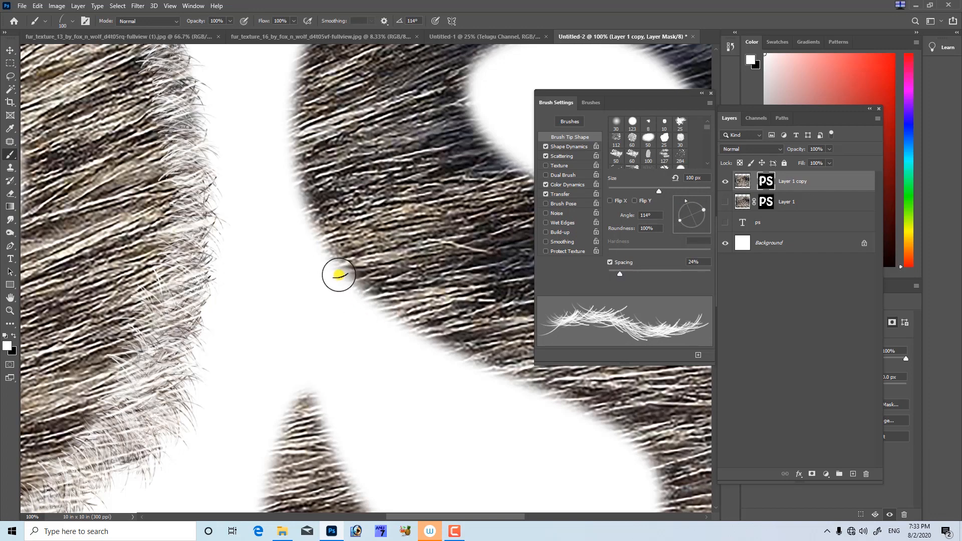
- Try hairs on the left curve of the "s" at 114° and on its lower diagonal edge at -141°, undoing each stroke
drag(339, 275, 359, 359)
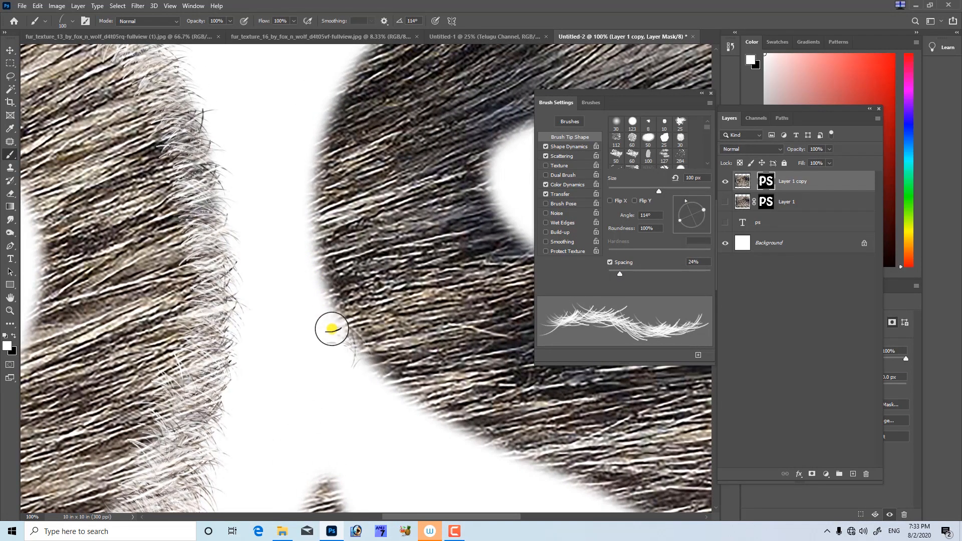
drag(331, 329, 314, 235)
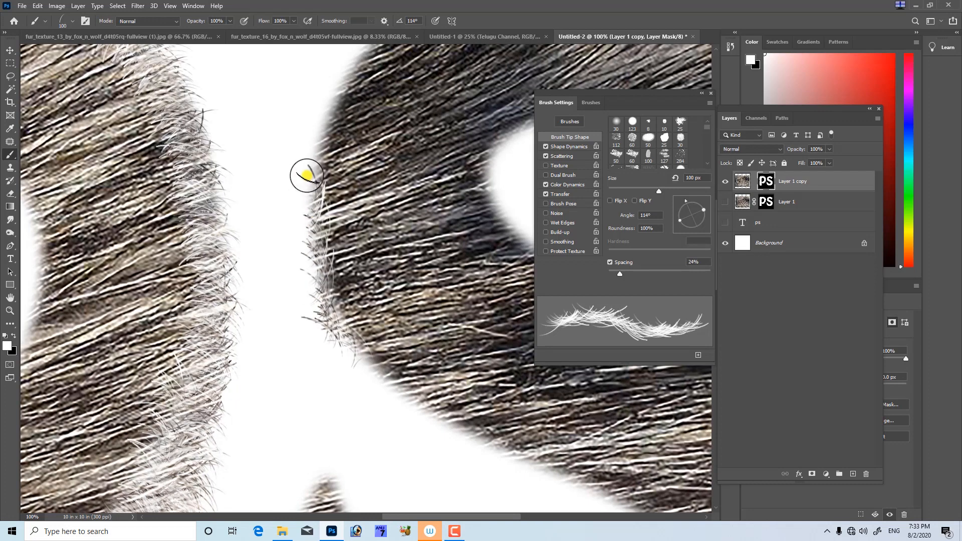
key(ctrl+z)
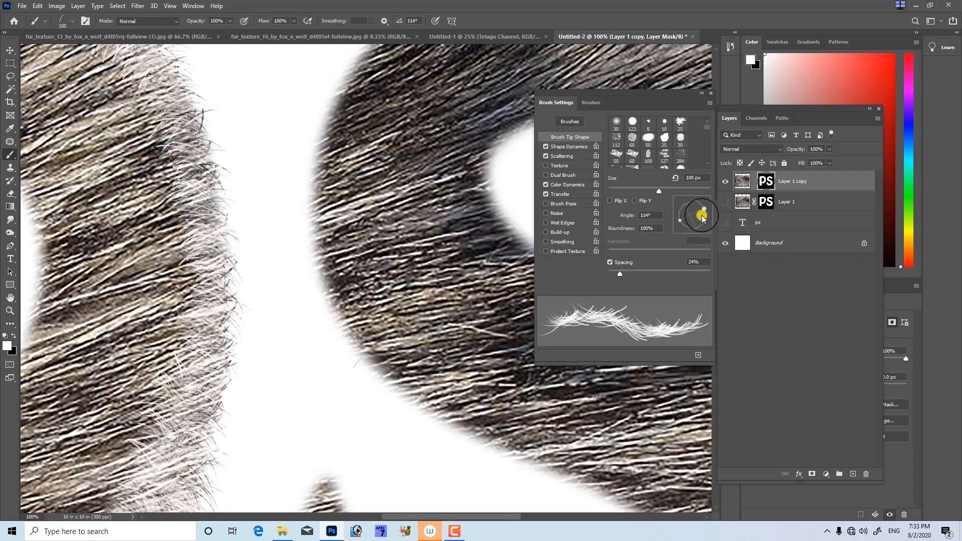
drag(702, 218, 519, 360)
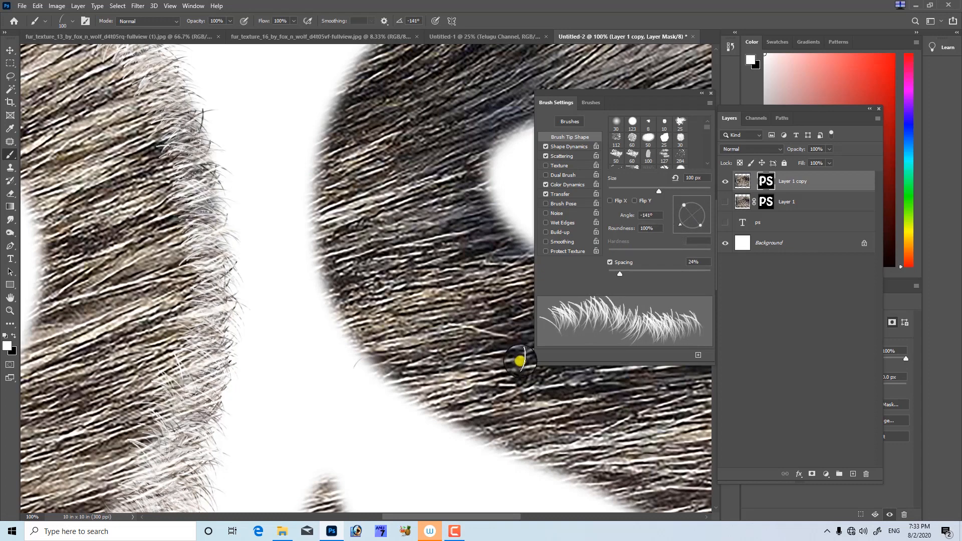
mouse_move(493, 433)
mouse_down()
mouse_move(475, 442)
mouse_move(454, 431)
mouse_move(391, 362)
mouse_up()
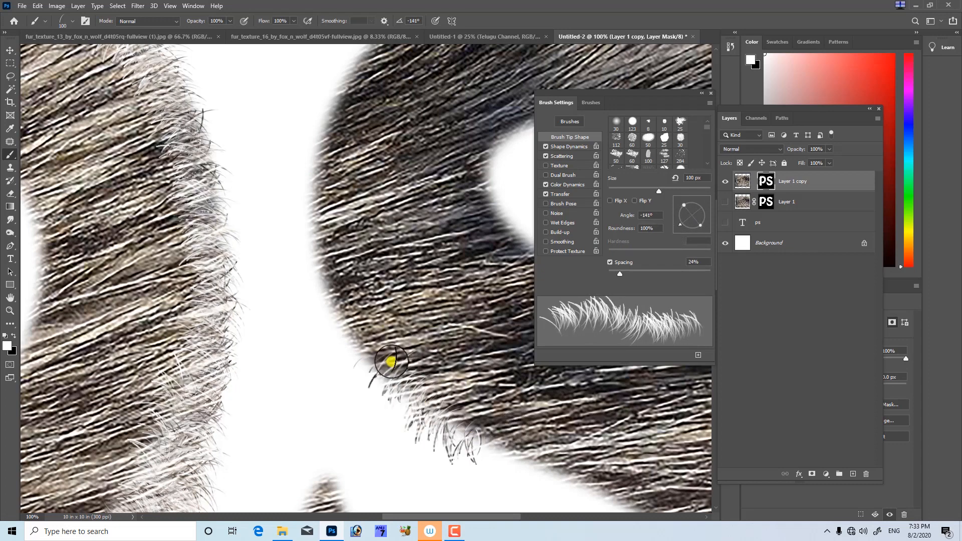
key(ctrl+z)
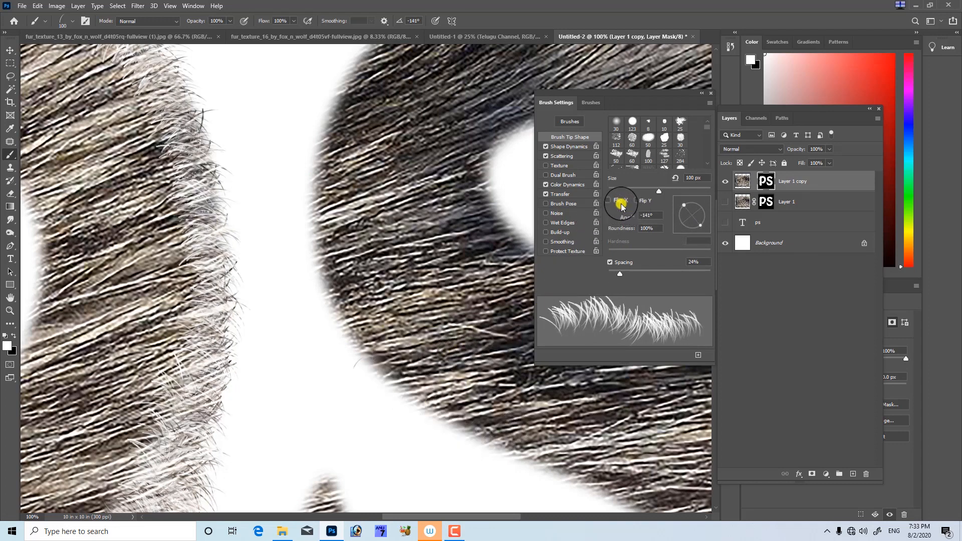
- Flip the brush tip horizontally, set its angle to 152°, and try a hair stroke up the left curve of the "s", undoing it
click(619, 202)
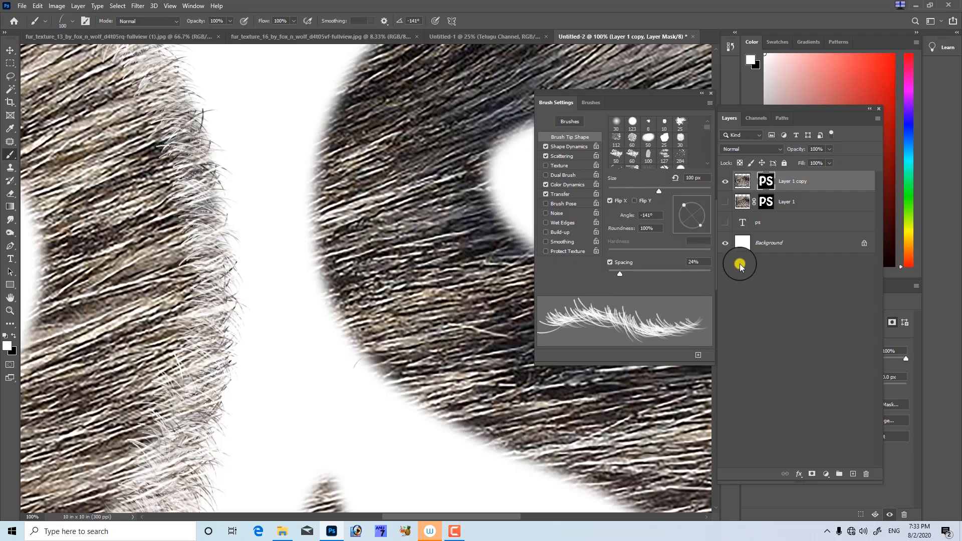
drag(699, 231, 646, 191)
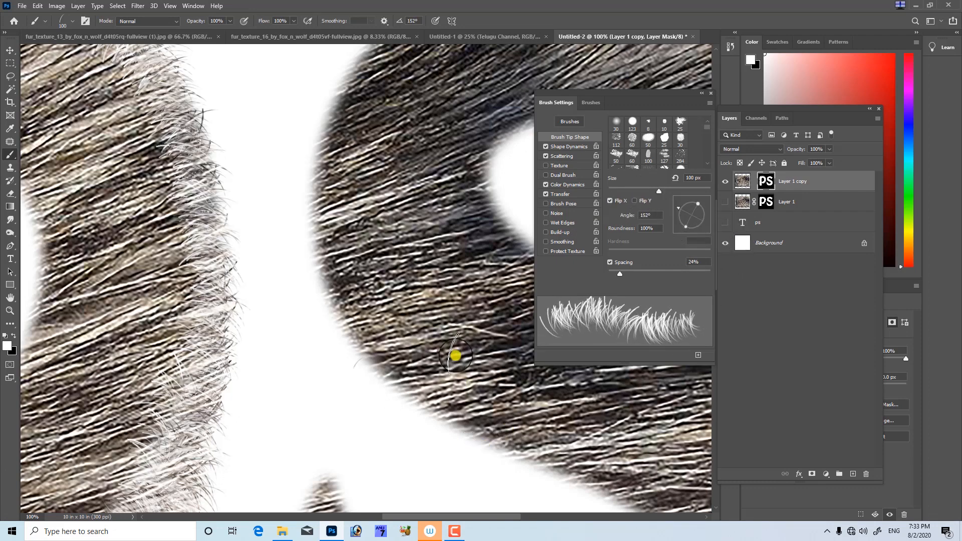
mouse_move(392, 386)
mouse_down()
mouse_move(366, 359)
mouse_move(337, 273)
mouse_move(329, 161)
mouse_up()
key(ctrl+z)
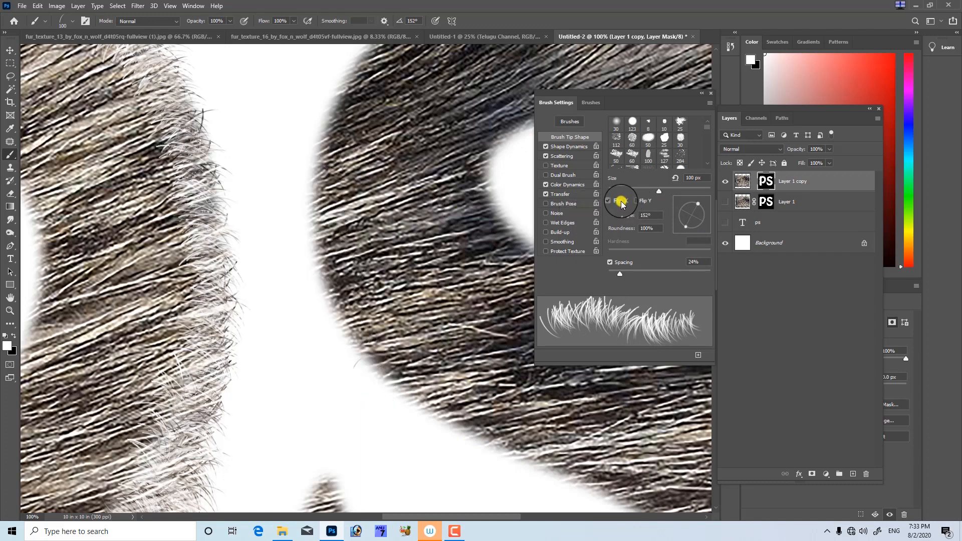
- Replace the brush tip's Flip X with Flip Y, and try hairs along the left curve of the "s", undoing the stroke
click(621, 203)
click(636, 200)
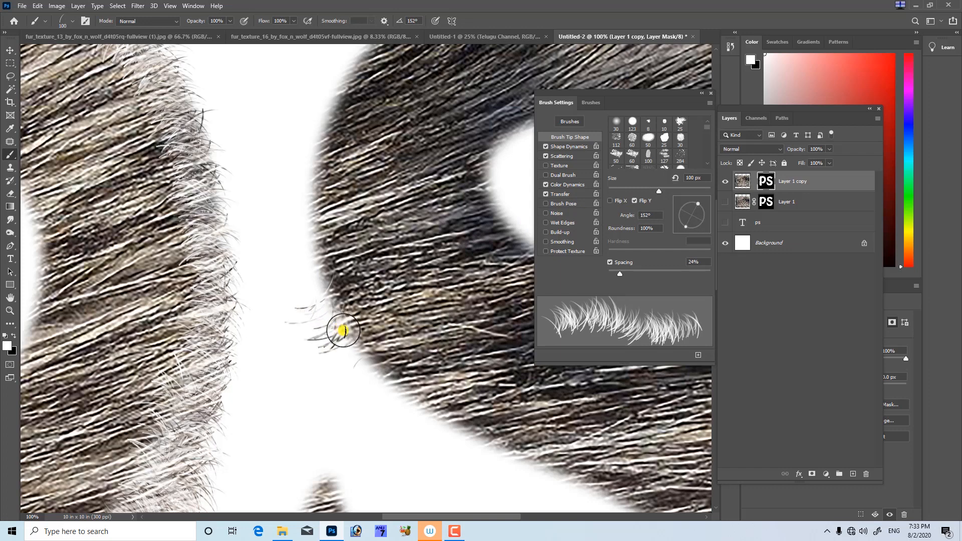
drag(364, 328, 420, 408)
key(ctrl+z)
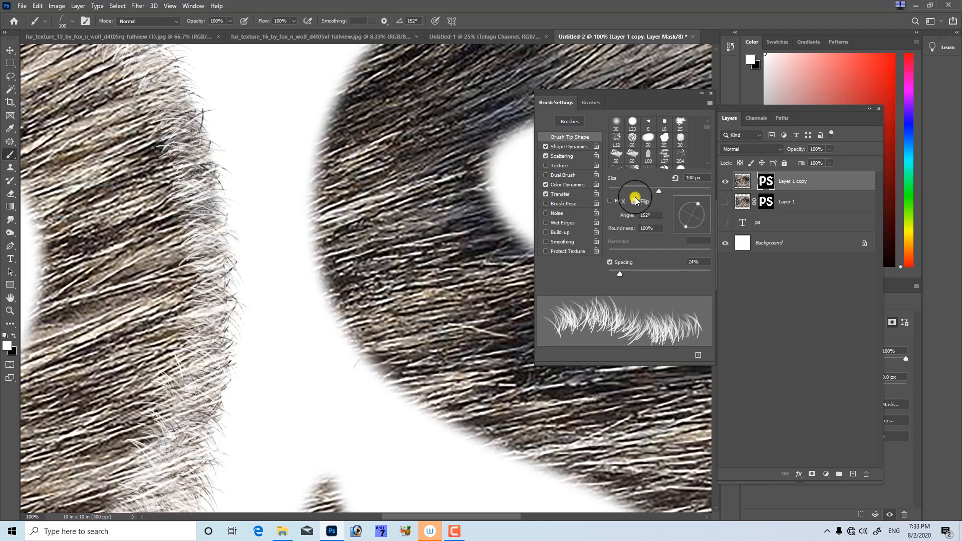
- Set the angle jitter control to Direction in the shape dynamics and paint hairs along the top edge of the "s"
click(566, 147)
click(637, 219)
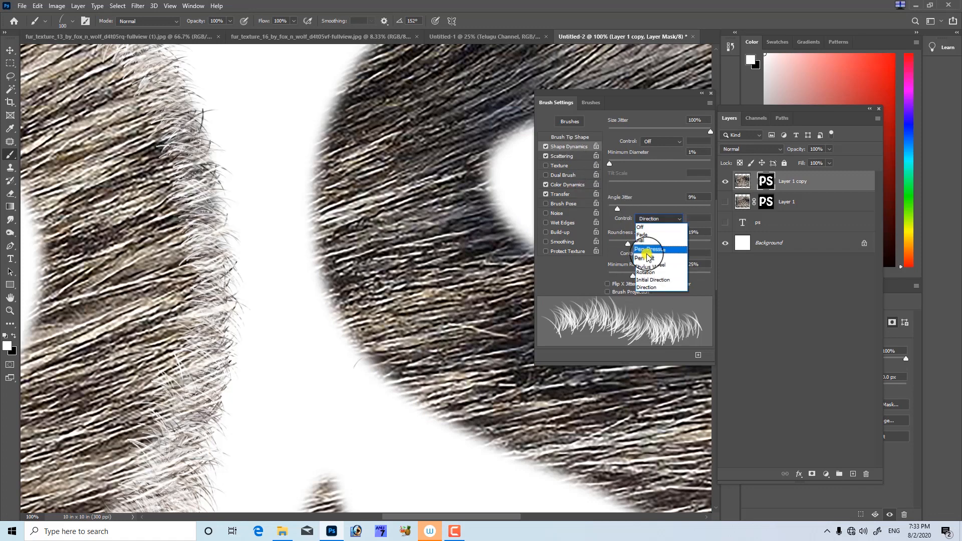
click(653, 287)
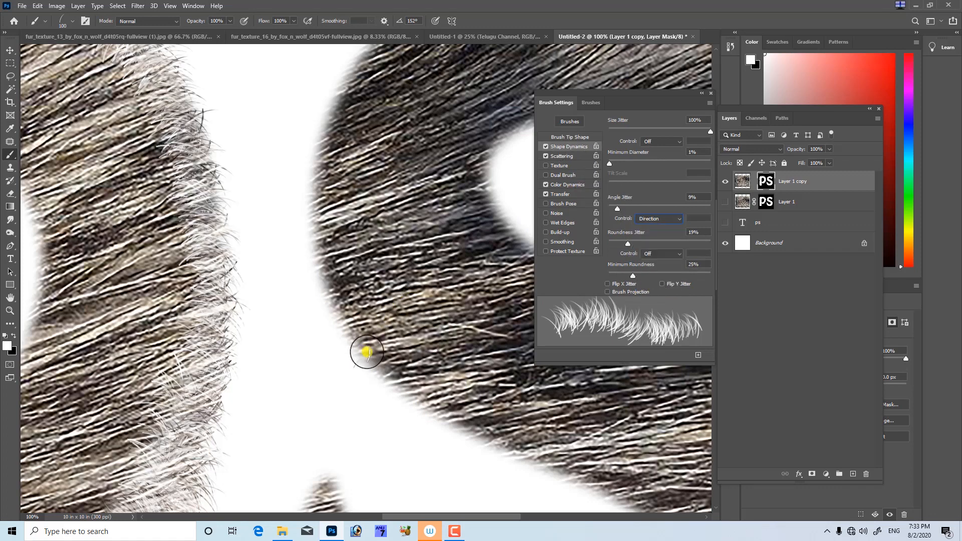
drag(440, 209, 226, 412)
mouse_move(407, 155)
mouse_down()
mouse_move(329, 150)
mouse_move(254, 191)
mouse_move(263, 170)
mouse_move(351, 144)
mouse_move(424, 152)
mouse_up()
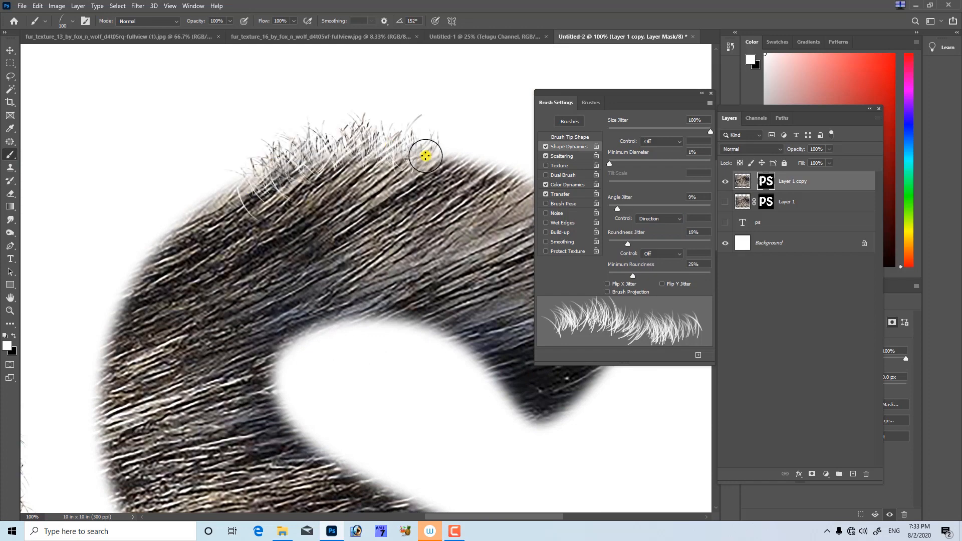
- Add hairs up close along the upper-left shoulder of the "s"
key(ctrl+plus)
key(ctrl+plus)
key(ctrl+plus)
drag(284, 152, 326, 394)
drag(292, 217, 329, 409)
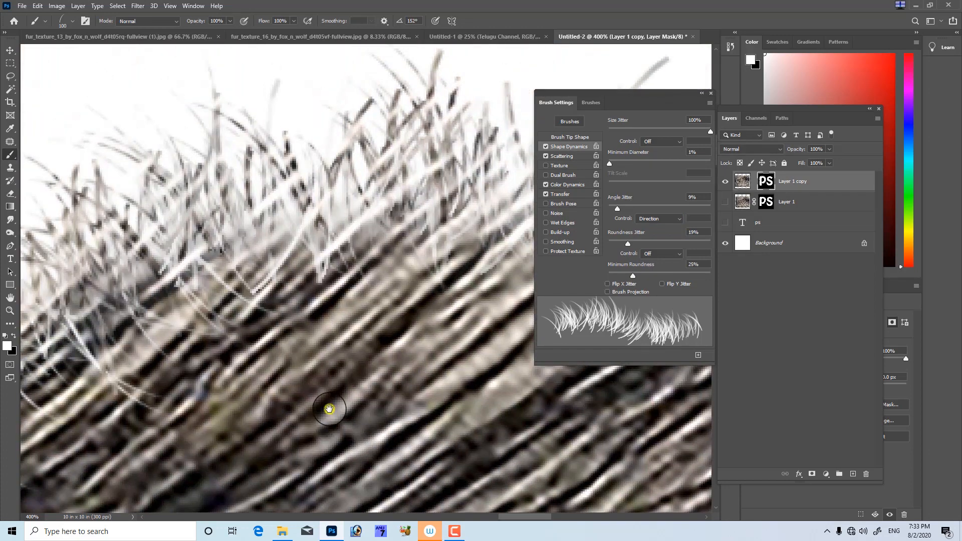
drag(167, 290, 327, 322)
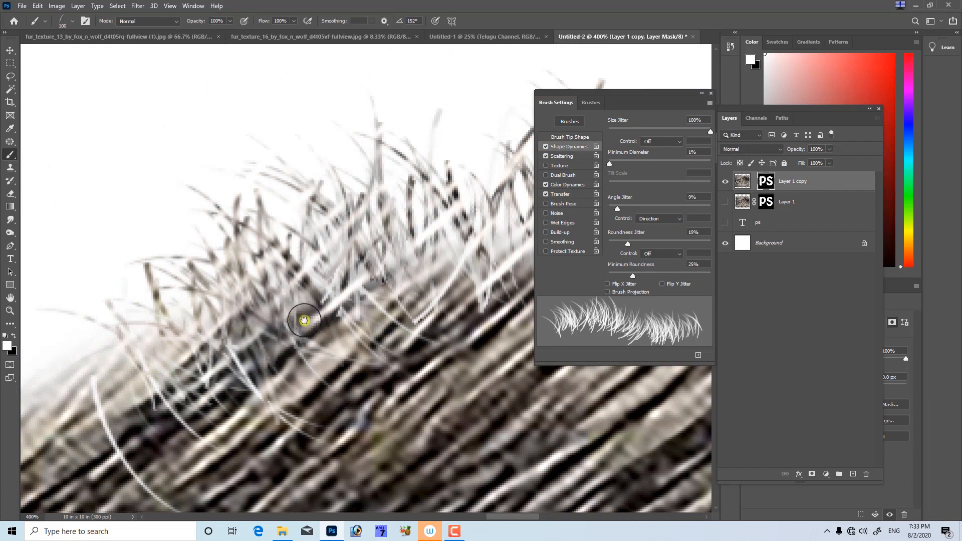
mouse_move(116, 341)
mouse_down()
mouse_move(115, 296)
mouse_move(137, 274)
mouse_move(247, 235)
mouse_up()
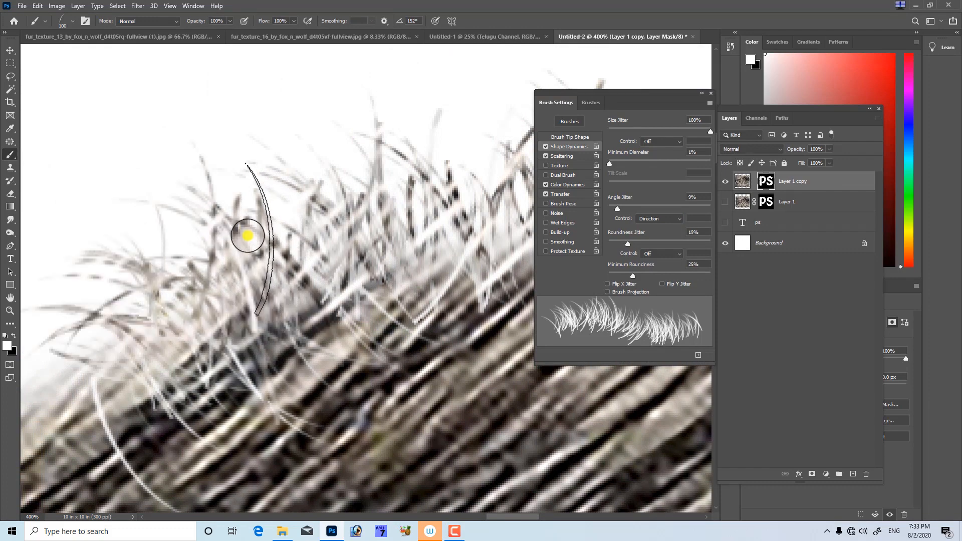
- Paint 90 px hairs from the upper-left shoulder down the left curve of the "s", undoing the first stroke
key(ctrl+minus)
key(ctrl+minus)
key(ctrl+minus)
key(ctrl+minus)
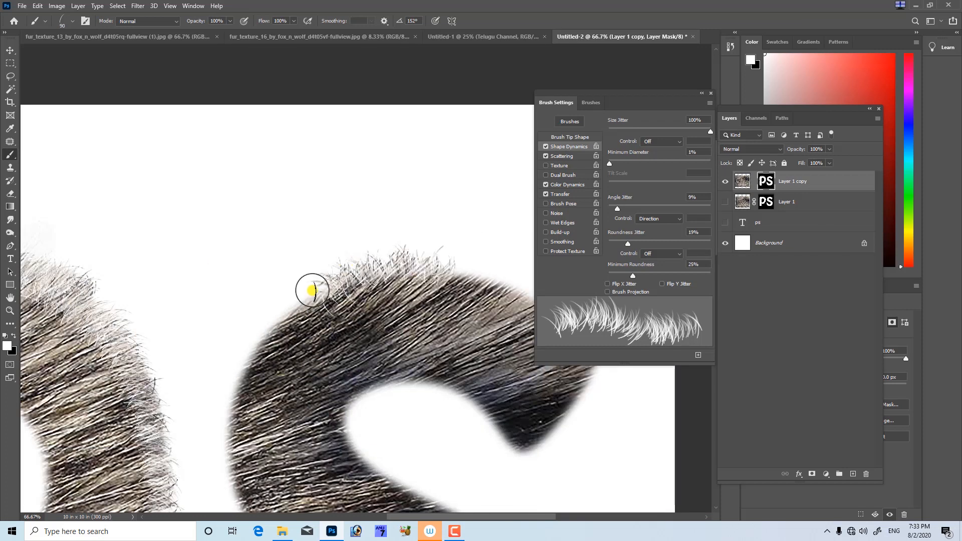
mouse_move(331, 286)
mouse_down()
mouse_move(273, 316)
mouse_move(241, 361)
mouse_move(330, 270)
mouse_up()
key(ctrl+z)
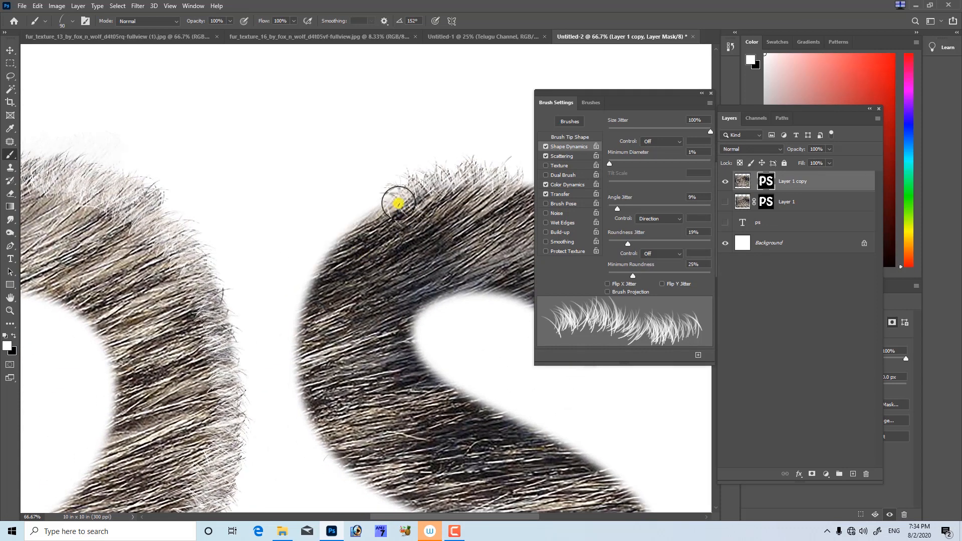
mouse_move(397, 203)
mouse_down()
mouse_move(342, 244)
mouse_move(304, 313)
mouse_up()
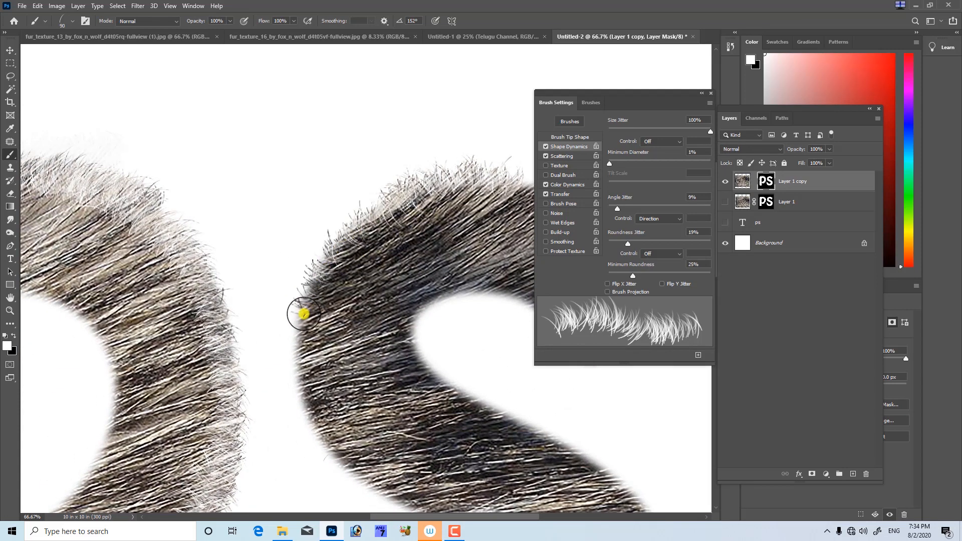
mouse_move(297, 351)
mouse_down()
mouse_move(284, 372)
mouse_move(308, 364)
mouse_up()
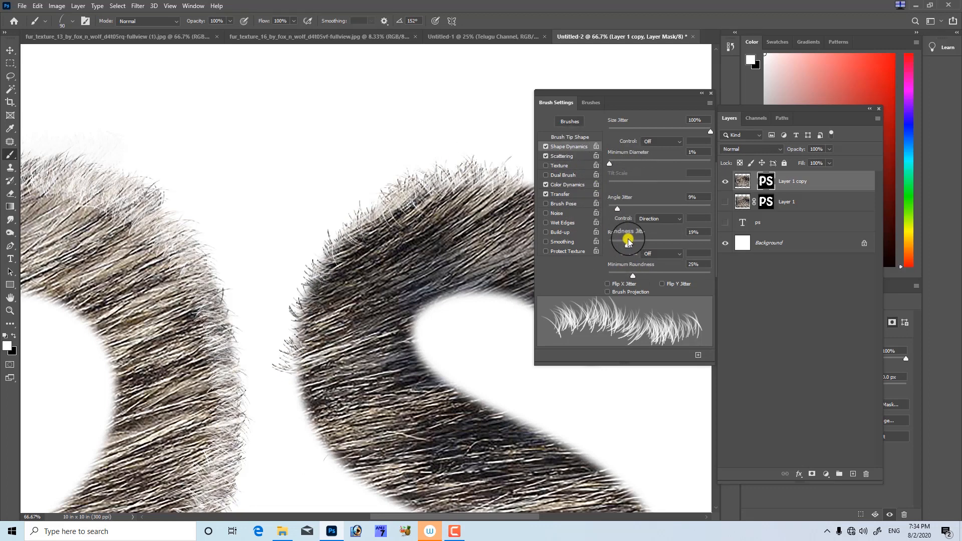
- Try hairs on the left curve and lower diagonal edge of the "s" with a -106° brush tip angle, undoing the stroke
click(583, 137)
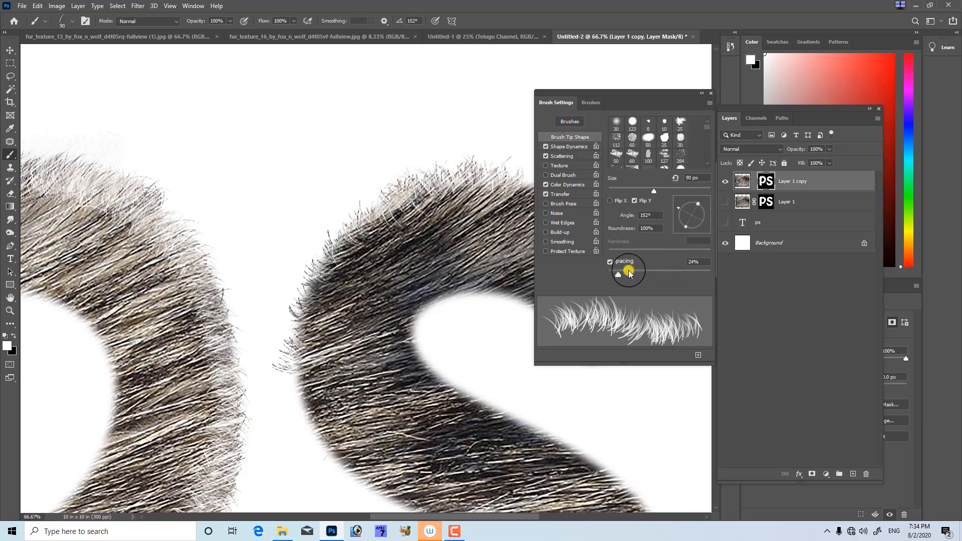
drag(681, 213, 682, 238)
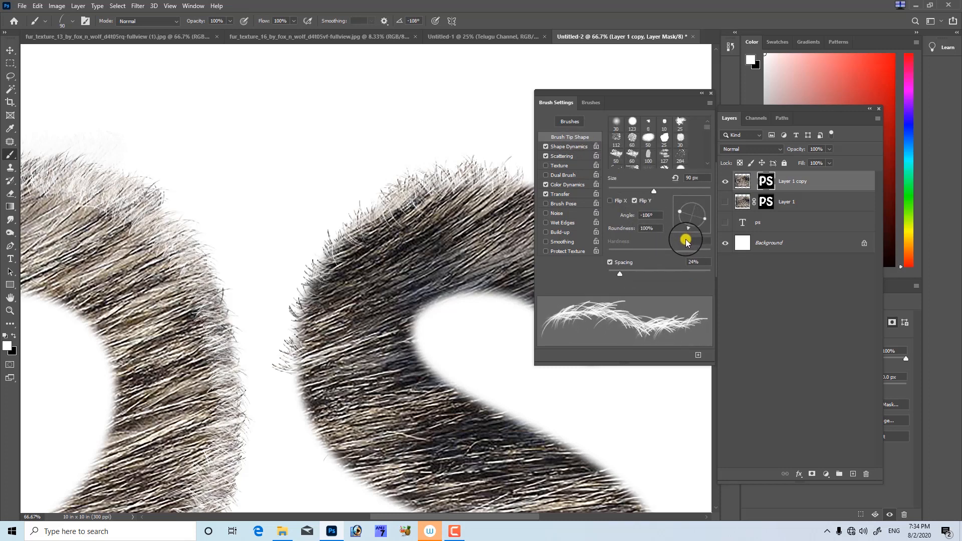
mouse_move(299, 373)
mouse_down()
mouse_move(311, 440)
mouse_move(332, 460)
mouse_move(302, 337)
mouse_up()
mouse_move(286, 260)
mouse_down()
mouse_move(301, 319)
mouse_move(361, 379)
mouse_up()
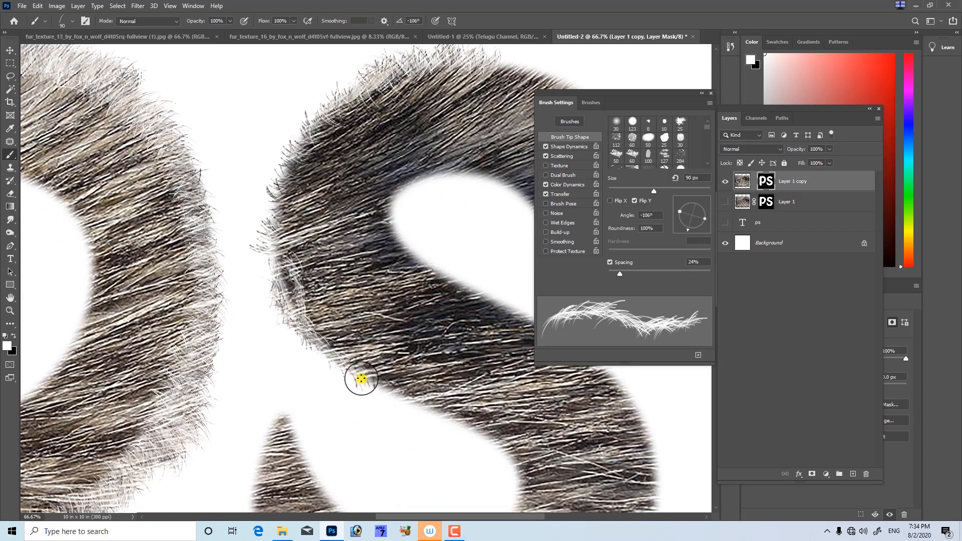
key(ctrl+z)
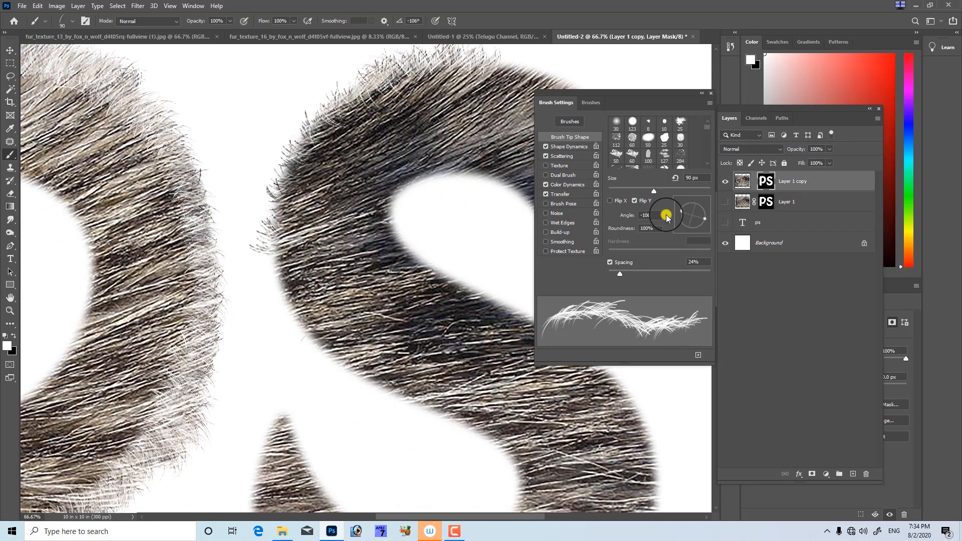
- Set the brush tip angle to -82° and paint hairs from the left curve along the diagonal into the lower opening of the "s"
drag(688, 230, 695, 235)
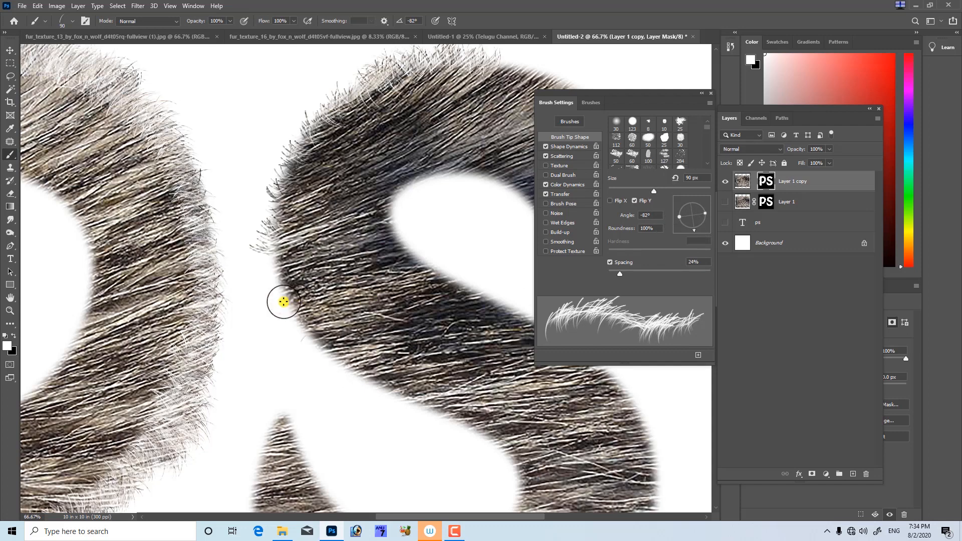
mouse_move(295, 324)
mouse_down()
mouse_move(354, 383)
mouse_move(411, 400)
mouse_move(505, 452)
mouse_up()
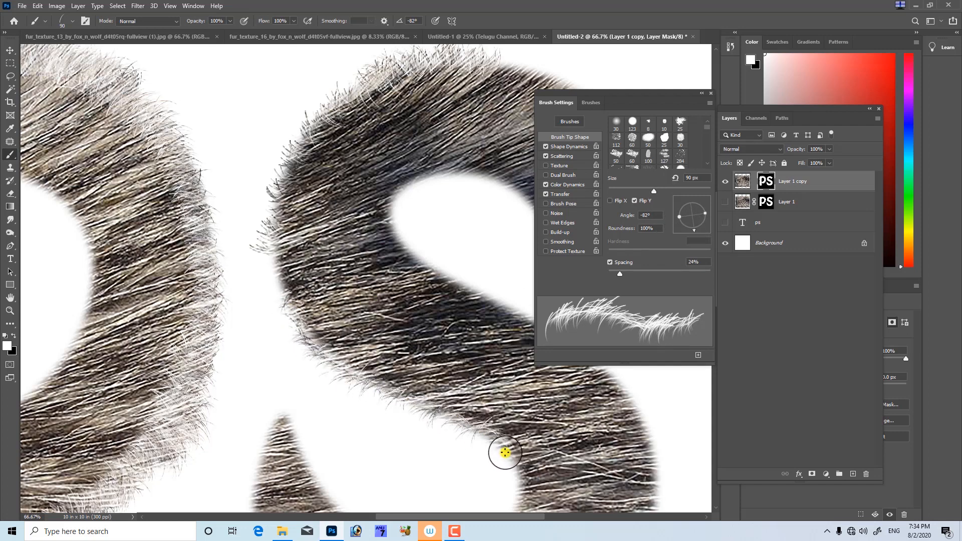
drag(332, 286, 282, 222)
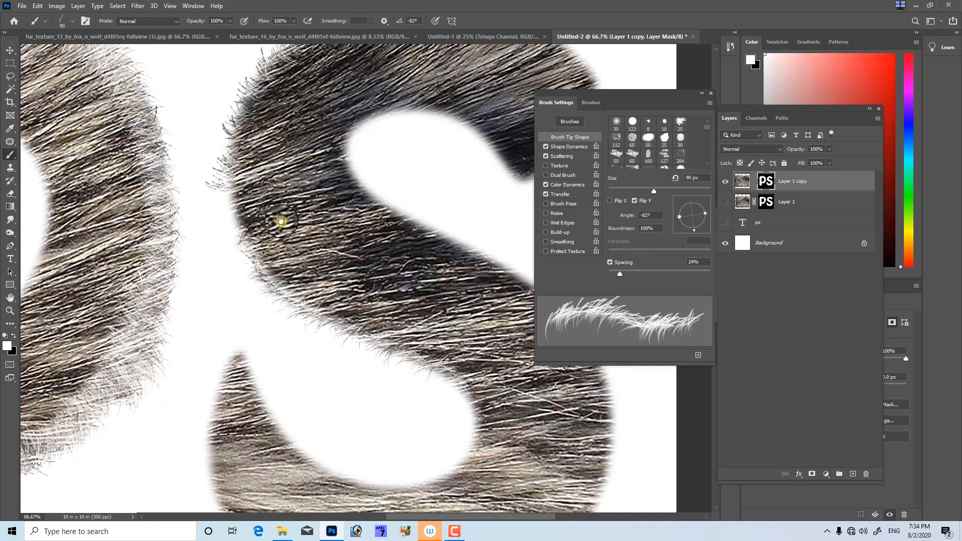
mouse_move(234, 189)
mouse_down()
mouse_move(233, 234)
mouse_move(231, 190)
mouse_move(263, 272)
mouse_move(341, 329)
mouse_move(375, 345)
mouse_move(328, 243)
mouse_move(381, 253)
mouse_move(371, 257)
mouse_move(404, 290)
mouse_move(413, 322)
mouse_move(421, 281)
mouse_move(416, 330)
mouse_up()
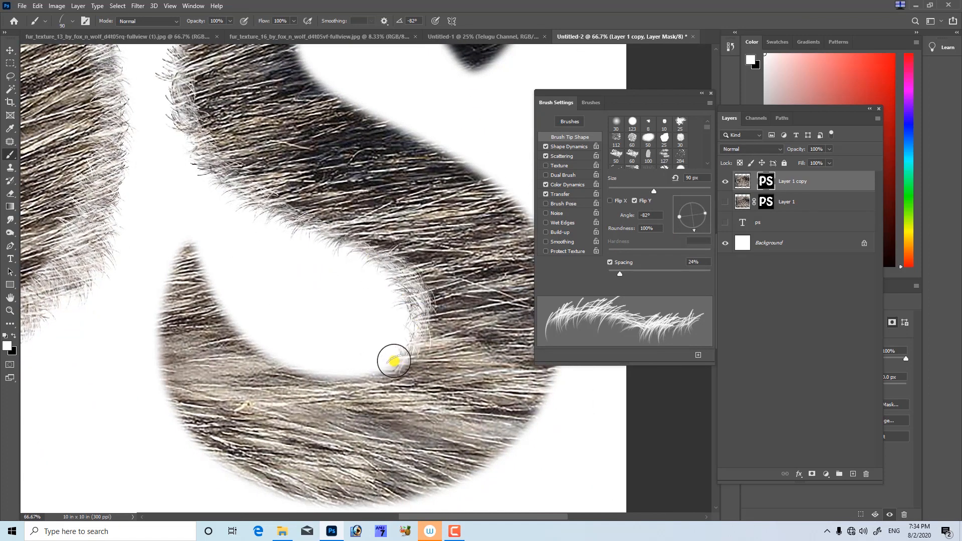
- Paint hairs along the inside of the lower bowl, around the pointed tail, and down the tail's outer edge on the "s"
mouse_move(293, 371)
mouse_down()
mouse_move(247, 353)
mouse_move(234, 319)
mouse_up()
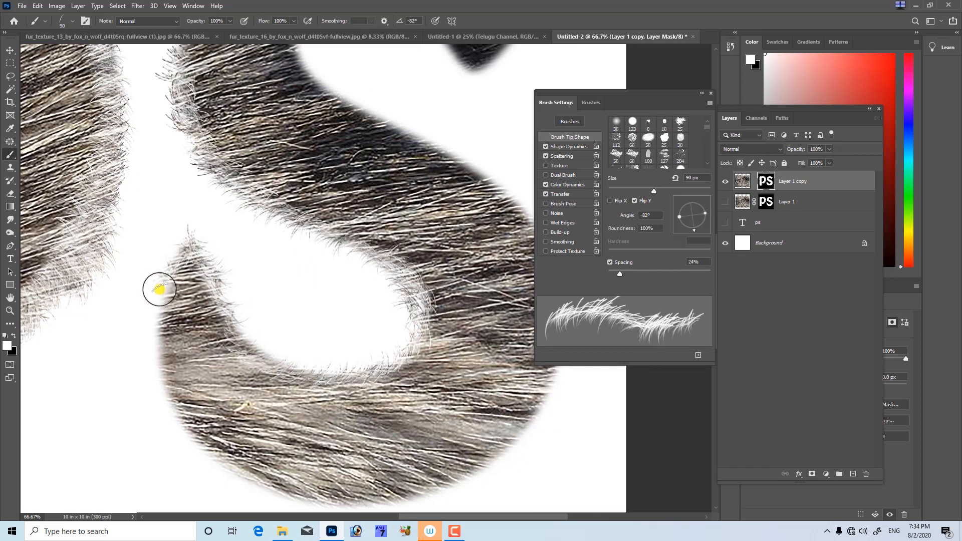
mouse_move(159, 289)
mouse_down()
mouse_move(172, 281)
mouse_move(160, 369)
mouse_move(180, 392)
mouse_up()
drag(194, 354, 207, 240)
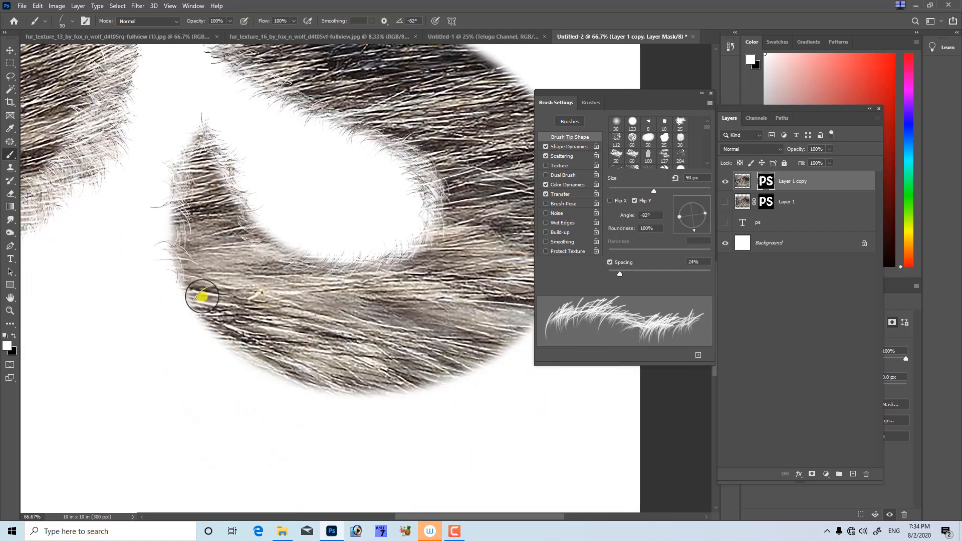
- Paint hairs along the outer bottom curve of the "s" and up its lower right side
drag(202, 297, 196, 309)
mouse_move(230, 352)
mouse_down()
mouse_move(276, 390)
mouse_move(258, 373)
mouse_move(321, 395)
mouse_move(296, 387)
mouse_move(386, 393)
mouse_move(344, 401)
mouse_move(437, 388)
mouse_move(403, 397)
mouse_move(480, 374)
mouse_move(270, 414)
mouse_move(368, 362)
mouse_up()
mouse_move(389, 263)
mouse_down()
mouse_move(385, 233)
mouse_move(483, 354)
mouse_up()
drag(338, 264, 393, 339)
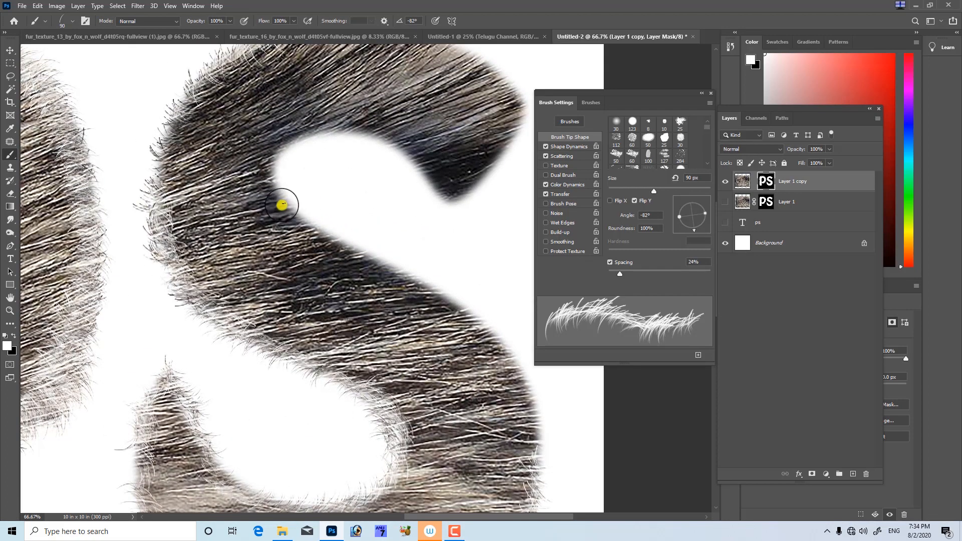
- Paint hairs along the upper diagonal edge of the "s" and around its outer right and bottom curve
mouse_move(281, 205)
mouse_down()
mouse_move(302, 224)
mouse_move(394, 265)
mouse_move(441, 290)
mouse_up()
mouse_move(441, 291)
mouse_down()
mouse_move(298, 238)
mouse_move(314, 221)
mouse_move(376, 257)
mouse_move(397, 294)
mouse_move(404, 354)
mouse_move(374, 294)
mouse_move(397, 283)
mouse_move(385, 261)
mouse_move(389, 368)
mouse_move(360, 407)
mouse_move(383, 306)
mouse_move(396, 290)
mouse_move(394, 325)
mouse_move(308, 392)
mouse_move(237, 419)
mouse_move(197, 422)
mouse_move(172, 407)
mouse_move(307, 408)
mouse_up()
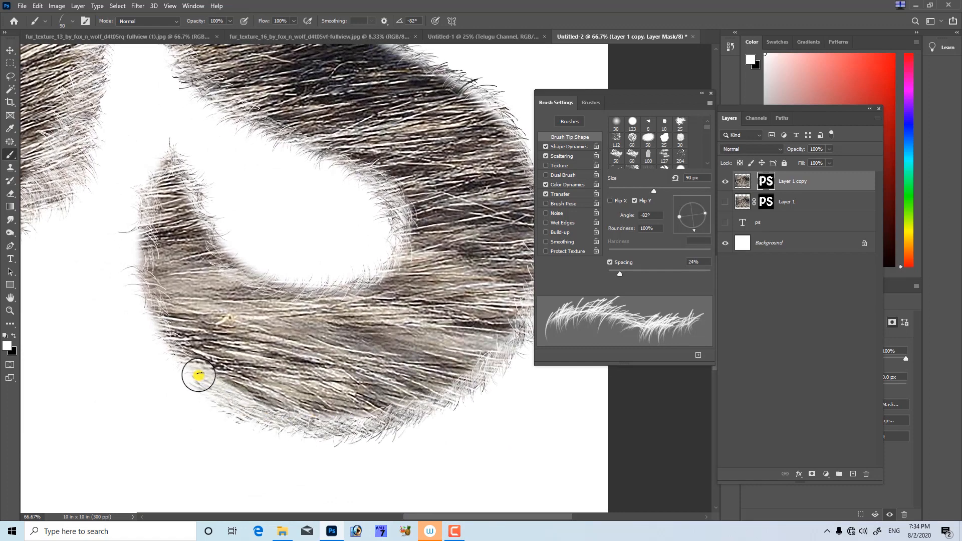
drag(240, 256, 236, 387)
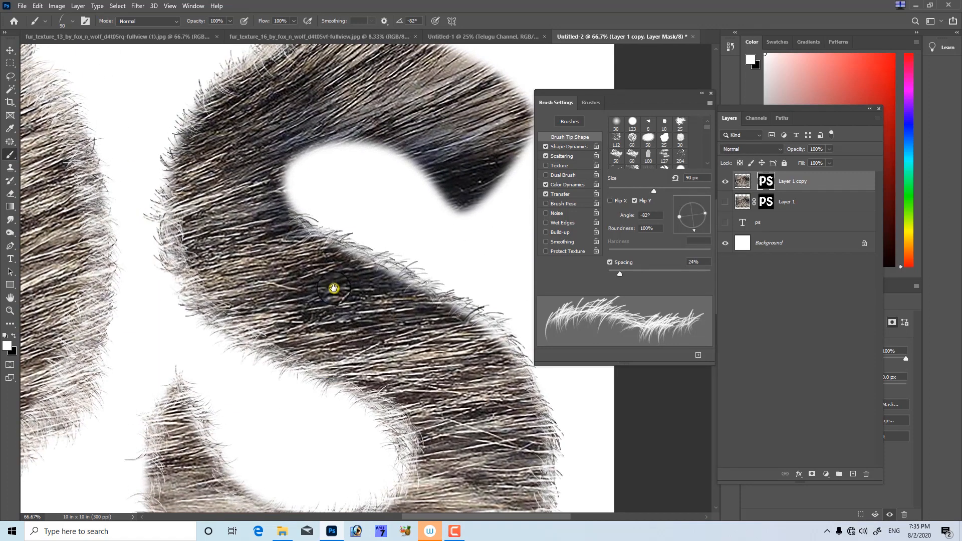
- Paint hairs along the inside of the upper curve, around the upper tip, and over the top edge of the "s"
drag(334, 289, 333, 376)
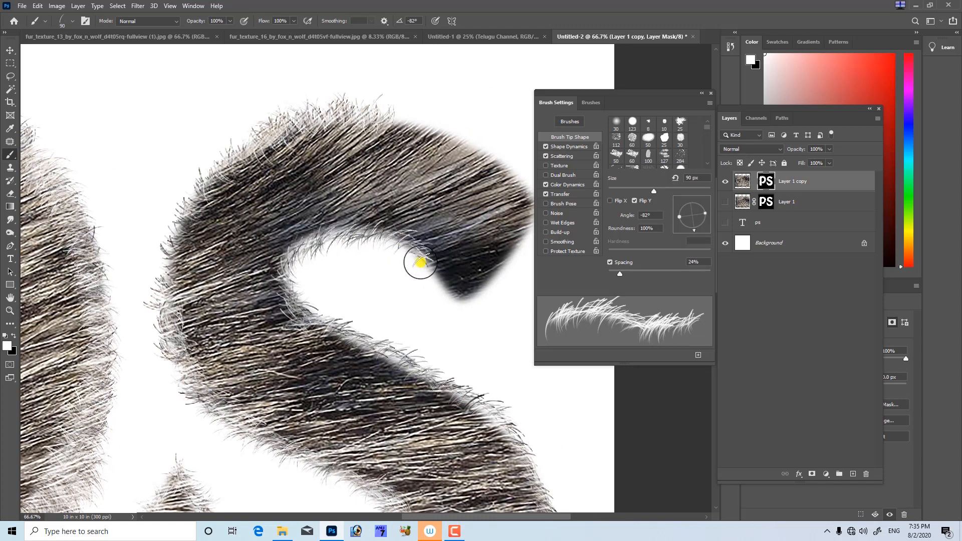
drag(503, 241, 388, 327)
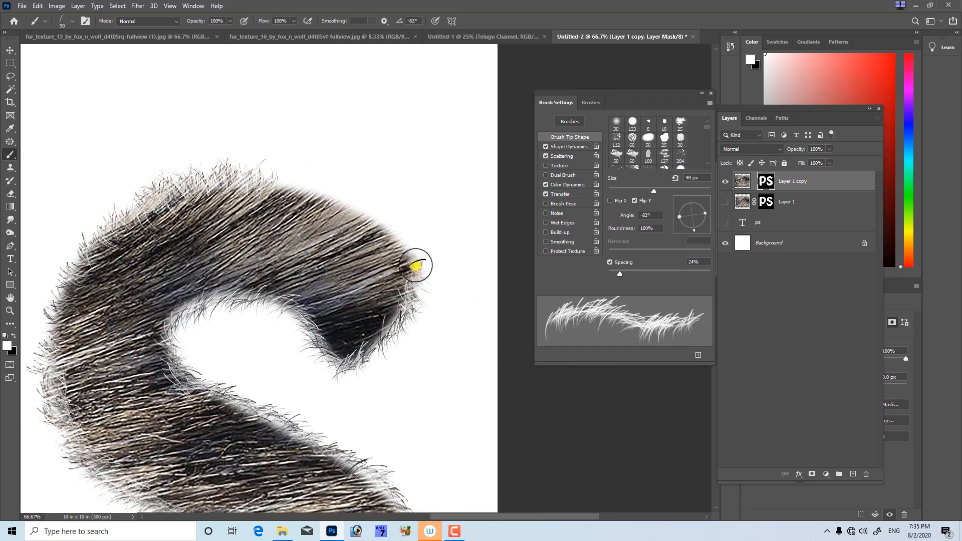
mouse_move(353, 208)
mouse_down()
mouse_move(279, 194)
mouse_move(322, 189)
mouse_move(360, 204)
mouse_move(404, 258)
mouse_move(340, 204)
mouse_move(257, 189)
mouse_move(307, 183)
mouse_move(367, 203)
mouse_move(411, 245)
mouse_move(395, 260)
mouse_move(265, 178)
mouse_move(185, 194)
mouse_move(101, 238)
mouse_move(76, 290)
mouse_up()
drag(99, 291, 290, 201)
mouse_move(346, 121)
mouse_down()
mouse_move(251, 189)
mouse_move(232, 275)
mouse_move(268, 346)
mouse_move(301, 382)
mouse_move(242, 254)
mouse_move(369, 329)
mouse_move(410, 372)
mouse_up()
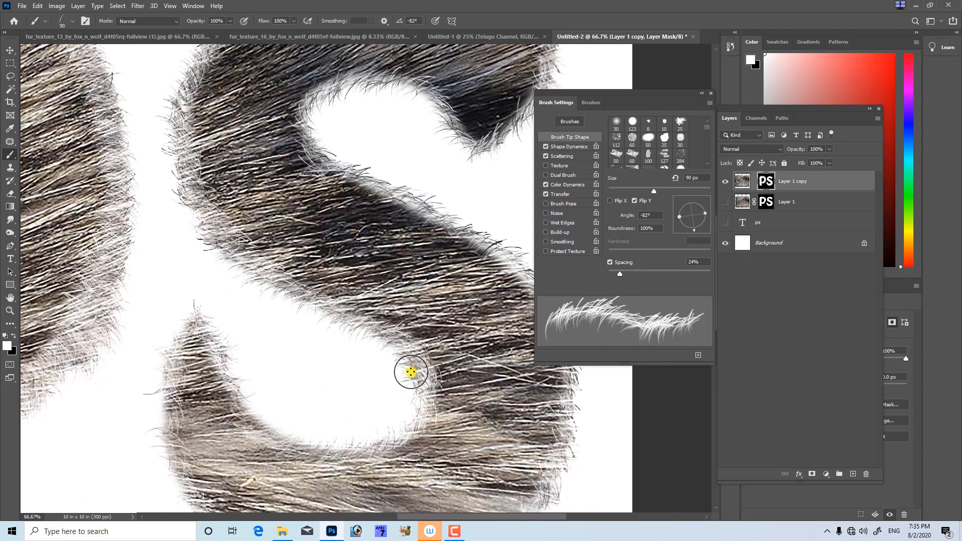
- Thicken the hairs along the inner edge of the lower bowl and the inner side of the tail on the "s"
mouse_move(392, 428)
mouse_down()
mouse_move(323, 450)
mouse_move(263, 439)
mouse_up()
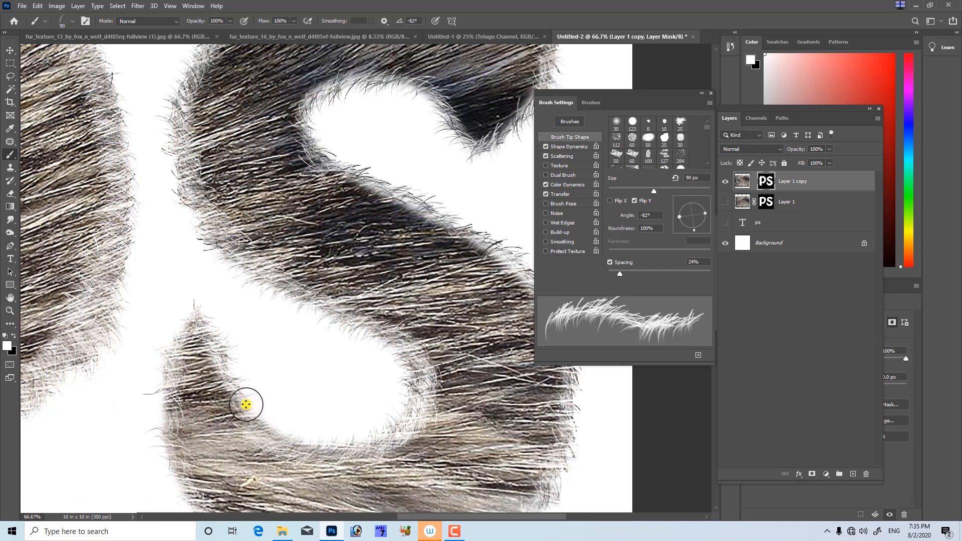
mouse_move(246, 404)
mouse_down()
mouse_move(301, 435)
mouse_move(358, 443)
mouse_move(332, 443)
mouse_move(266, 415)
mouse_move(238, 387)
mouse_up()
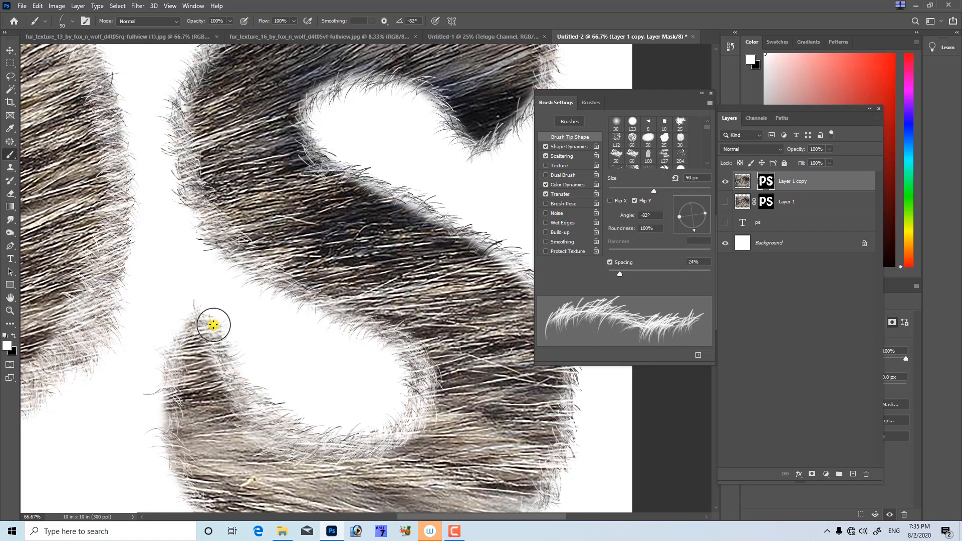
drag(197, 342, 251, 287)
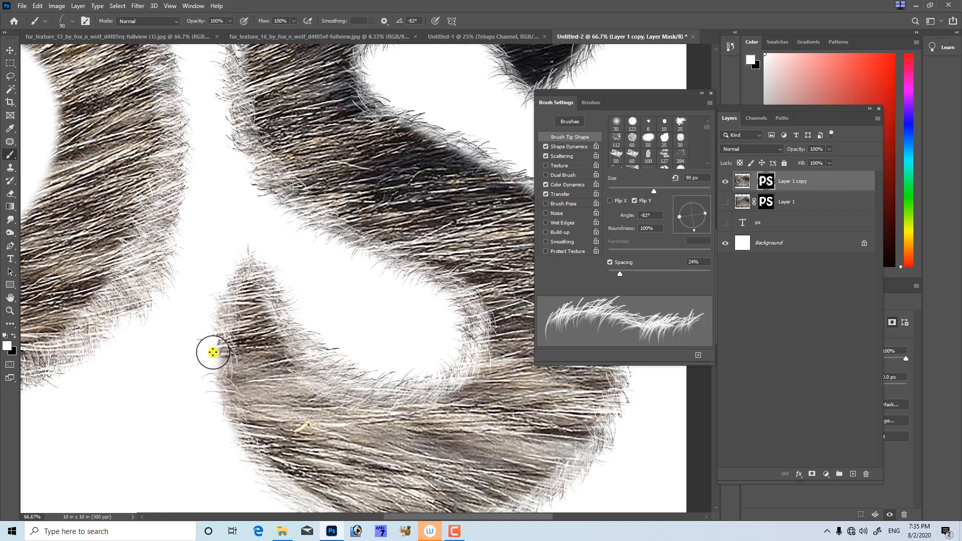
- Thicken the hairs along the outer left side of the tail and the bottom curve of the "s"
mouse_move(230, 408)
mouse_down()
mouse_move(226, 316)
mouse_move(208, 297)
mouse_up()
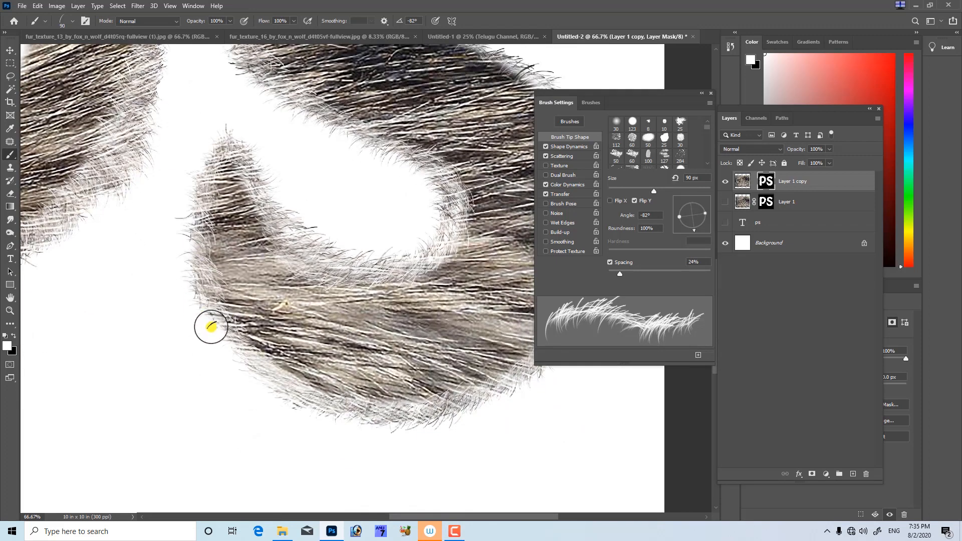
mouse_move(282, 401)
mouse_down()
mouse_move(320, 411)
mouse_move(399, 405)
mouse_up()
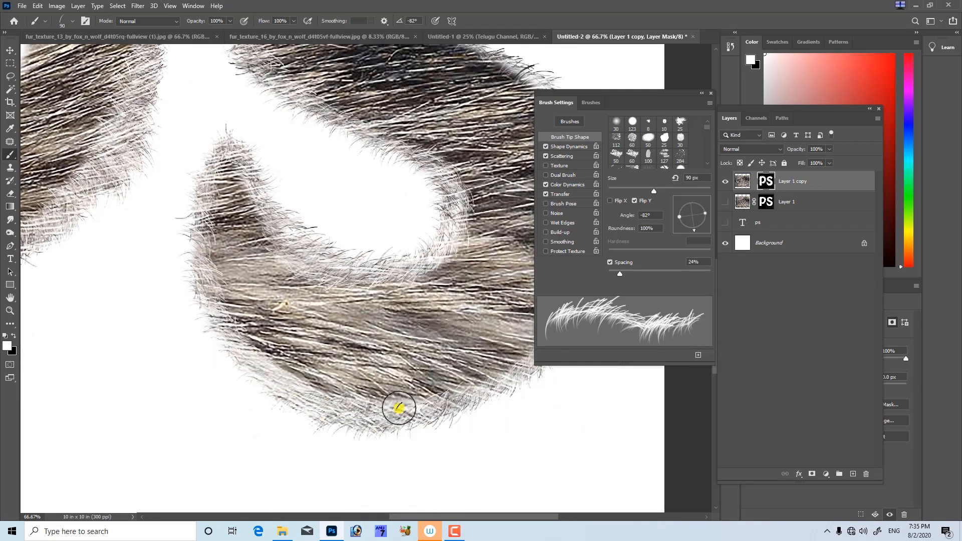
mouse_move(209, 191)
mouse_down()
mouse_move(197, 217)
mouse_move(216, 322)
mouse_move(242, 362)
mouse_move(319, 401)
mouse_up()
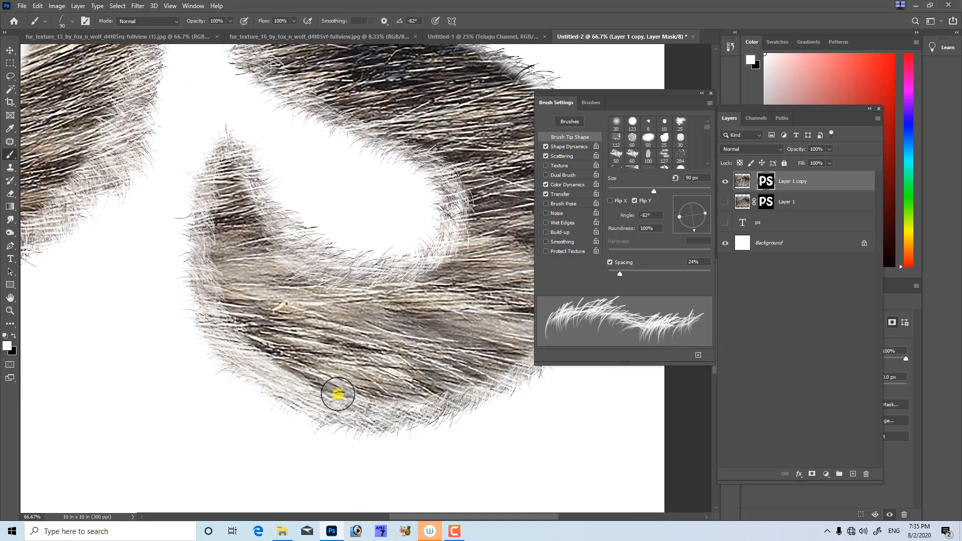
- Examine the whole "ps" fur text, then the hair edge on the lower bowl of the "p" up close
key(ctrl+minus)
key(ctrl+minus)
key(ctrl+minus)
key(ctrl+minus)
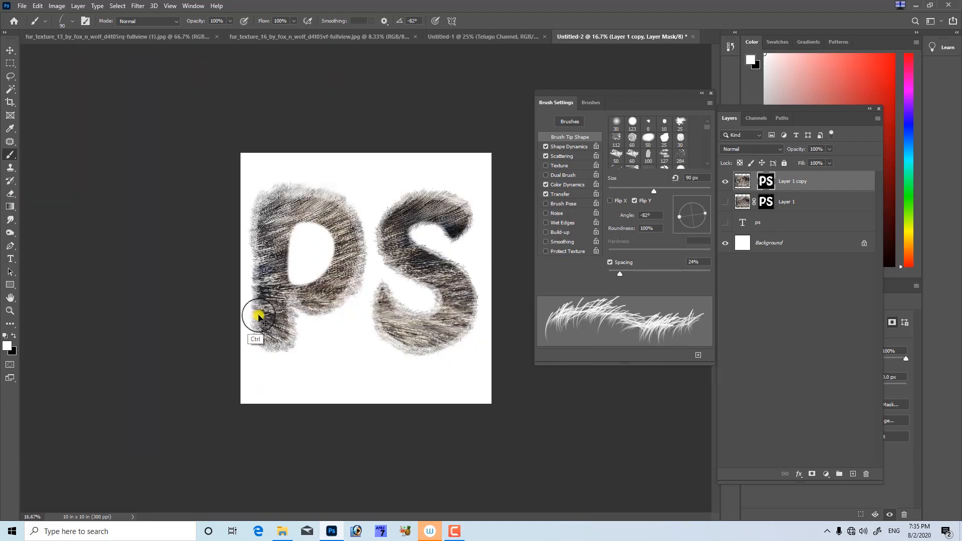
key(ctrl+plus)
key(ctrl+plus)
key(ctrl+plus)
key(ctrl+plus)
key(ctrl+plus)
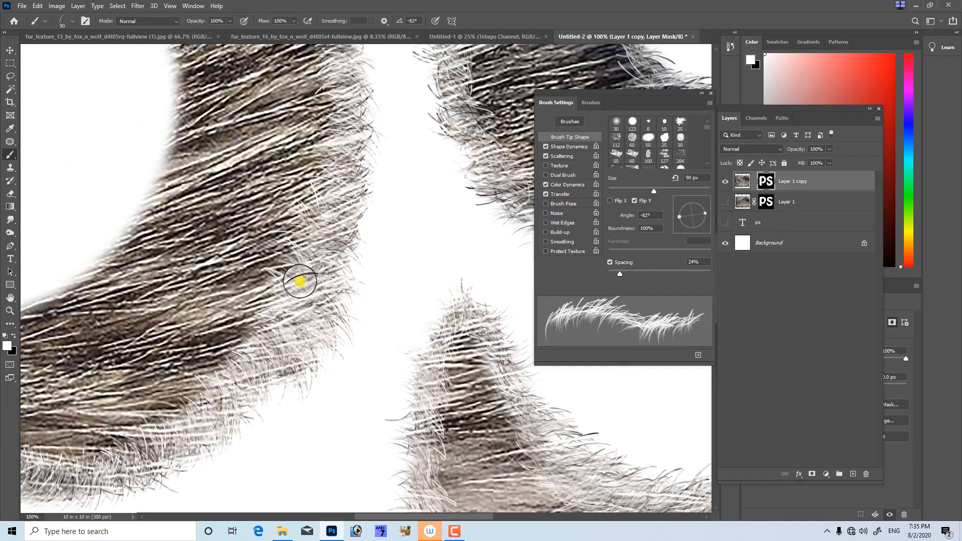
drag(239, 358, 314, 310)
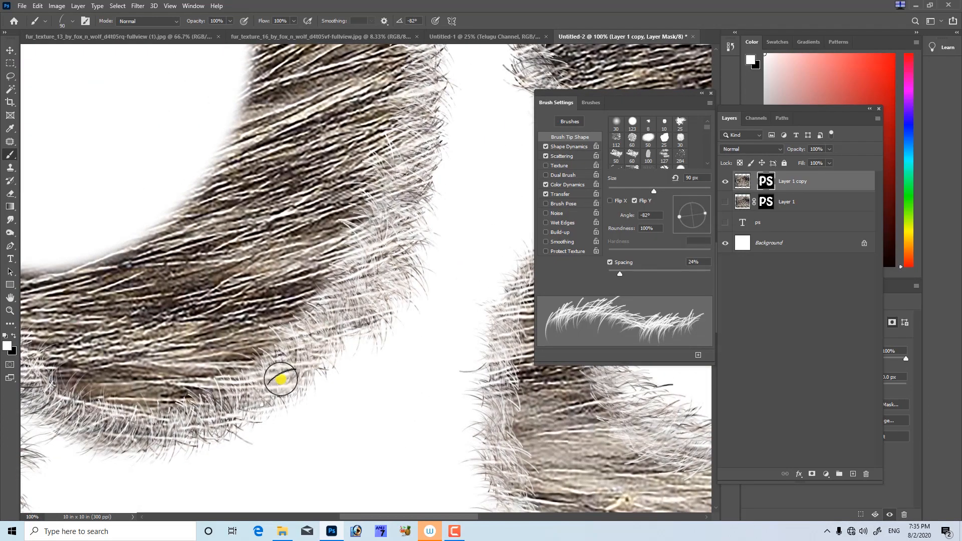
- Duplicate the masked fur layer "Layer 1 copy" three times to thicken the fur on the "ps" text
key(ctrl+minus)
key(ctrl+minus)
key(ctrl+minus)
key(ctrl+minus)
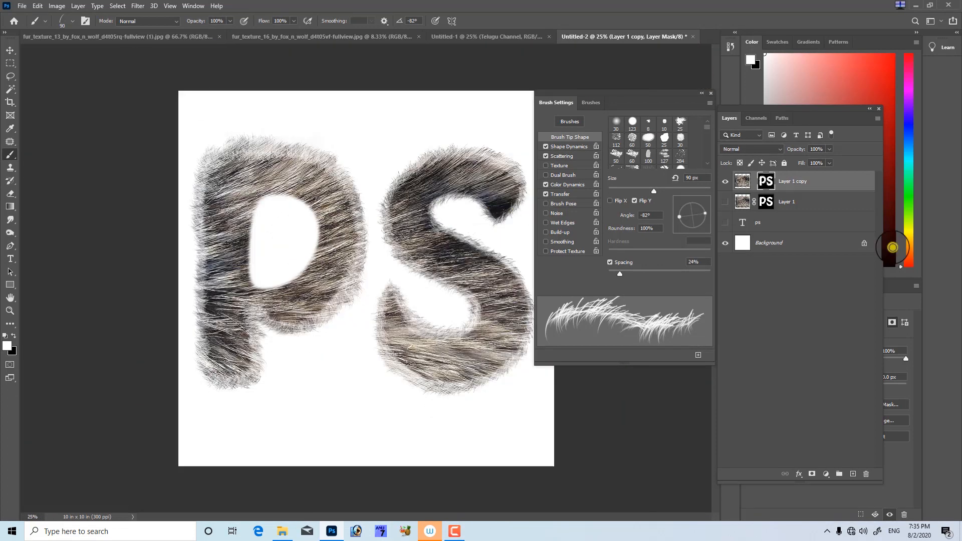
click(826, 186)
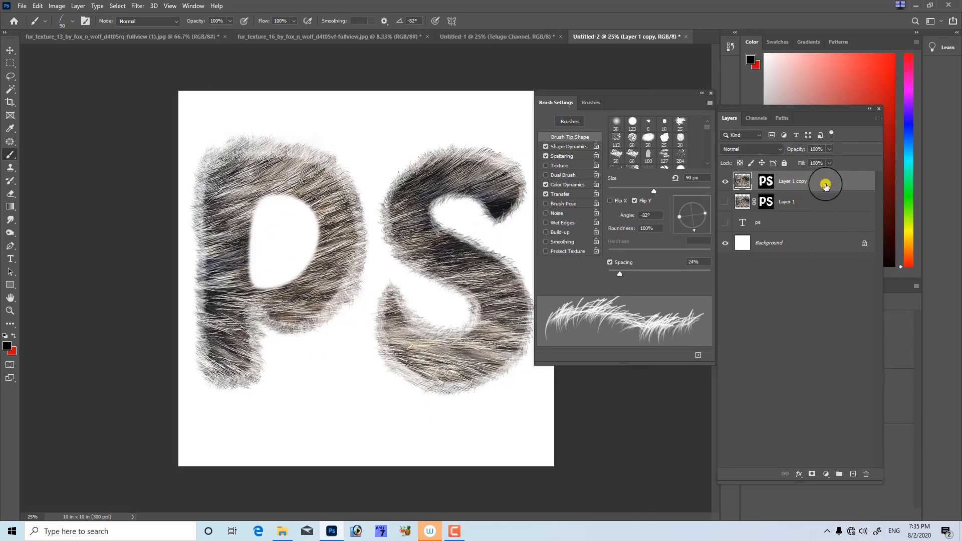
key(ctrl+j)
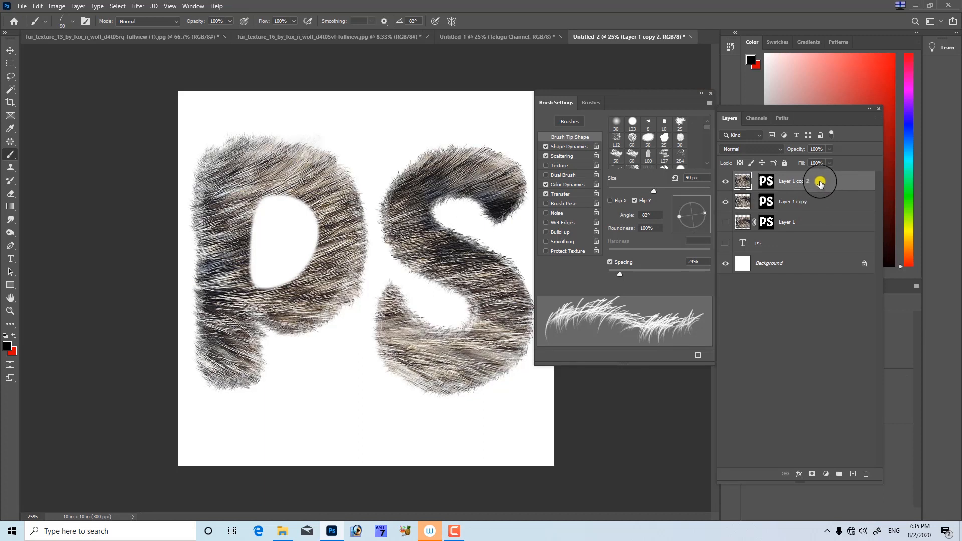
key(ctrl+j)
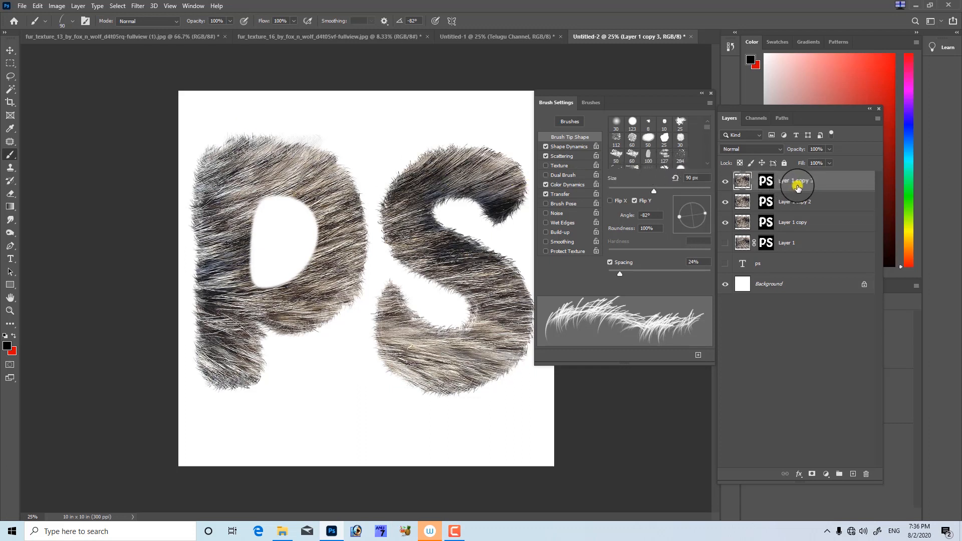
key(ctrl+j)
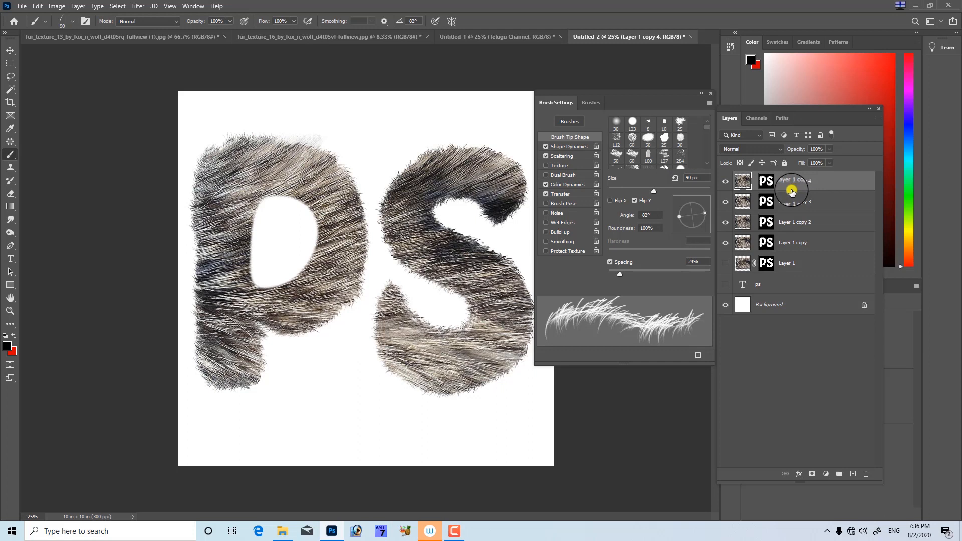
- Hide the four fur copies, show the original "Layer 1" and delete it
shift+click(798, 243)
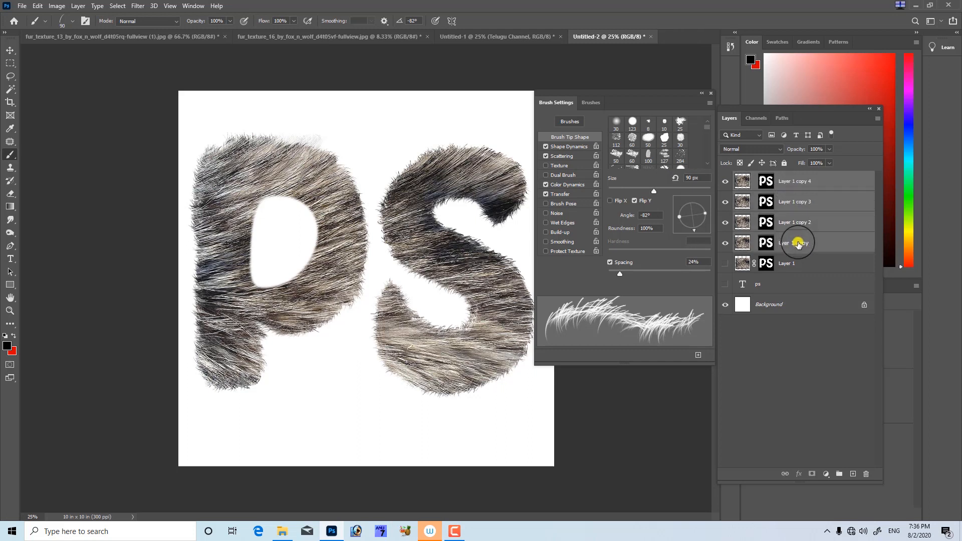
click(796, 268)
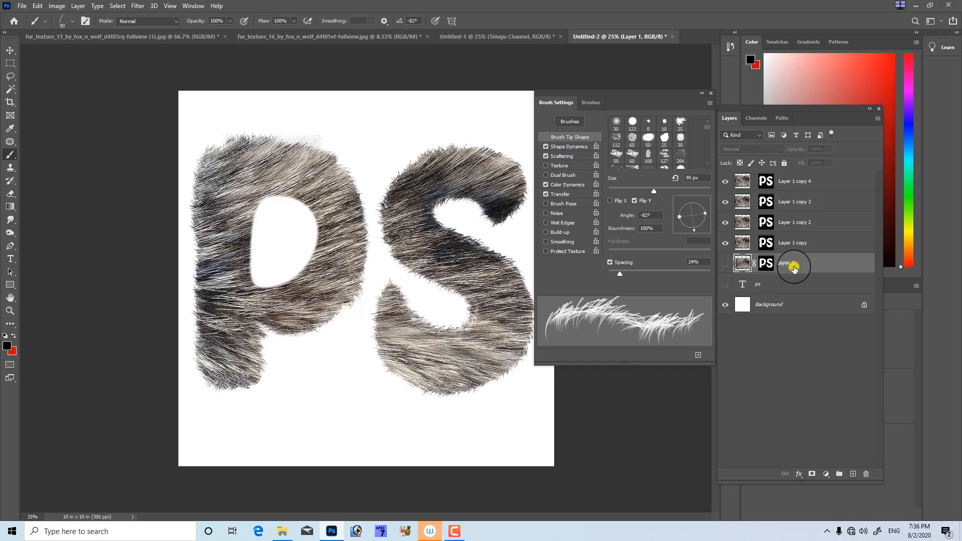
click(725, 243)
click(725, 226)
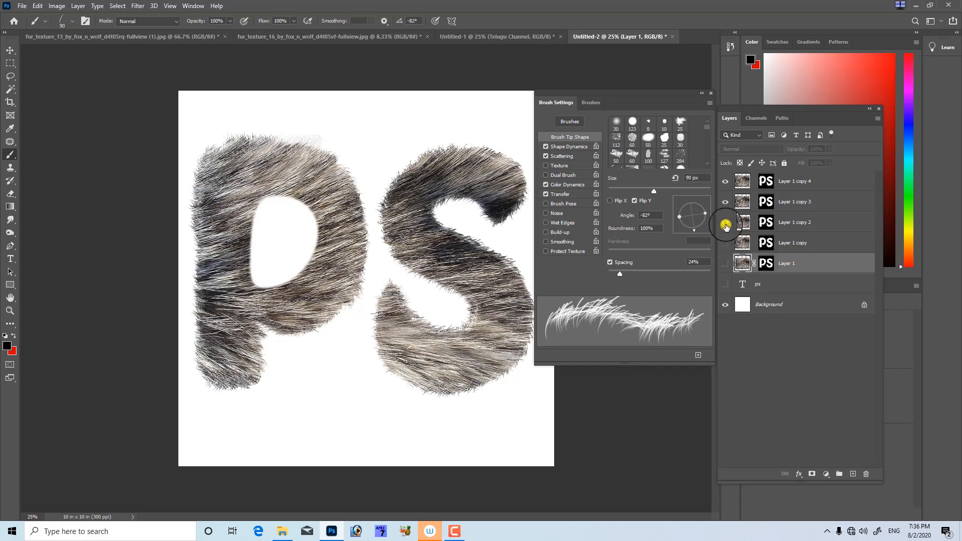
click(725, 201)
click(725, 181)
click(725, 263)
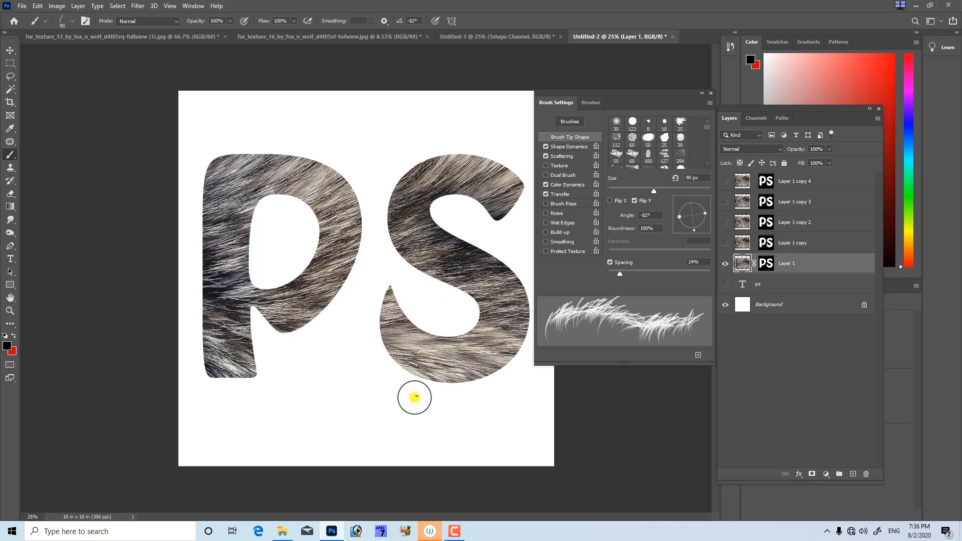
mouse_move(414, 397)
mouse_down()
mouse_move(493, 370)
mouse_move(492, 349)
mouse_move(421, 319)
mouse_move(450, 303)
mouse_up()
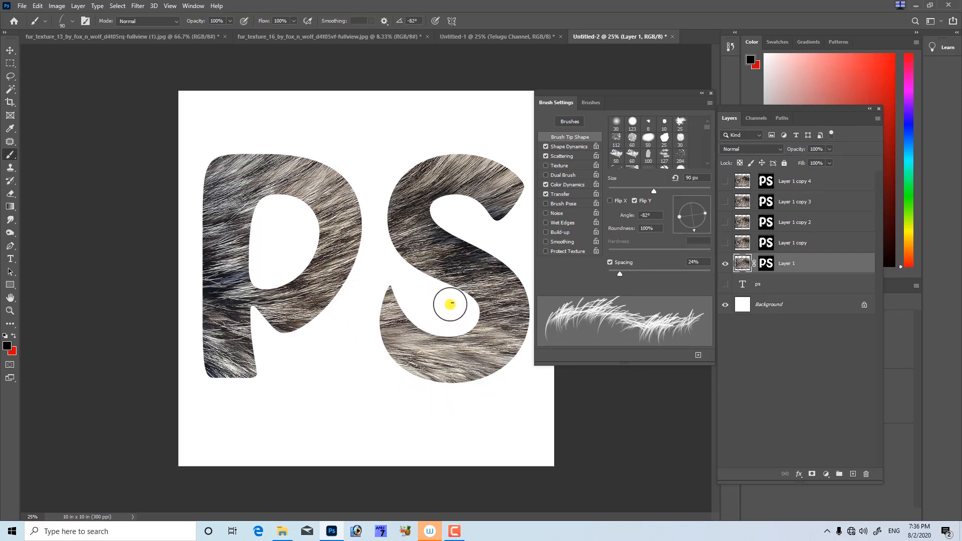
click(866, 473)
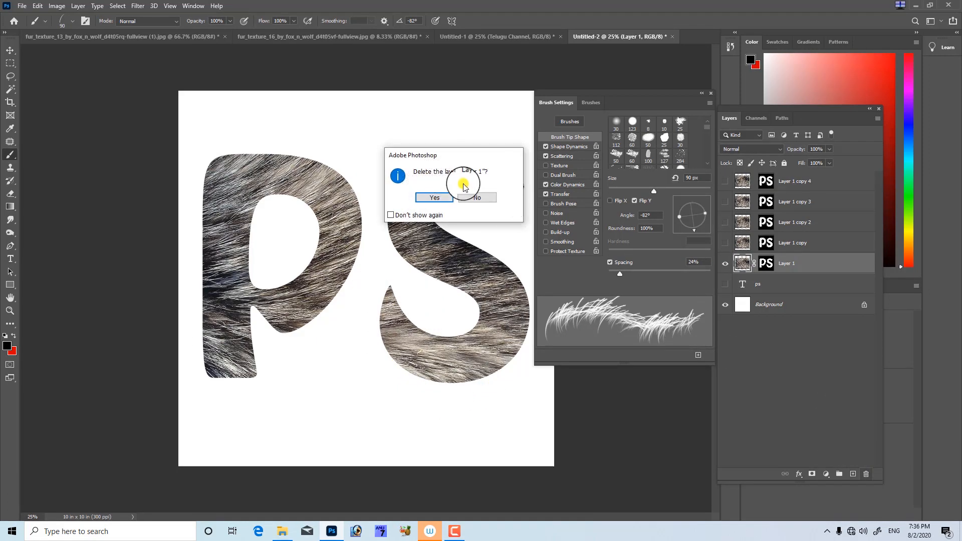
click(436, 197)
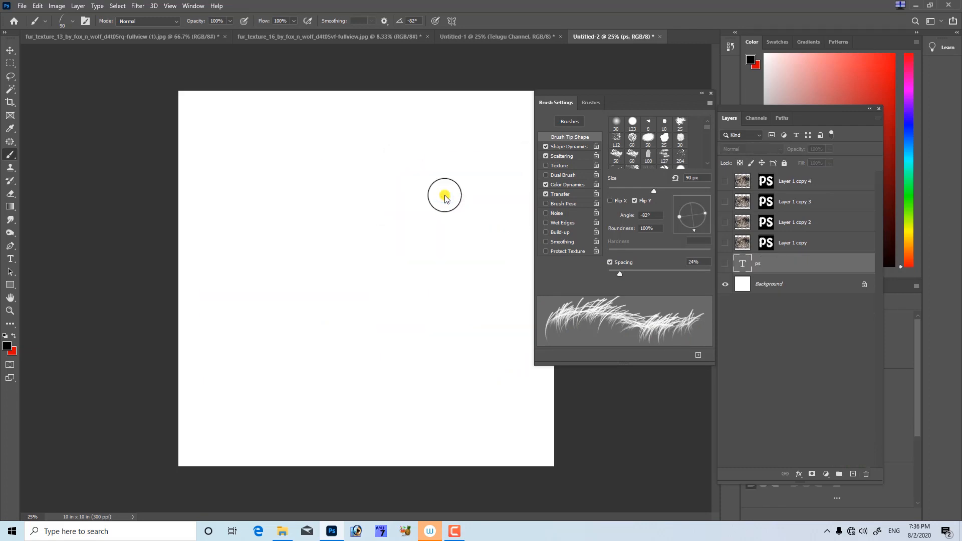
- Make the four fur copies visible again and put them together in one group
click(769, 246)
click(725, 244)
click(725, 223)
click(726, 203)
click(726, 189)
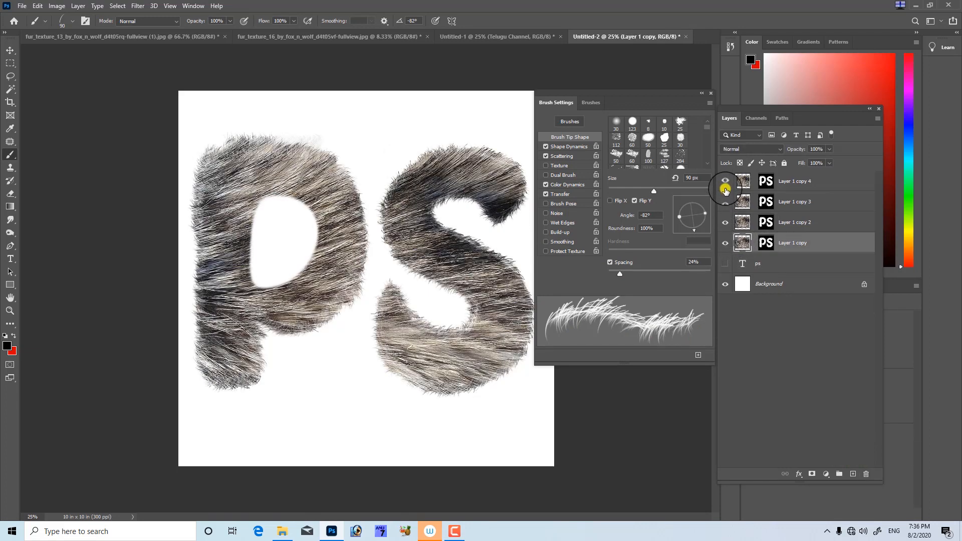
shift+click(825, 191)
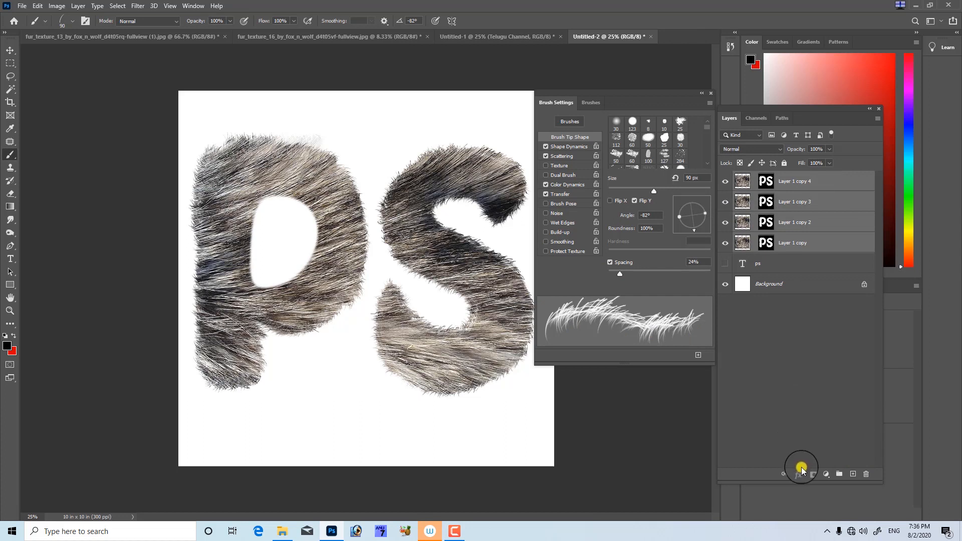
click(837, 474)
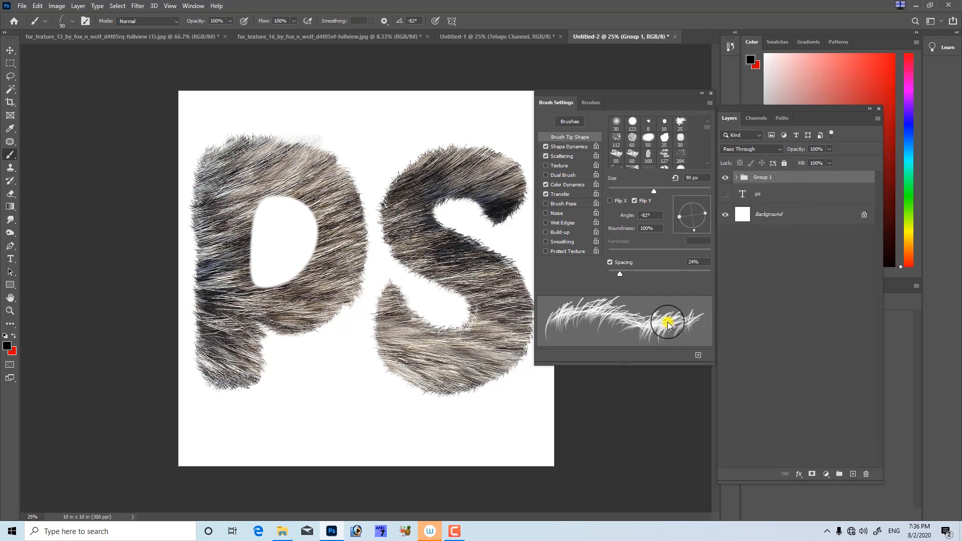
- Add a smooth inner Bevel & Emboss to the fur group with 646% depth and 101 px size, leaving Stroke off
right_click(797, 179)
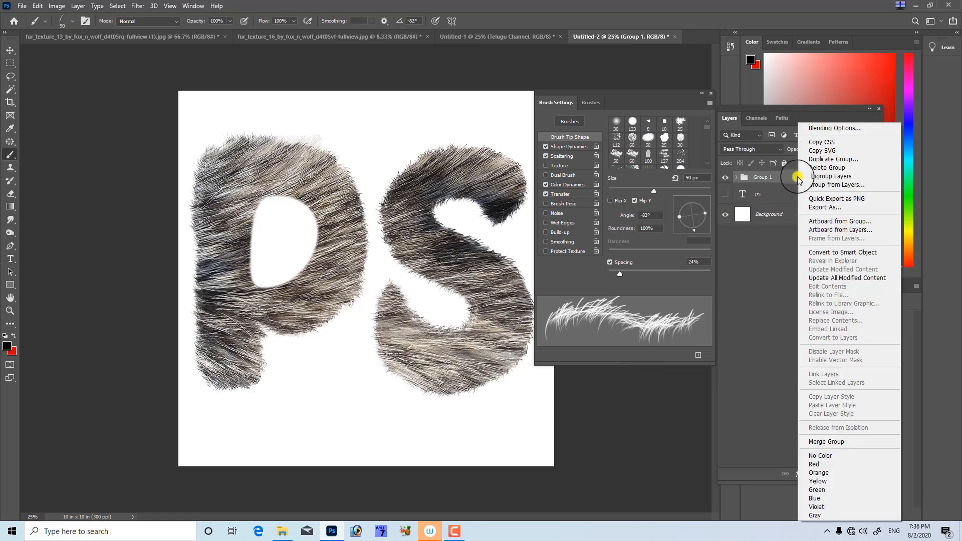
click(840, 131)
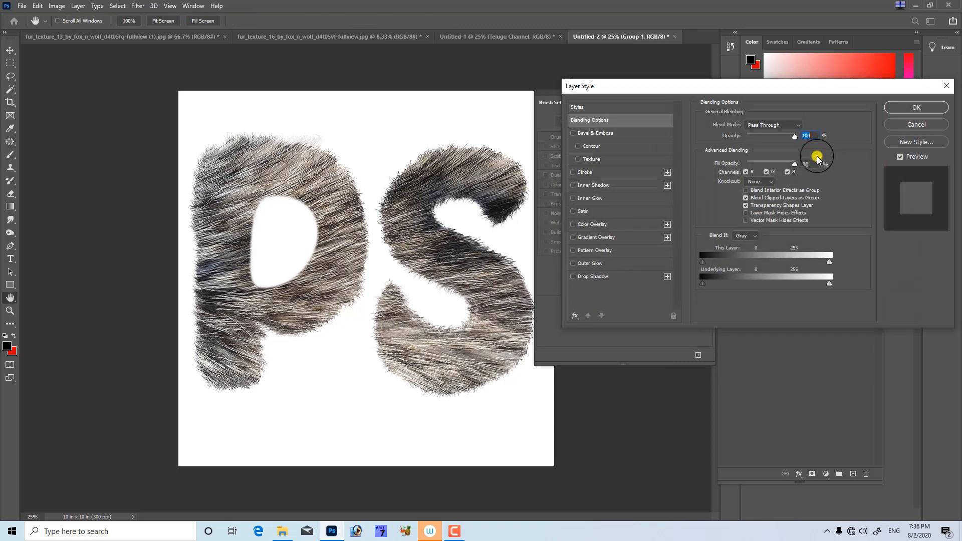
click(595, 133)
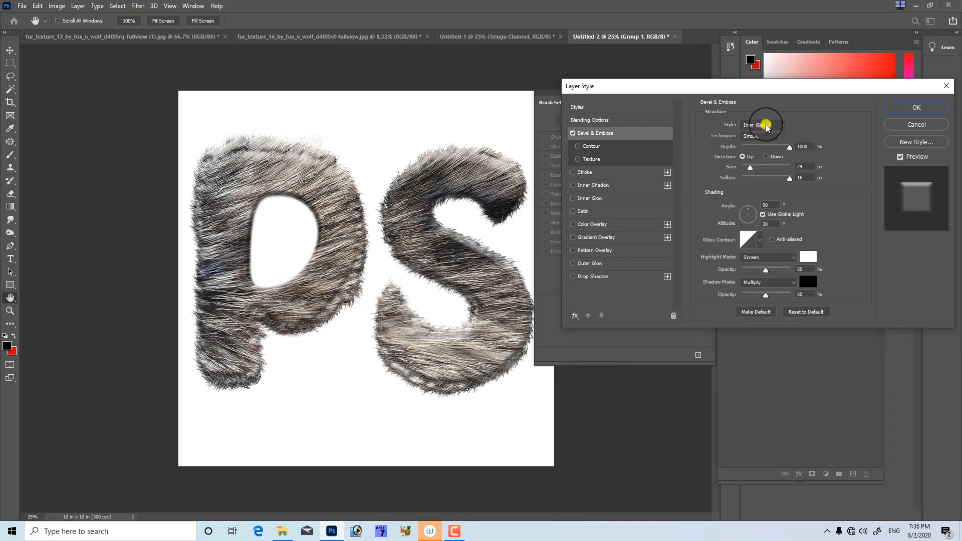
mouse_move(754, 171)
mouse_down()
mouse_move(772, 167)
mouse_move(779, 150)
mouse_move(743, 154)
mouse_move(773, 161)
mouse_move(786, 189)
mouse_move(738, 197)
mouse_move(796, 193)
mouse_move(765, 174)
mouse_up()
click(749, 215)
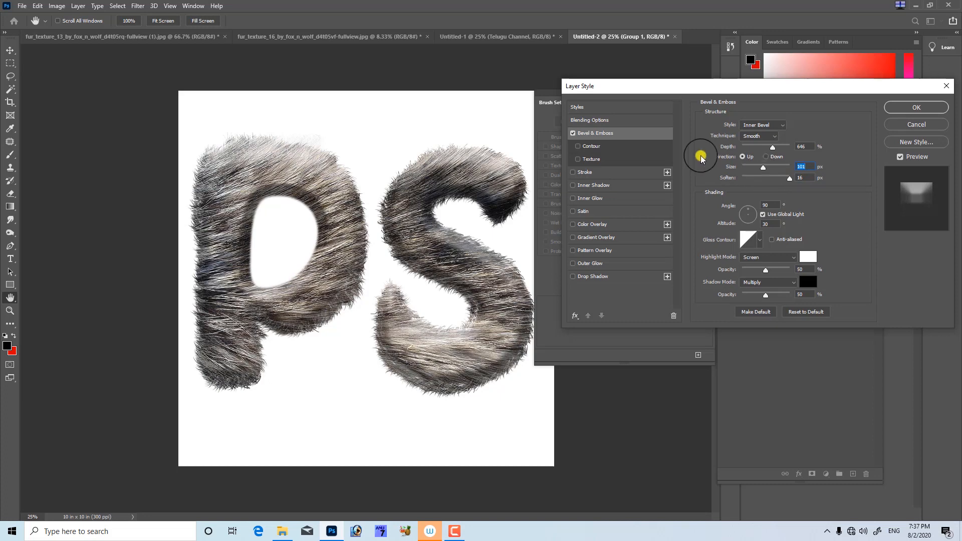
click(589, 171)
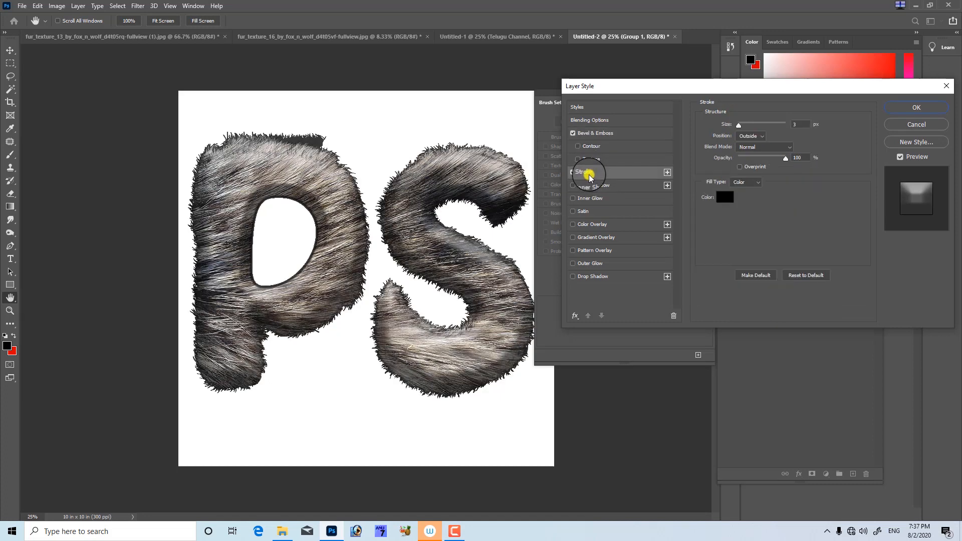
click(573, 172)
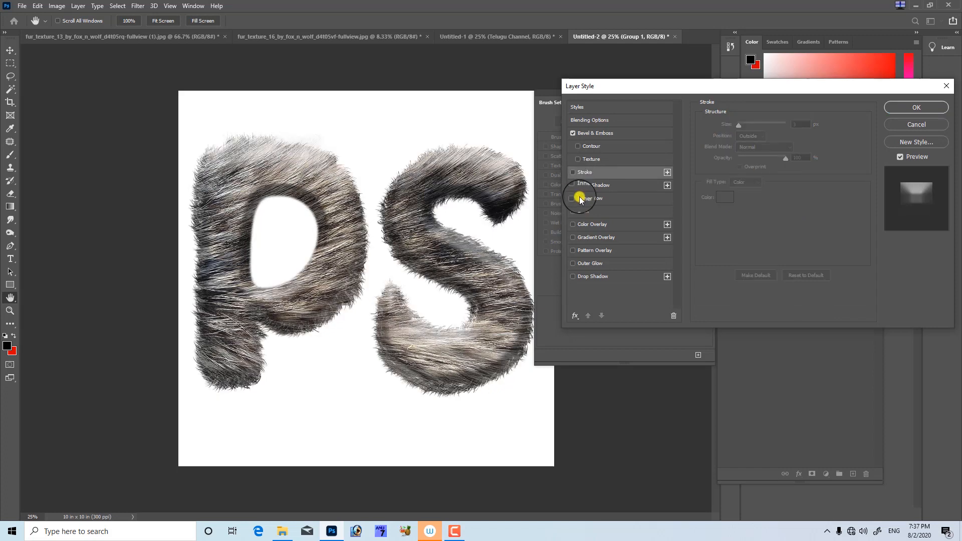
- Add an Inner Shadow to the fur group in colour 010000, Normal blend mode, distance 17 px, size 128 px, noise 44%
click(587, 187)
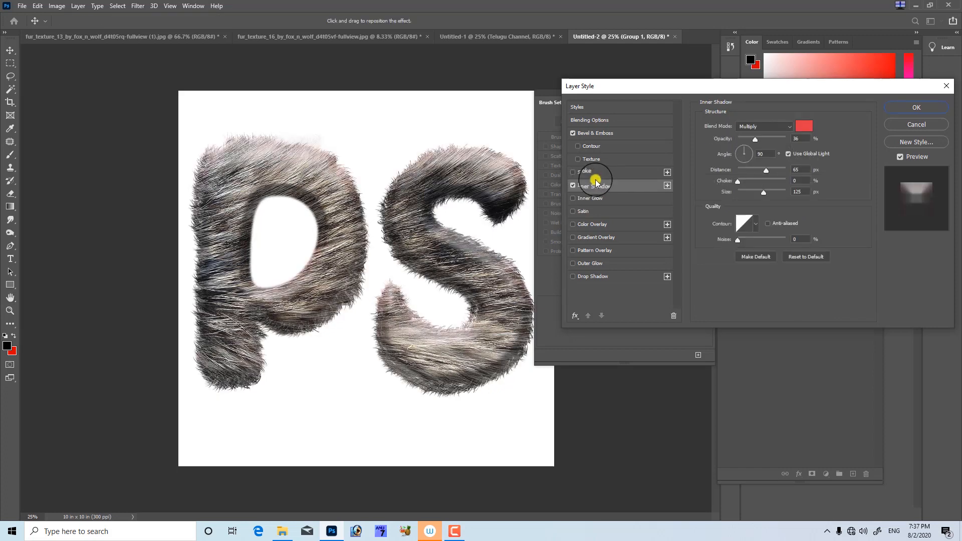
click(800, 125)
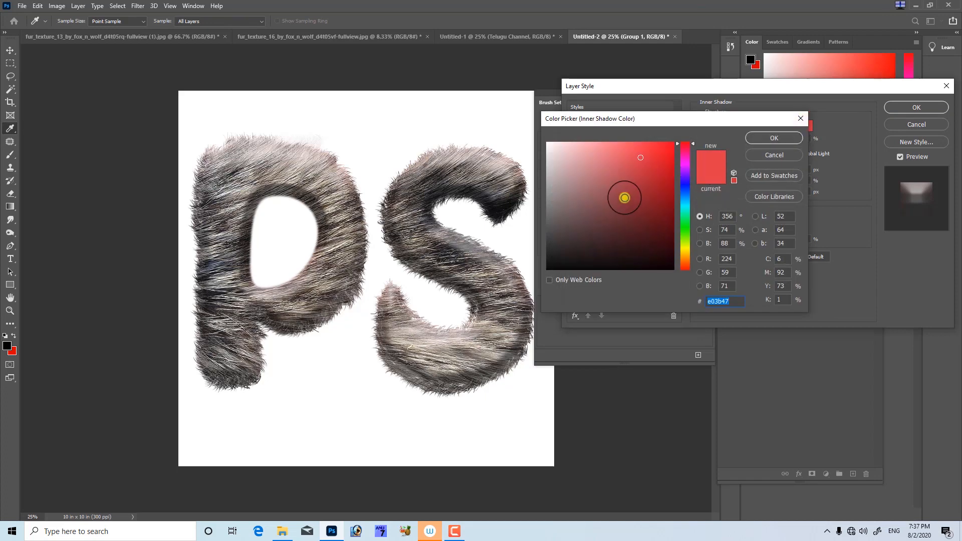
drag(632, 177, 655, 270)
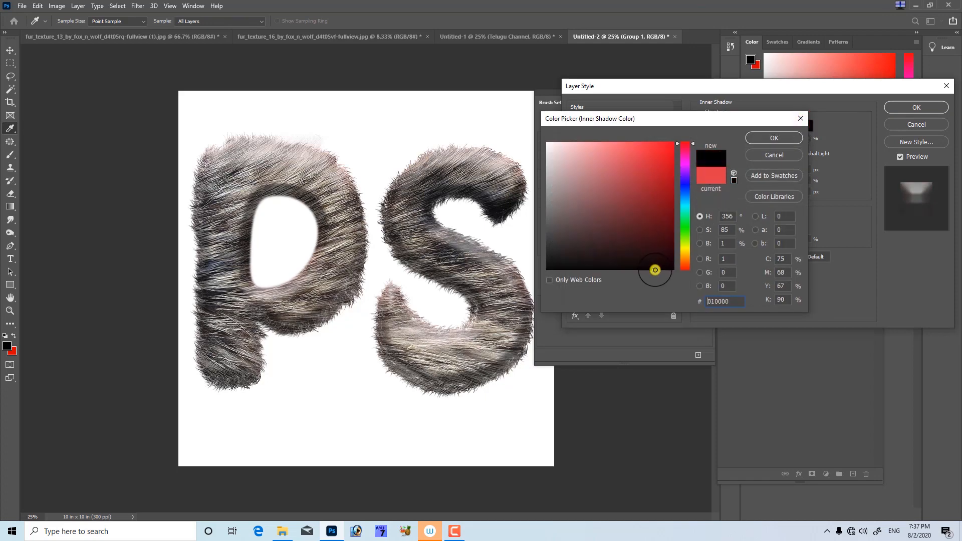
click(757, 138)
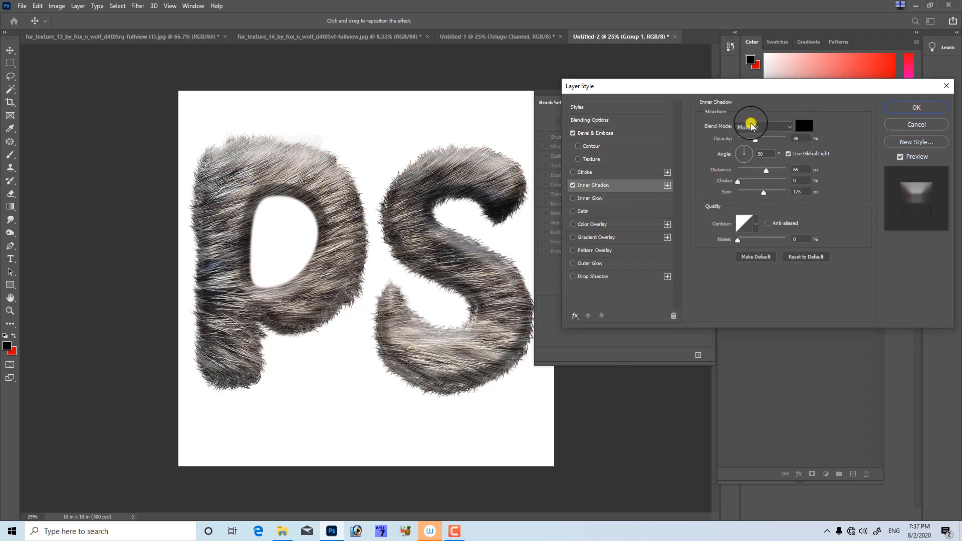
click(752, 128)
click(747, 136)
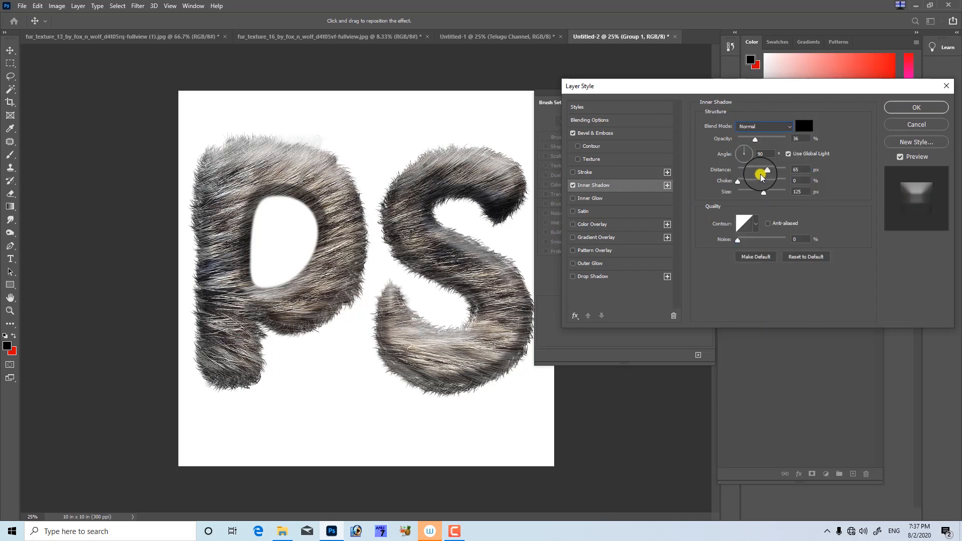
drag(763, 173, 738, 196)
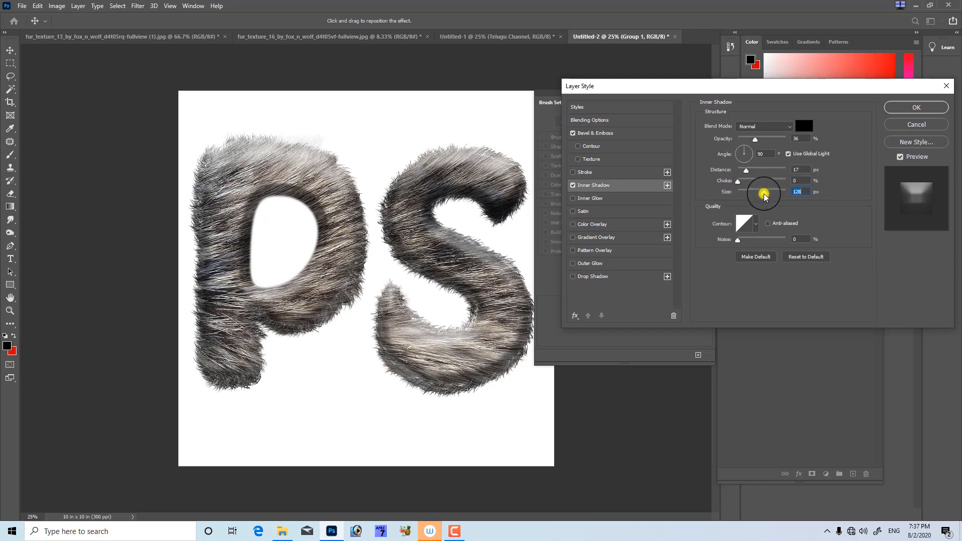
drag(738, 241, 759, 243)
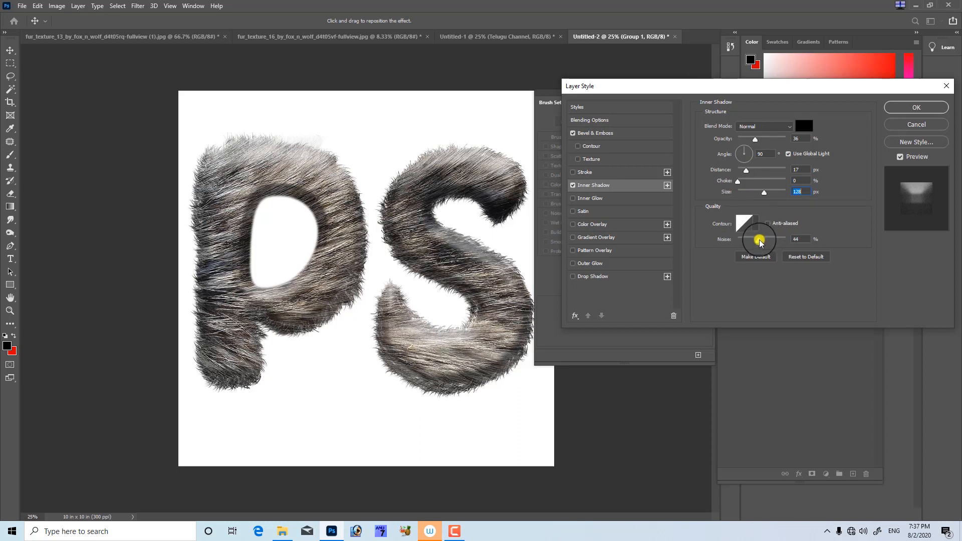
- Enable Inner Glow on the fur group and sample its colour 9e9785 from the fur on the lower curve of the "s"
click(596, 201)
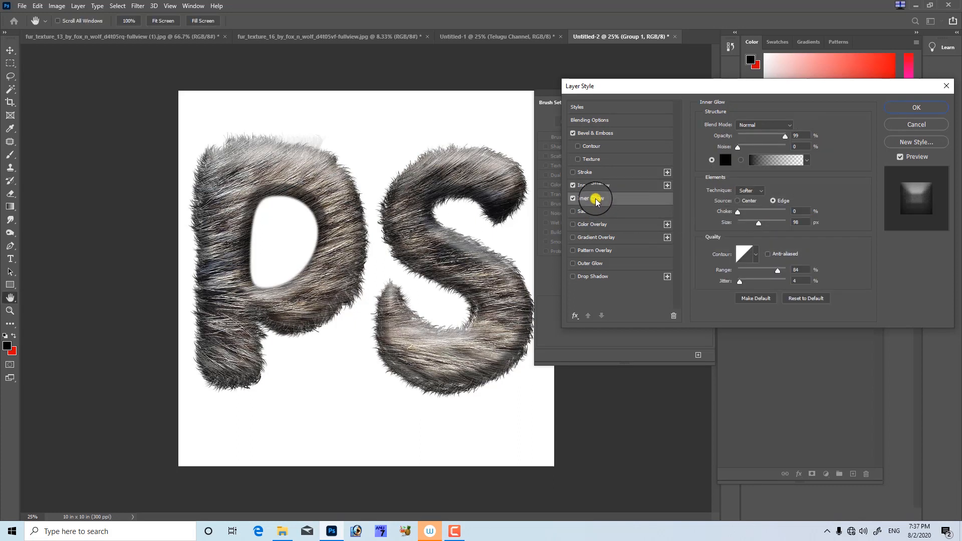
click(722, 161)
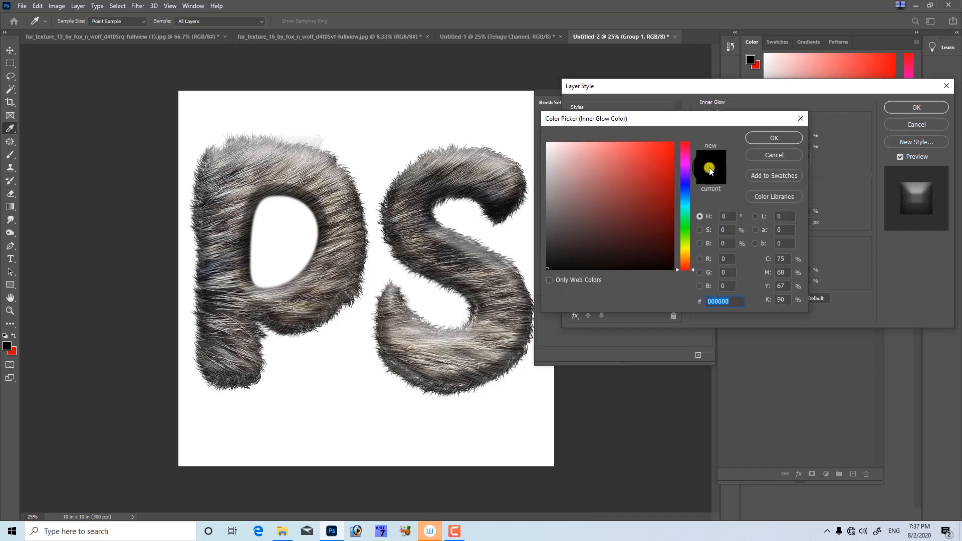
click(639, 141)
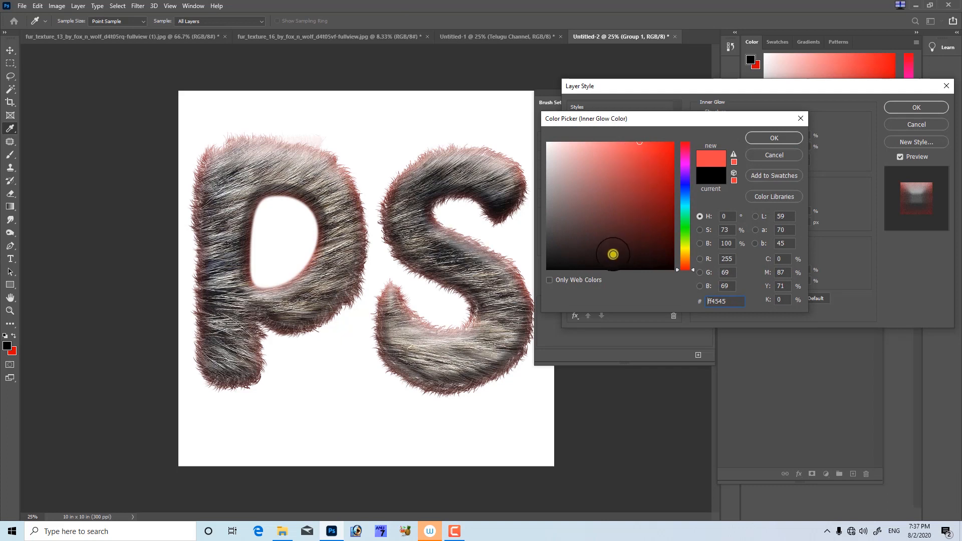
click(433, 339)
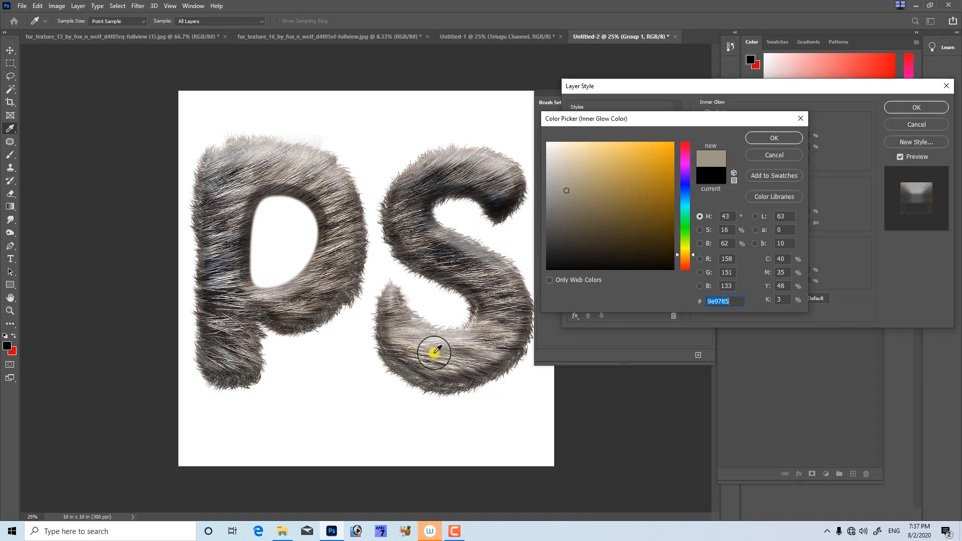
- Set the inner glow colour to c9c1ae sampled from the fur, and add a drop shadow with 40° angle, 124 px distance and 34% opacity
click(433, 338)
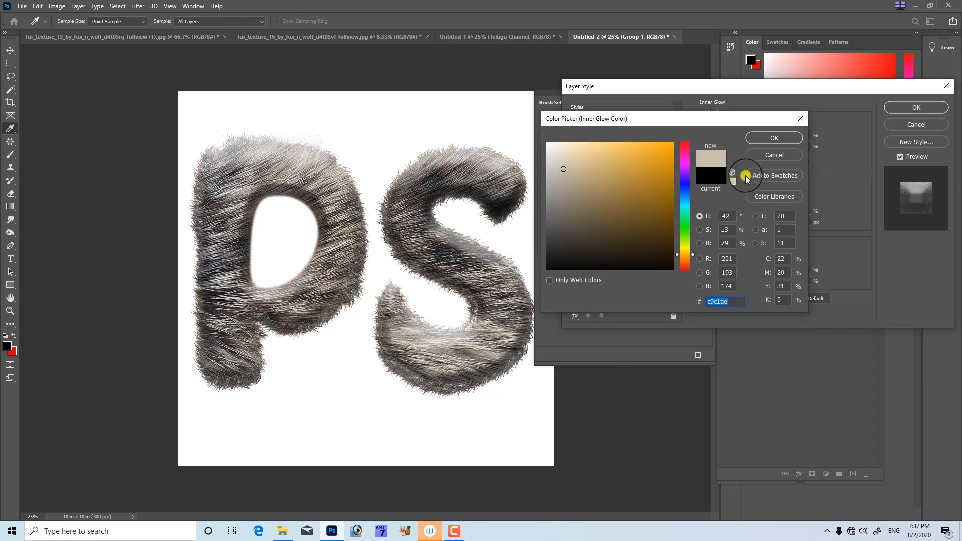
click(774, 138)
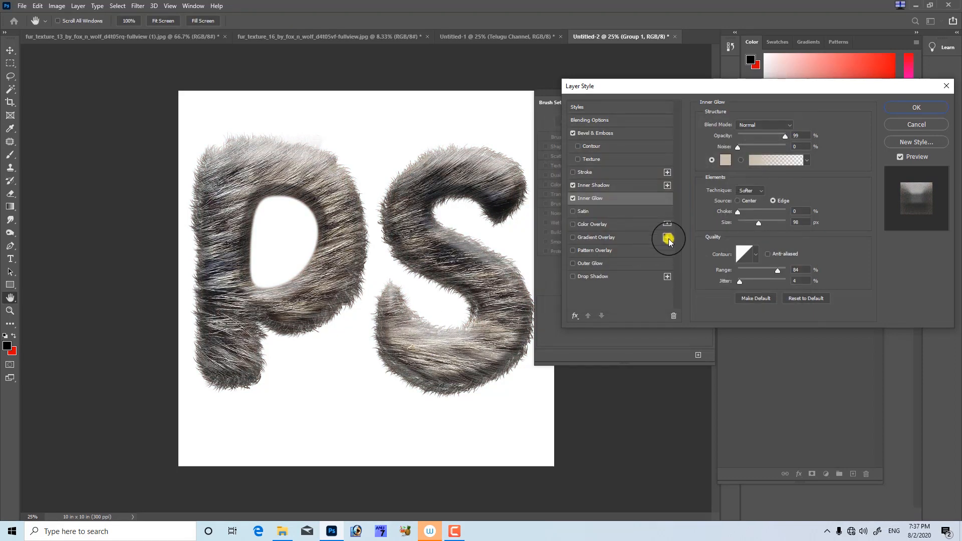
click(591, 277)
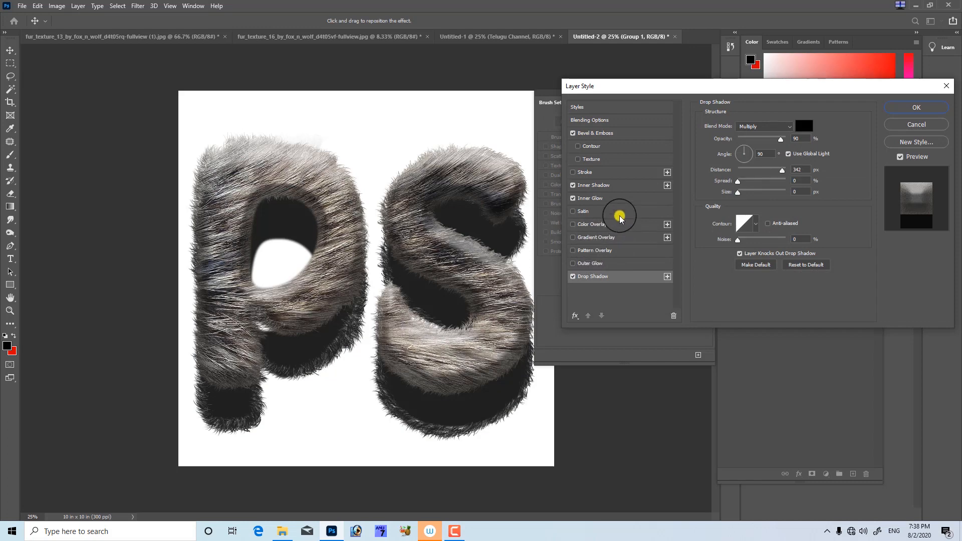
click(751, 153)
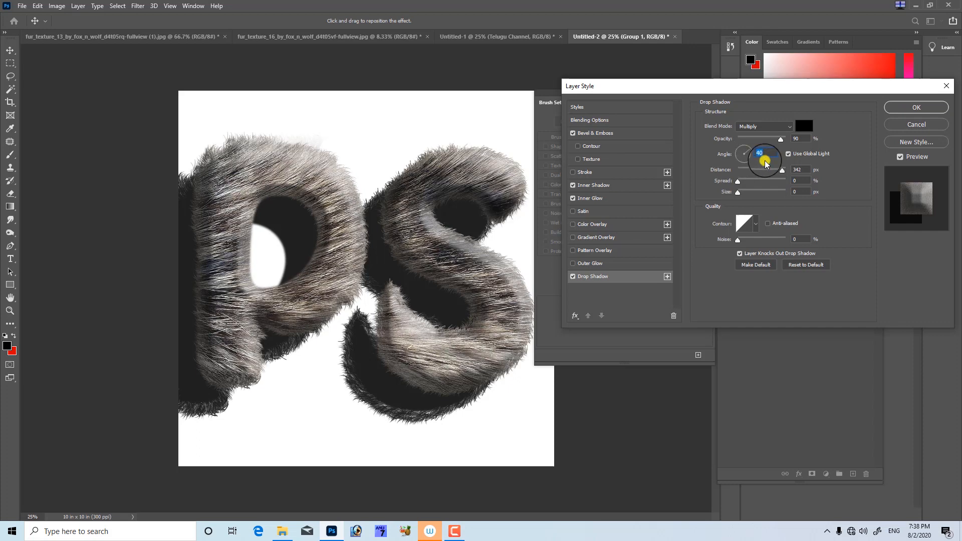
drag(781, 171, 775, 172)
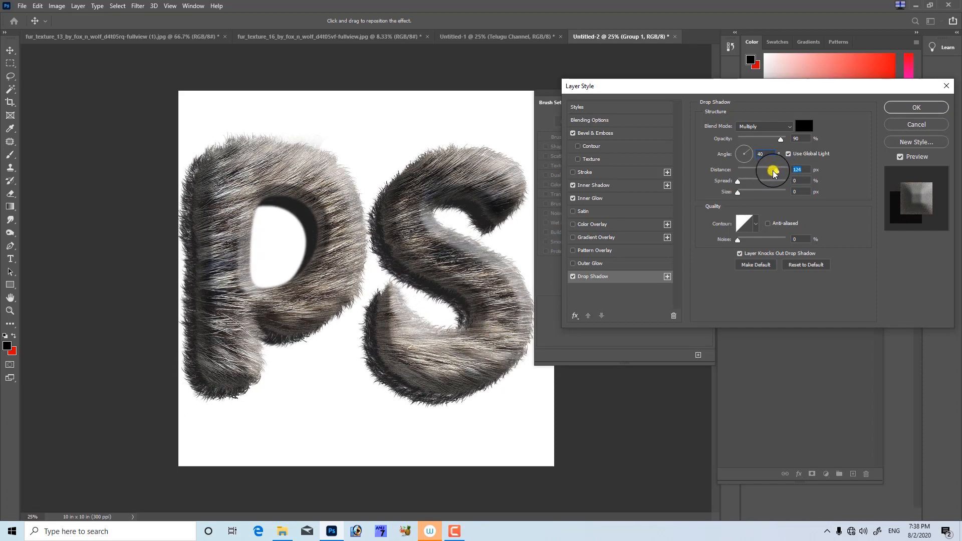
drag(780, 139, 758, 142)
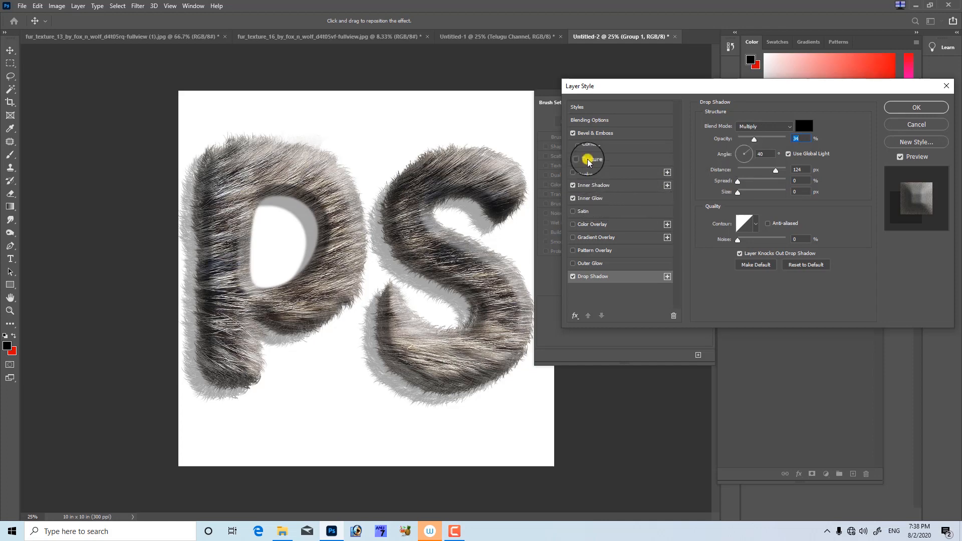
- Set the Bevel & Emboss depth to 136% and apply the layer style to Group 1
click(593, 133)
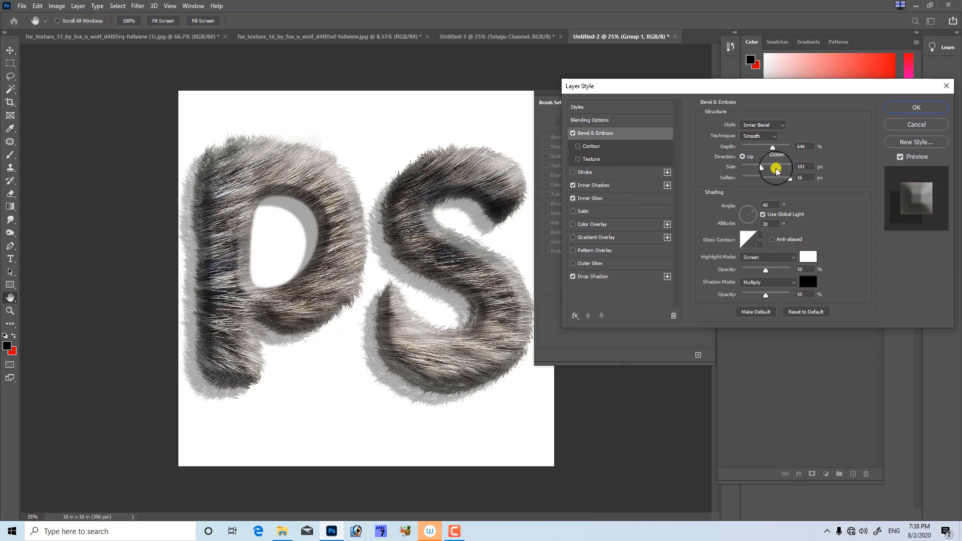
drag(765, 146, 750, 152)
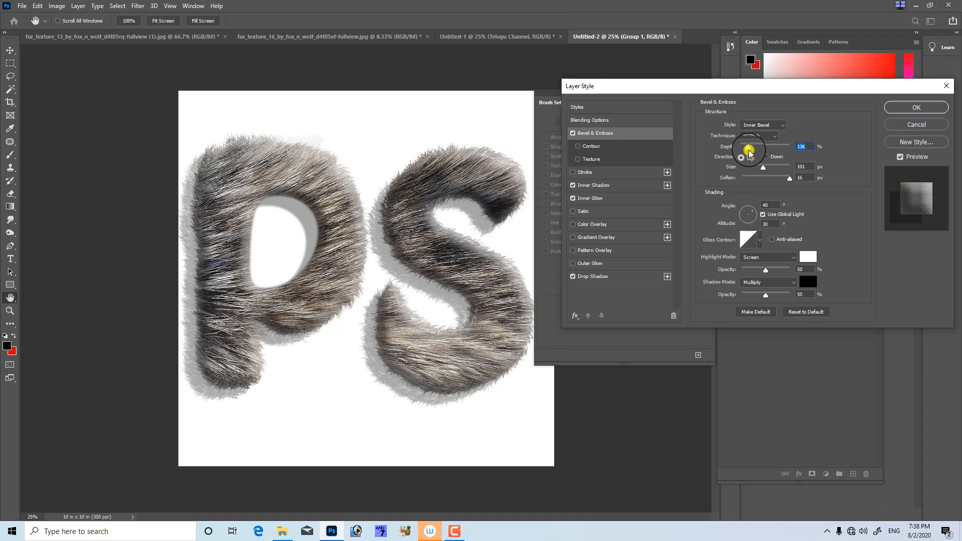
click(916, 108)
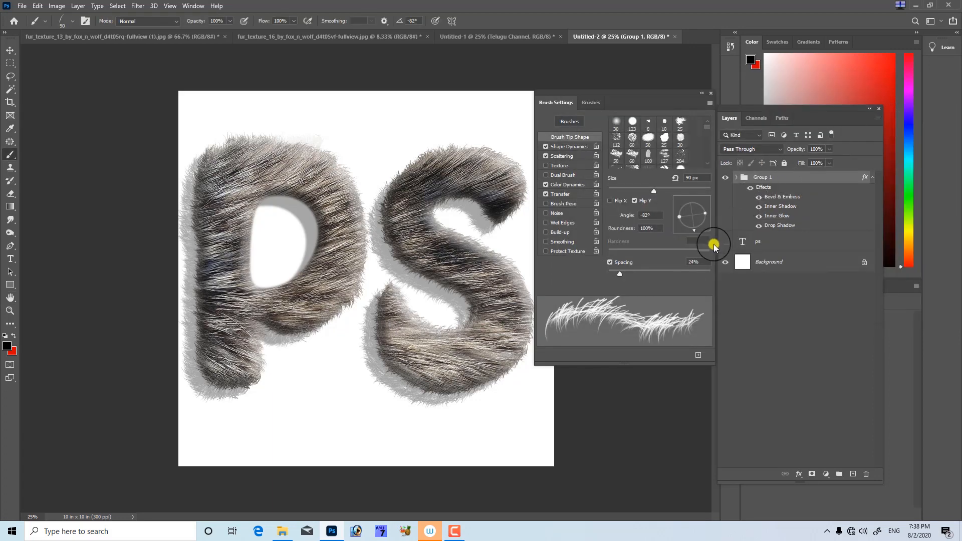
- Hide the ps text layer and convert the locked Background into a regular layer named Layer 0
click(725, 241)
click(769, 261)
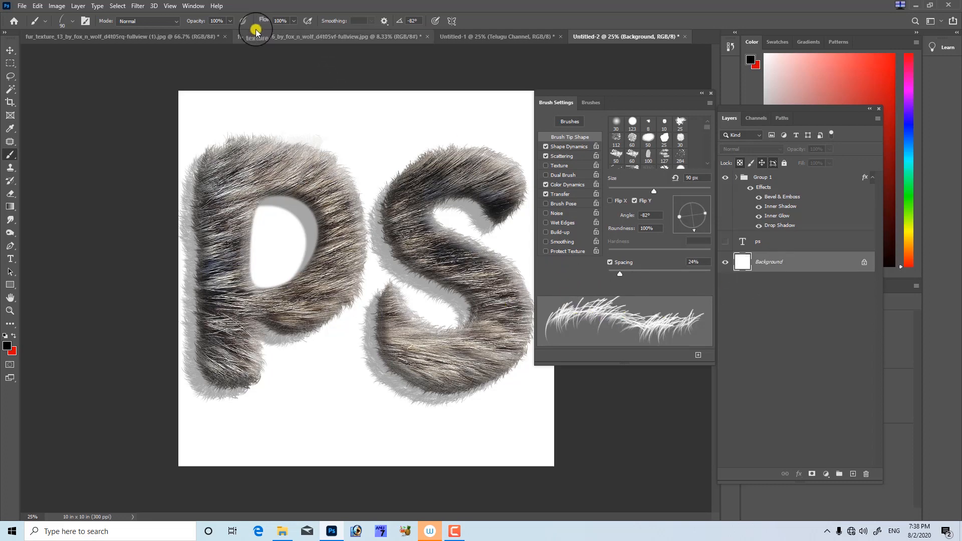
double_click(813, 264)
click(563, 153)
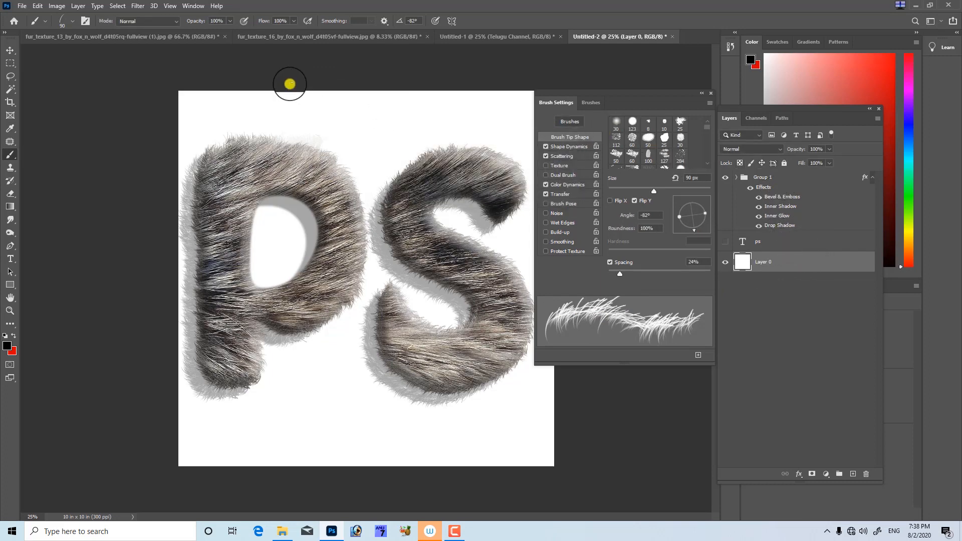
- Apply the Texturizer filter to Layer 0 with Canvas texture, 148% scaling, relief 2 and Top Right light
click(138, 6)
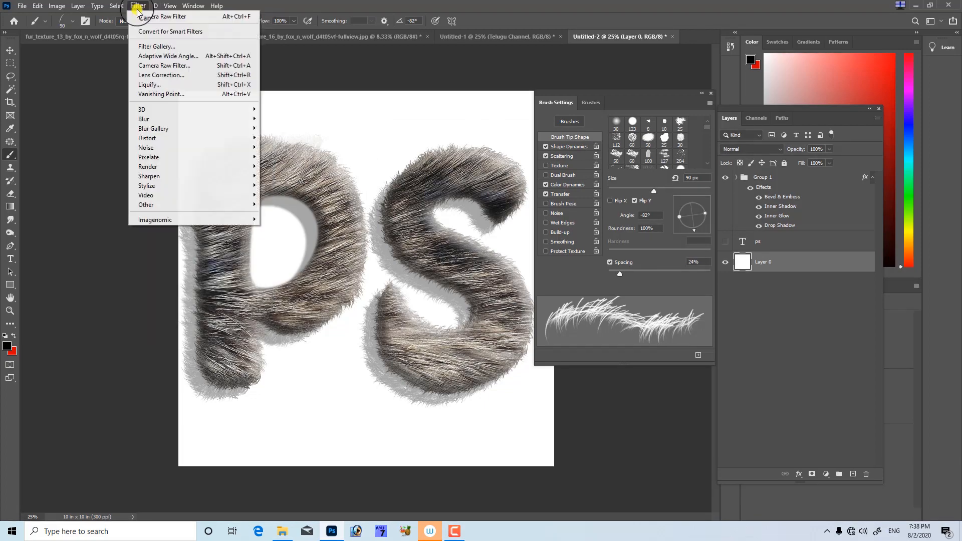
click(148, 45)
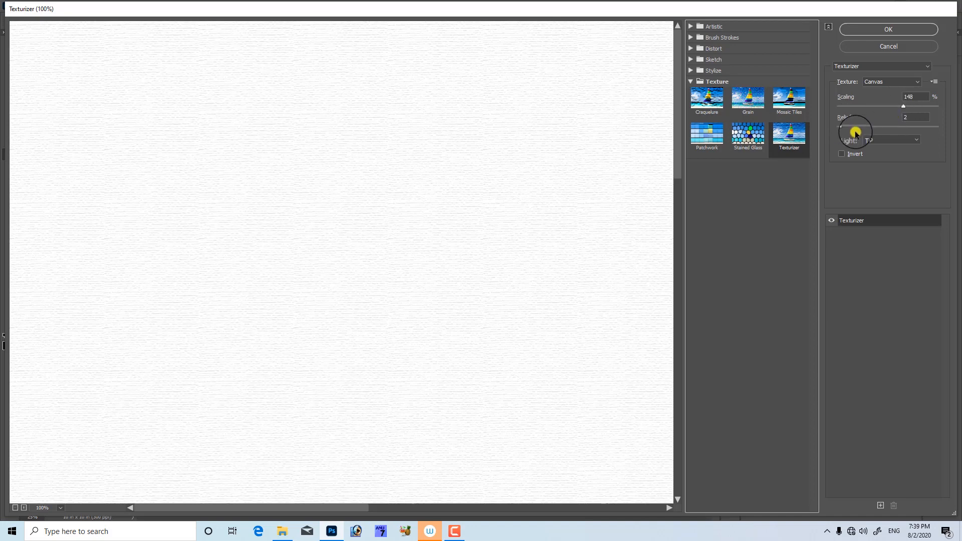
click(874, 139)
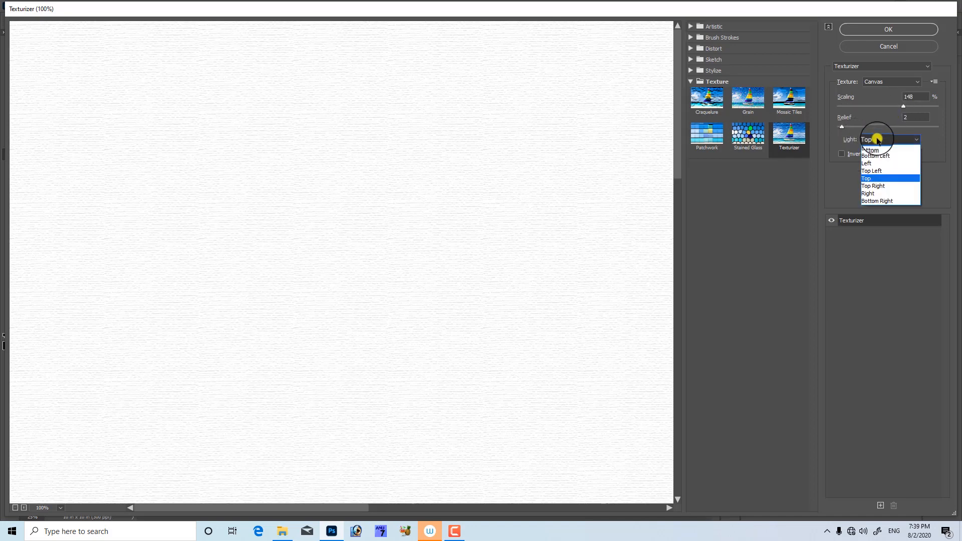
click(882, 179)
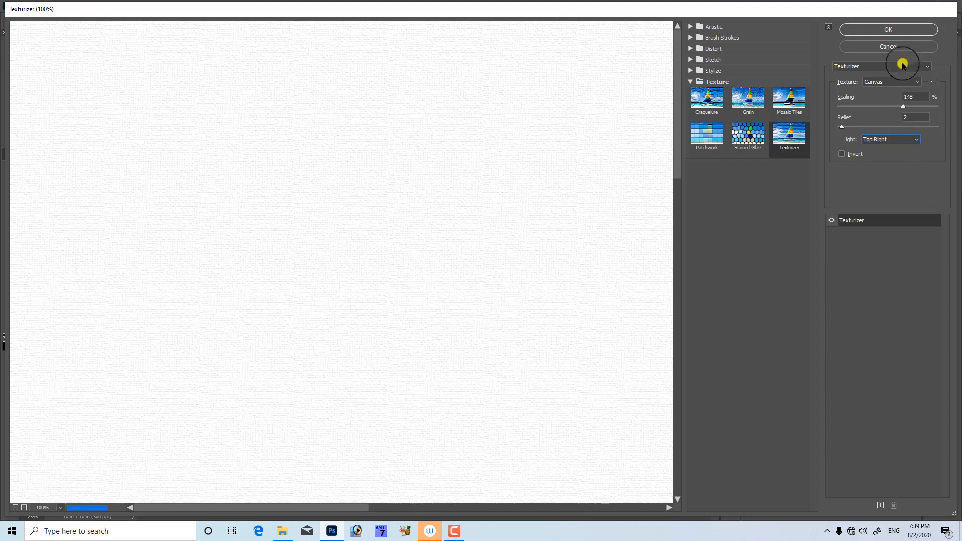
click(899, 28)
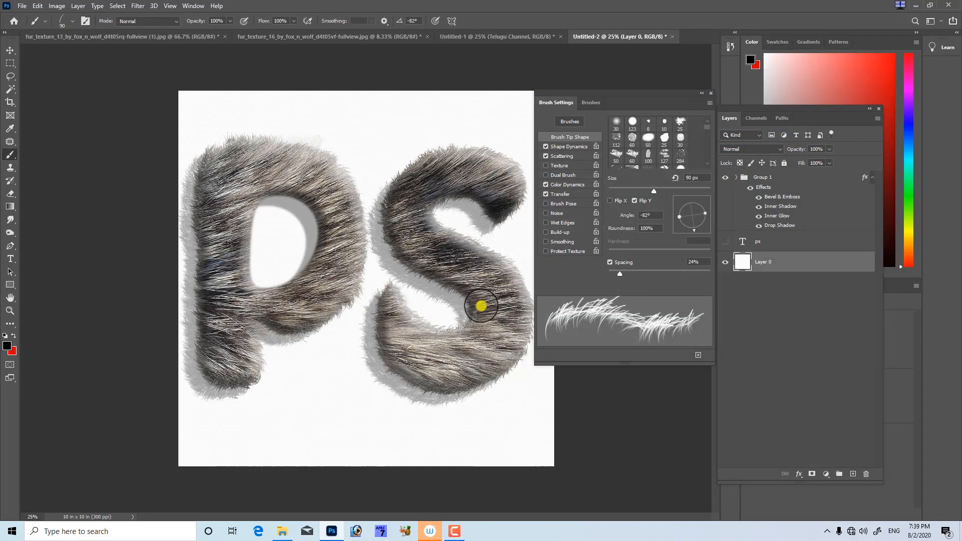
- Examine the background's canvas texture up close in the gap between the two fur letters
key(ctrl+plus)
key(ctrl+plus)
key(ctrl+plus)
key(ctrl+plus)
key(ctrl+plus)
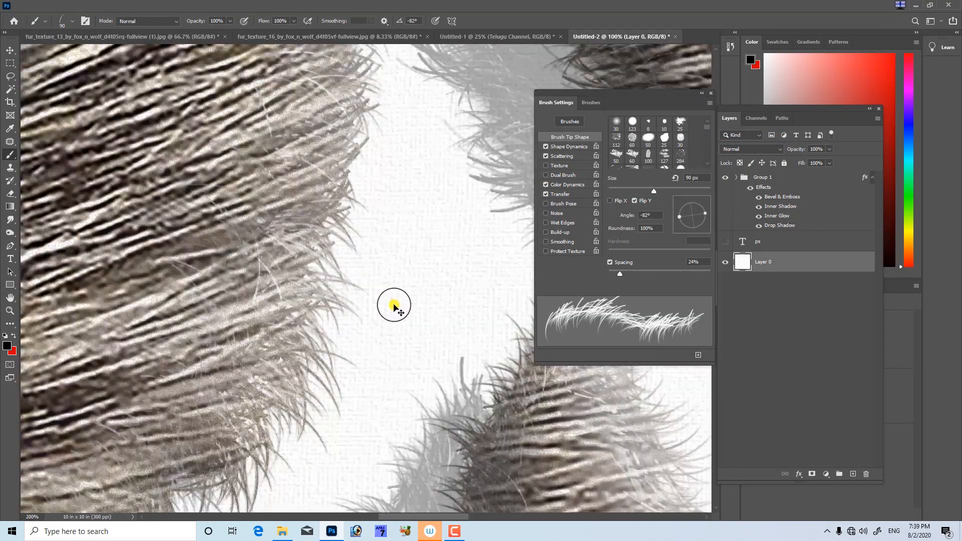
key(ctrl+plus)
key(ctrl+plus)
key(ctrl+plus)
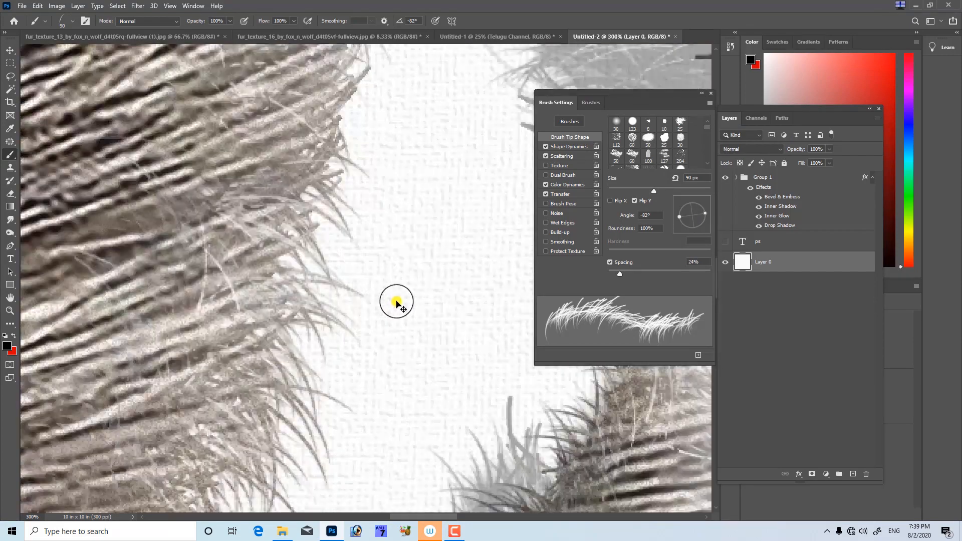
key(ctrl+minus)
key(ctrl+minus)
key(ctrl+minus)
key(ctrl+minus)
key(ctrl+minus)
key(ctrl+minus)
key(ctrl+minus)
key(ctrl+minus)
key(ctrl+minus)
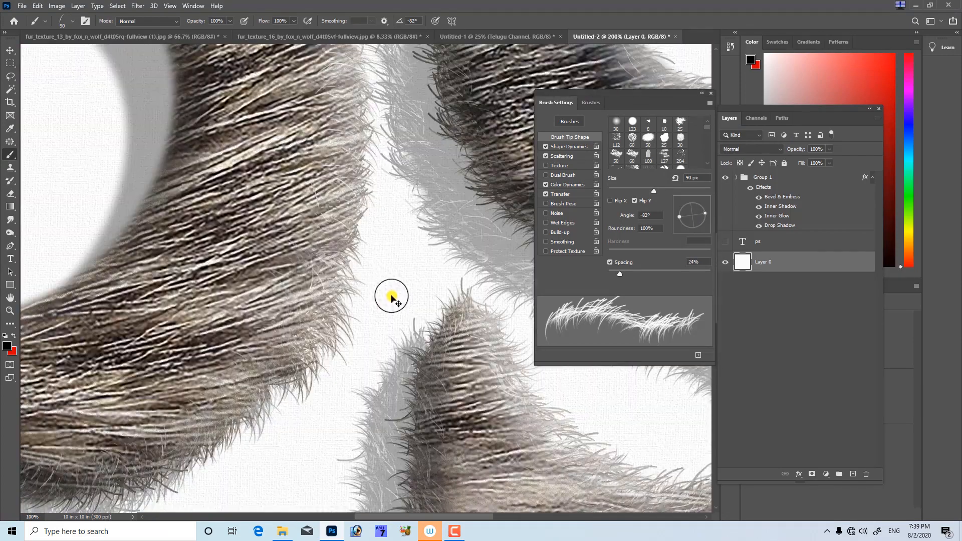
key(ctrl+minus)
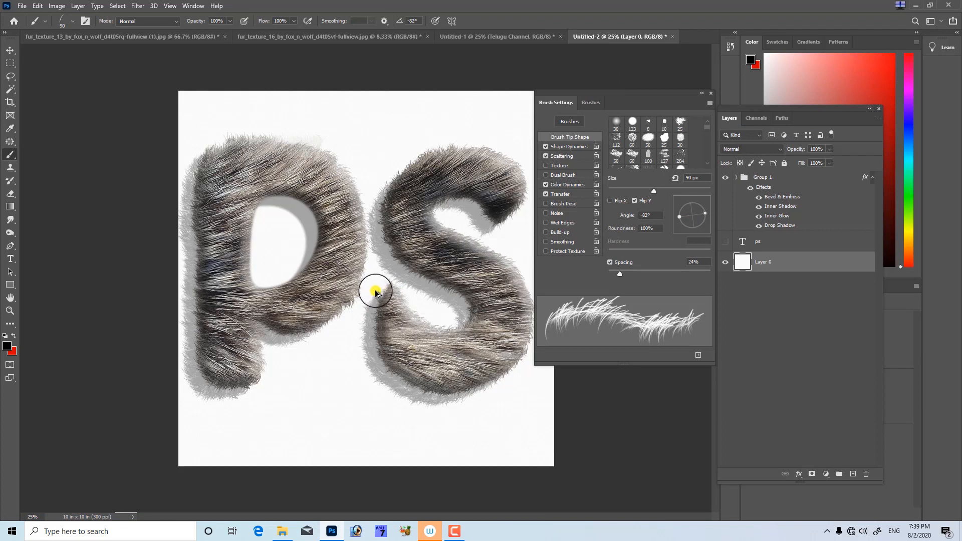
- Intensify the canvas texture on Layer 0, and apply the Camera Raw filter to it with vignetting at -100
key(ctrl+z)
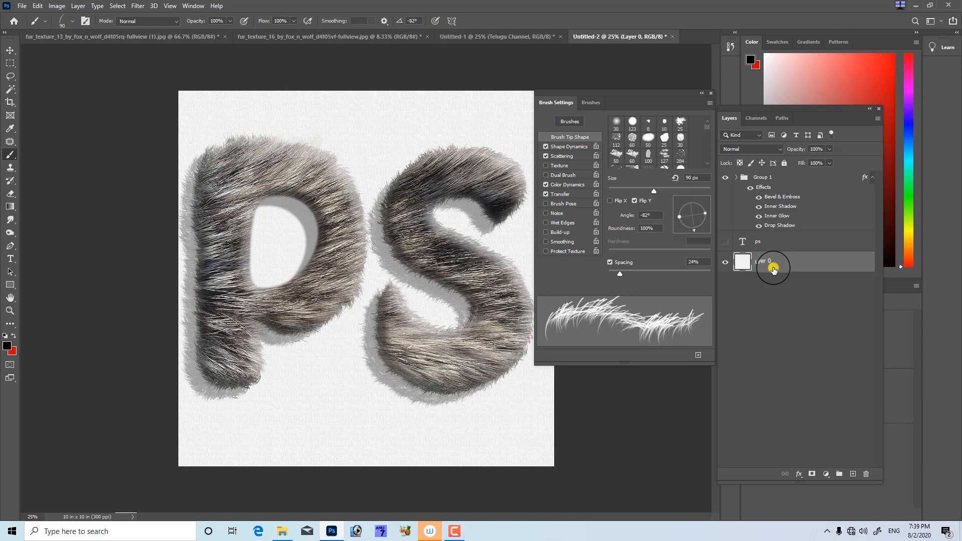
key(ctrl+shift+a)
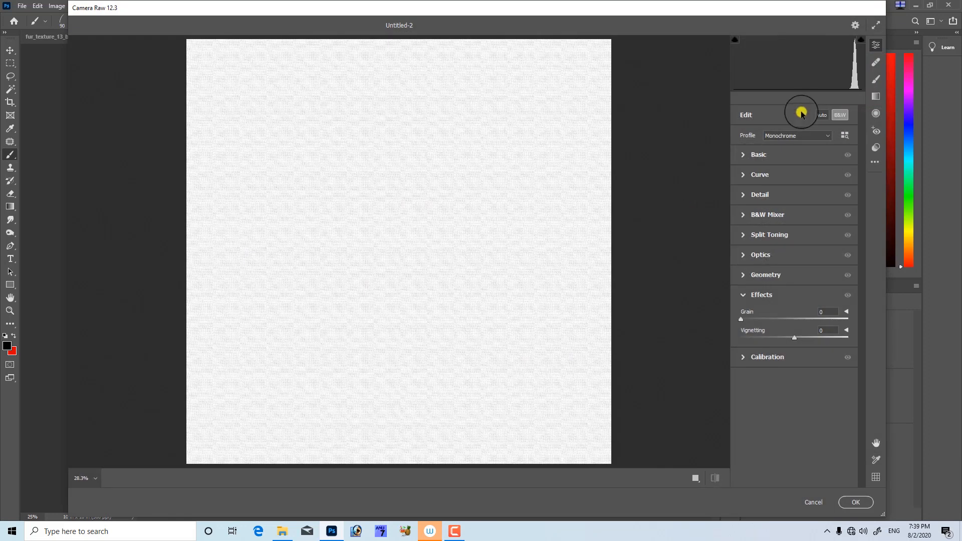
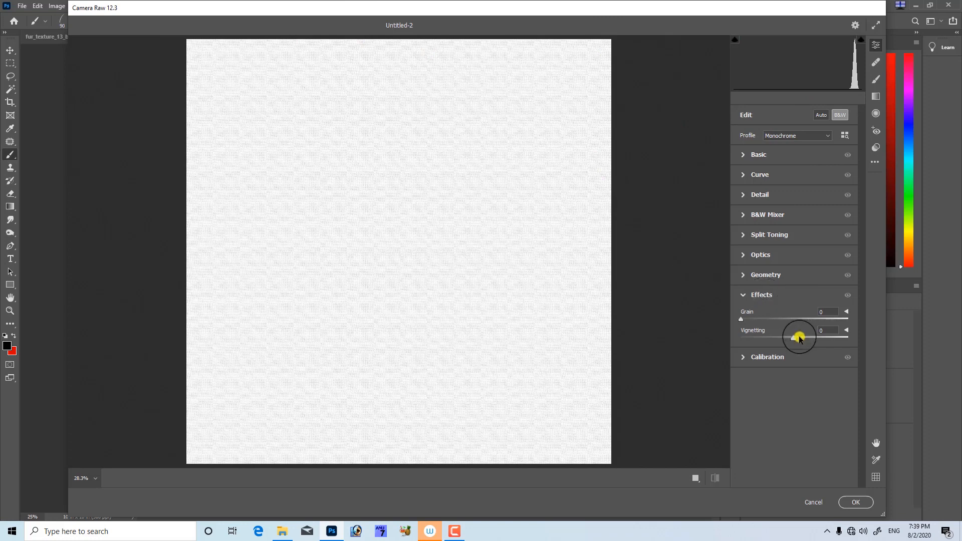
click(741, 296)
click(741, 296)
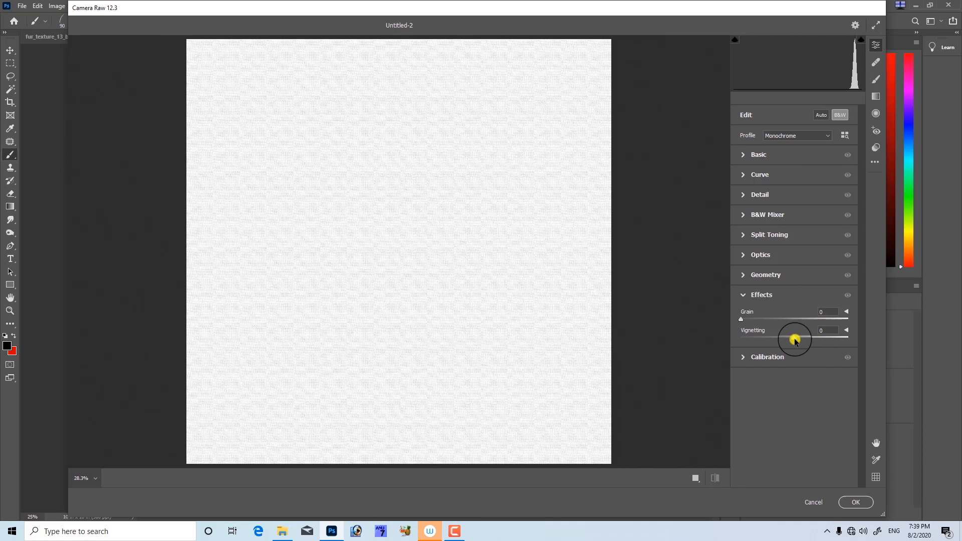
drag(795, 341, 734, 337)
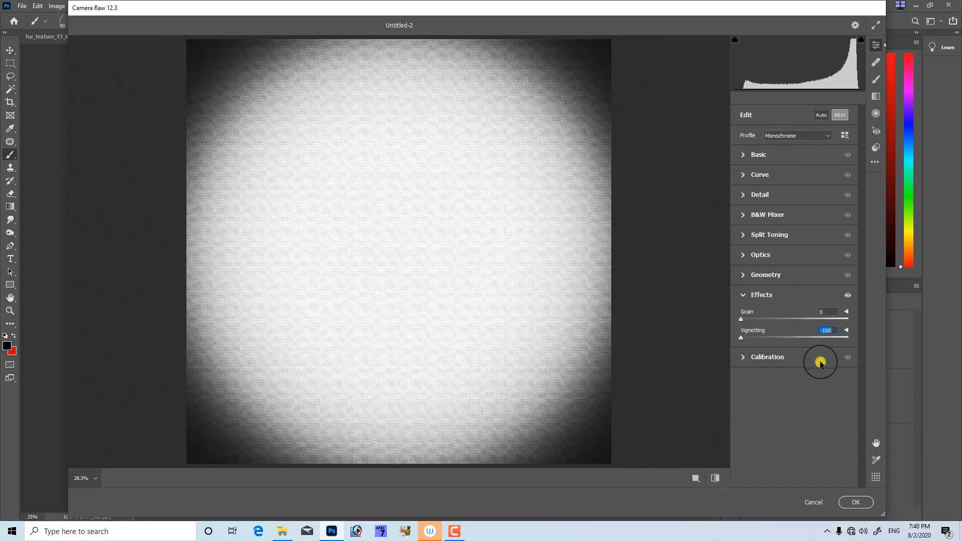
click(852, 501)
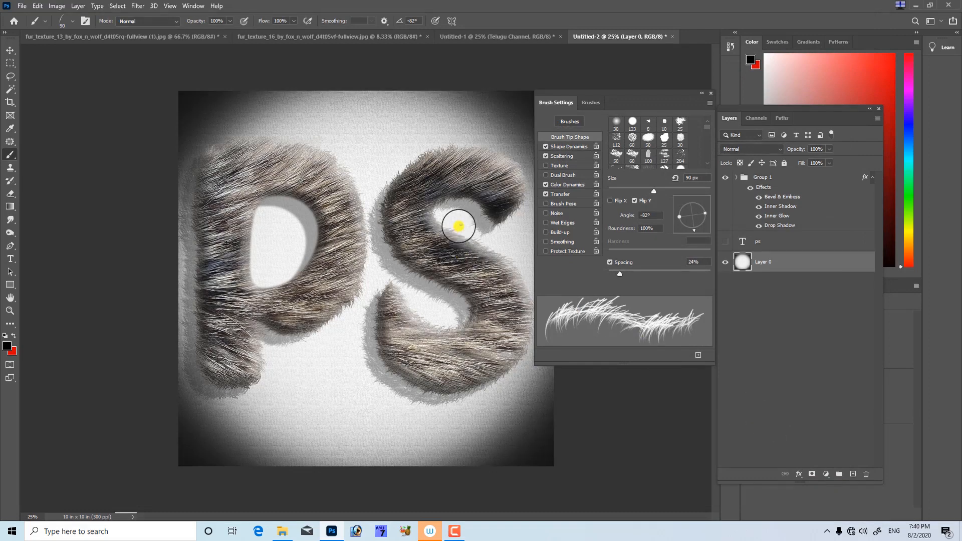
- Move the Brush Settings panel off the artwork and fade the background's Camera Raw vignette to 48% opacity
drag(663, 98, 803, 85)
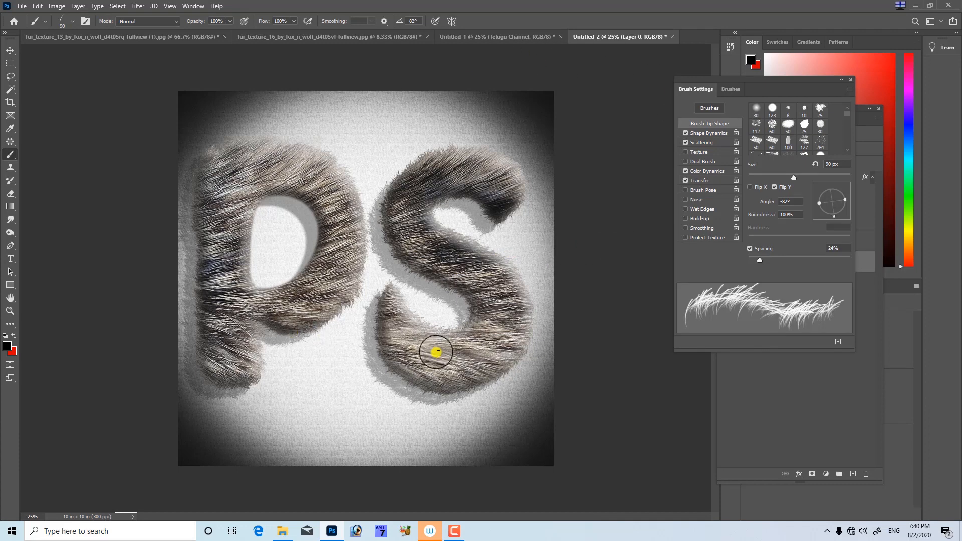
key(ctrl+shift+f)
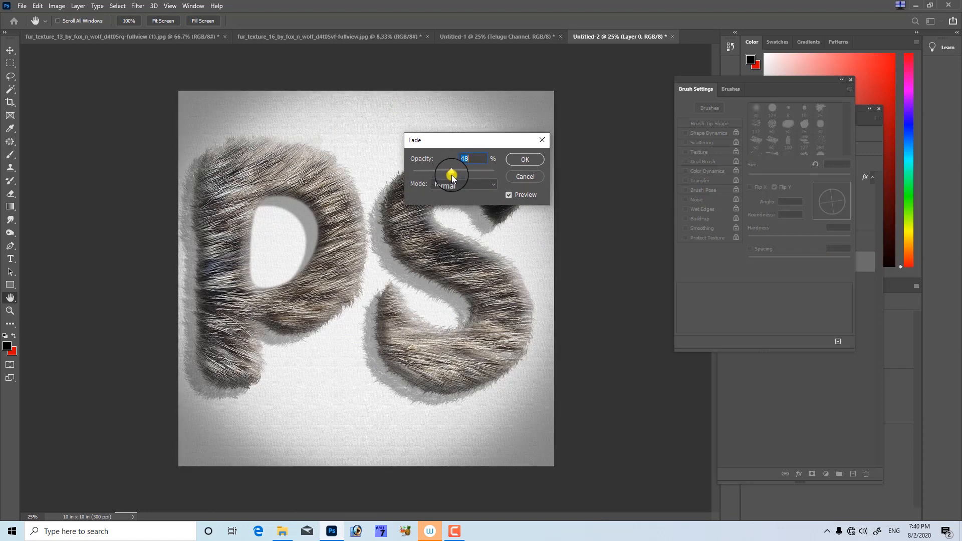
click(525, 160)
key(b)
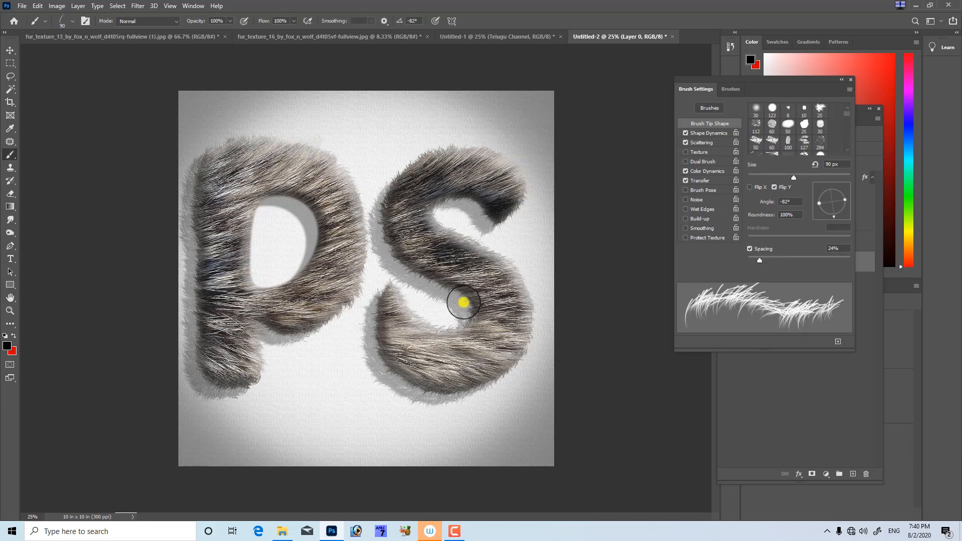
- Close the Brush Settings panel and select the fur letters' layer group, Group 1
key(ctrl+plus)
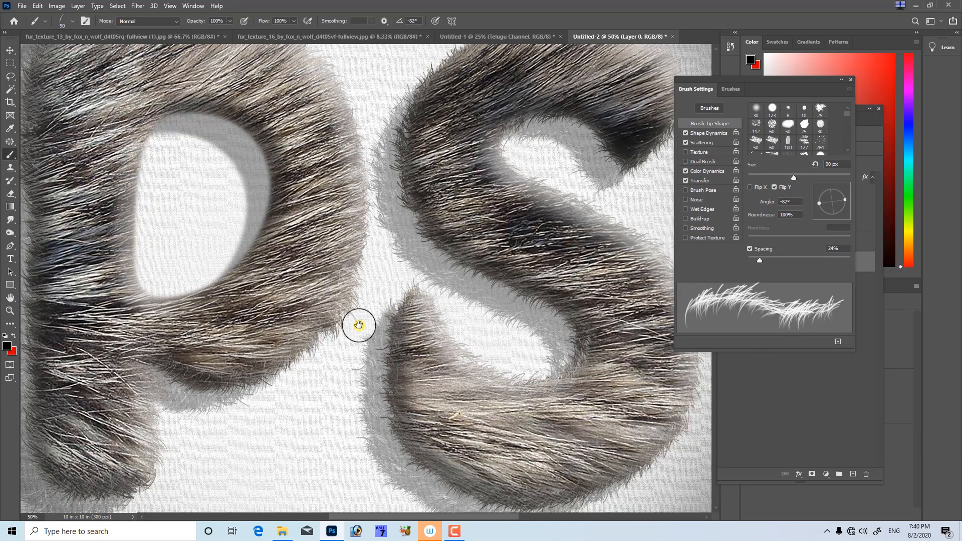
drag(359, 326, 390, 231)
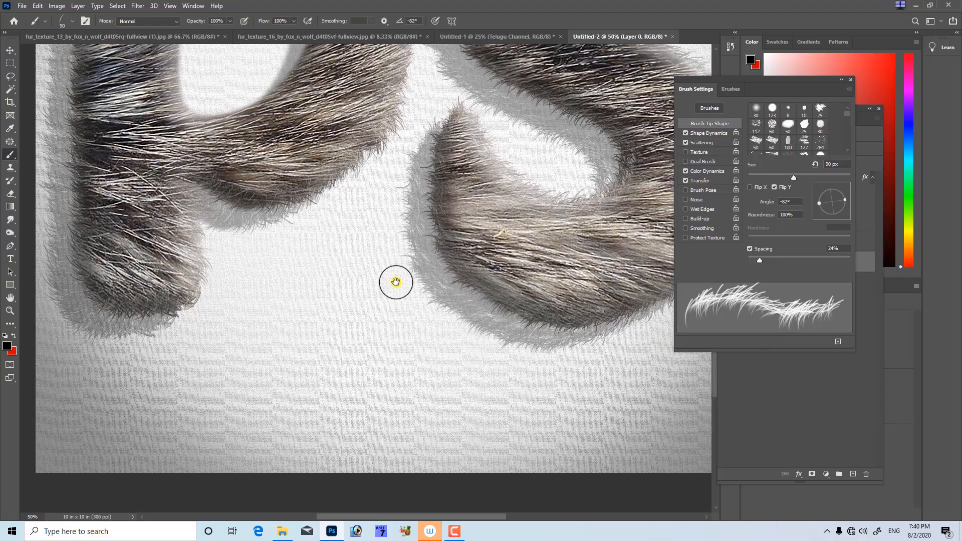
drag(528, 224, 504, 317)
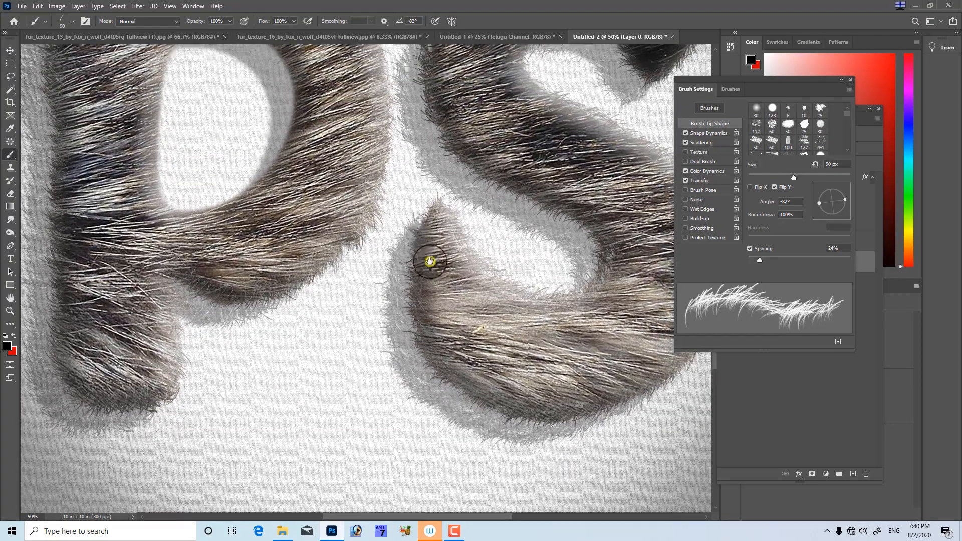
drag(427, 220, 440, 323)
drag(453, 270, 411, 300)
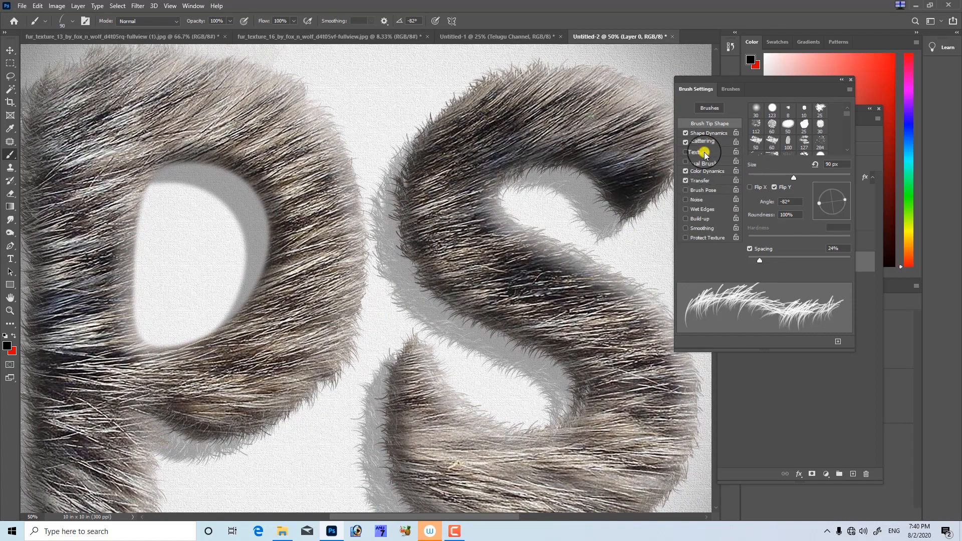
mouse_move(767, 79)
mouse_down()
mouse_move(729, 75)
mouse_move(676, 117)
mouse_up()
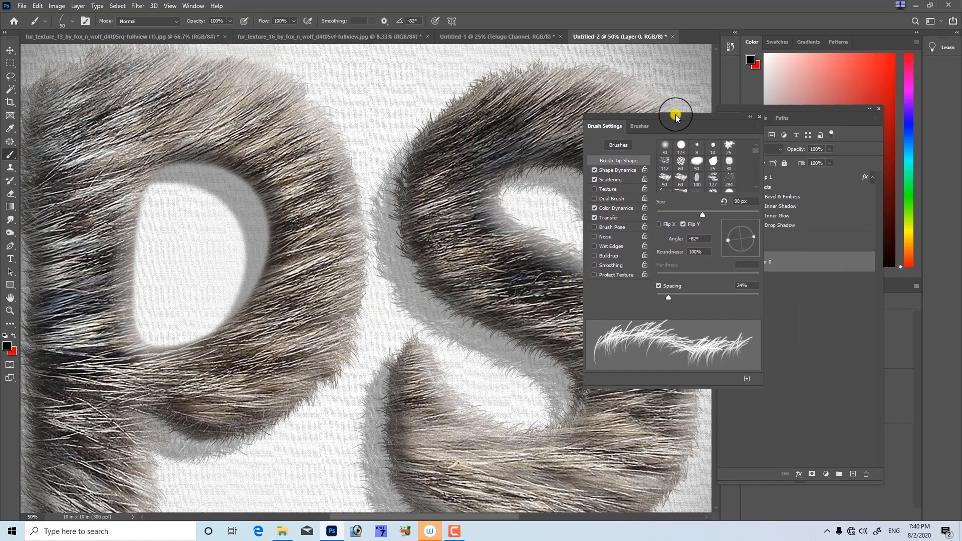
click(758, 117)
click(768, 179)
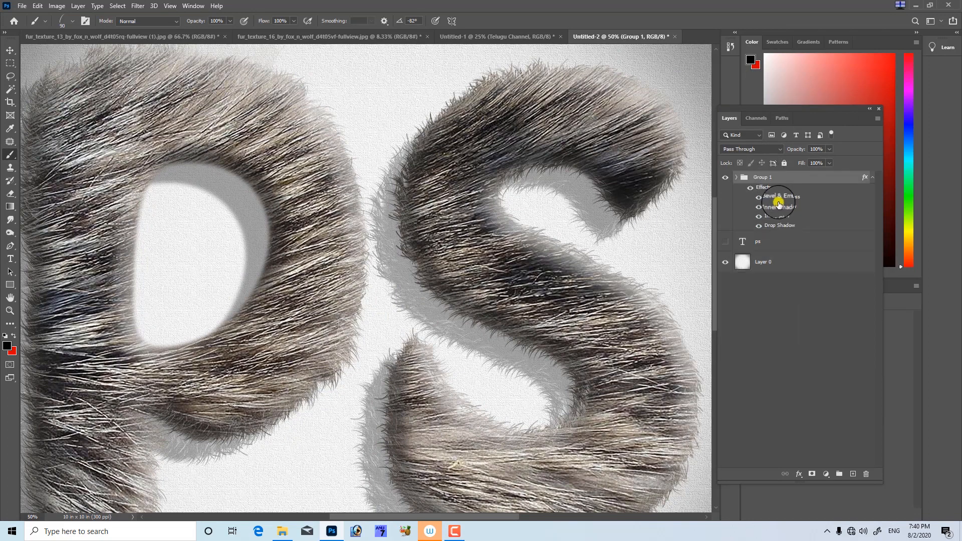
- Bring Group 1's drop shadow closer to the fur letters by reducing its Distance, and apply the layer style
double_click(781, 228)
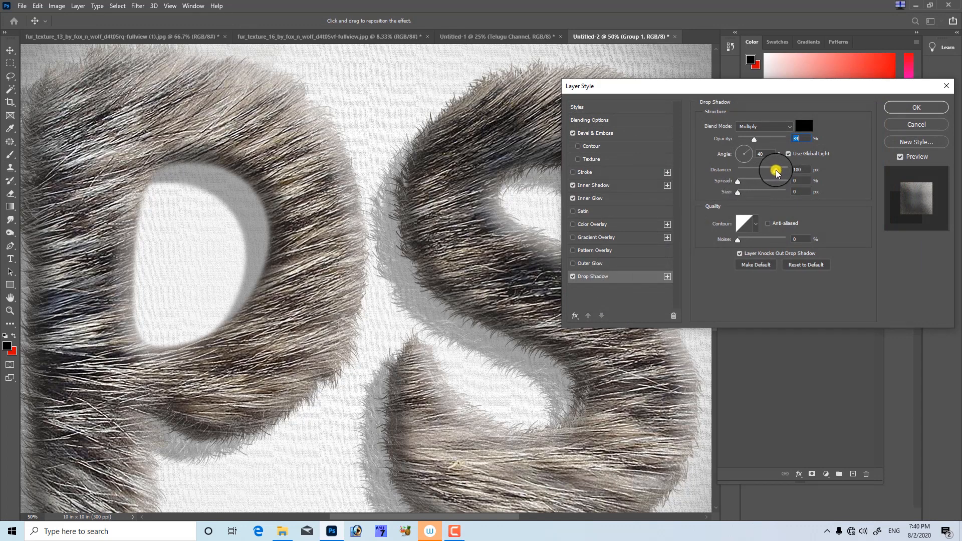
drag(776, 173, 764, 175)
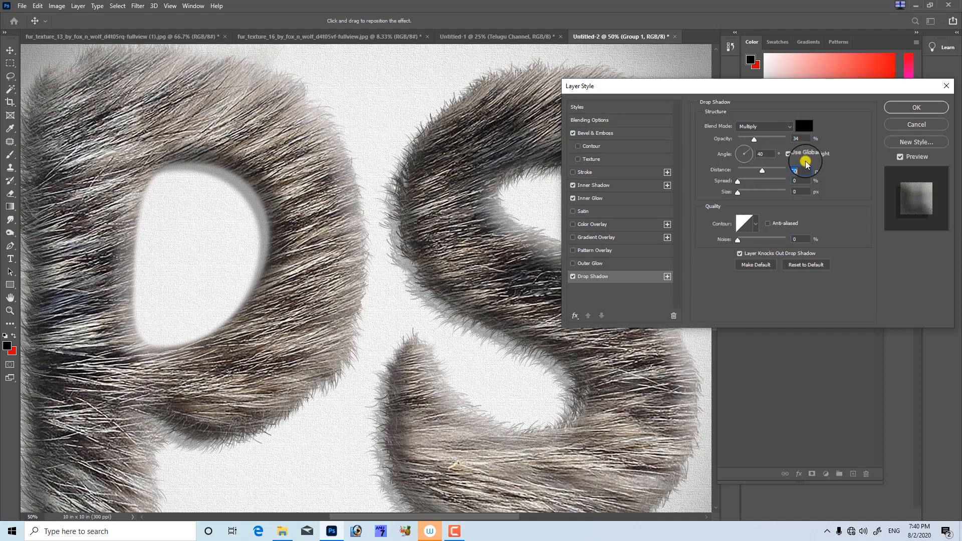
click(916, 107)
key(ctrl+minus)
key(ctrl+minus)
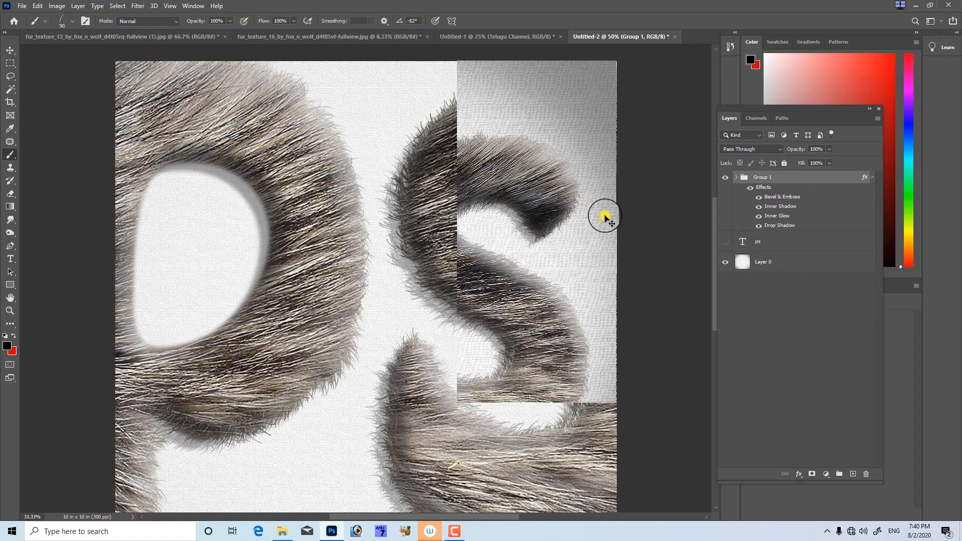
key(ctrl+plus)
key(ctrl+plus)
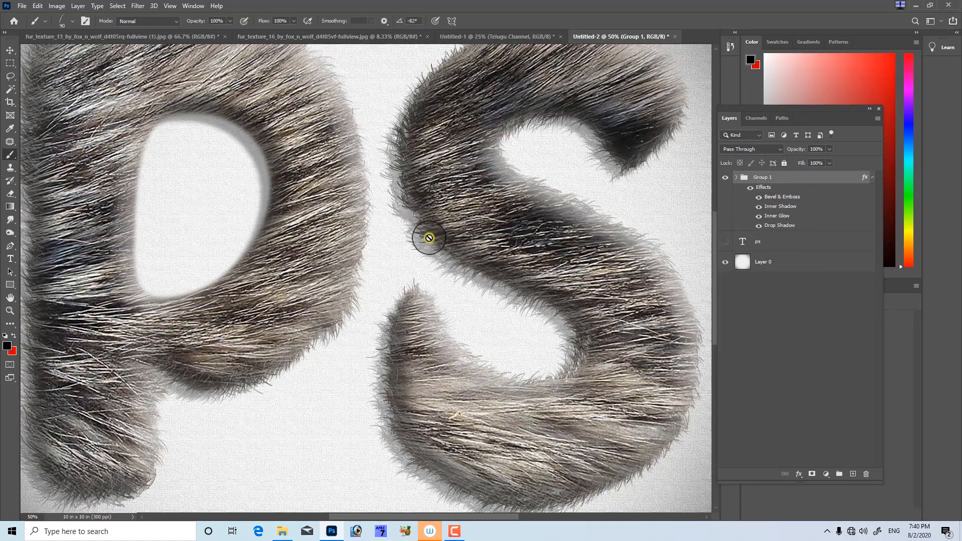
drag(378, 252, 451, 261)
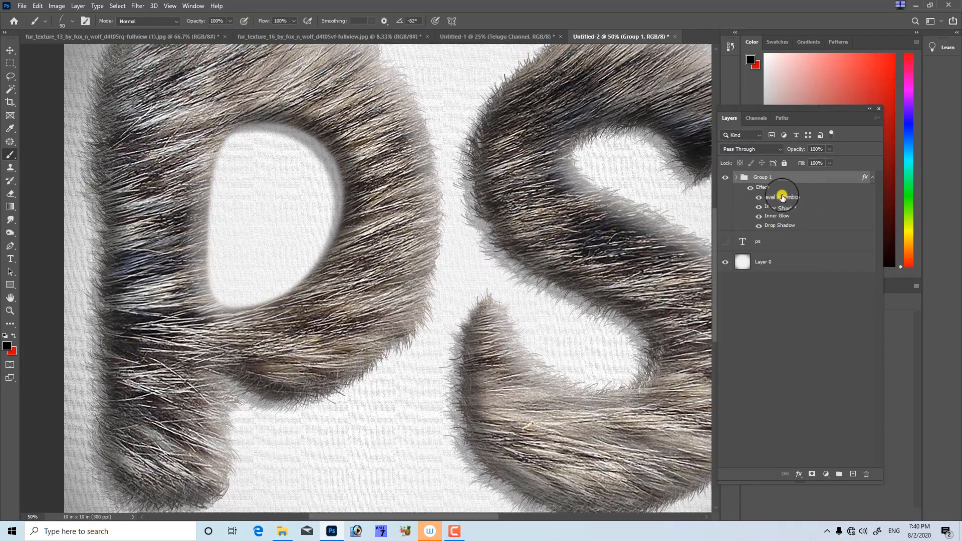
- Set Group 1's Inner Shadow opacity to 91% and its noise to 43%
double_click(768, 190)
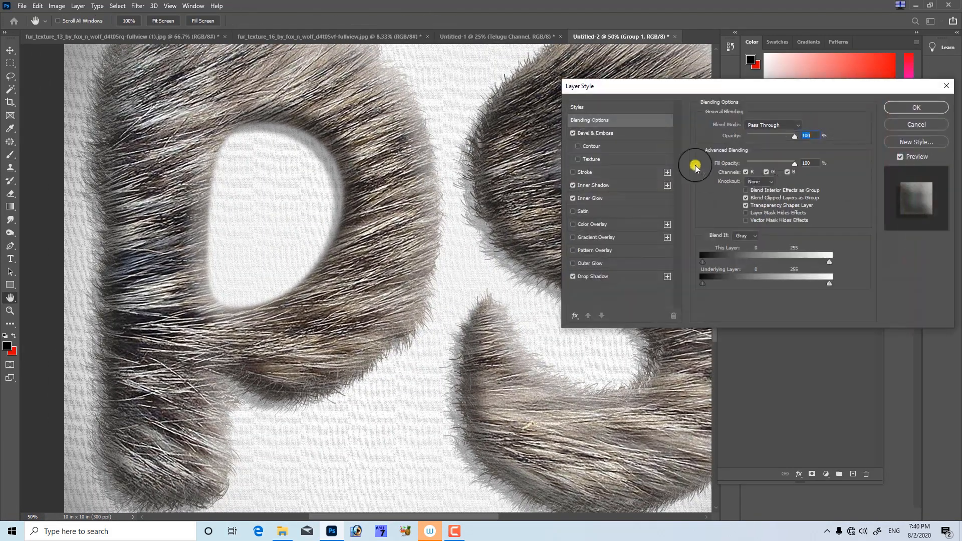
click(598, 190)
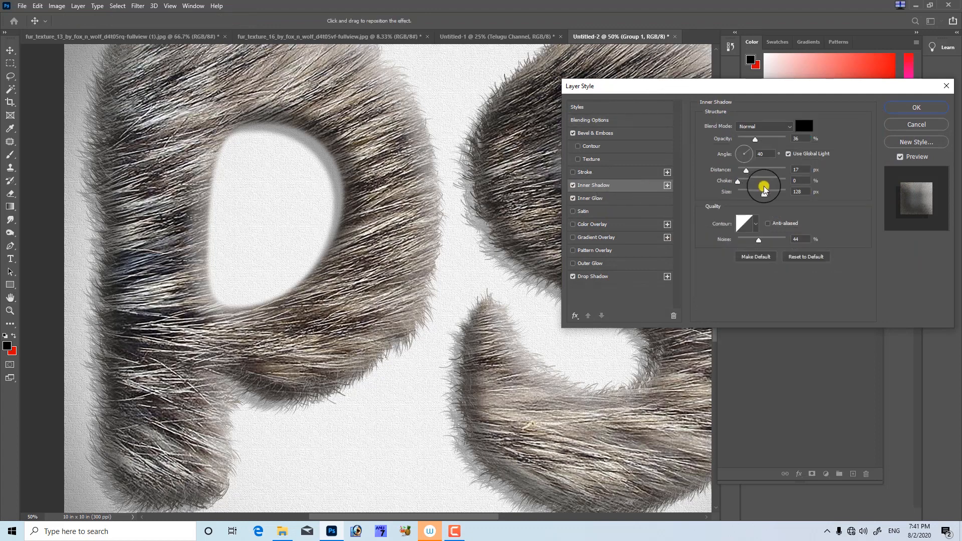
drag(769, 136, 781, 145)
mouse_move(758, 240)
mouse_down()
mouse_move(749, 239)
mouse_move(758, 244)
mouse_up()
- Check the inner shadow grain on the fur up close, set its noise to 0%, and apply the layer style
key(ctrl+plus)
key(ctrl+plus)
key(ctrl+plus)
key(ctrl+plus)
key(ctrl+plus)
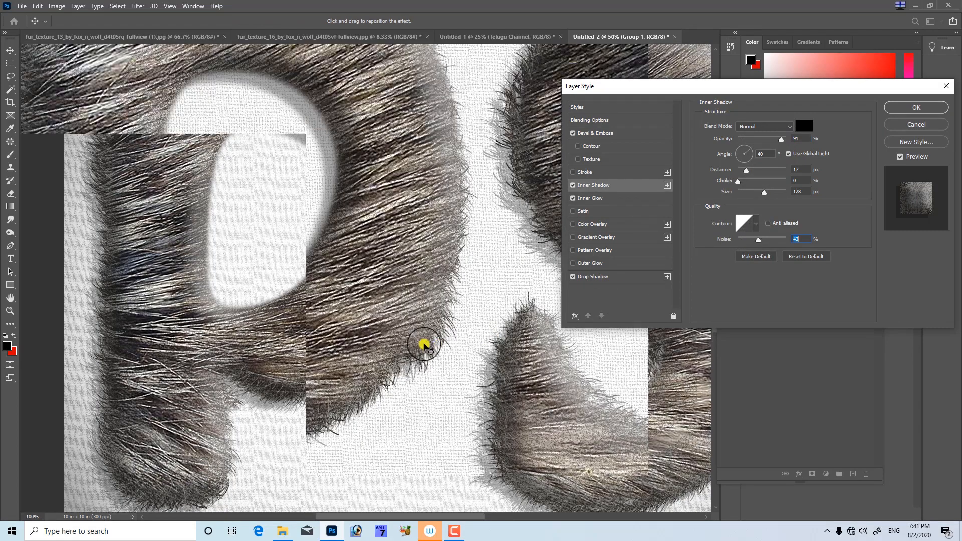
key(ctrl+plus)
drag(439, 352, 284, 237)
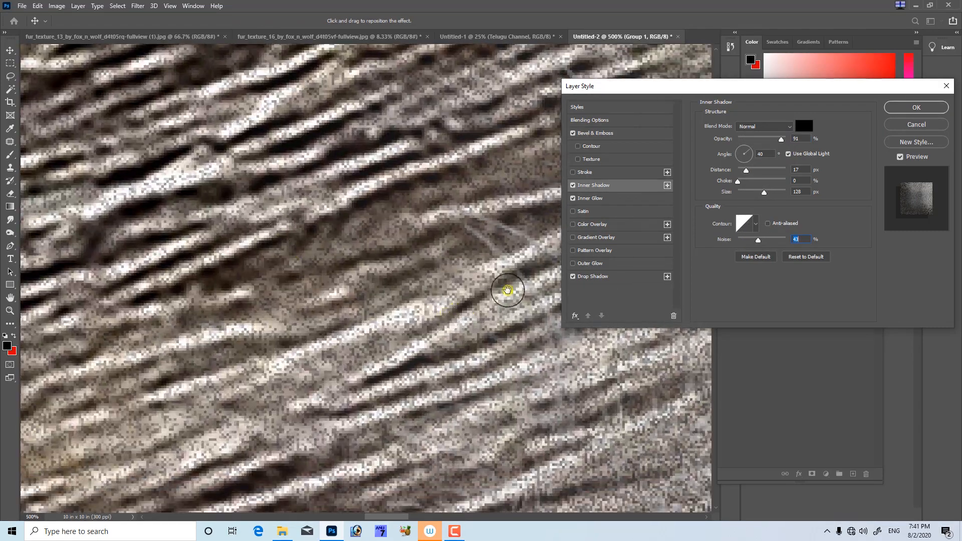
drag(758, 240, 724, 243)
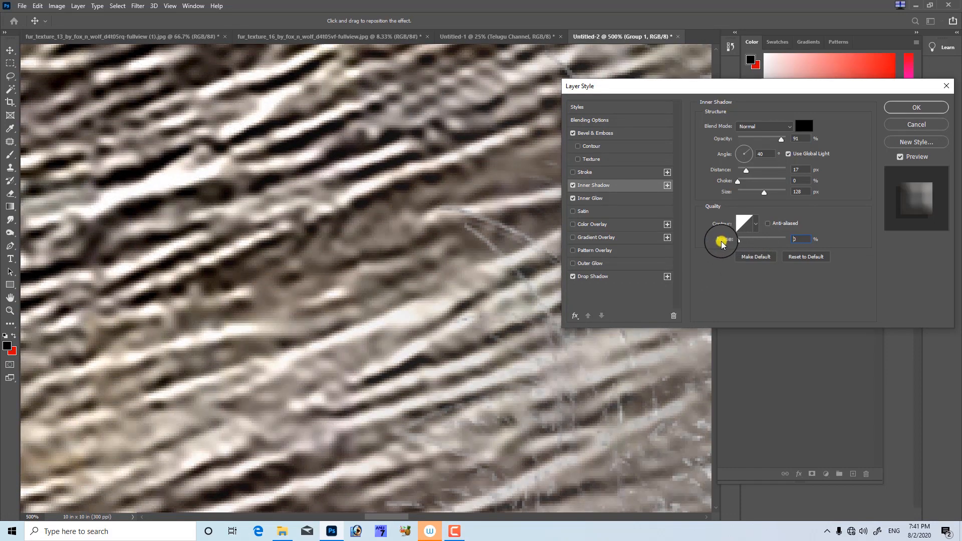
key(ctrl+minus)
key(ctrl+minus)
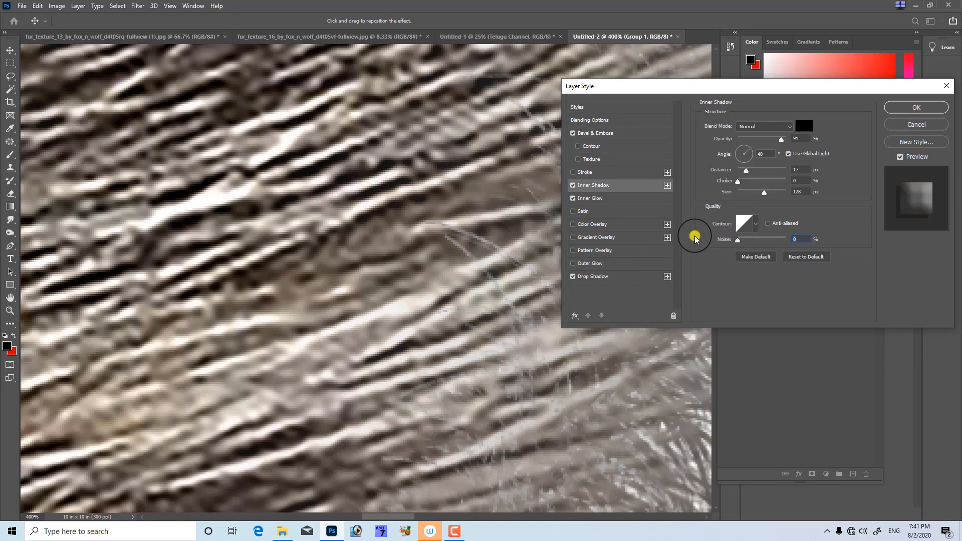
mouse_move(744, 244)
mouse_down()
mouse_move(794, 241)
mouse_move(670, 249)
mouse_move(742, 241)
mouse_move(737, 249)
mouse_up()
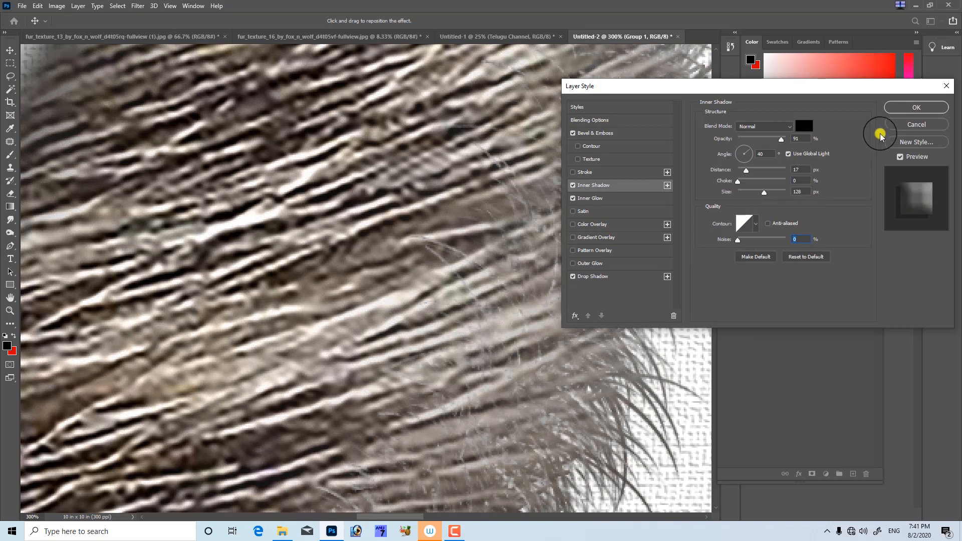
click(912, 106)
key(b)
scroll(641, 172, down, 3)
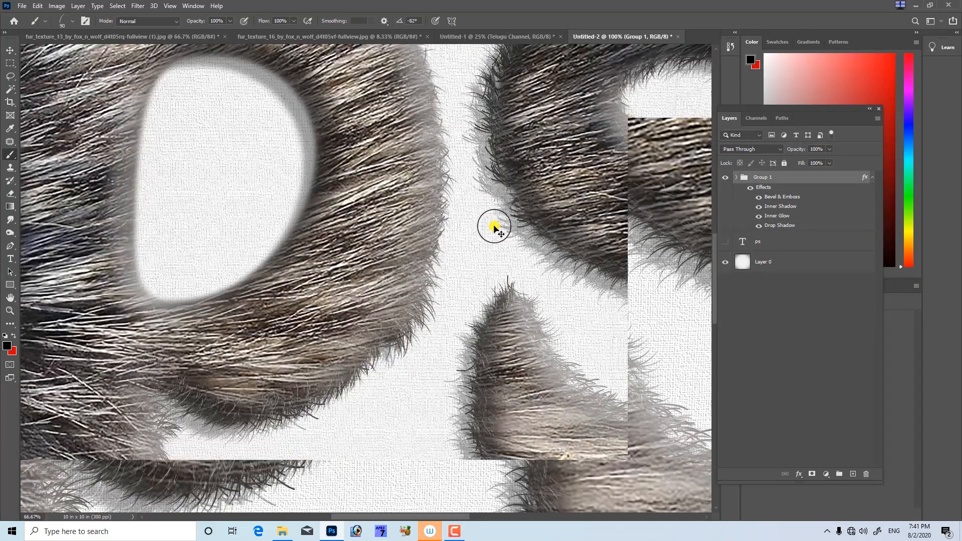
scroll(493, 228, down, 4)
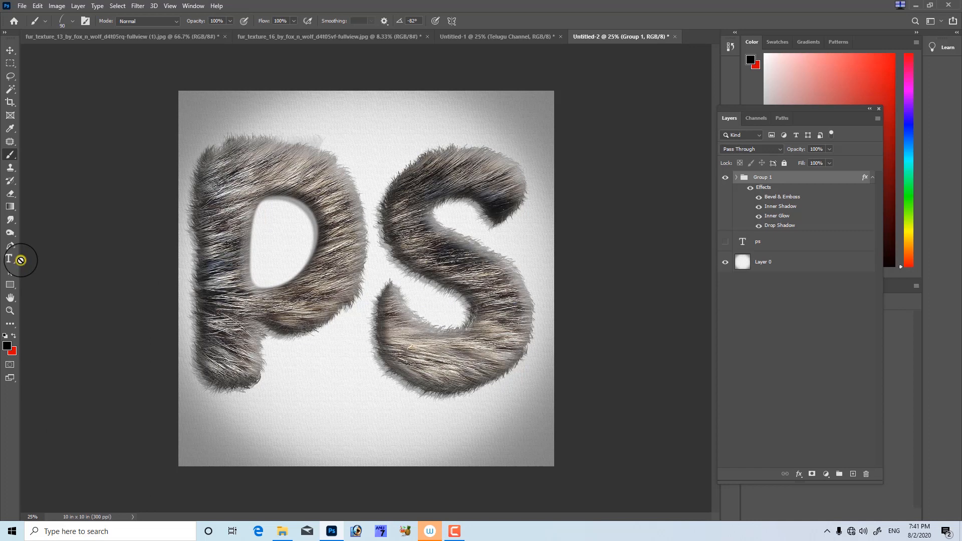
- Add a Hobo Std text line beginning with "photoshop" below the fur letters
click(11, 259)
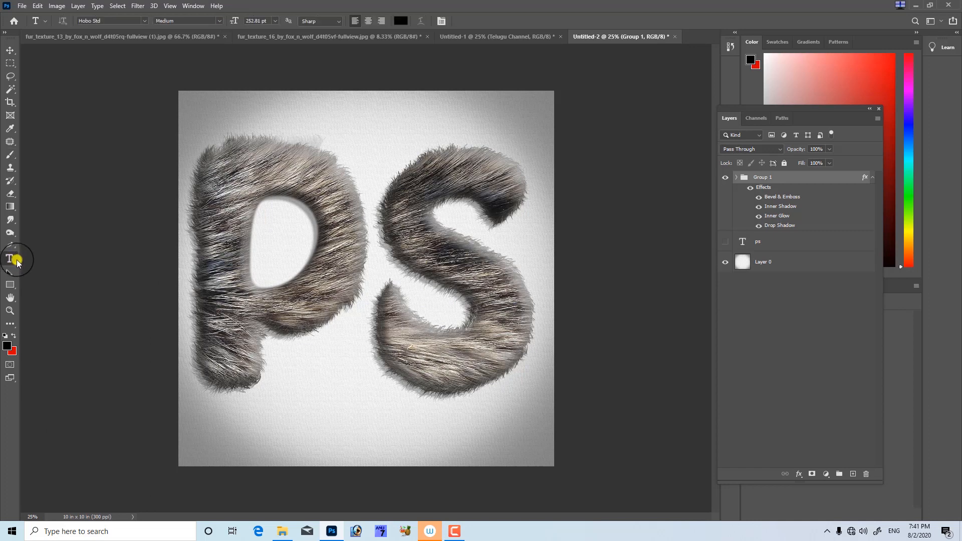
click(260, 440)
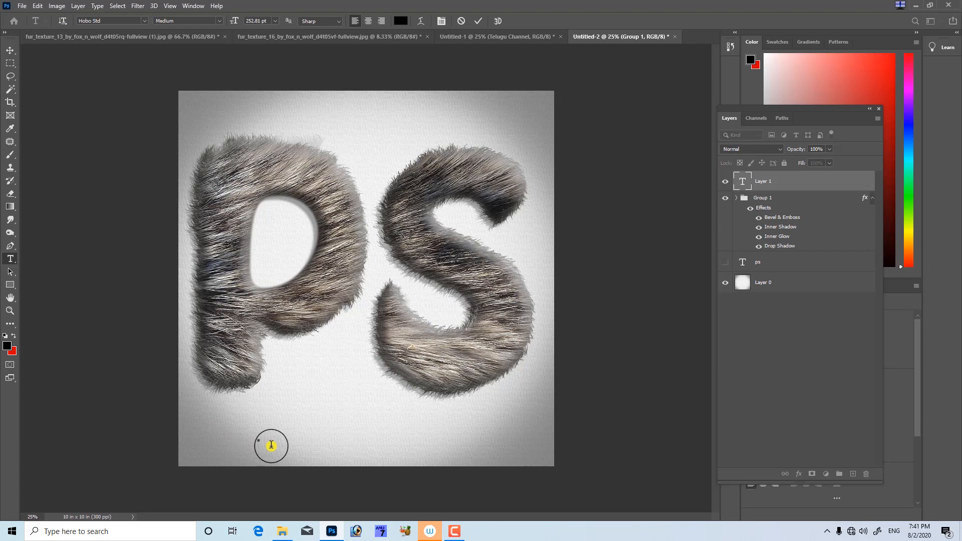
text(photo)
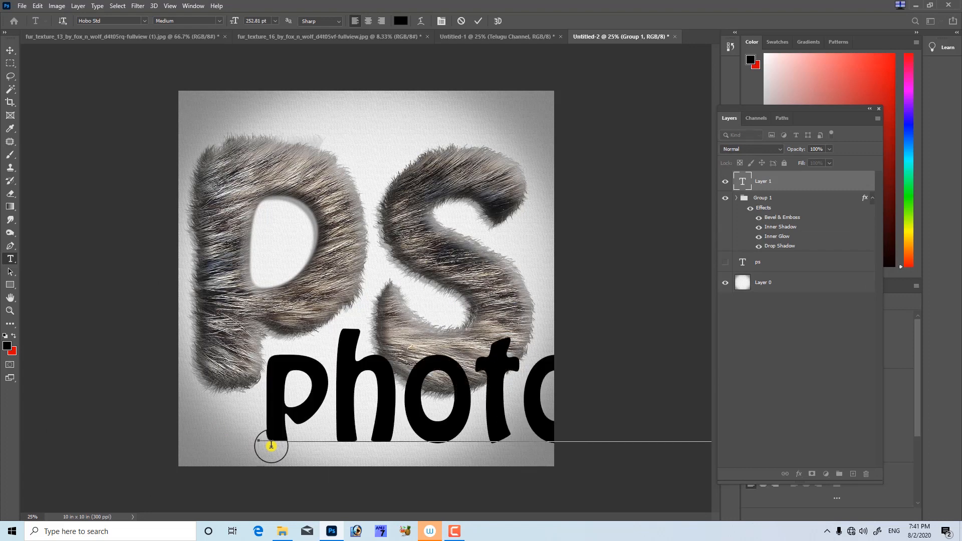
- Select the entire new text line and shrink its font size to 117.81 pt
key(ctrl+a)
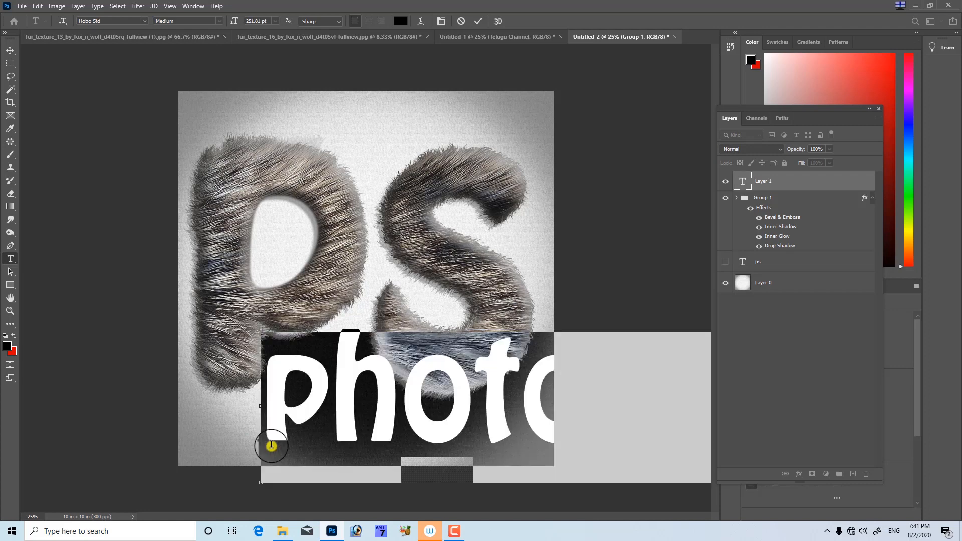
key(ctrl+shift+comma)
key(ctrl+shift+comma)
key(ctrl+shift+comma)
key(ctrl+shift+comma)
key(ctrl+shift+comma)
key(ctrl+shift+comma)
key(ctrl+shift+comma)
key(ctrl+shift+comma)
key(ctrl+shift+comma)
key(ctrl+shift+comma)
key(ctrl+shift+comma)
key(ctrl+shift+comma)
key(ctrl+shift+comma)
key(ctrl+shift+comma)
key(ctrl+shift+comma)
key(ctrl+shift+comma)
key(ctrl+shift+comma)
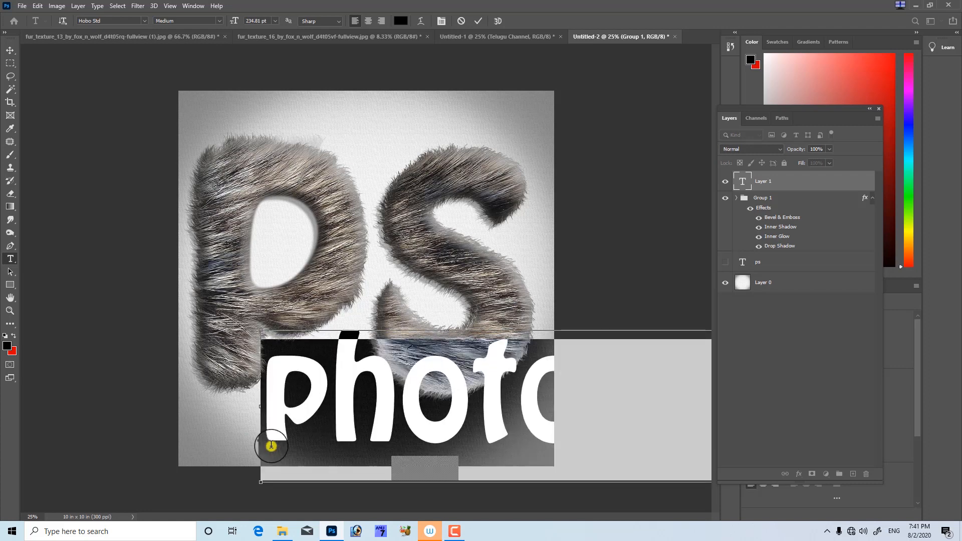
key(ctrl+shift+comma)
key(ctrl+shift+comma)
key(ctrl+shift+comma)
key(ctrl+shift+comma)
key(ctrl+shift+comma)
key(ctrl+shift+comma)
key(ctrl+shift+comma)
key(ctrl+shift+comma)
key(ctrl+shift+comma)
key(ctrl+shift+comma)
key(ctrl+shift+comma)
key(ctrl+shift+comma)
key(ctrl+shift+comma)
key(ctrl+shift+comma)
key(ctrl+shift+comma)
key(ctrl+shift+comma)
key(ctrl+shift+comma)
key(ctrl+shift+comma)
key(ctrl+shift+comma)
key(ctrl+shift+comma)
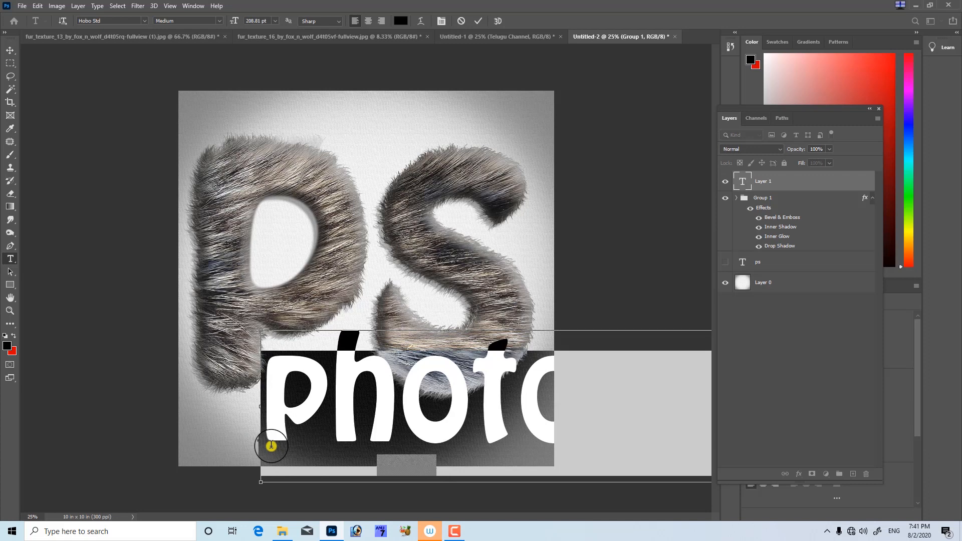
key(ctrl+shift+comma)
key(ctrl+shift+comma)
key(ctrl+shift+comma)
key(ctrl+shift+comma)
key(ctrl+shift+comma)
key(ctrl+shift+comma)
key(ctrl+shift+comma)
key(ctrl+shift+comma)
key(ctrl+shift+comma)
key(ctrl+shift+comma)
key(ctrl+shift+comma)
key(ctrl+shift+comma)
key(ctrl+shift+comma)
key(ctrl+shift+comma)
key(ctrl+shift+comma)
key(ctrl+shift+comma)
key(ctrl+shift+comma)
key(ctrl+shift+comma)
key(ctrl+shift+comma)
key(ctrl+shift+comma)
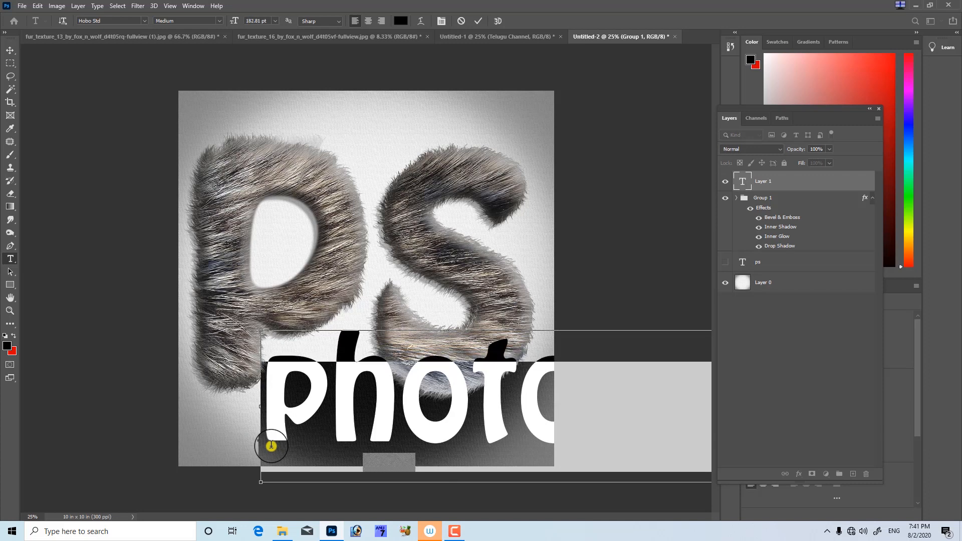
key(ctrl+shift+comma)
key(ctrl+shift+comma)
key(ctrl+shift+comma)
key(ctrl+shift+comma)
key(ctrl+shift+comma)
key(ctrl+shift+comma)
key(ctrl+shift+comma)
key(ctrl+shift+comma)
key(ctrl+shift+comma)
key(ctrl+shift+comma)
key(ctrl+shift+comma)
key(ctrl+shift+comma)
key(ctrl+shift+comma)
key(ctrl+shift+comma)
key(ctrl+shift+comma)
key(ctrl+shift+comma)
key(ctrl+shift+comma)
key(ctrl+shift+comma)
key(ctrl+shift+comma)
key(ctrl+shift+comma)
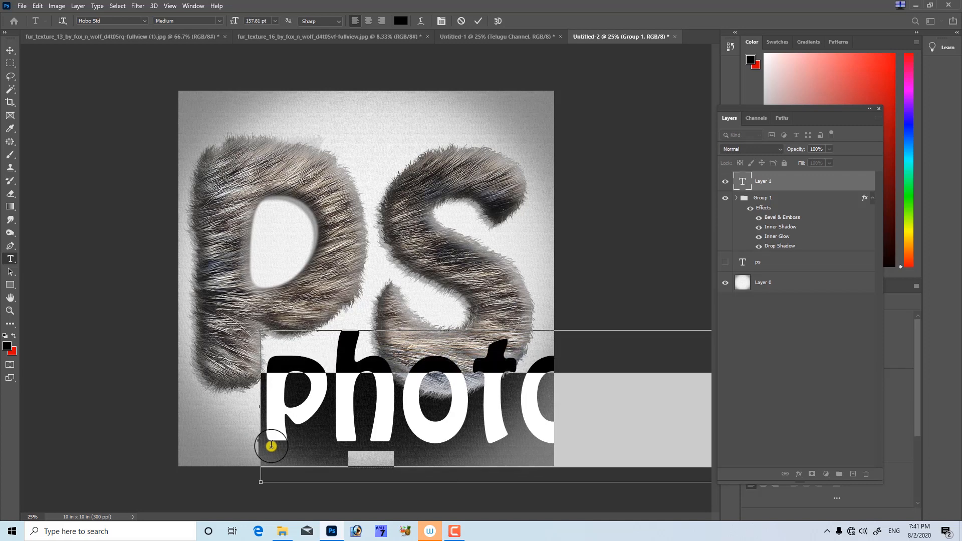
key(ctrl+shift+comma)
key(ctrl+shift+comma)
key(ctrl+shift+comma)
key(ctrl+shift+comma)
key(ctrl+shift+comma)
key(ctrl+shift+comma)
key(ctrl+shift+comma)
key(ctrl+shift+comma)
key(ctrl+shift+comma)
key(ctrl+shift+comma)
key(ctrl+shift+comma)
key(ctrl+shift+comma)
key(ctrl+shift+comma)
key(ctrl+shift+comma)
key(ctrl+shift+comma)
key(ctrl+shift+comma)
key(ctrl+shift+comma)
key(ctrl+shift+comma)
key(ctrl+shift+comma)
key(ctrl+shift+comma)
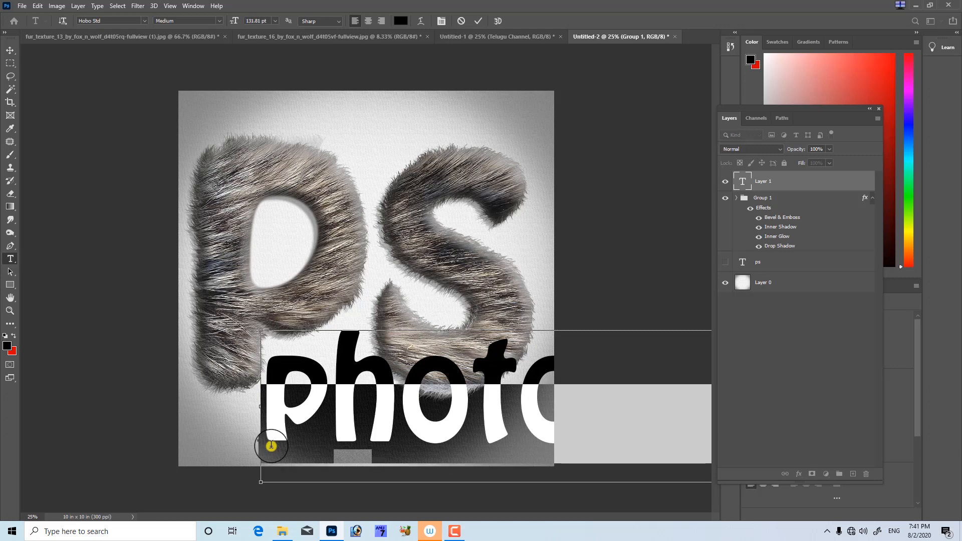
key(ctrl+shift+comma)
key(ctrl+shift+comma)
key(ctrl+shift+comma)
key(ctrl+shift+comma)
key(ctrl+shift+comma)
key(ctrl+shift+comma)
key(ctrl+shift+comma)
key(ctrl+shift+comma)
key(ctrl+shift+comma)
key(ctrl+shift+comma)
key(ctrl+shift+comma)
key(ctrl+shift+comma)
key(ctrl+shift+comma)
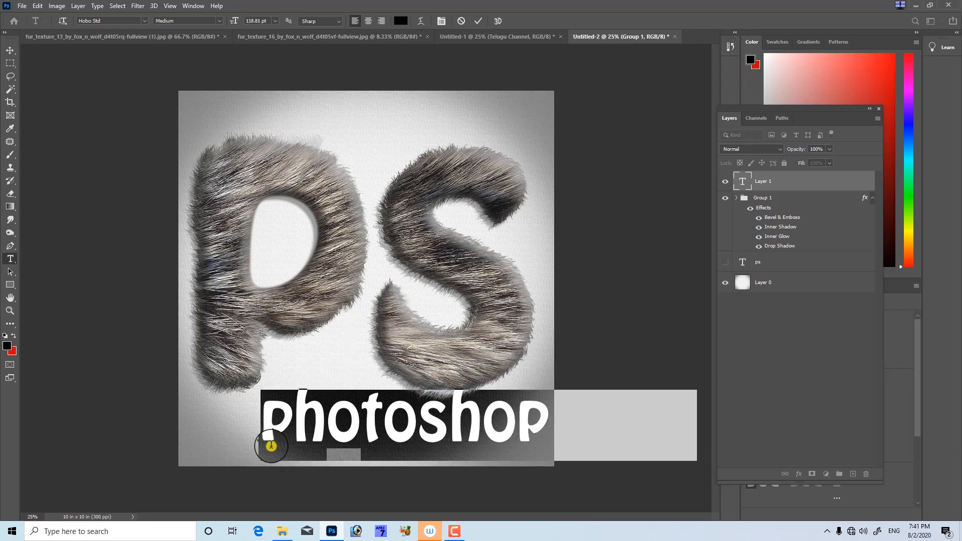
key(ctrl+shift+comma)
key(ctrl+shift+comma)
key(ctrl+shift+comma)
key(ctrl+shift+comma)
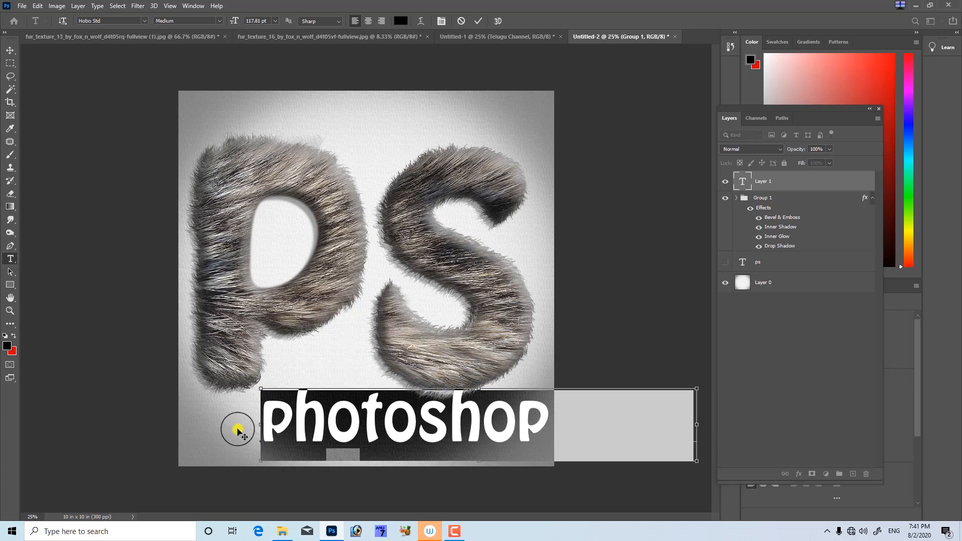
- Shrink the selected "photoshop guru" caption text to 84.81 pt and commit the text edit
key(ctrl+shift+comma)
key(ctrl+shift+comma)
key(ctrl+shift+comma)
key(ctrl+shift+comma)
key(ctrl+shift+comma)
key(ctrl+shift+comma)
key(ctrl+shift+comma)
key(ctrl+shift+comma)
key(ctrl+shift+comma)
key(ctrl+shift+comma)
key(ctrl+shift+comma)
key(ctrl+shift+comma)
key(ctrl+shift+comma)
key(ctrl+shift+comma)
key(ctrl+shift+comma)
key(ctrl+shift+comma)
key(ctrl+shift+comma)
key(ctrl+shift+comma)
key(ctrl+shift+comma)
key(ctrl+shift+comma)
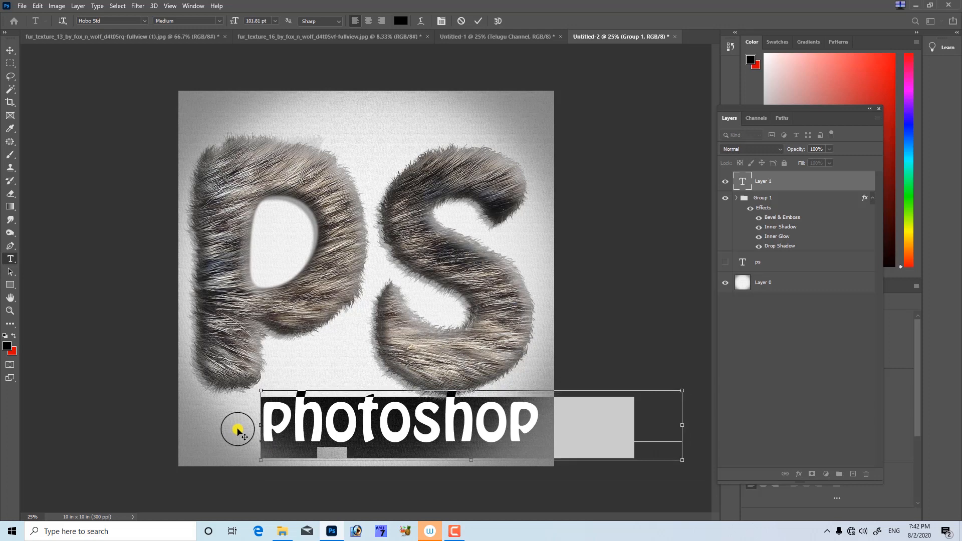
key(ctrl+shift+comma)
key(ctrl+shift+comma)
key(ctrl+shift+comma)
key(ctrl+shift+comma)
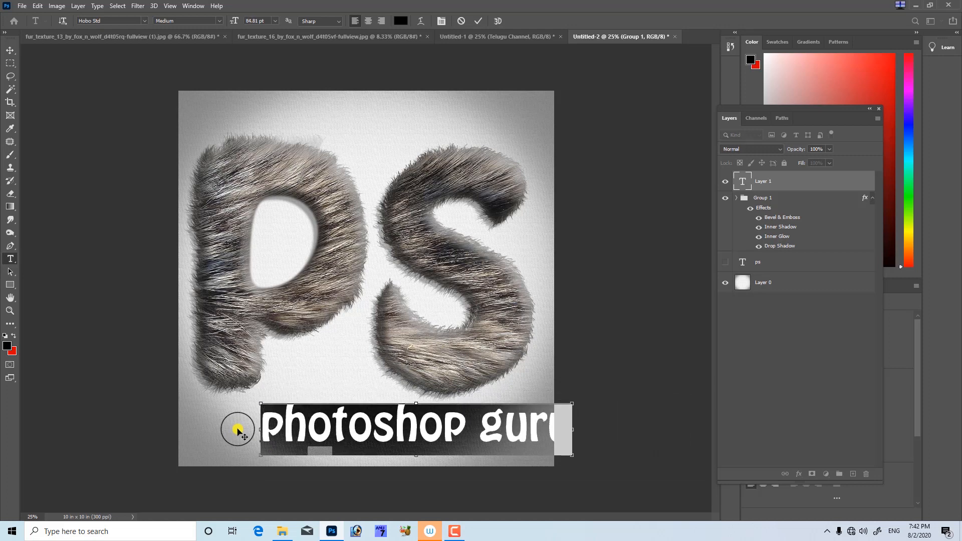
click(10, 50)
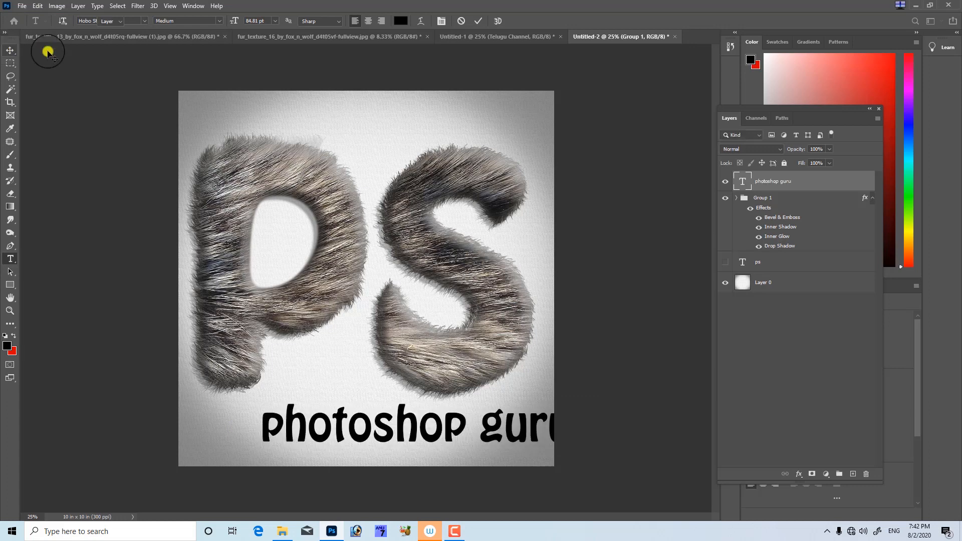
- Move the "photoshop guru" caption so it sits roughly centred beneath the fur letters
drag(455, 430, 413, 431)
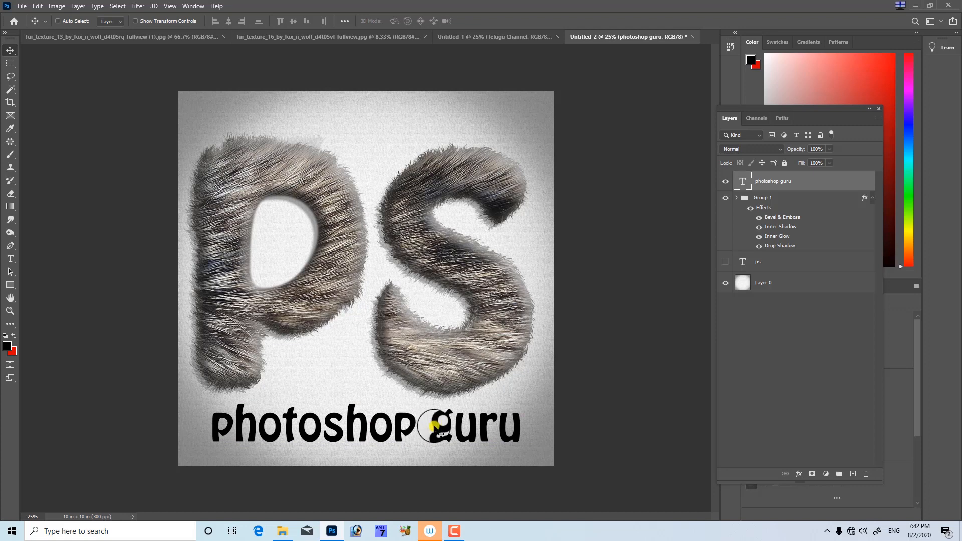
mouse_move(435, 429)
mouse_down()
mouse_move(423, 421)
mouse_move(433, 433)
mouse_up()
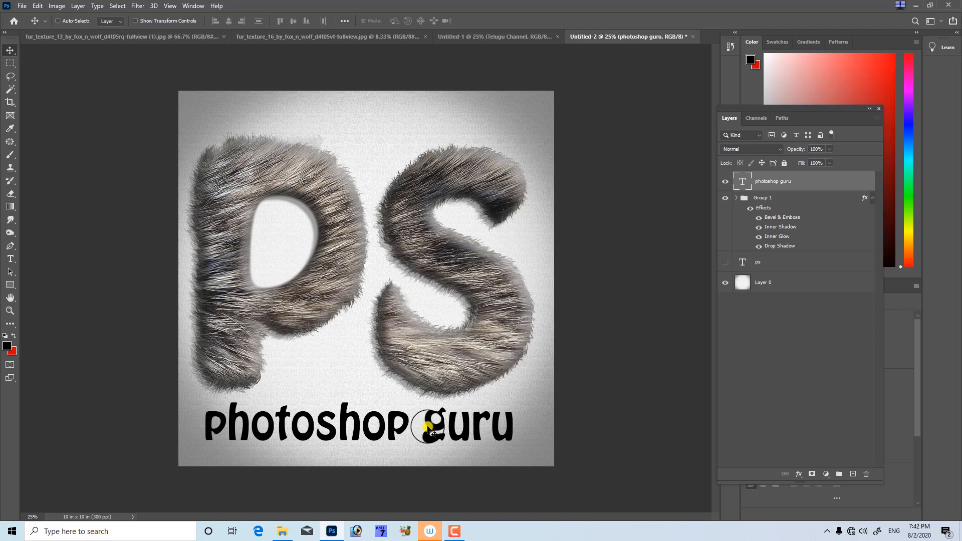
drag(434, 433, 431, 432)
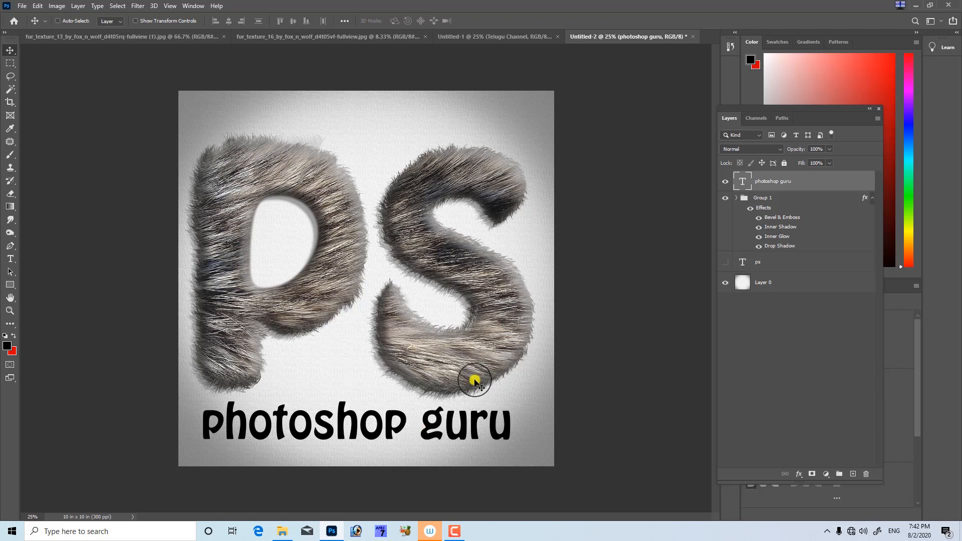
- Select Group 1 on the canvas and nudge the fur letters slightly
right_click(476, 374)
click(498, 376)
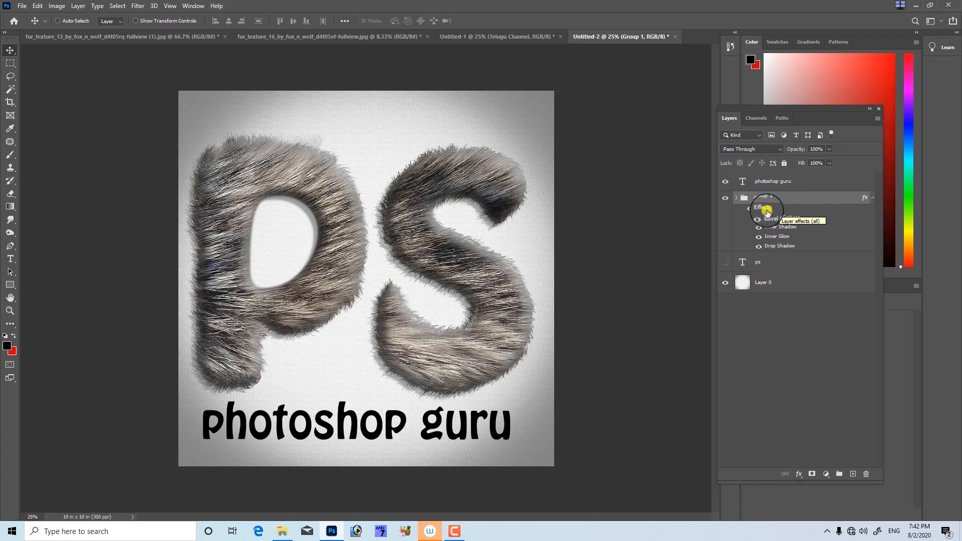
drag(496, 303, 499, 304)
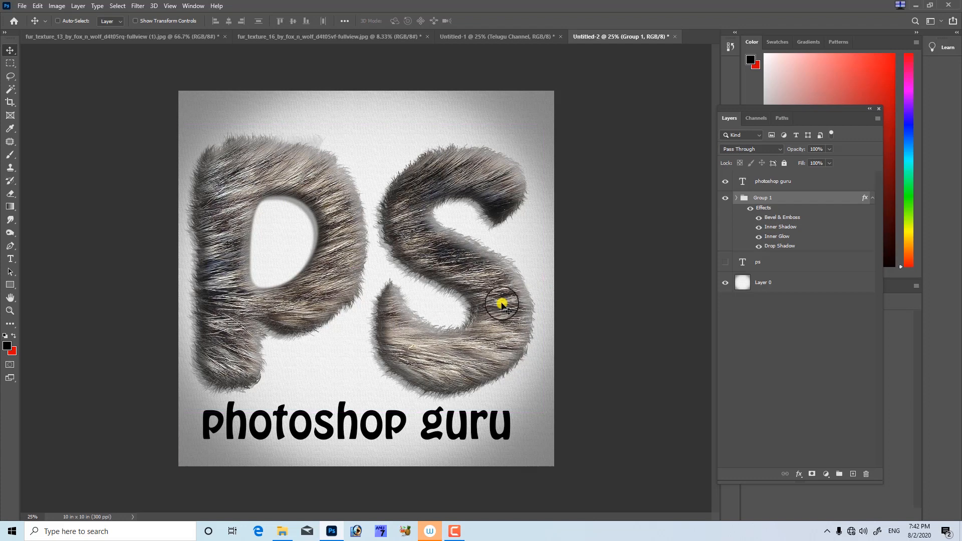
- Reselect the caption's text layer and shift it slightly to the right
right_click(496, 436)
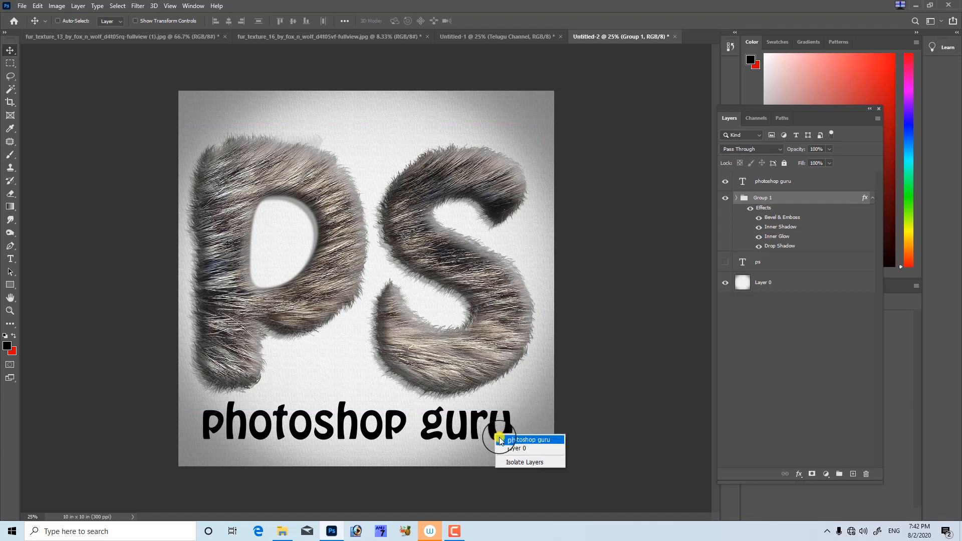
click(500, 437)
drag(499, 439, 505, 441)
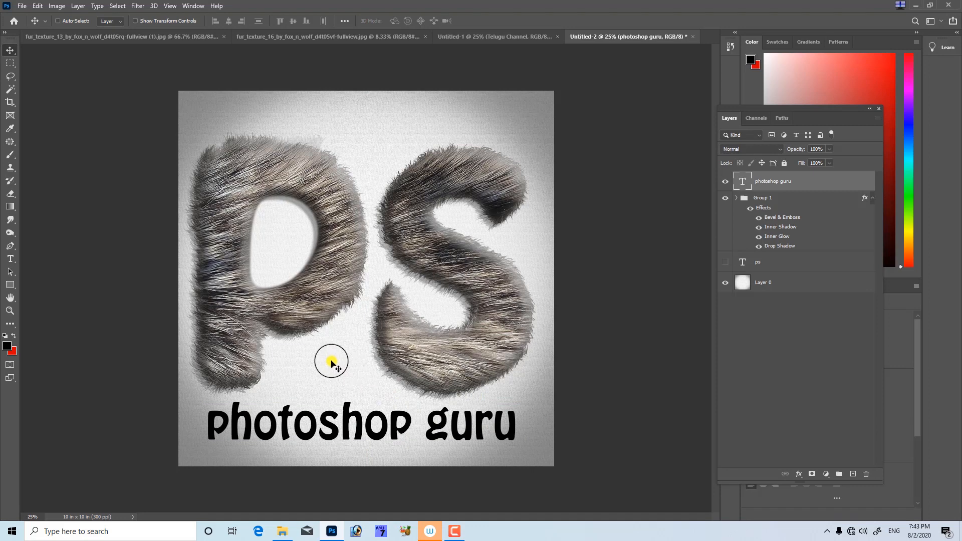
- Capitalize both words of the caption so it reads "Photoshop Guru" and commit the text
click(10, 259)
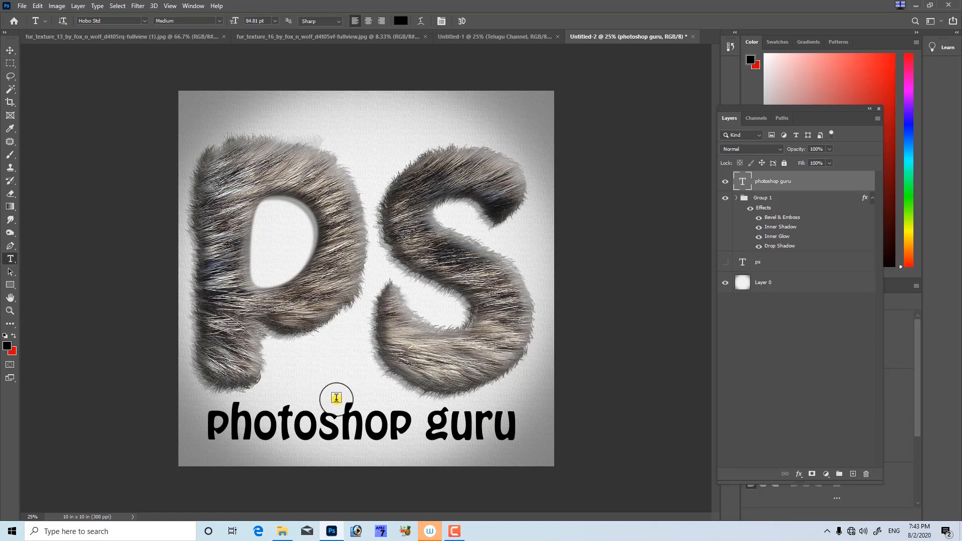
drag(448, 433, 430, 432)
text(G)
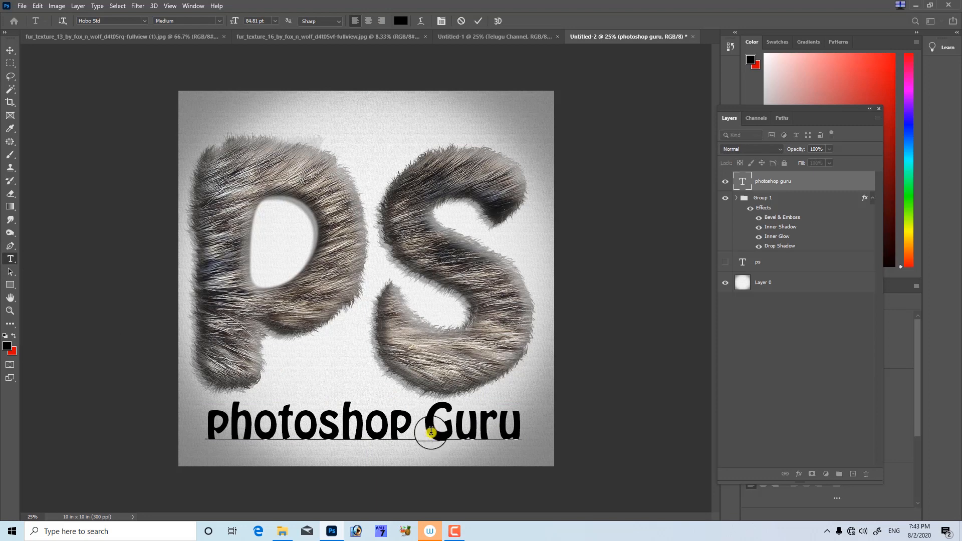
mouse_move(219, 425)
mouse_down()
mouse_move(210, 416)
mouse_move(205, 425)
mouse_up()
text(P)
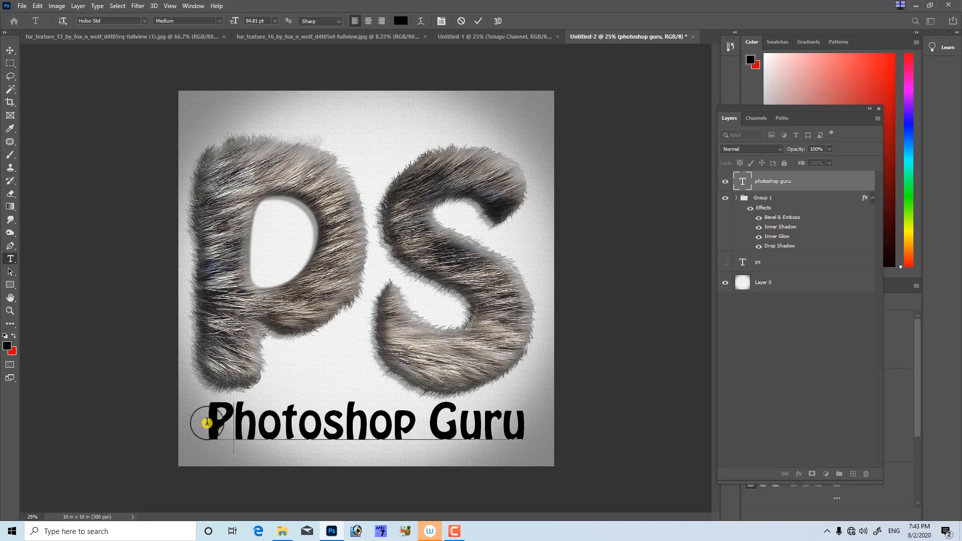
click(8, 50)
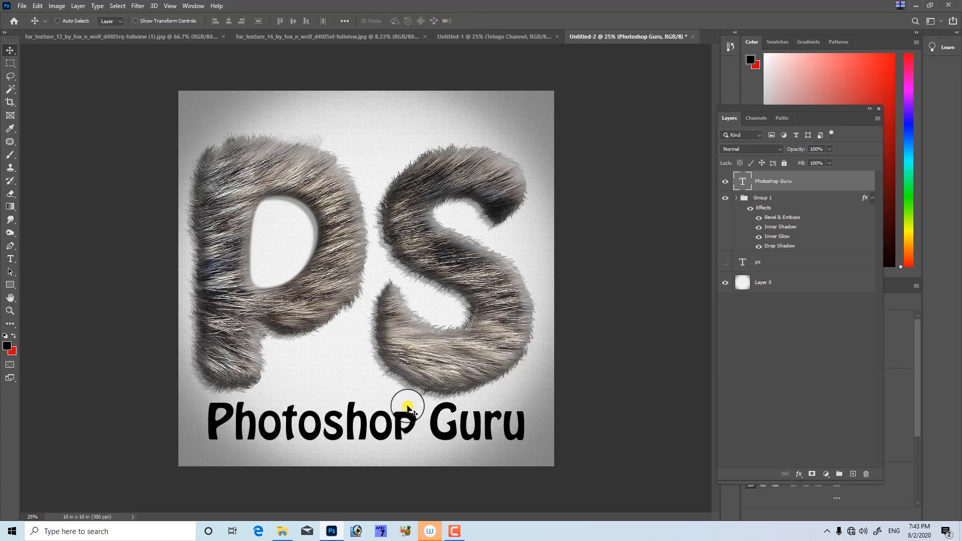
- Scale the "Photoshop Guru" caption down slightly with Free Transform and apply the transformation
key(ctrl+t)
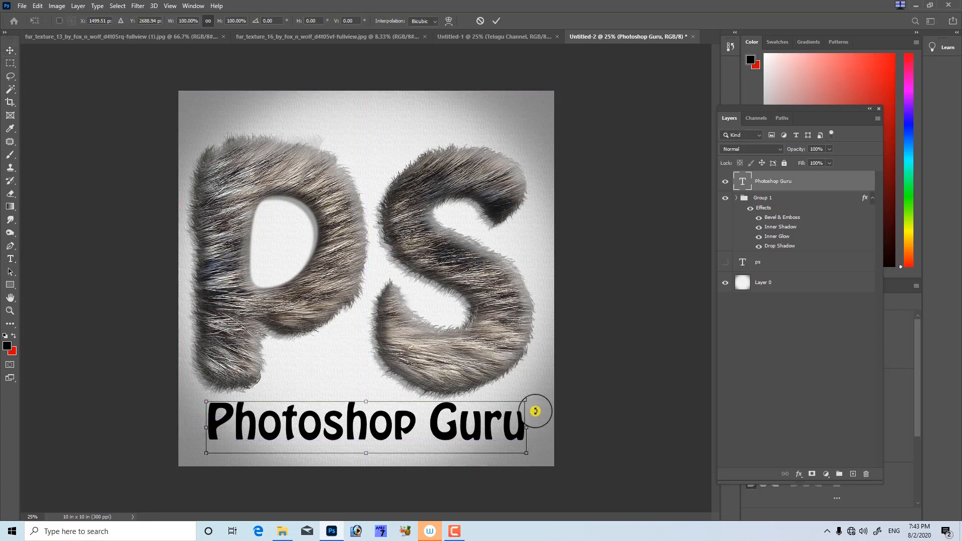
drag(526, 397, 492, 426)
key(Return)
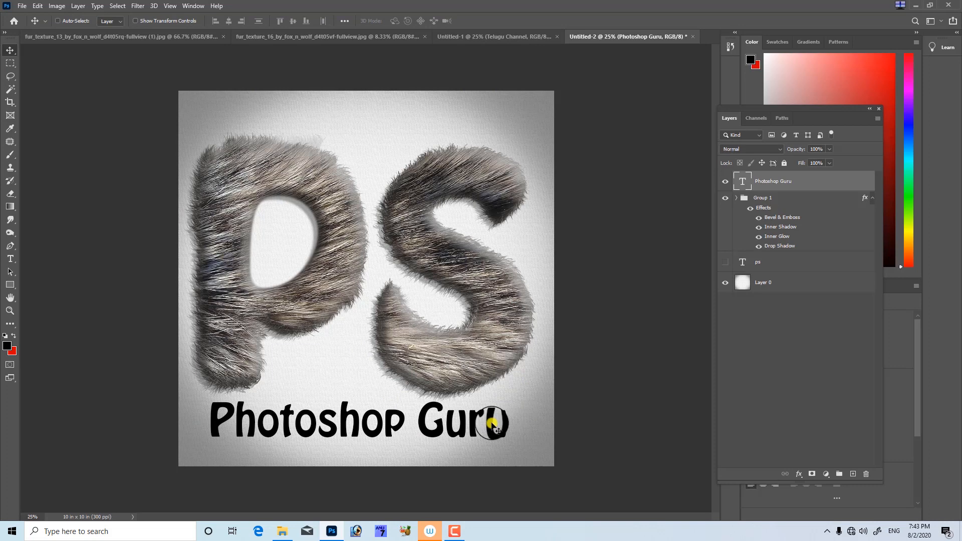
- Add a Gradient Overlay to the "Photoshop Guru" layer using the Foreground to Background preset from Basics
right_click(774, 183)
click(822, 79)
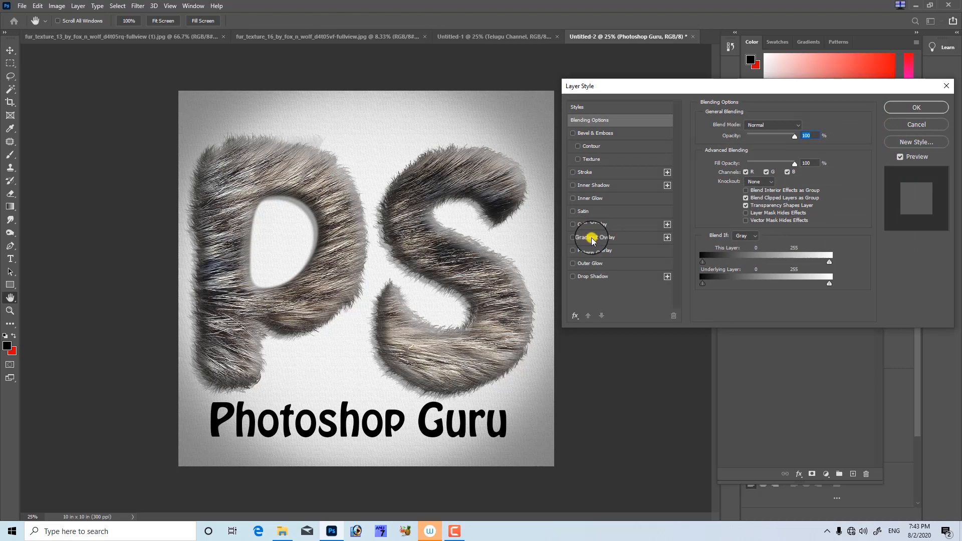
click(592, 238)
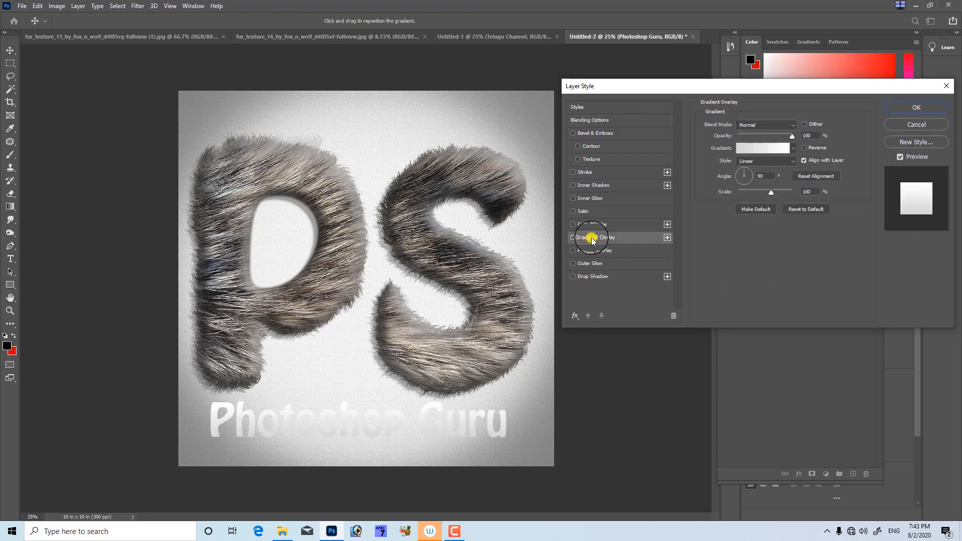
click(753, 149)
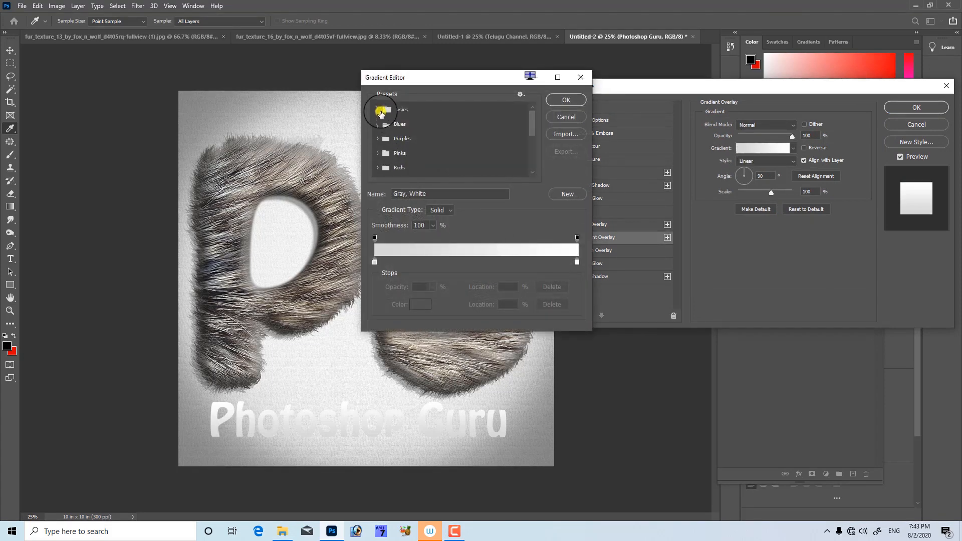
scroll(398, 118, down, 3)
scroll(410, 135, down, 3)
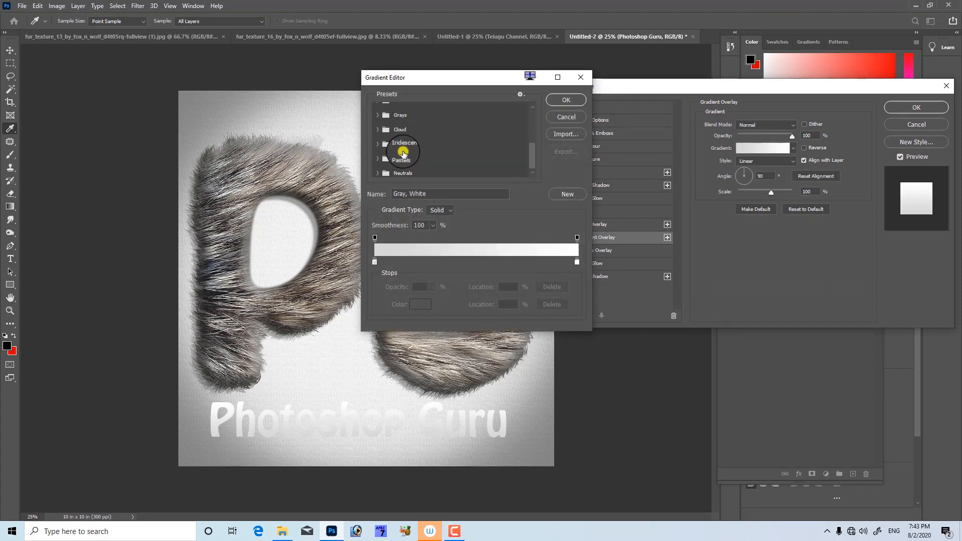
scroll(384, 146, up, 6)
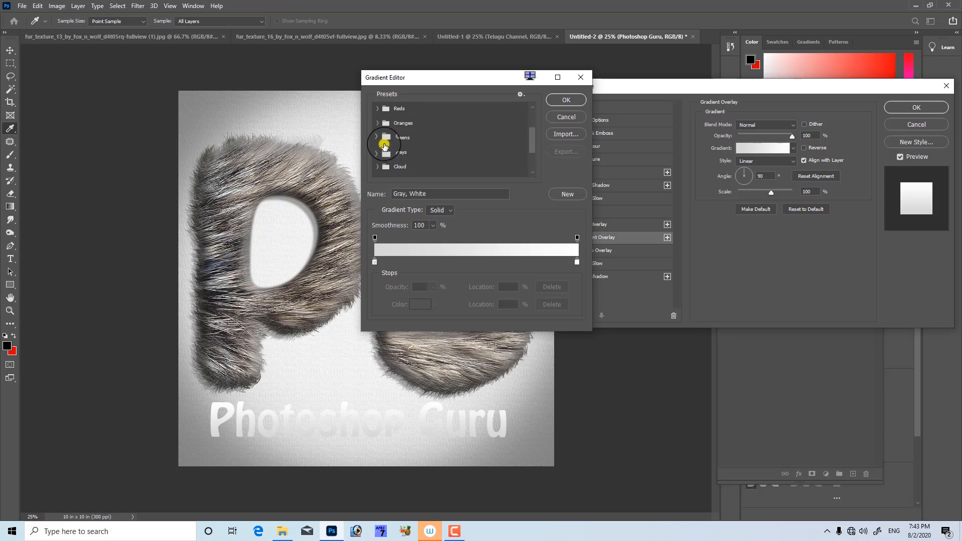
click(378, 109)
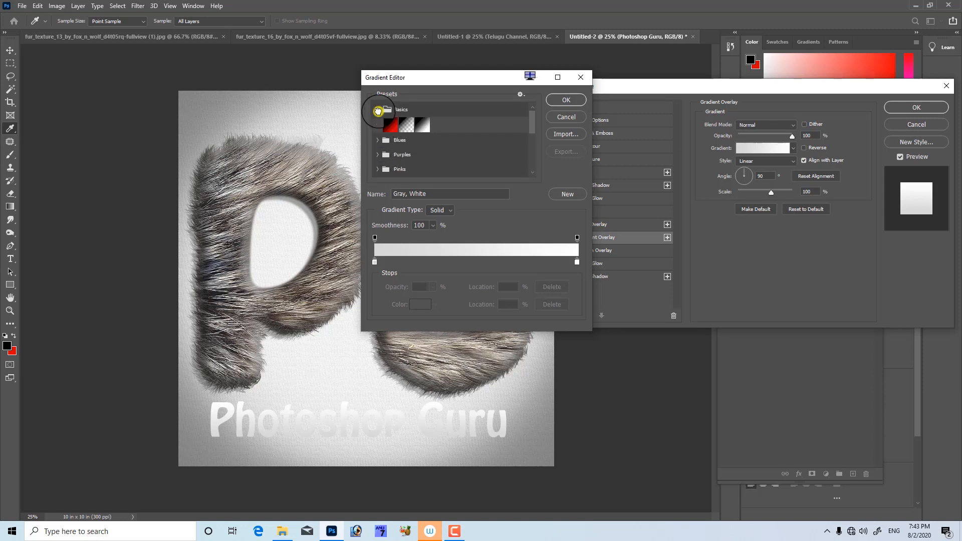
click(389, 125)
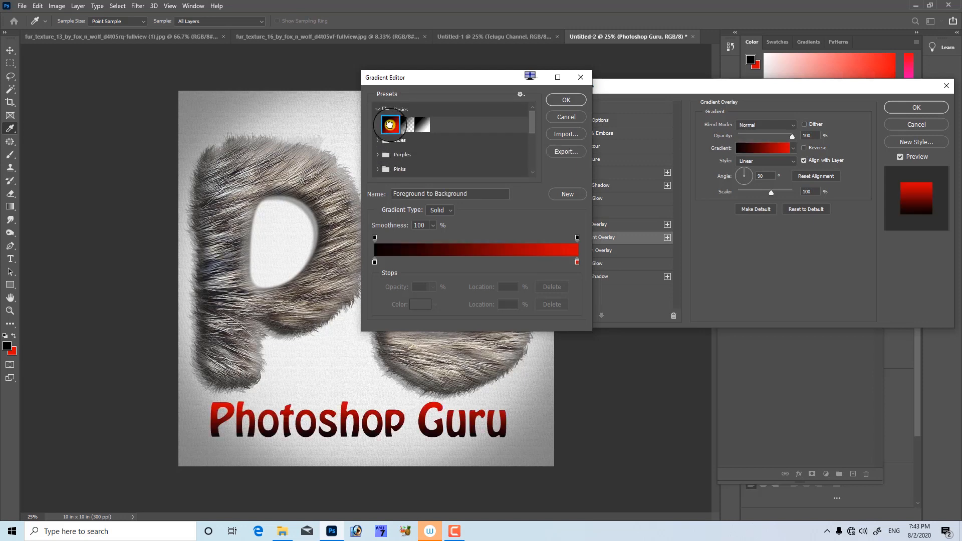
click(566, 100)
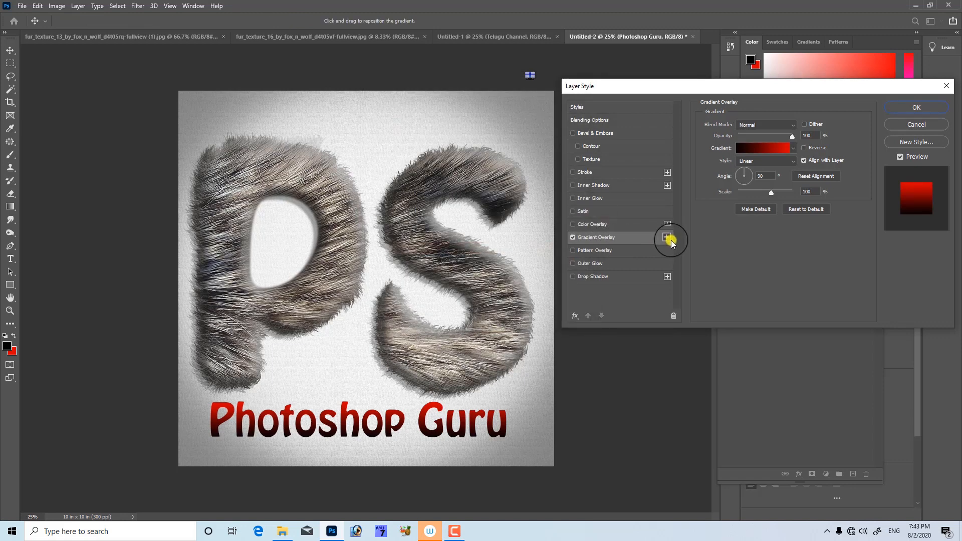
- Change the overlay gradient's end colour stop at 100% to grey-brown 817c6b and accept the gradient
click(758, 149)
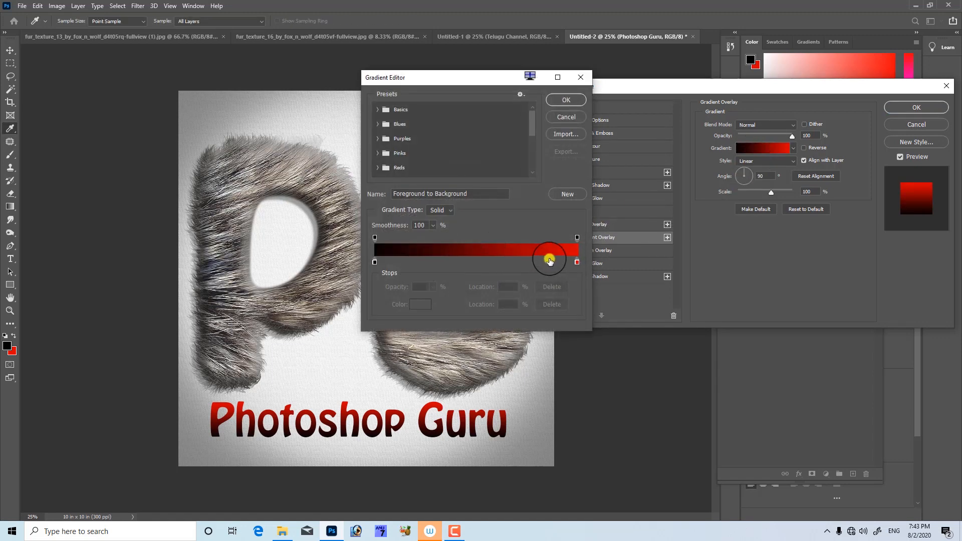
click(574, 261)
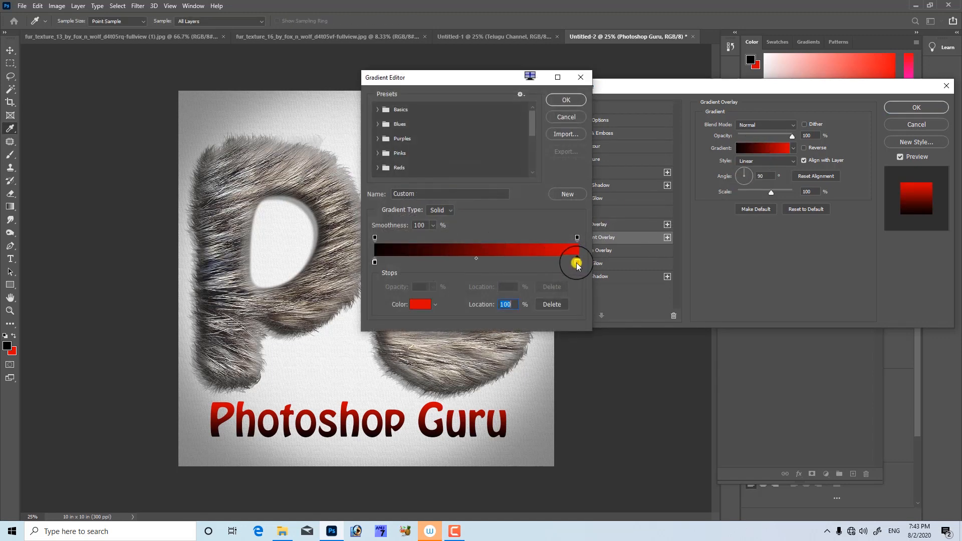
click(420, 304)
drag(684, 260, 662, 230)
click(249, 316)
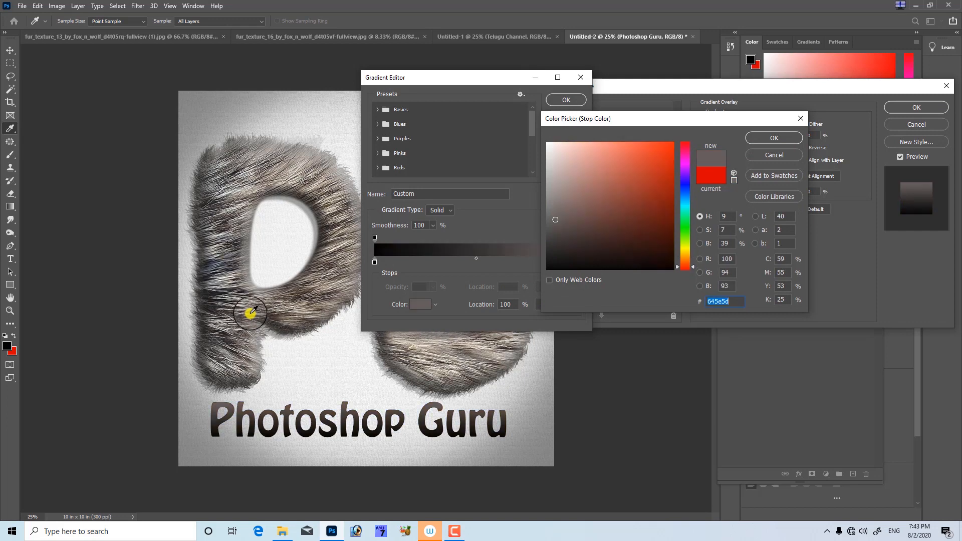
click(657, 236)
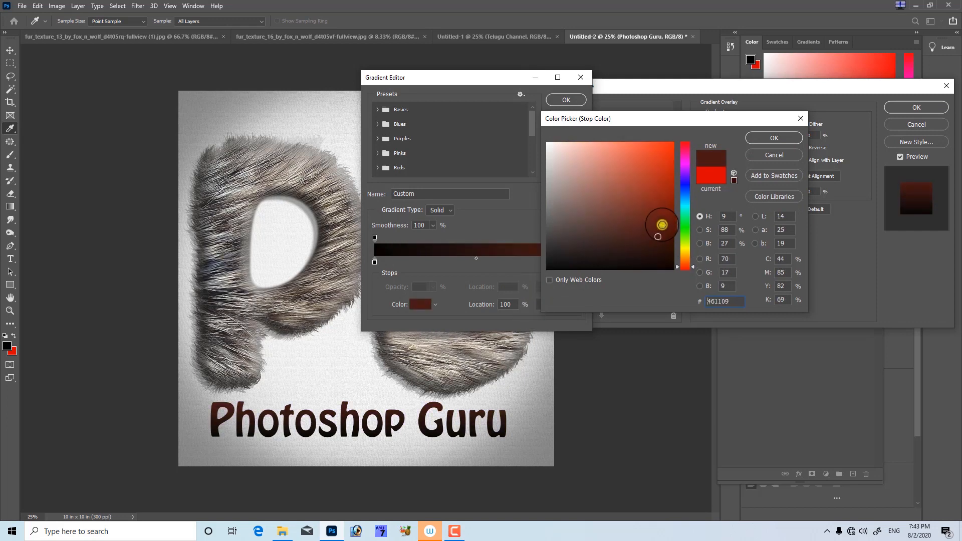
mouse_move(679, 242)
mouse_down()
mouse_move(679, 254)
mouse_move(568, 204)
mouse_up()
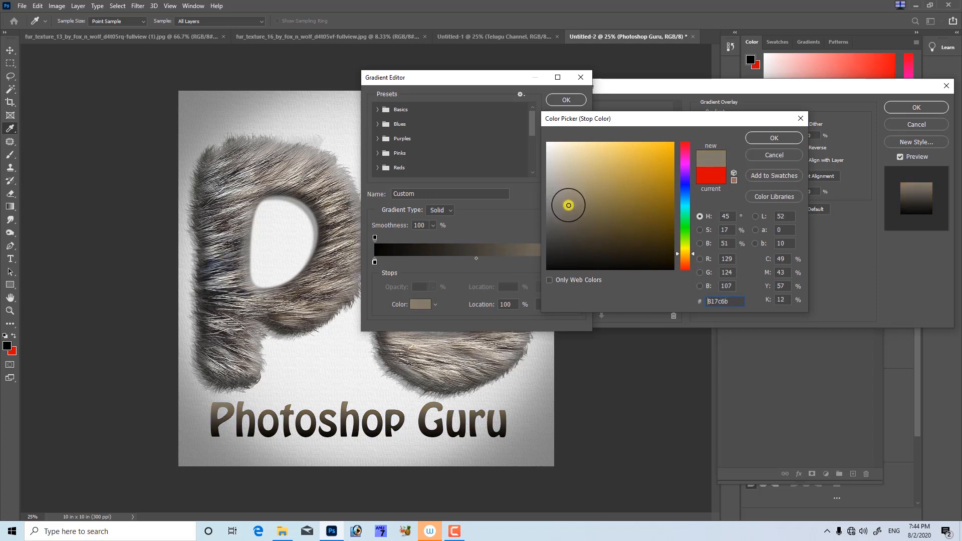
click(774, 137)
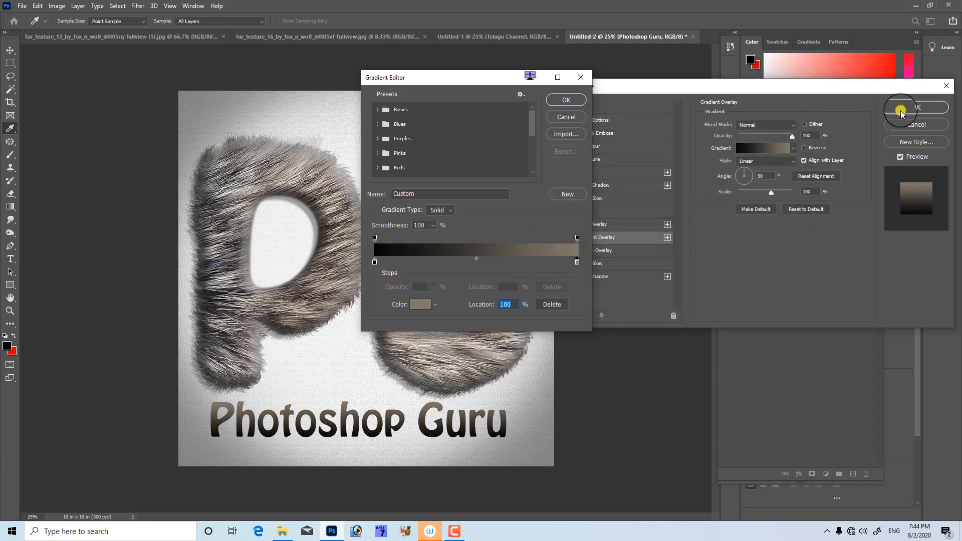
click(576, 100)
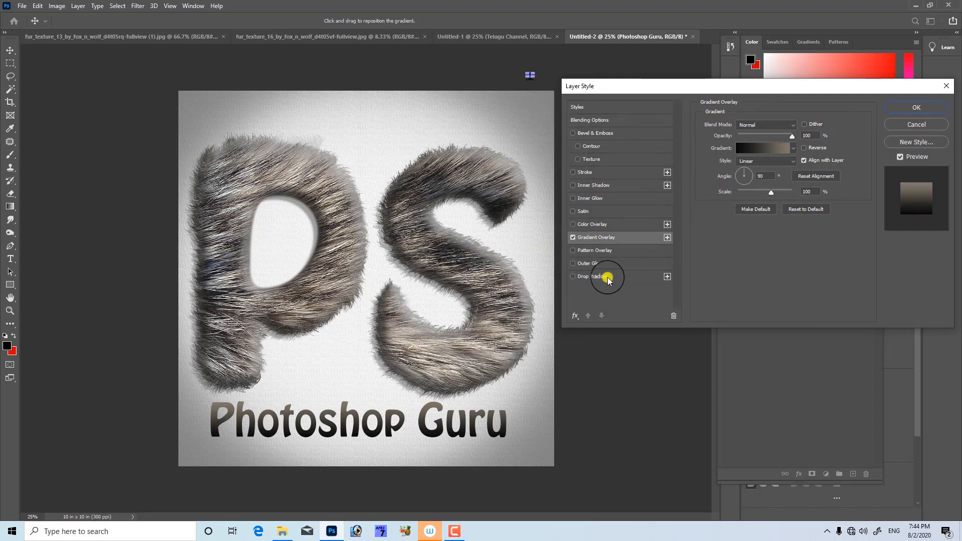
- Add a Drop Shadow to the "Photoshop Guru" caption and set its distance to 20 px
click(600, 278)
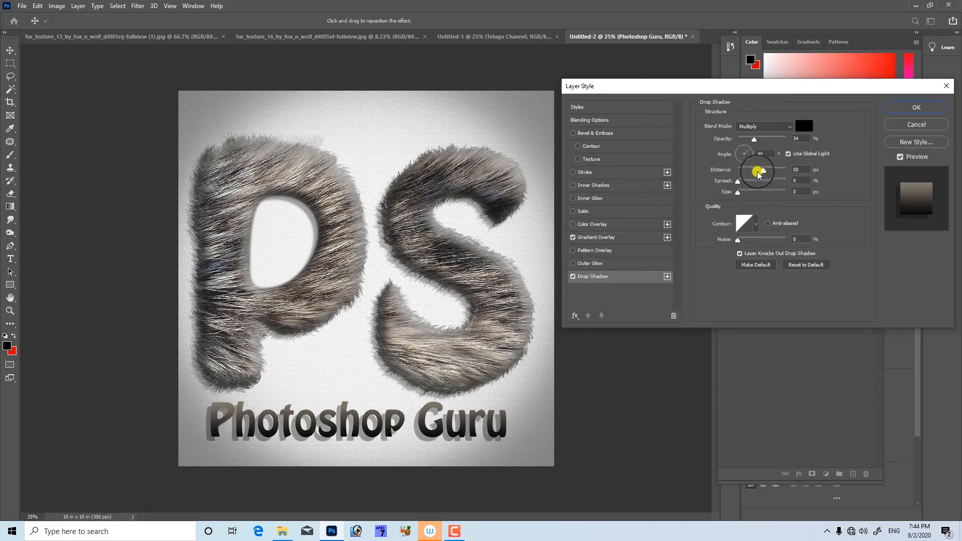
drag(762, 170, 747, 171)
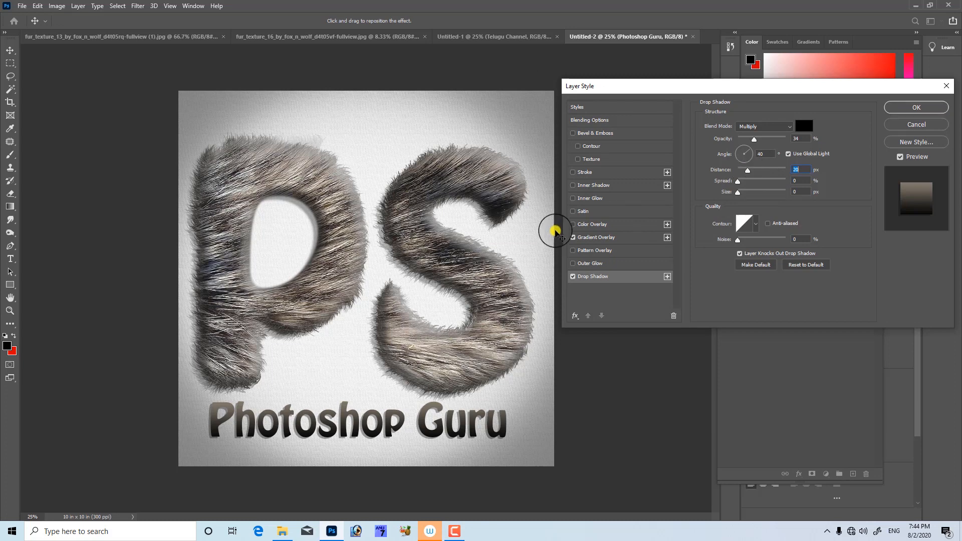
- Enable Bevel & Emboss on the caption with the Outer Bevel style, 1% depth and 0 px soften
click(576, 132)
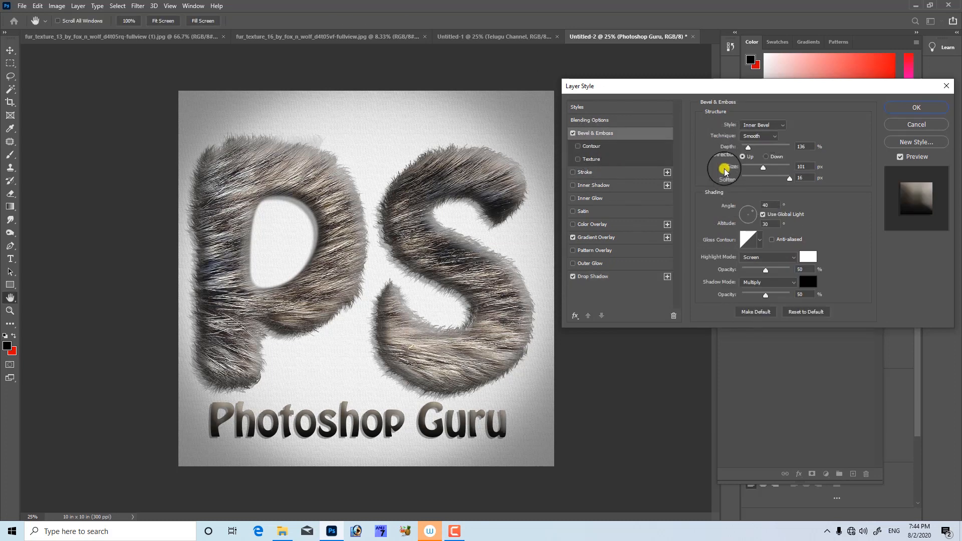
drag(747, 150, 743, 148)
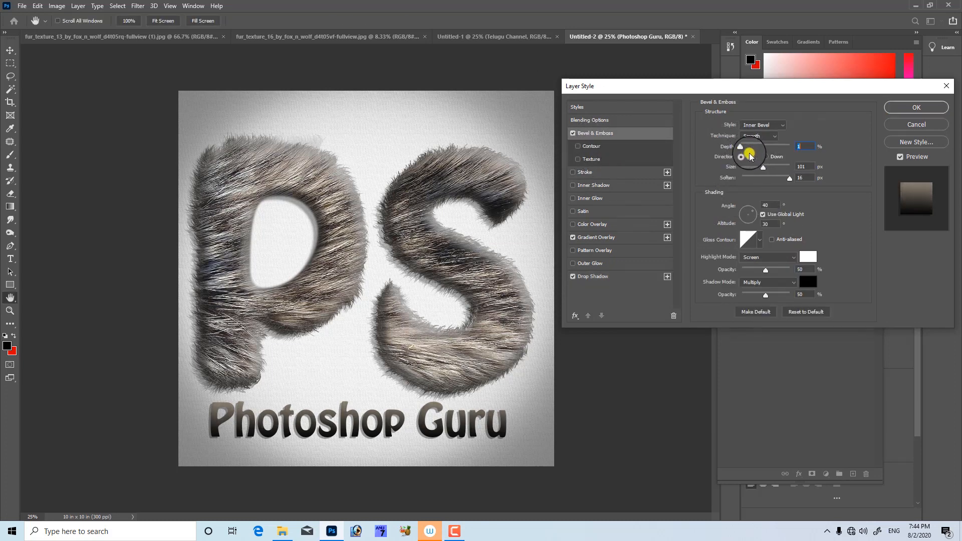
click(746, 179)
drag(748, 181, 715, 185)
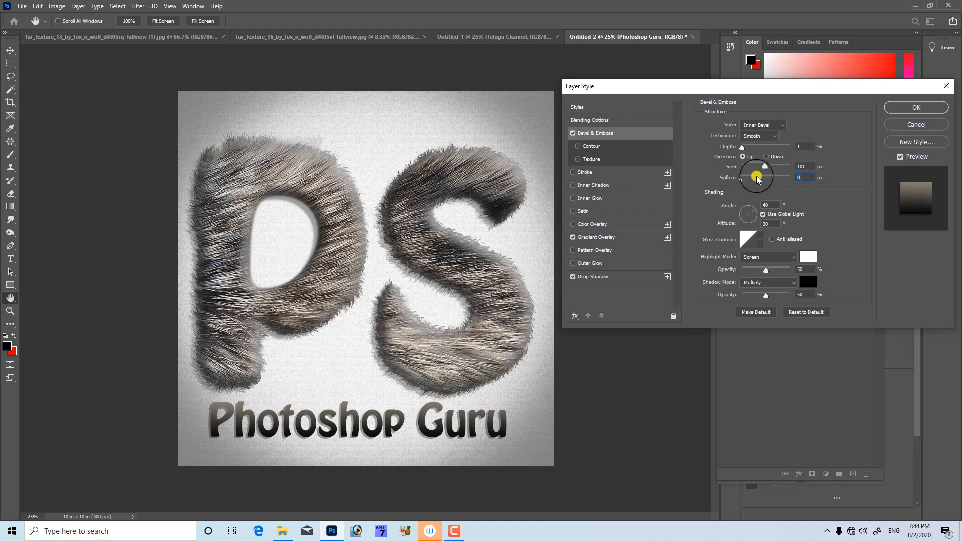
click(761, 124)
click(759, 128)
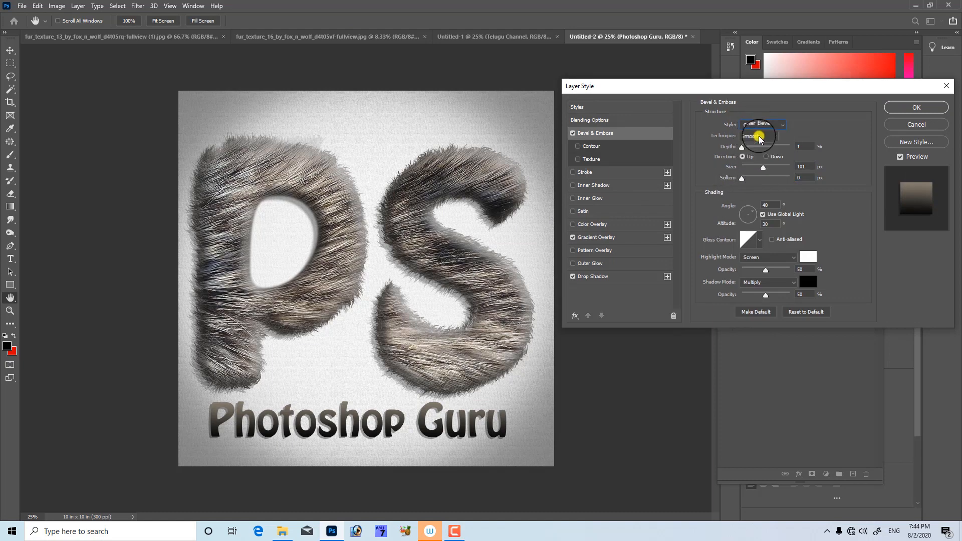
- Change the caption's bevel to the Emboss style with 126% depth and a size of 35 px
key(ctrl+plus)
key(ctrl+plus)
key(ctrl+plus)
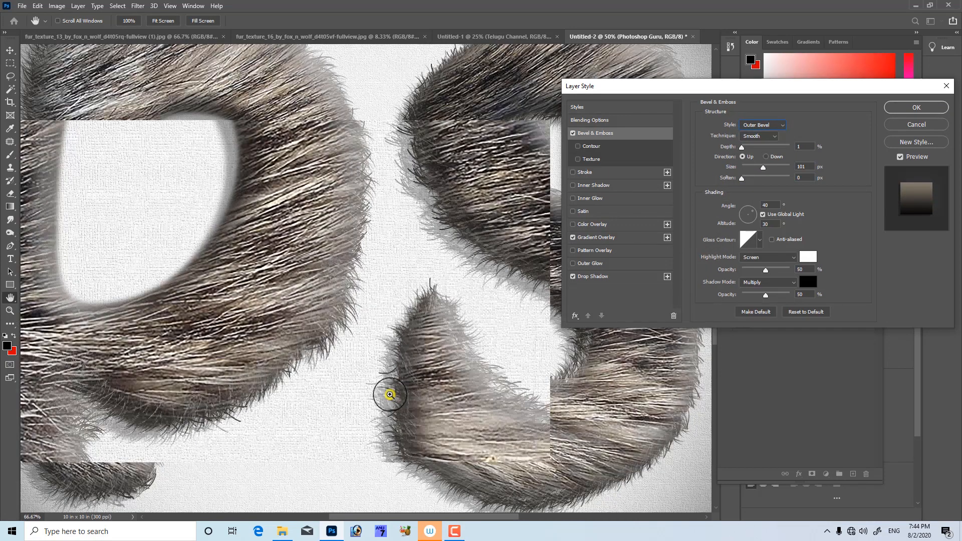
drag(395, 384, 382, 294)
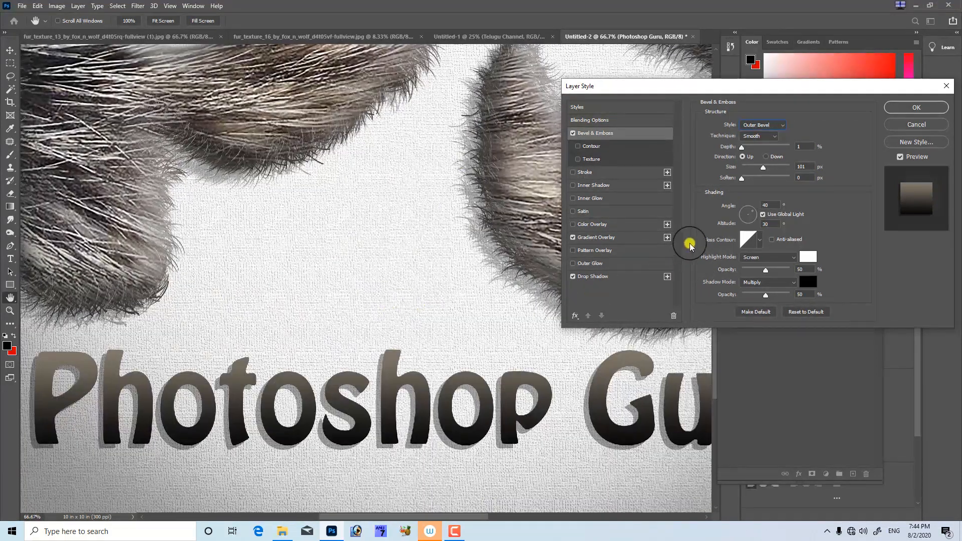
mouse_move(744, 150)
mouse_down()
mouse_move(755, 144)
mouse_move(748, 152)
mouse_up()
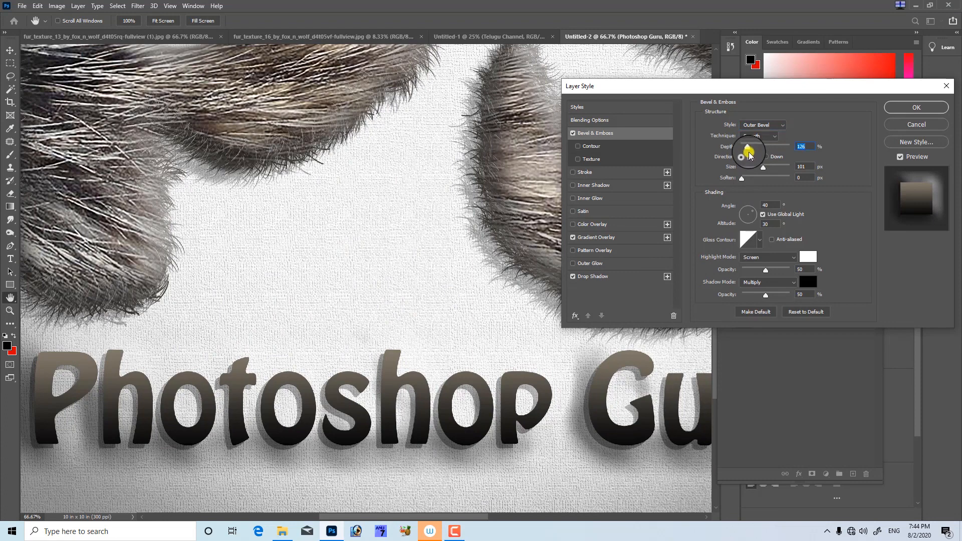
click(758, 126)
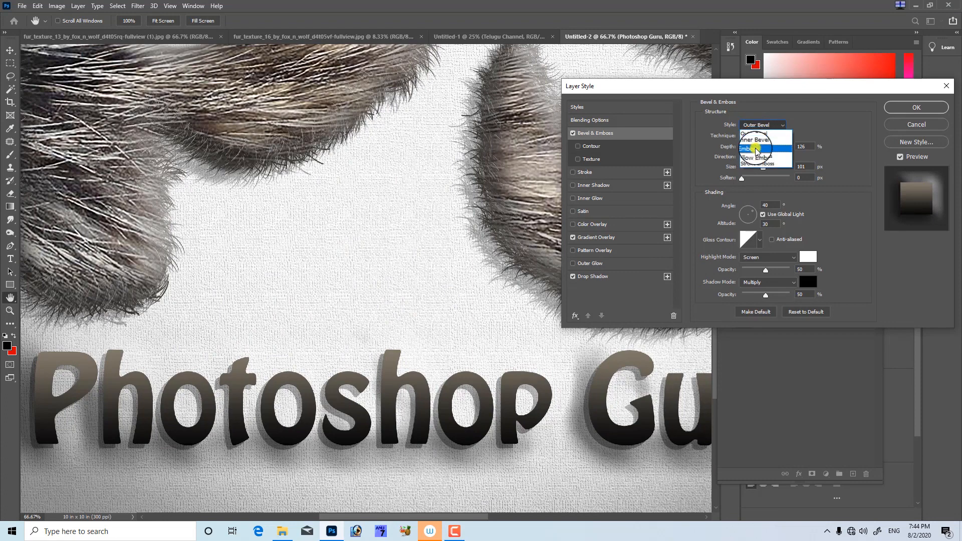
click(756, 149)
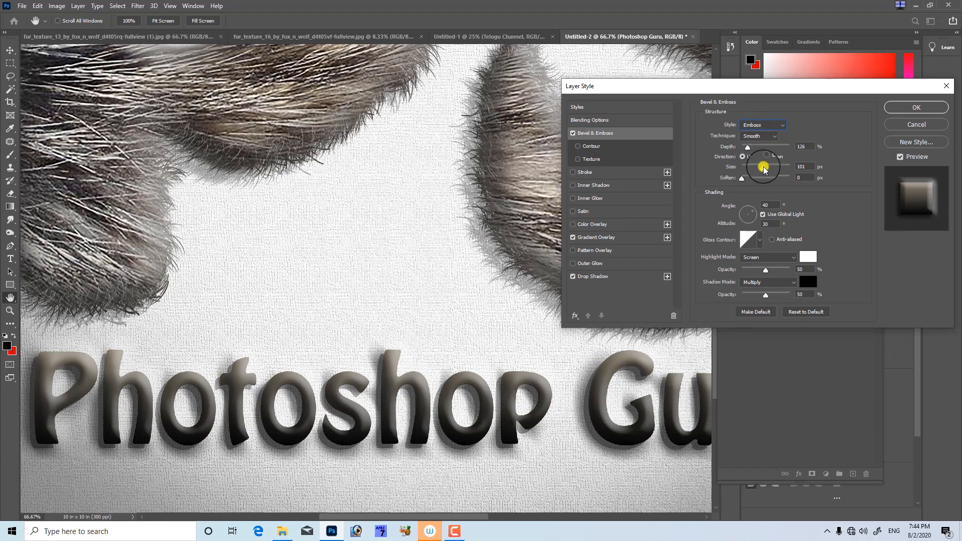
drag(763, 168, 752, 170)
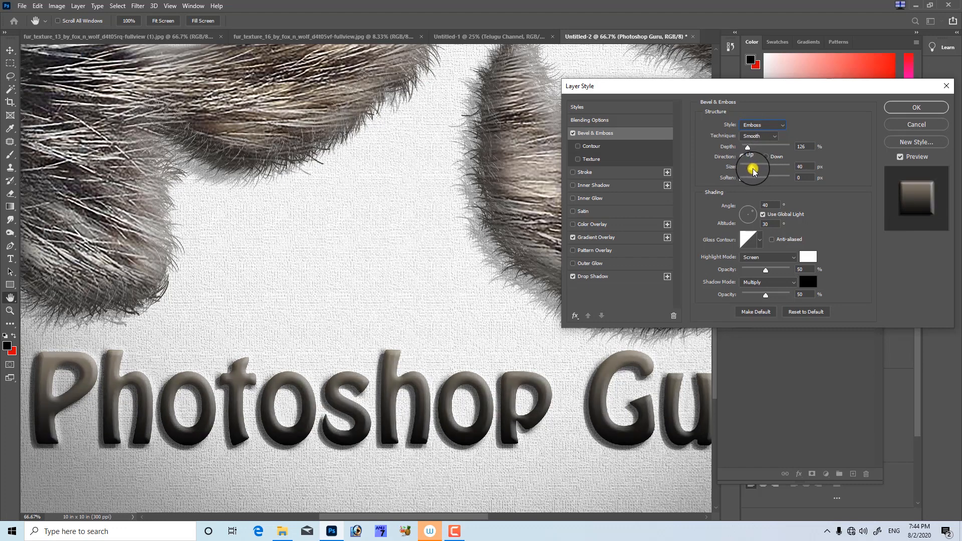
drag(753, 170, 753, 171)
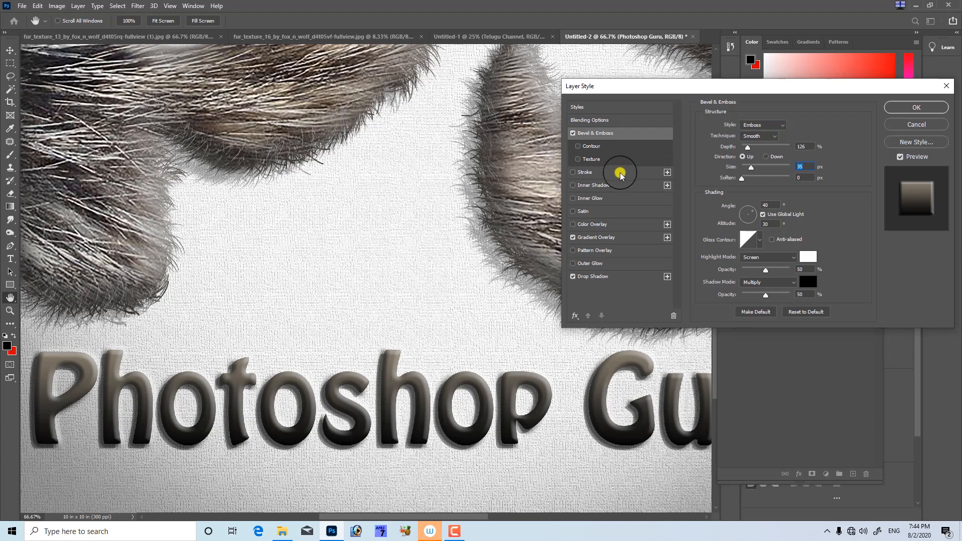
- Add a 3 px outside Stroke to the caption in light grey (RGB 207, 207, 207) sampled from the background
click(587, 173)
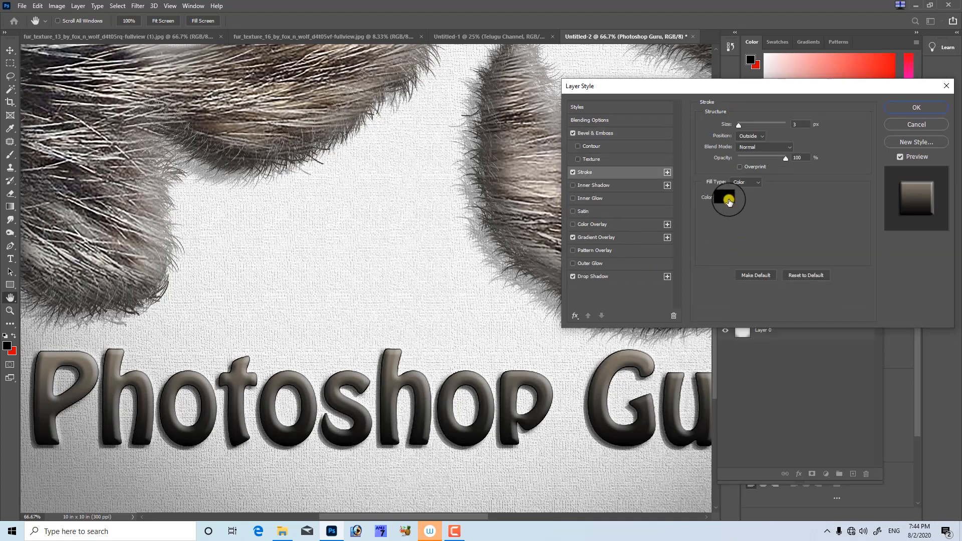
click(727, 201)
click(515, 337)
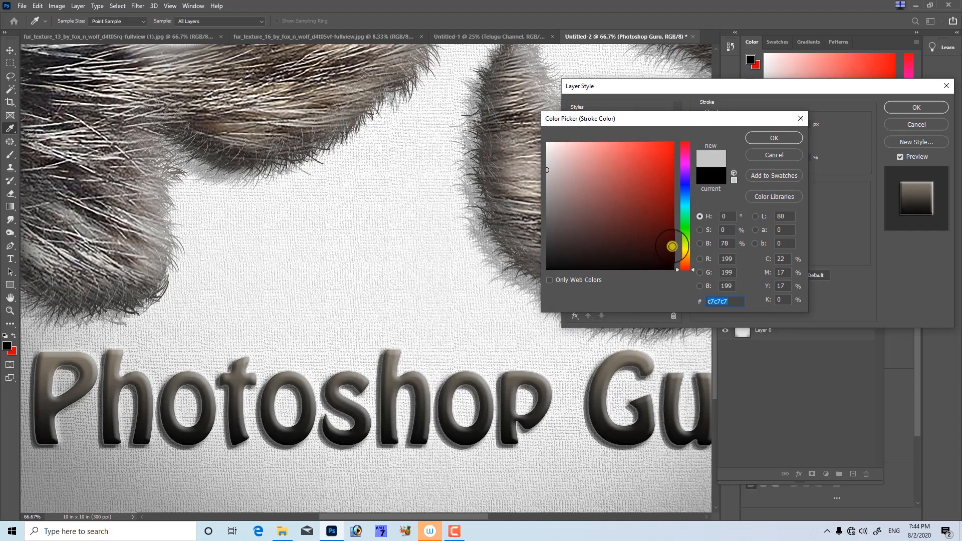
click(471, 321)
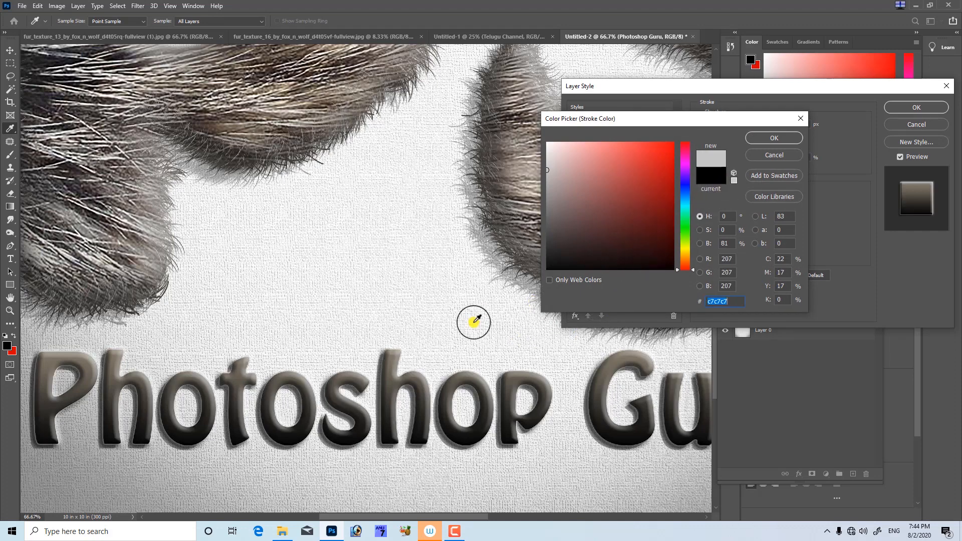
click(763, 142)
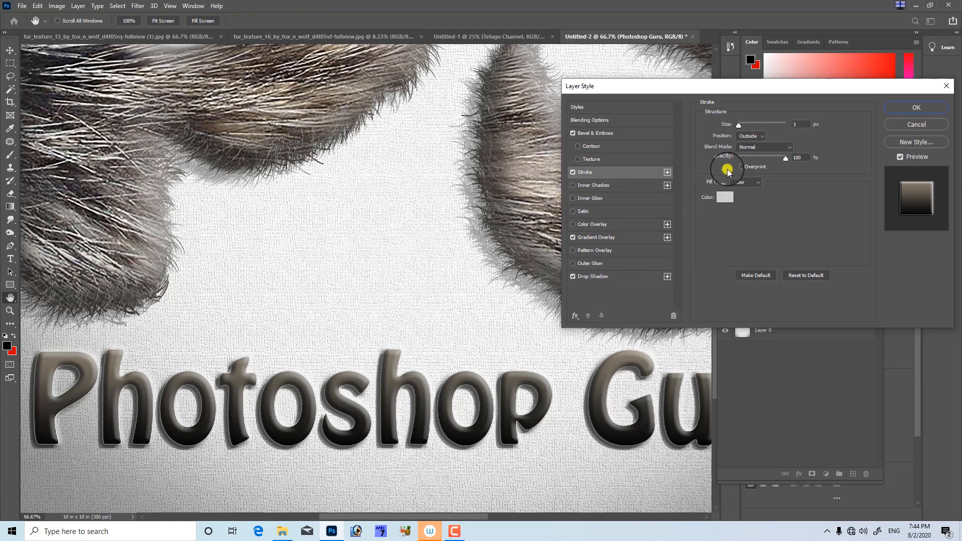
- Add an orange ffb300 Inner Glow with a size of 7 px, leave Outer Glow off, and apply the caption's layer style
click(594, 262)
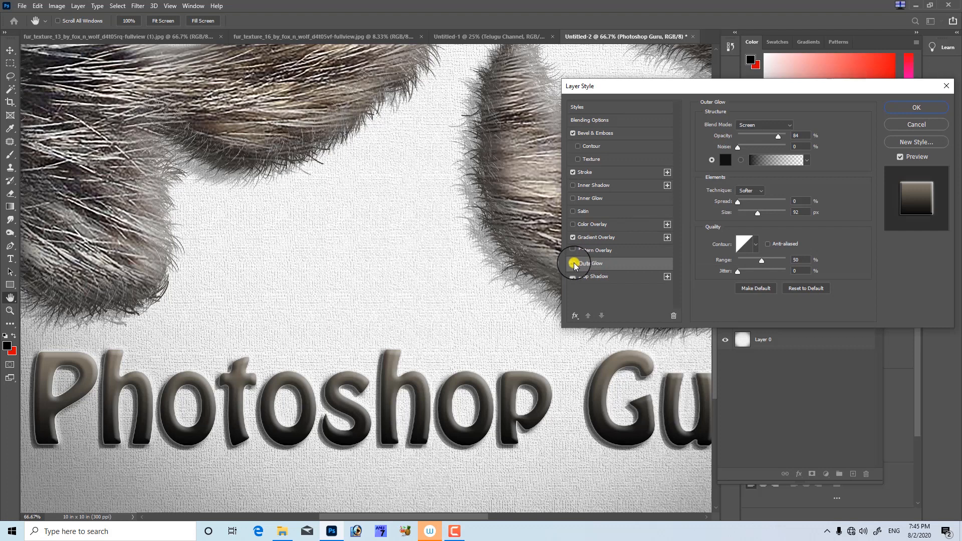
click(573, 264)
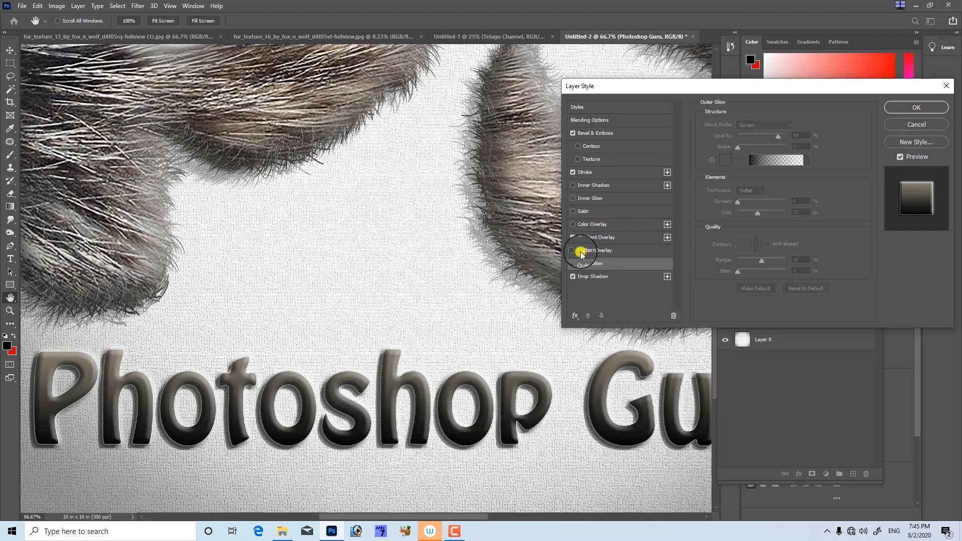
click(594, 198)
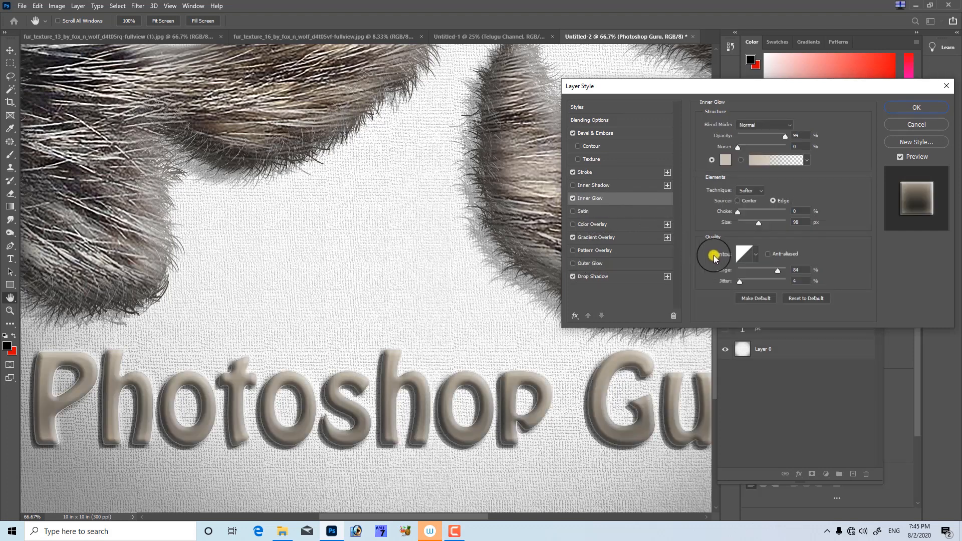
click(725, 161)
drag(644, 202, 685, 107)
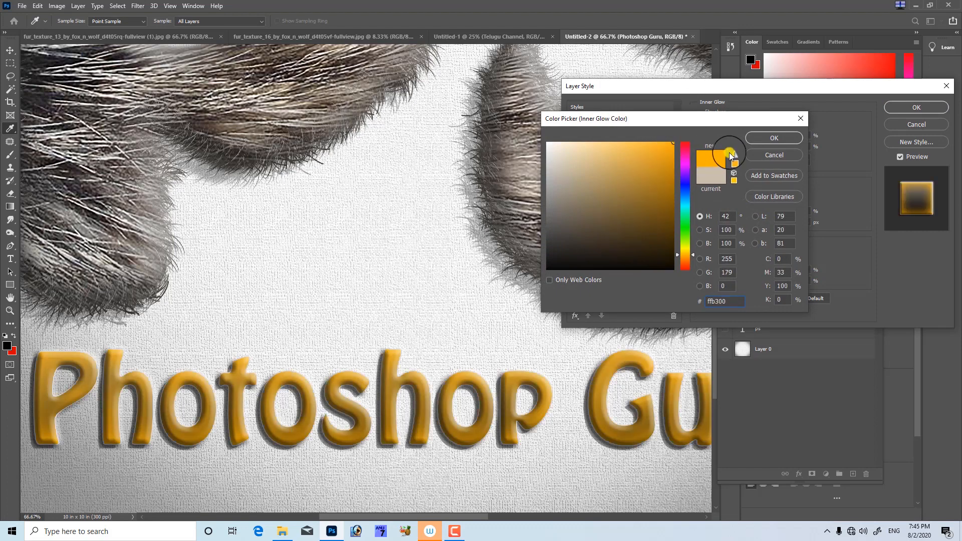
click(772, 137)
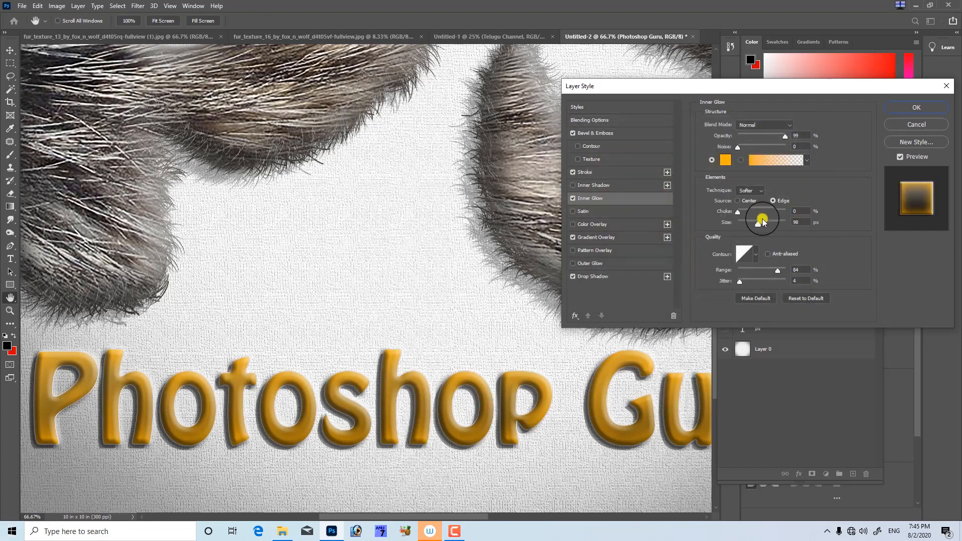
drag(759, 223, 738, 223)
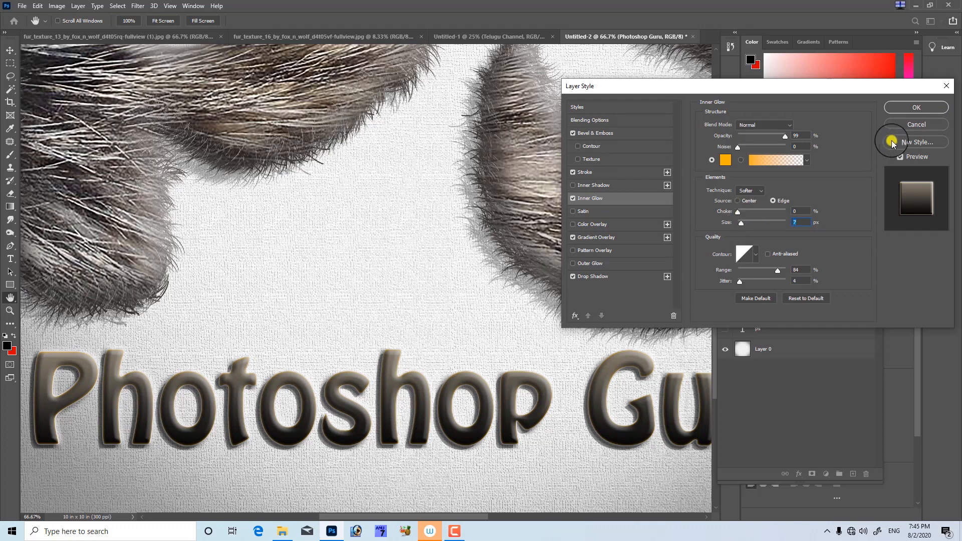
click(915, 107)
key(ctrl+minus)
key(ctrl+minus)
key(ctrl+minus)
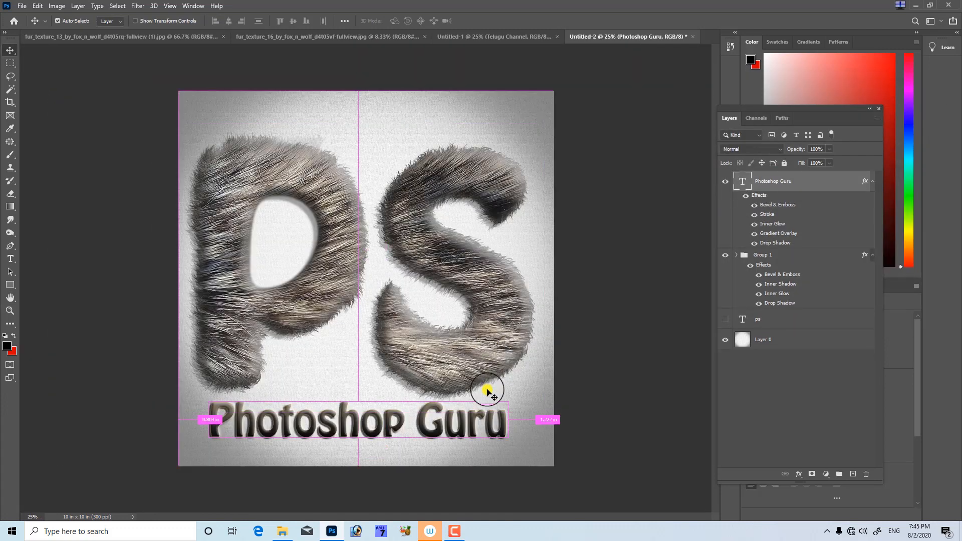
- Change the 100% colour stop of the caption's Gradient Overlay to magenta 9a0d66 and apply the layer style
key(ctrl+plus)
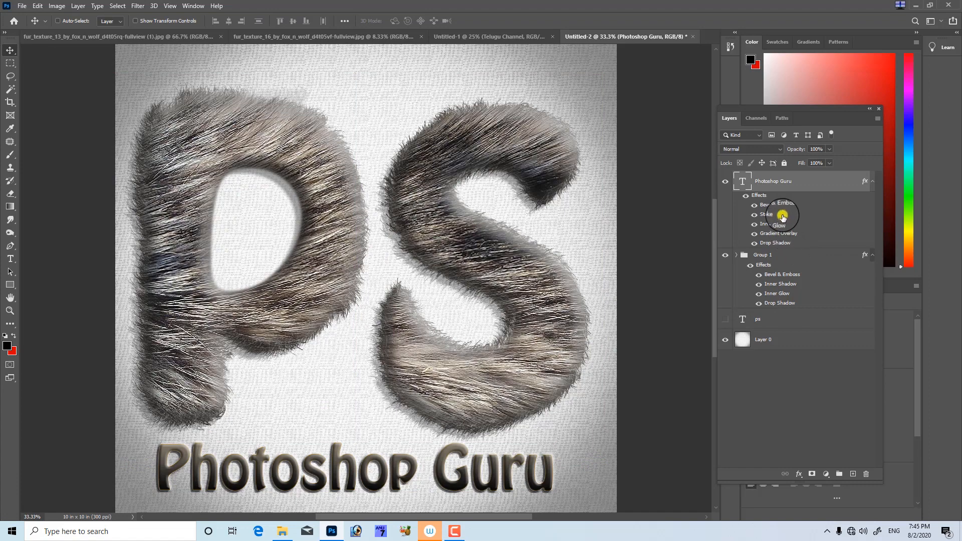
double_click(780, 234)
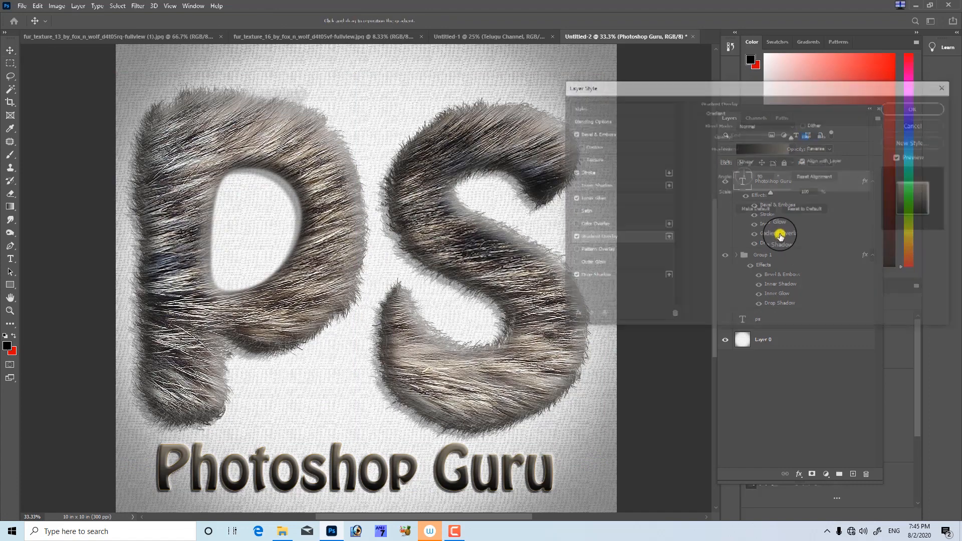
click(757, 151)
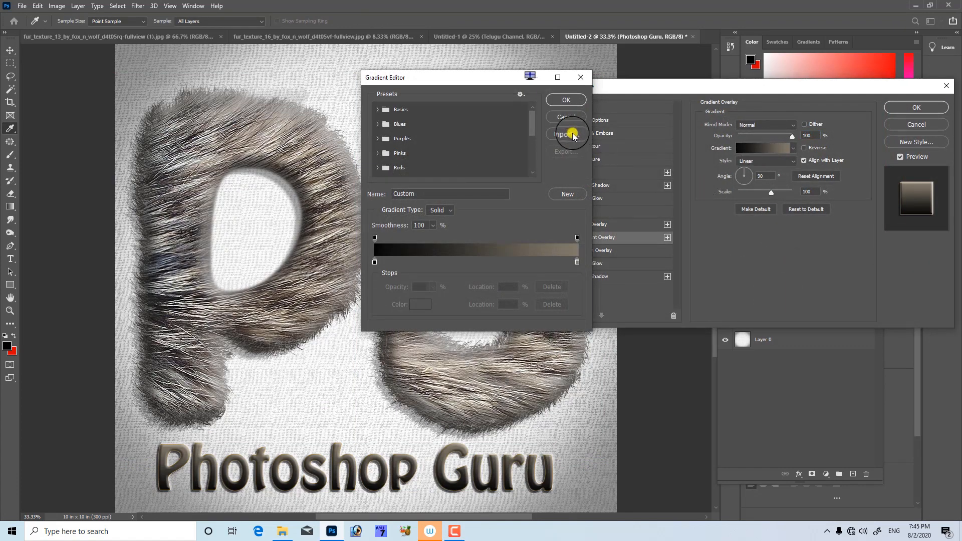
click(566, 100)
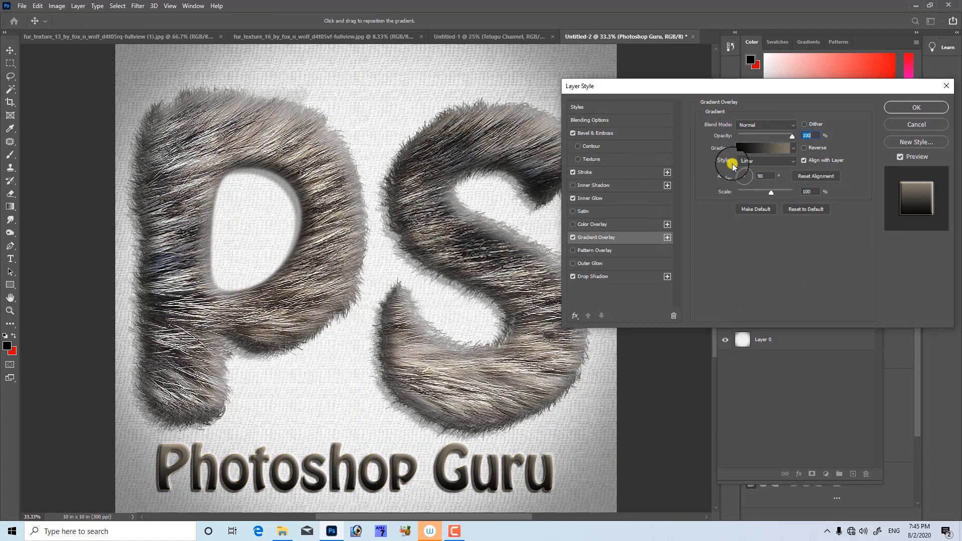
click(751, 149)
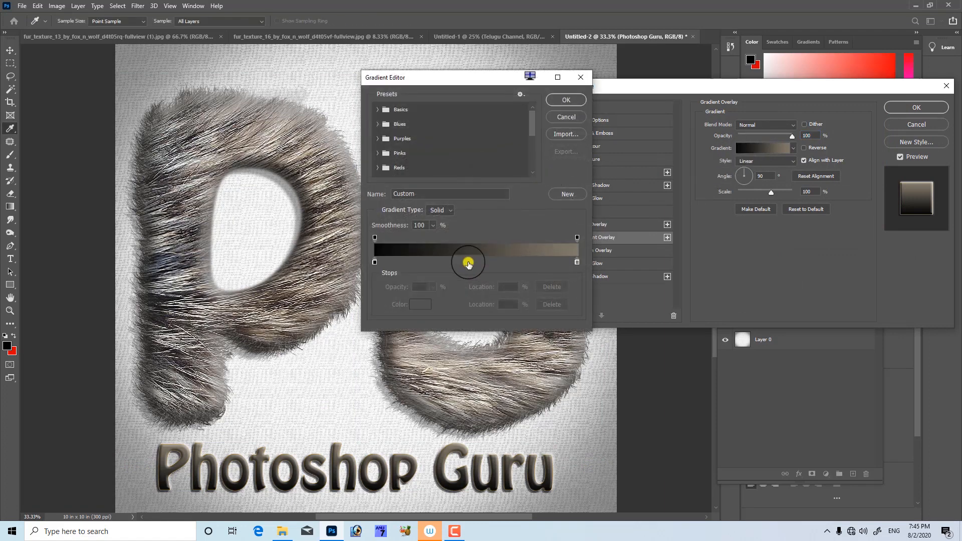
click(576, 261)
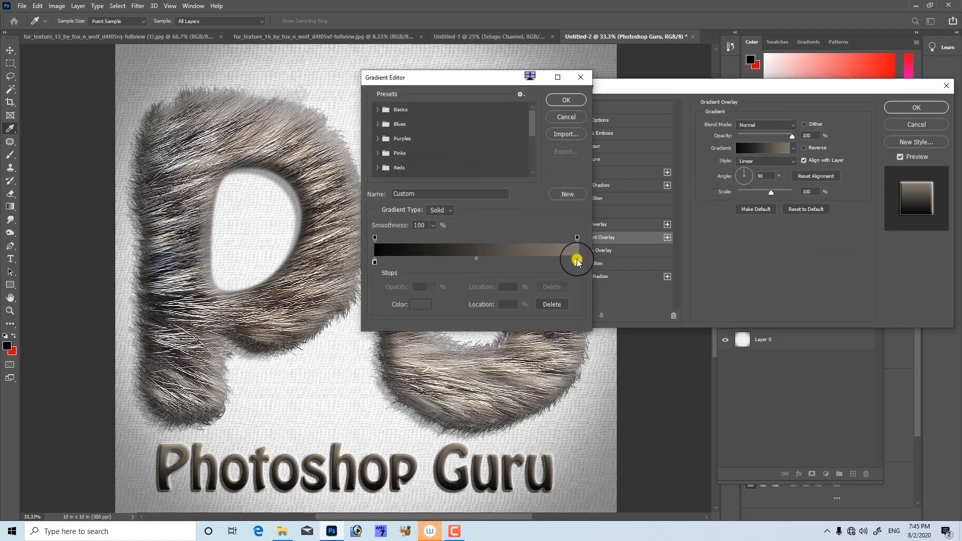
click(420, 304)
drag(626, 198, 636, 156)
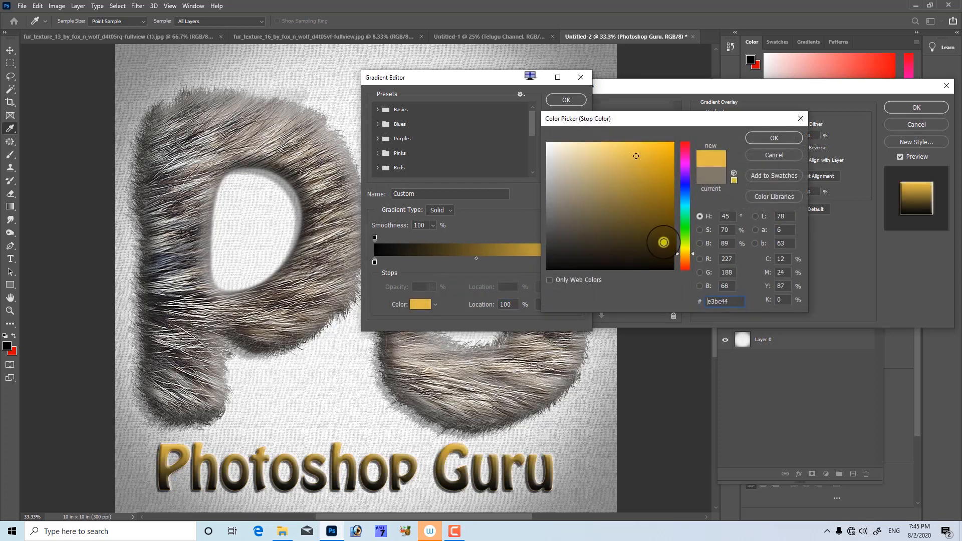
drag(682, 243, 678, 155)
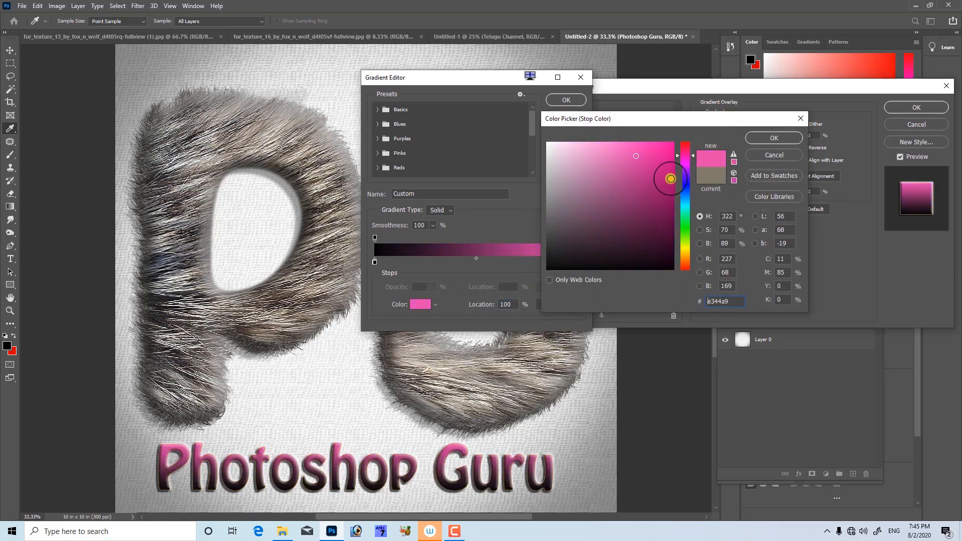
click(663, 189)
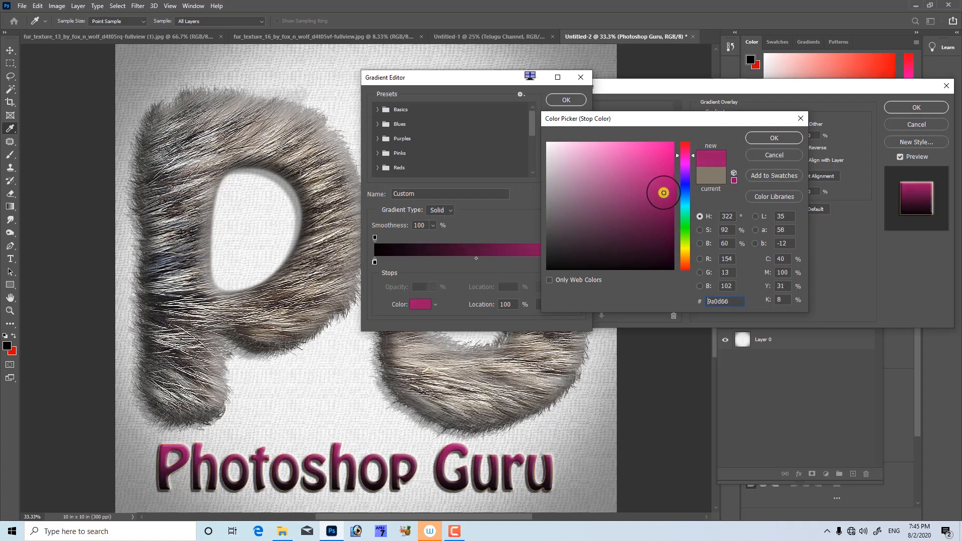
click(771, 137)
click(565, 100)
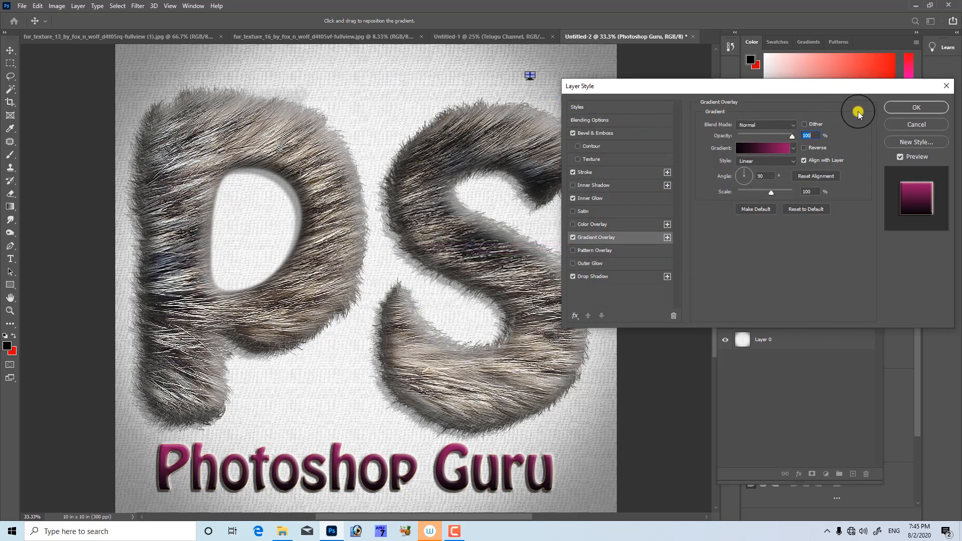
click(910, 107)
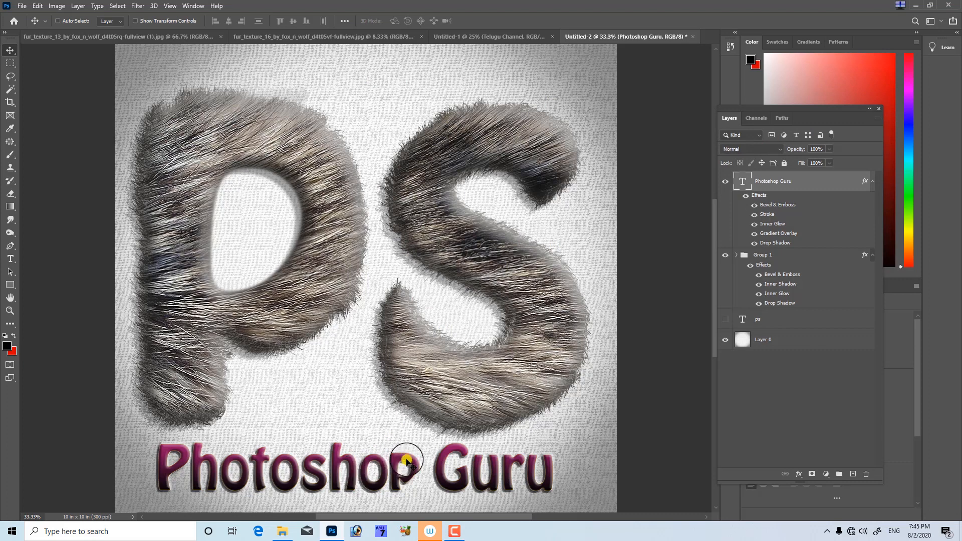
- Rasterize the styled "Photoshop Guru" caption by merging it with a new empty layer
key(ctrl+shift+alt+n)
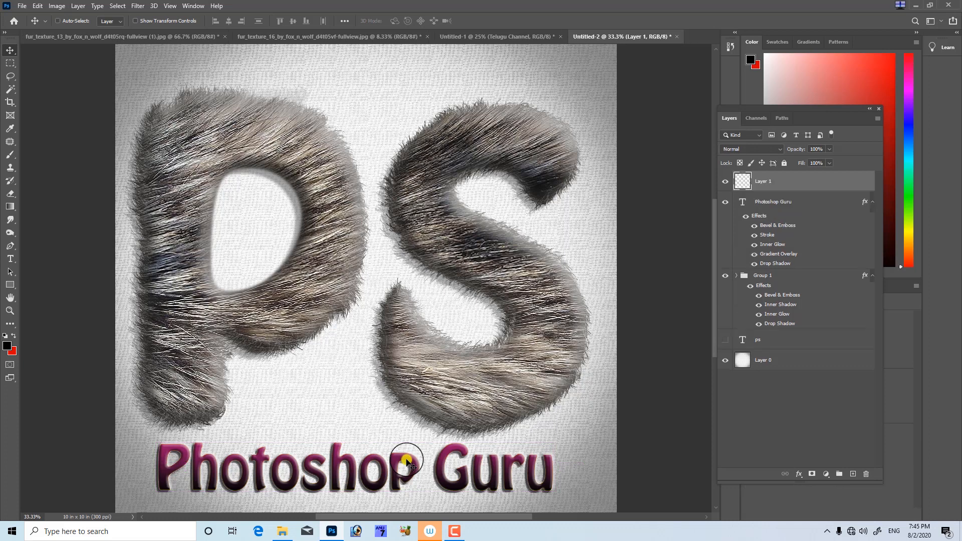
shift+click(776, 207)
key(ctrl+e)
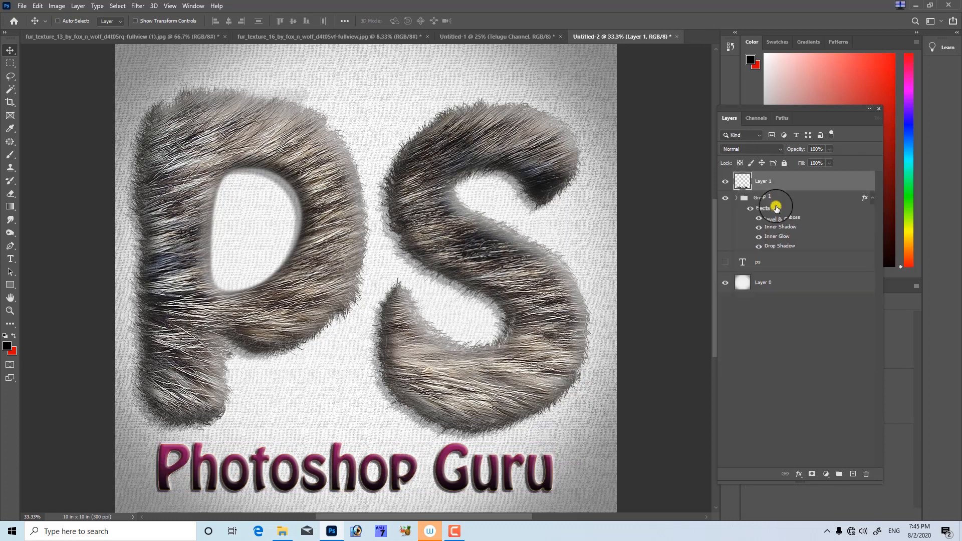
- Stack slightly raised duplicates of the caption layer to build a layered extrusion, merging them into one layer
key(ctrl+j)
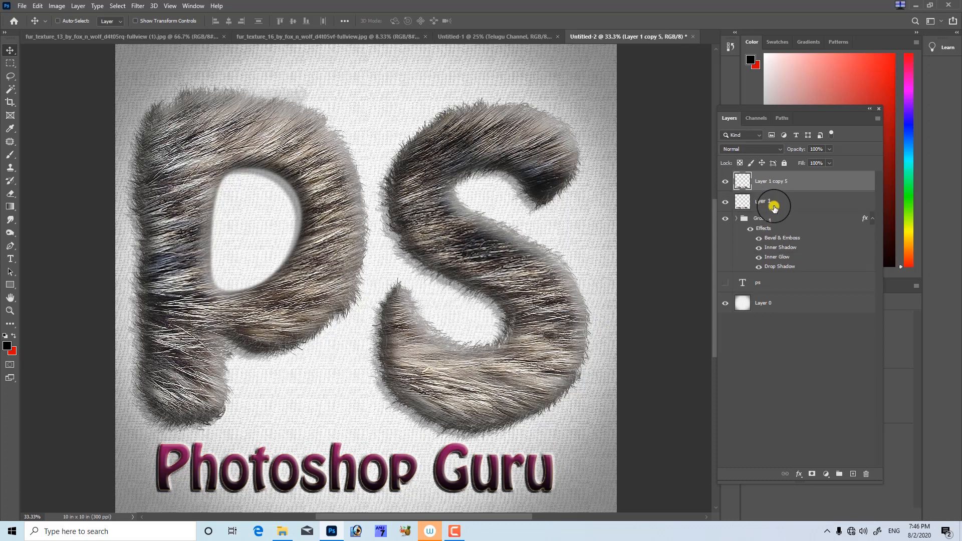
key(shift+v)
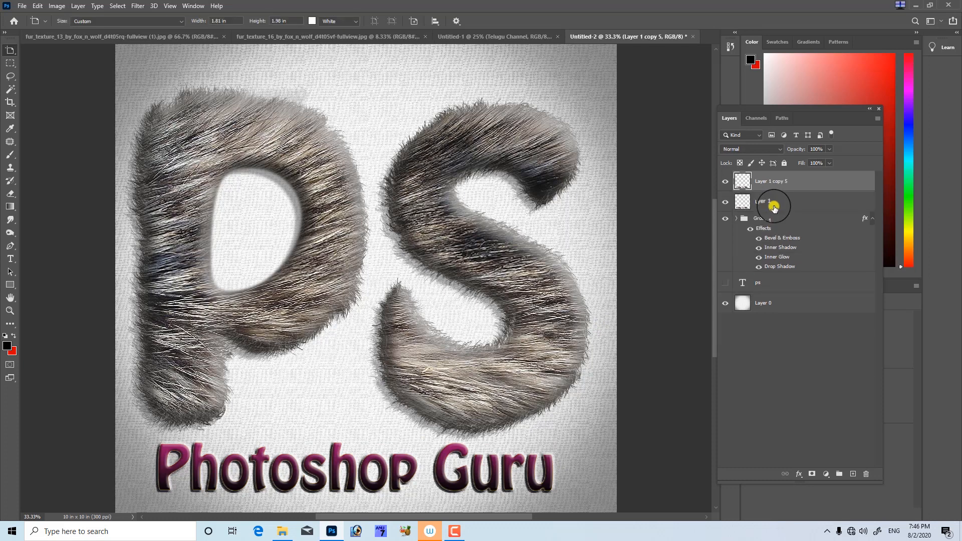
key(shift+v)
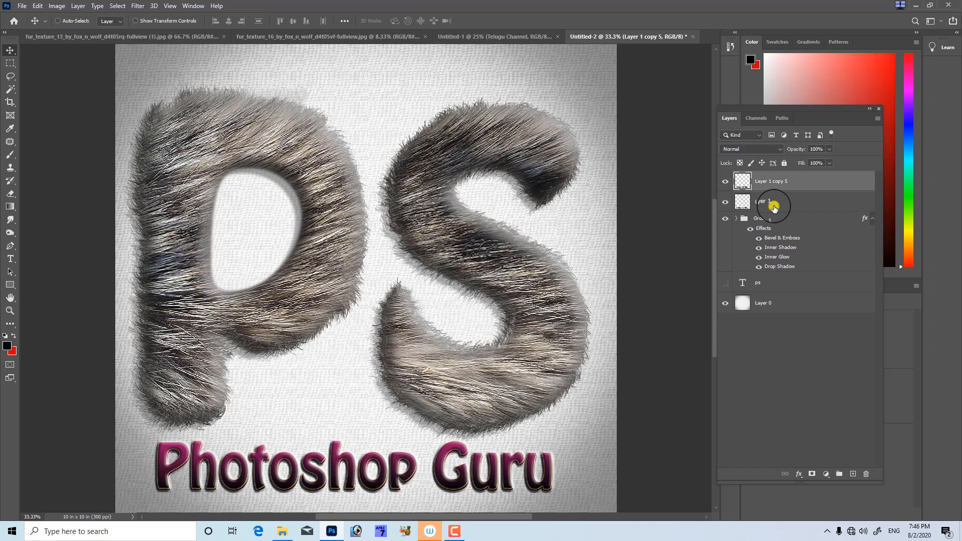
key(Delete)
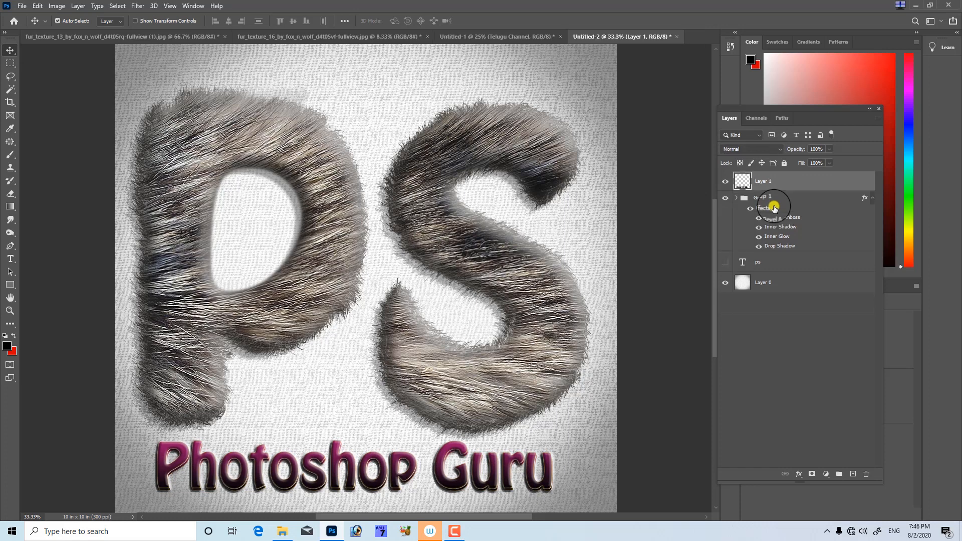
key(ctrl+z)
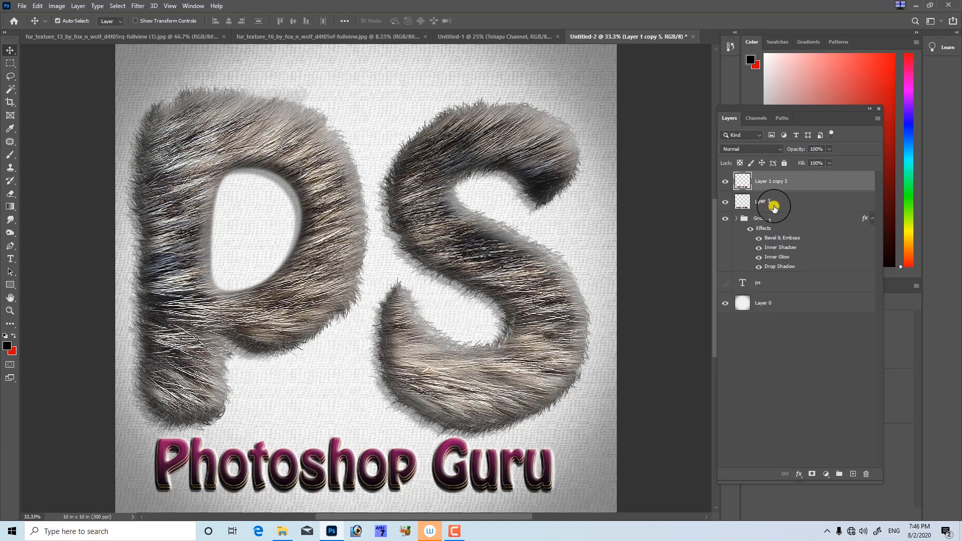
key(Delete)
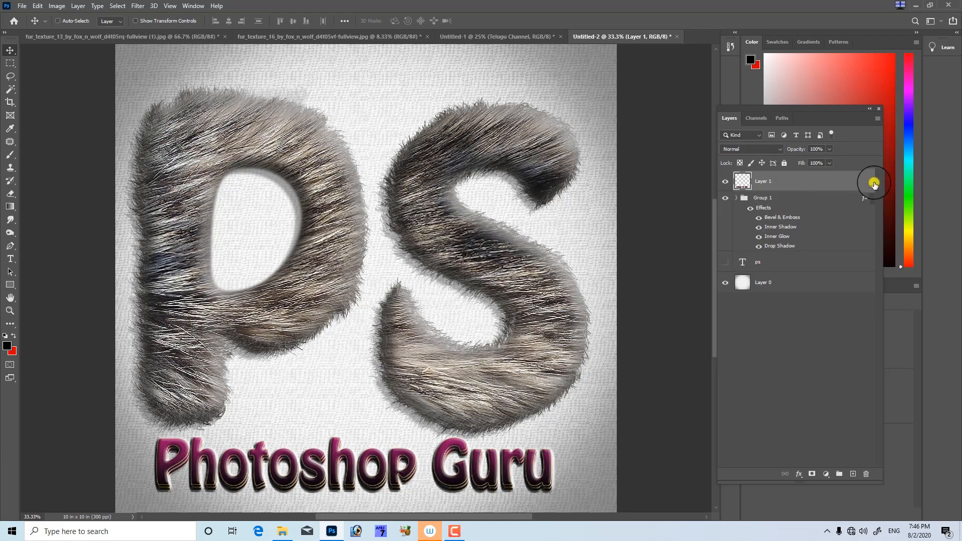
- Deepen the caption's extrusion with more duplicates offset slightly upward, and merge them into Layer 1
key(ctrl+plus)
key(ctrl+plus)
key(ctrl+plus)
drag(454, 389, 479, 90)
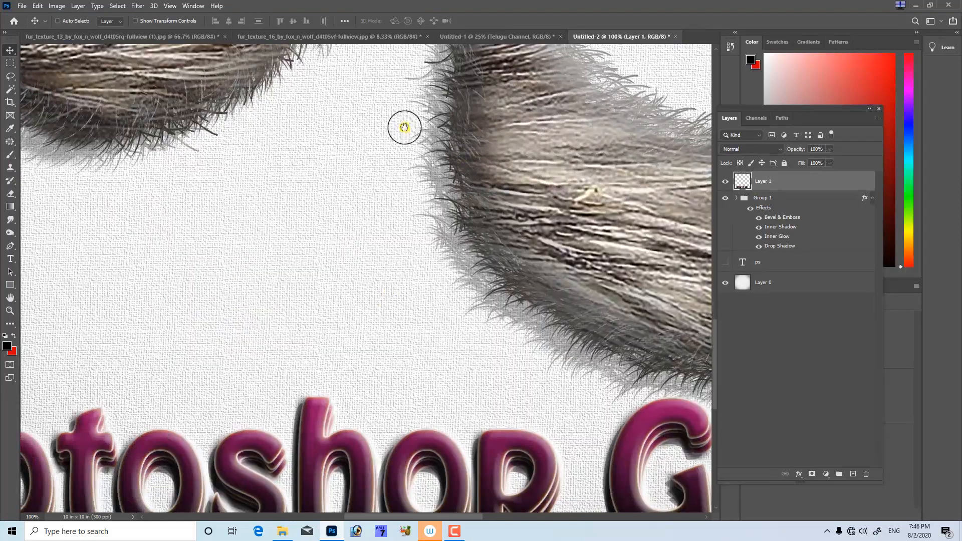
drag(426, 388, 457, 219)
drag(323, 265, 417, 251)
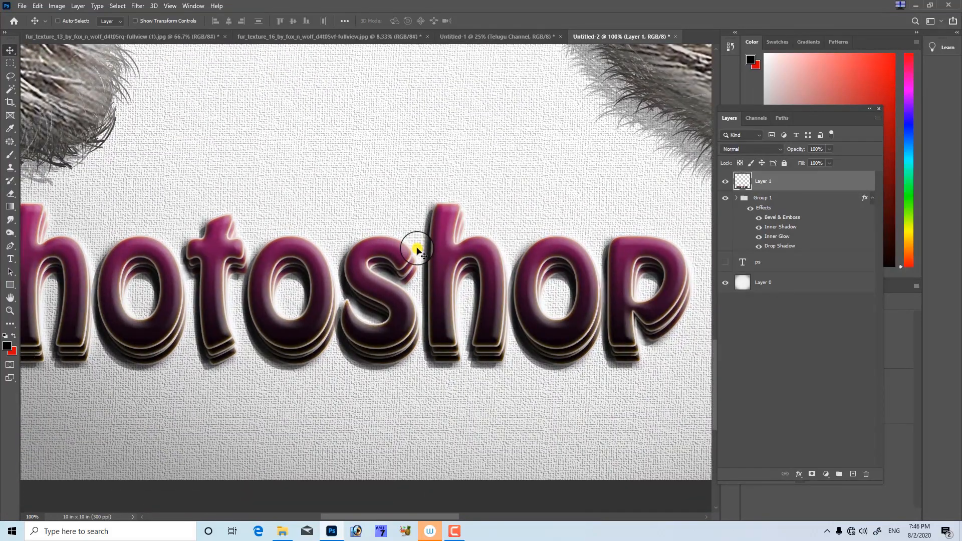
scroll(417, 251, down, 2)
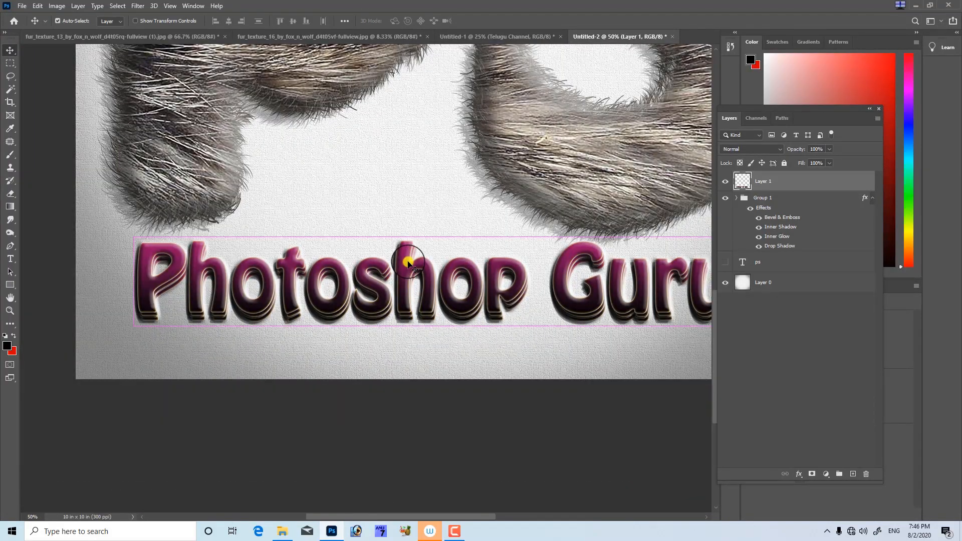
key(ctrl+alt+Down)
key(shift+v)
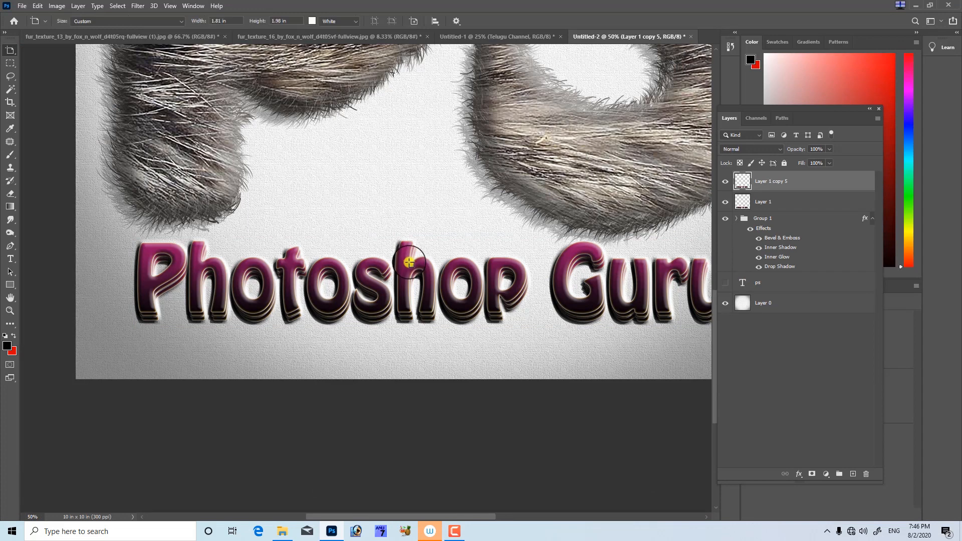
key(shift+v)
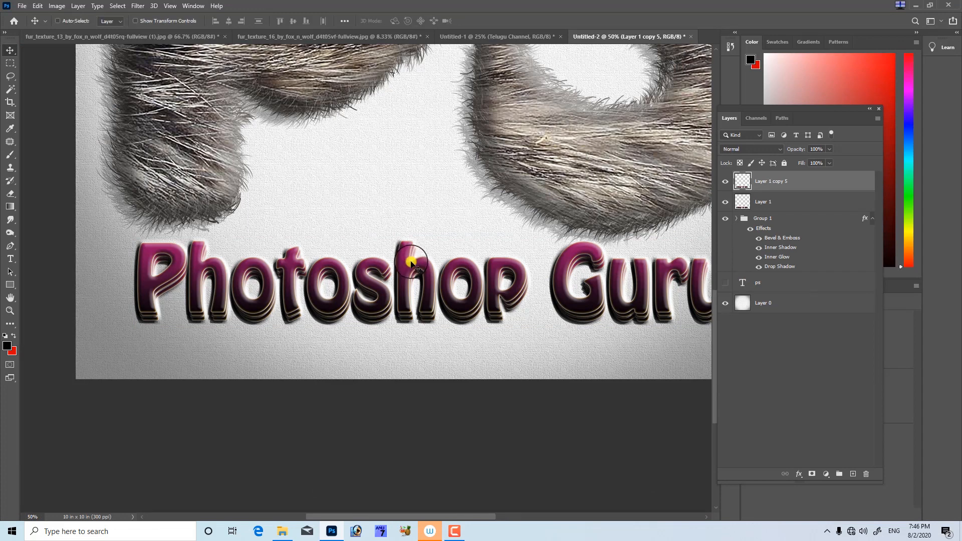
key(Up)
key(Up)
key(Up)
key(Up)
key(Up)
key(Up)
key(Up)
key(Up)
key(Up)
key(Up)
key(Up)
key(Up)
key(Up)
key(Up)
key(Up)
key(Up)
key(Up)
key(Up)
key(Up)
key(Up)
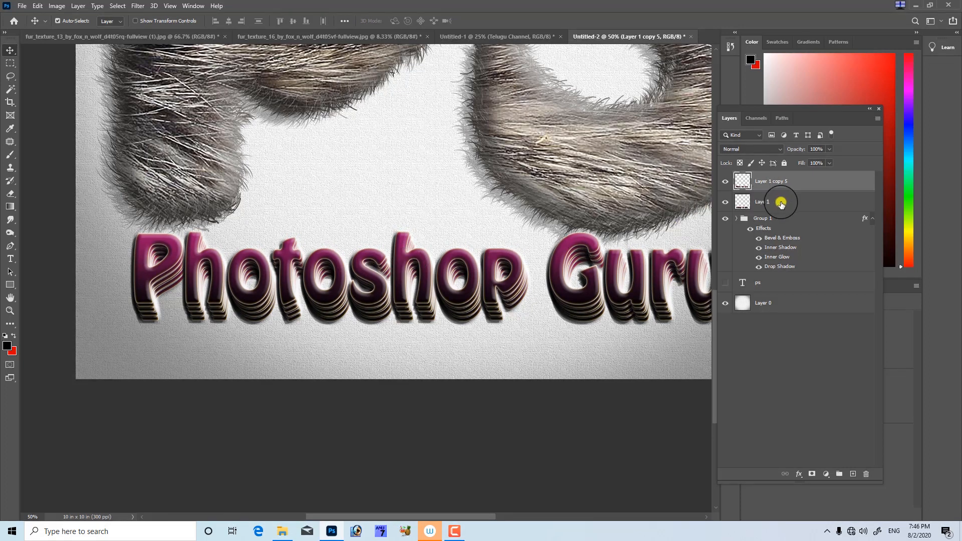
key(ctrl+e)
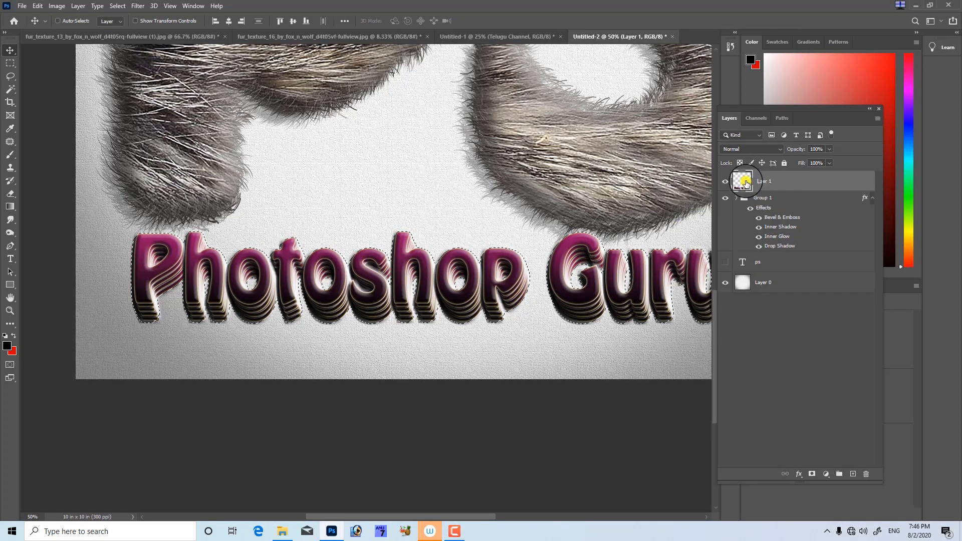
- Fill the caption's outline selection with black on a new layer and place that layer beneath Layer 1
key(ctrl+shift+alt+n)
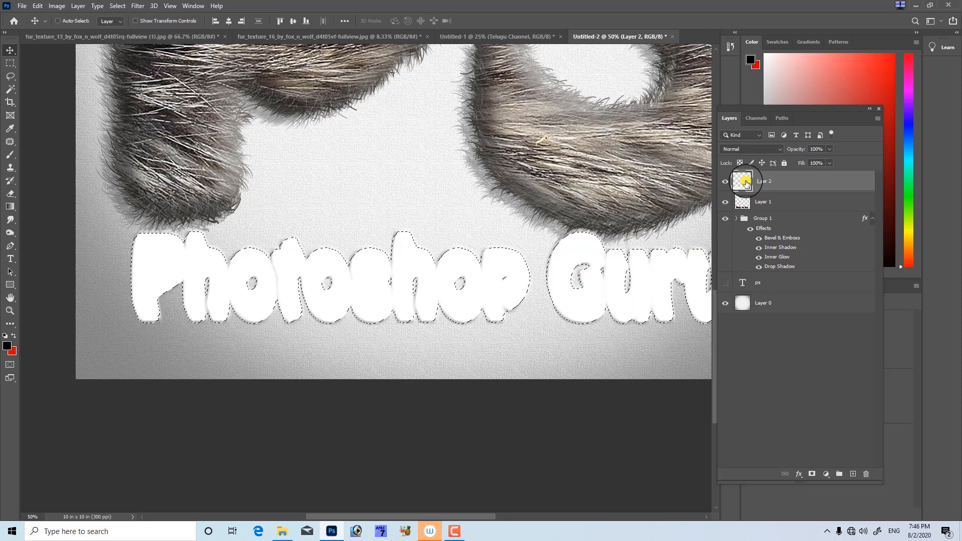
key(alt+BackSpace)
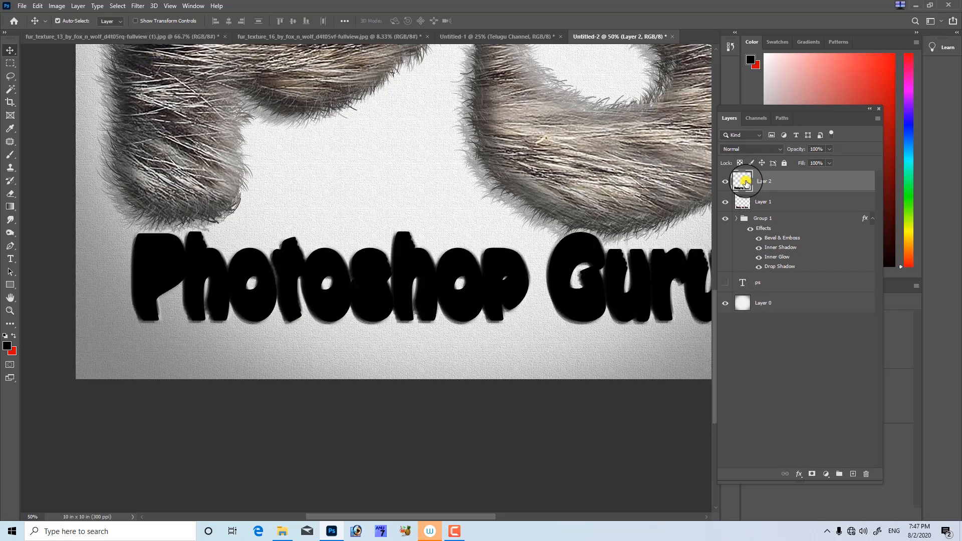
drag(745, 183, 747, 211)
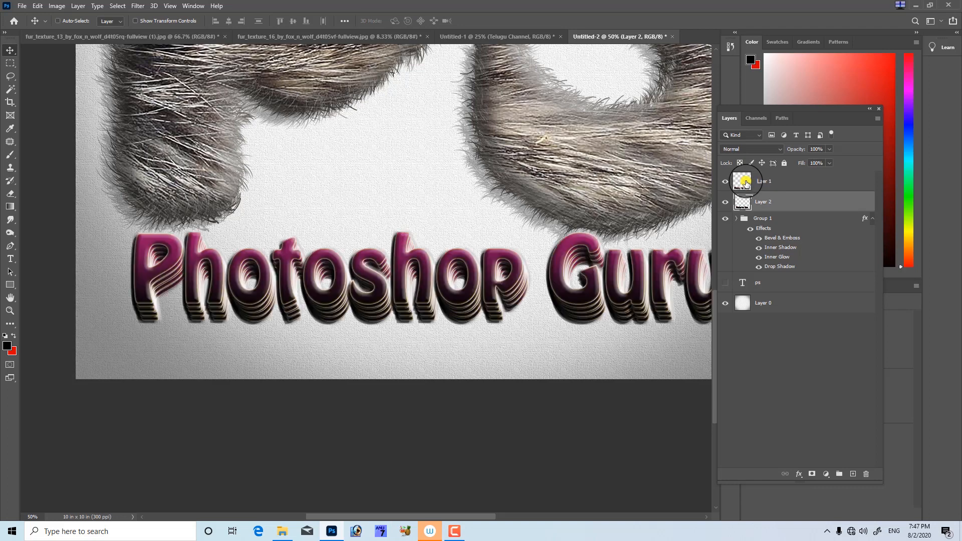
click(722, 184)
click(722, 185)
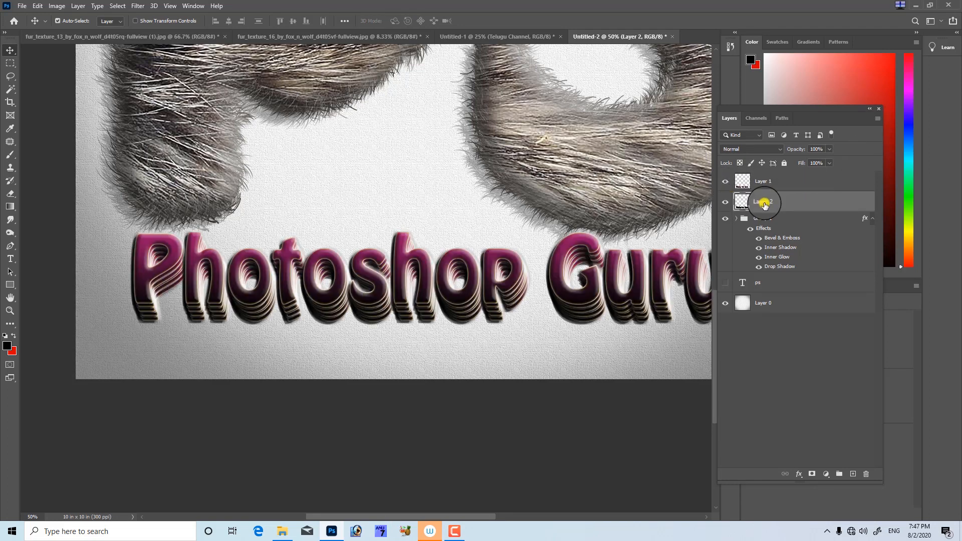
- Distort the black caption silhouette on Layer 2 into a low cast shadow slanting to the left
key(ctrl+t)
right_click(420, 268)
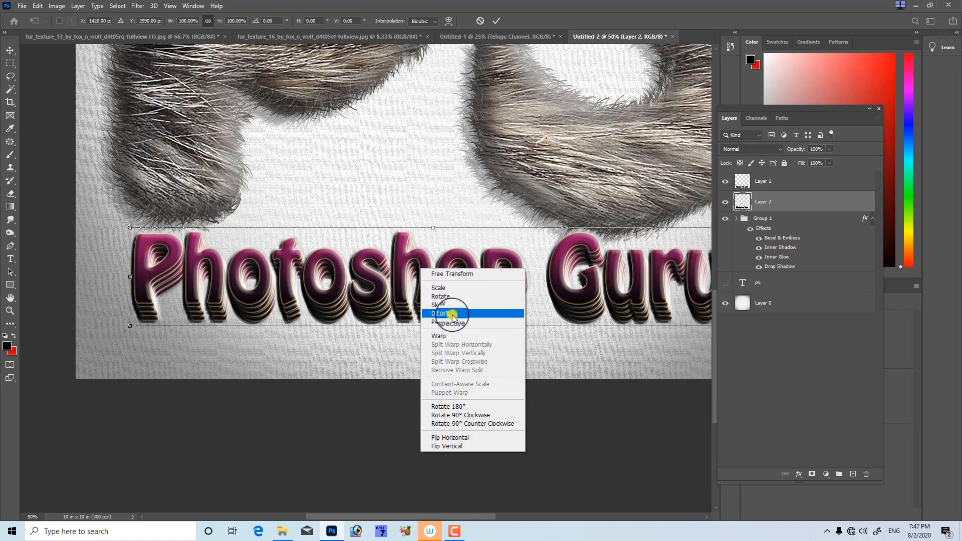
click(452, 314)
drag(433, 227, 364, 290)
key(Return)
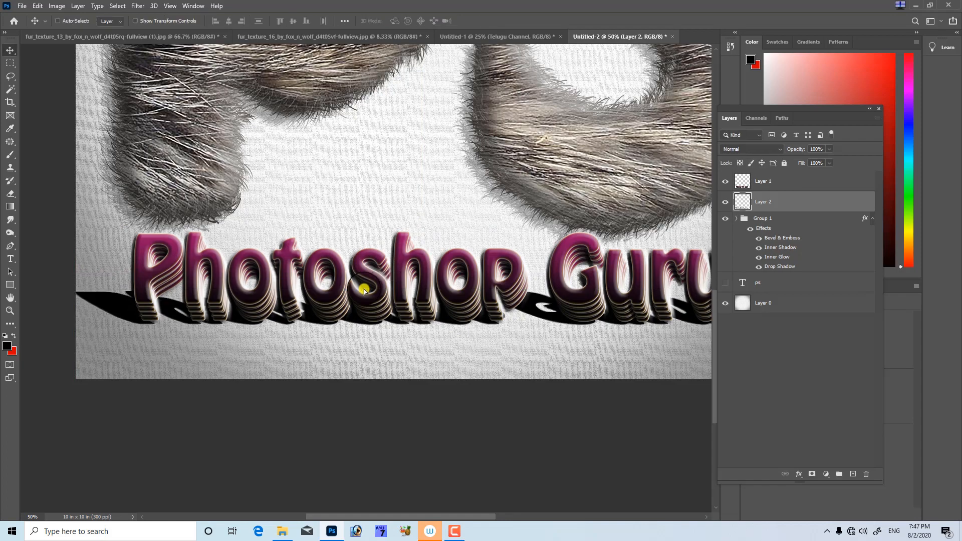
- Soften the caption's cast shadow with a Gaussian Blur of about 8 pixels
scroll(365, 279, down, 4)
key(ctrl+plus)
key(ctrl+plus)
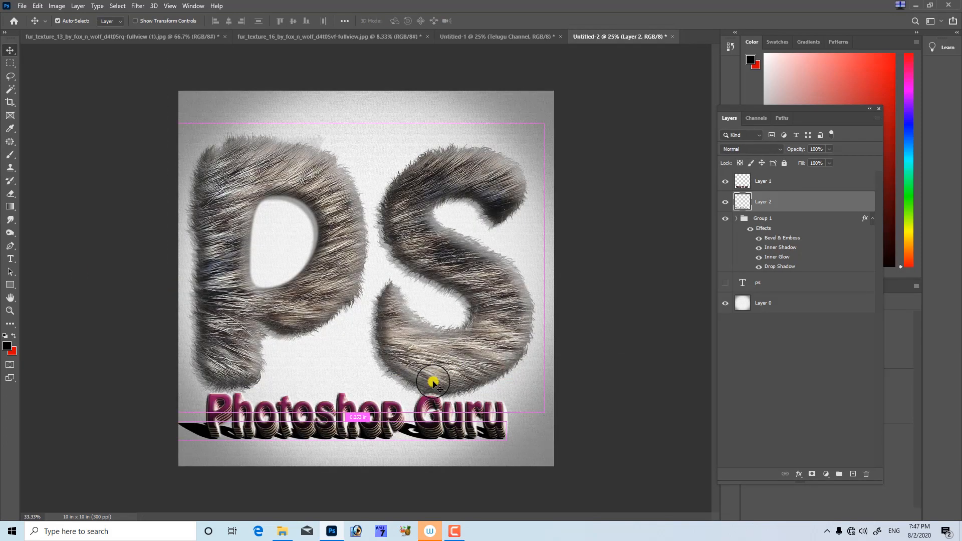
drag(449, 383, 461, 291)
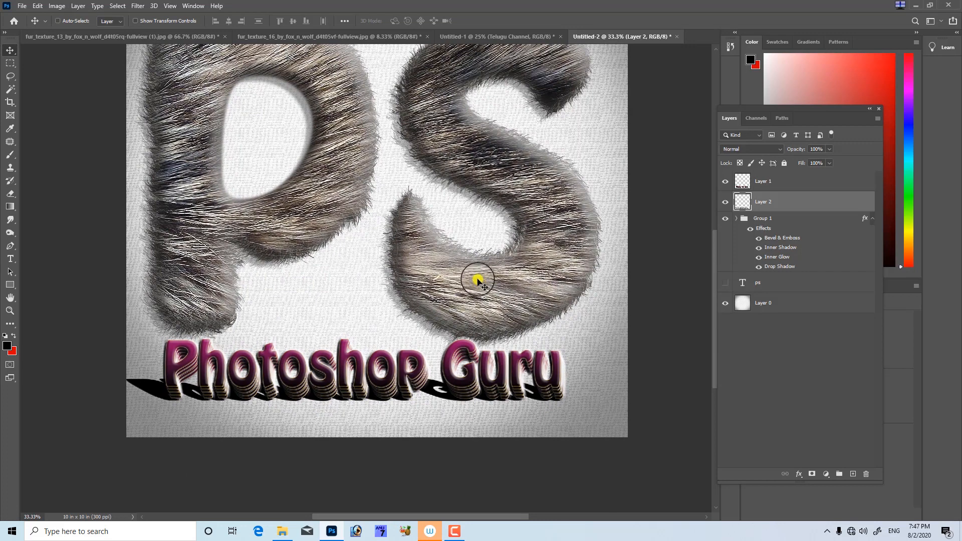
click(139, 7)
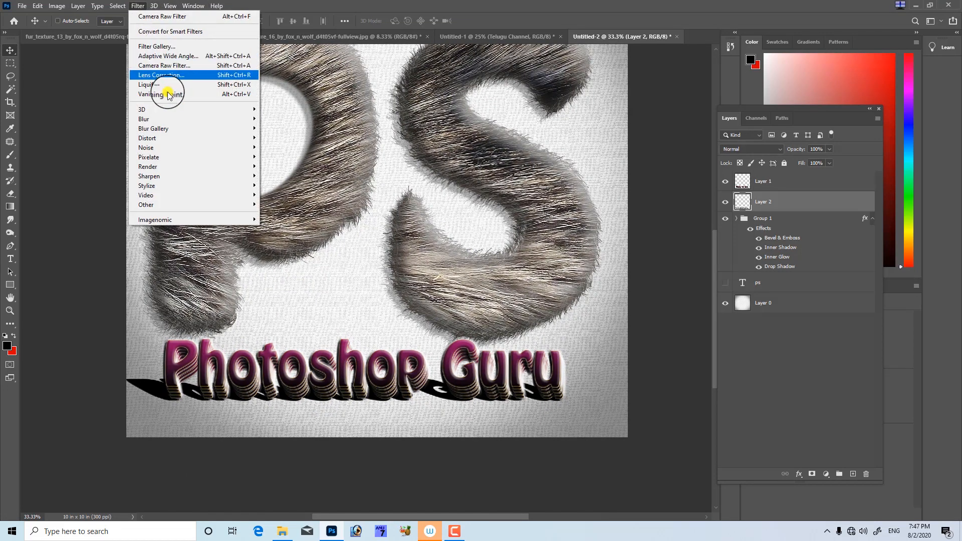
mouse_move(172, 118)
click(295, 157)
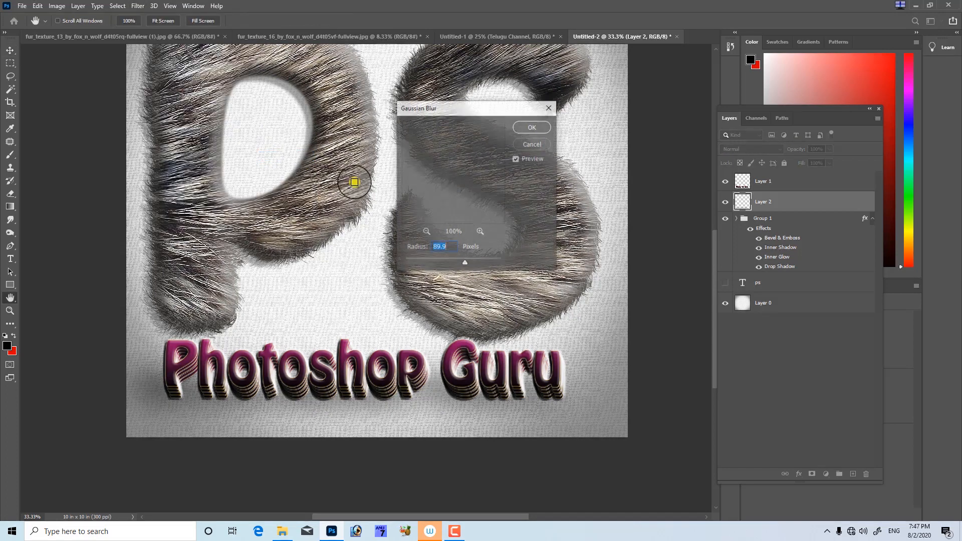
click(412, 262)
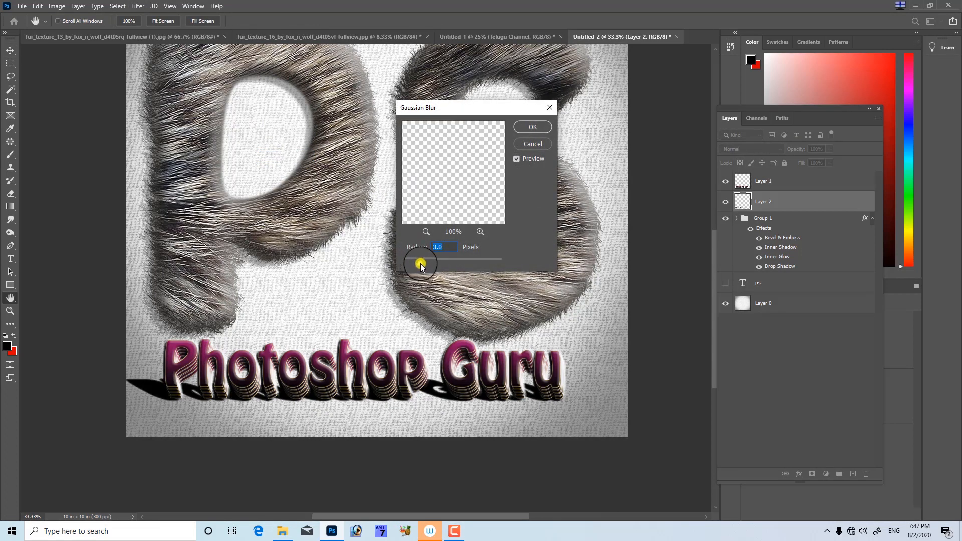
drag(424, 264, 441, 265)
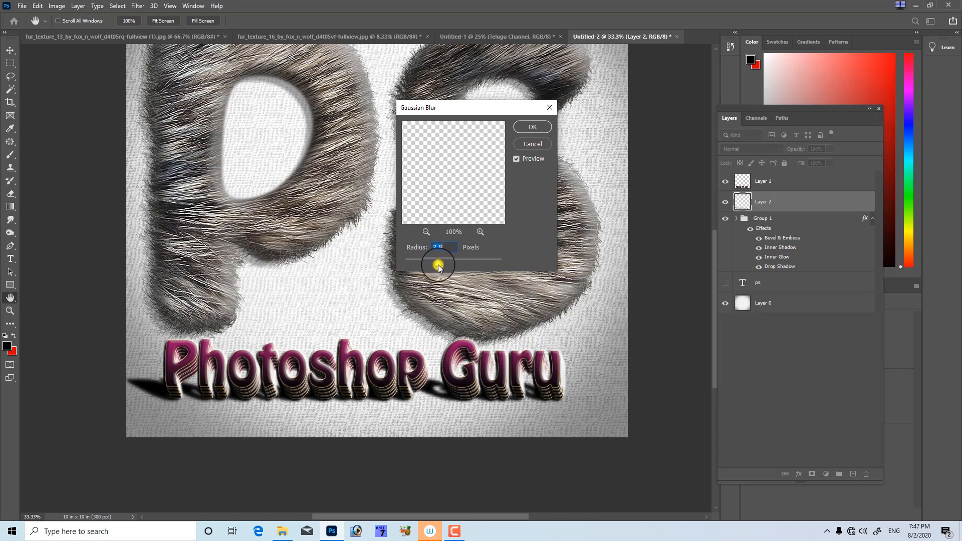
click(531, 131)
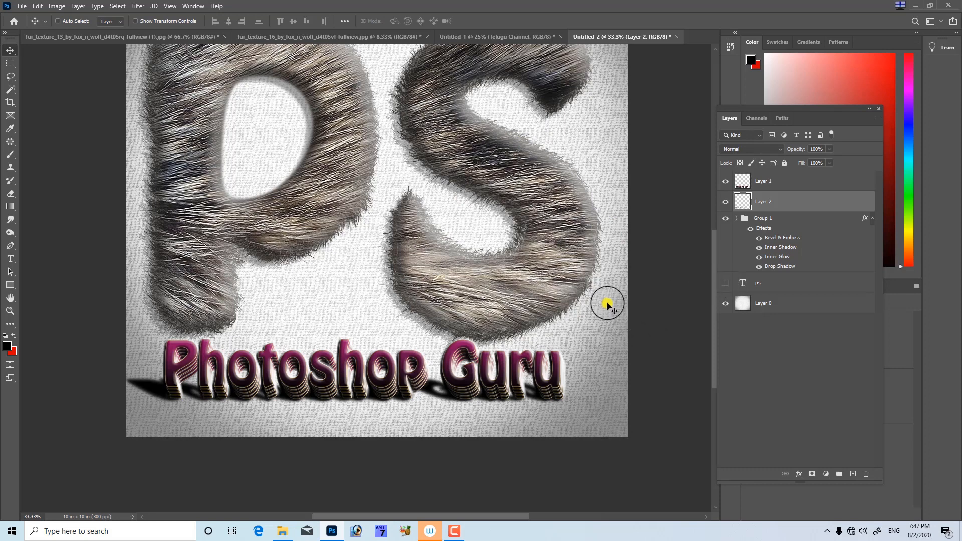
- Copy the lower part of the caption on Layer 1 to a new layer using a rectangular selection
right_click(476, 386)
click(481, 388)
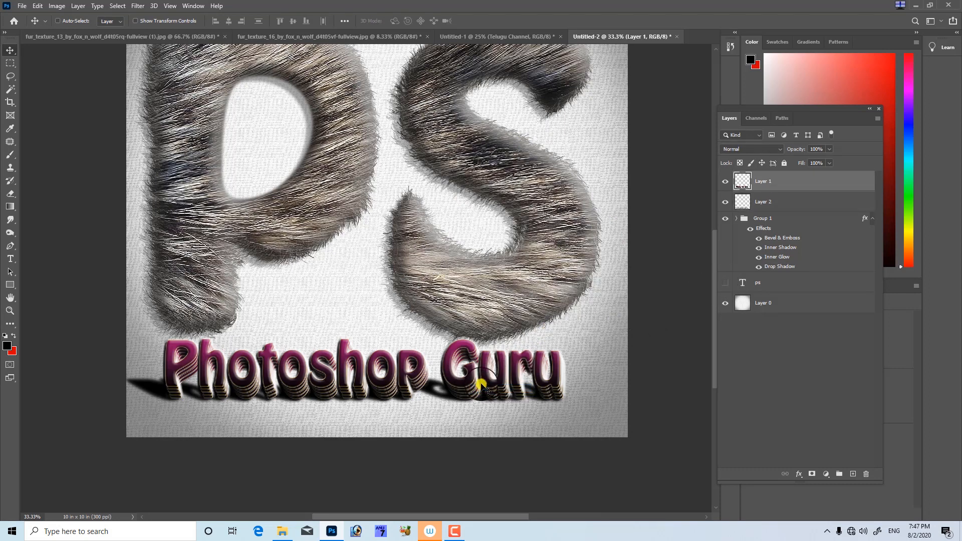
key(m)
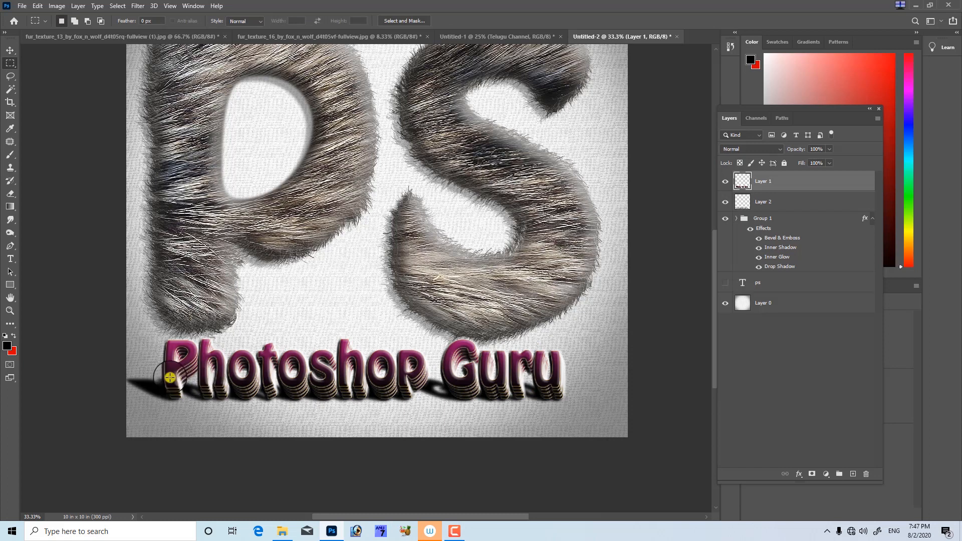
drag(153, 374, 593, 435)
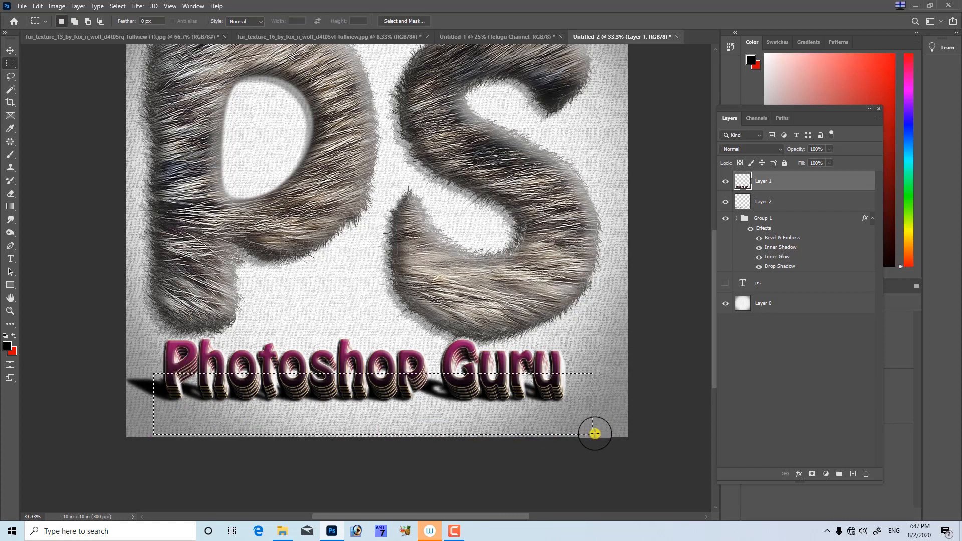
key(ctrl+j)
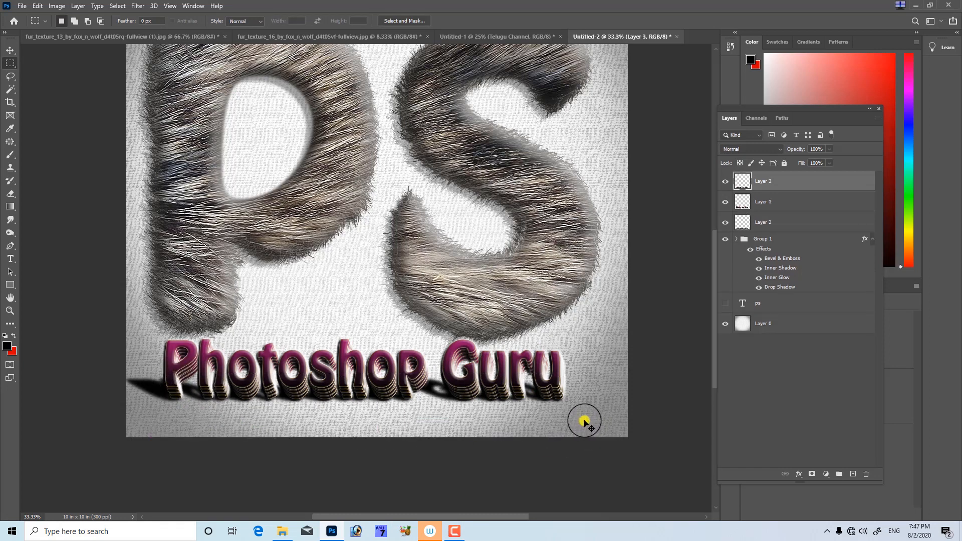
- Flip the copied lower part of the caption vertically and apply the transformation
key(ctrl+t)
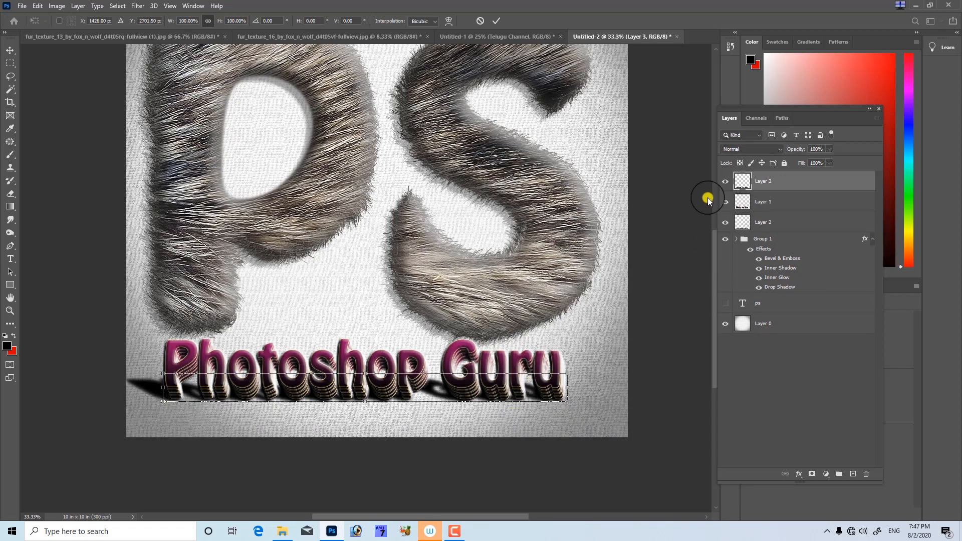
right_click(376, 395)
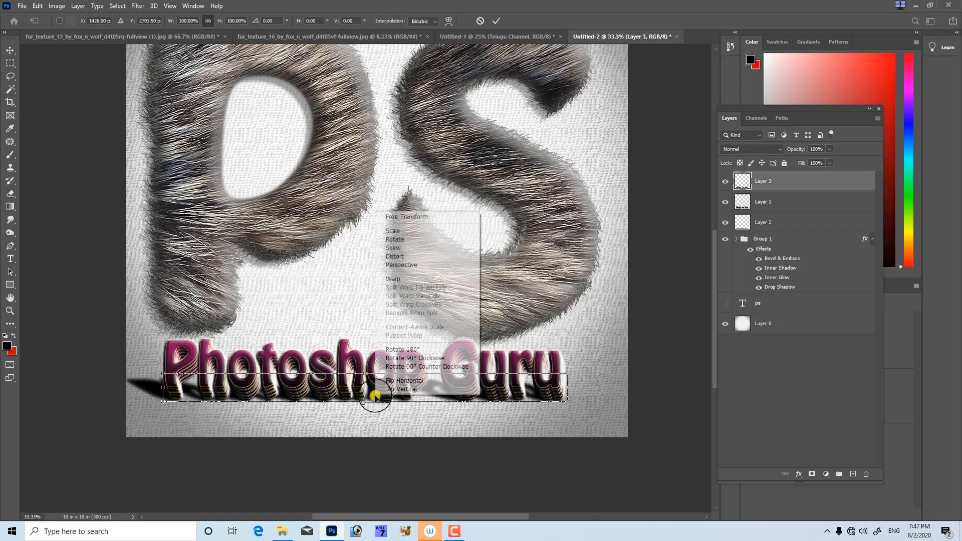
click(435, 389)
key(Return)
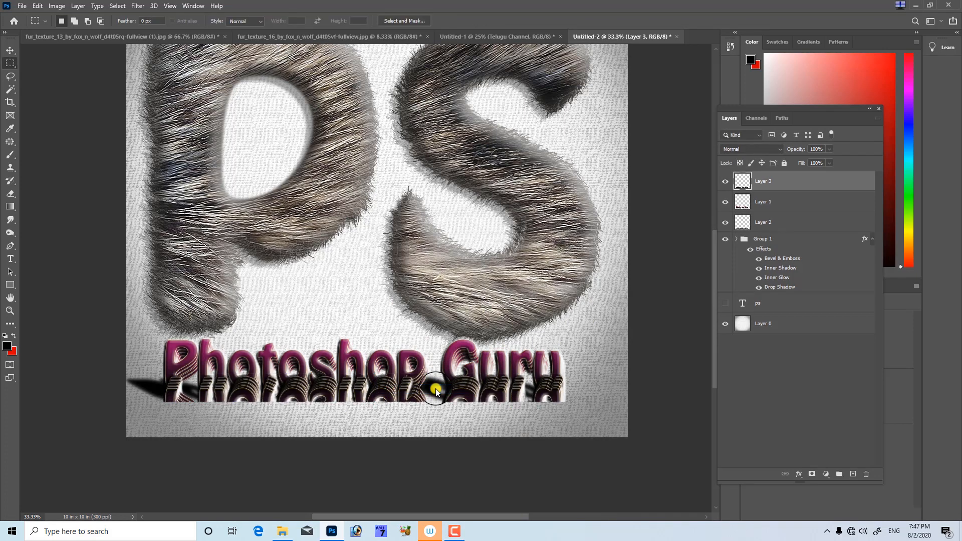
- Send the flipped caption copy on Layer 3 below Layer 2 and move it down beneath the caption as its reflection
key(ctrl+bracketleft)
key(ctrl+bracketleft)
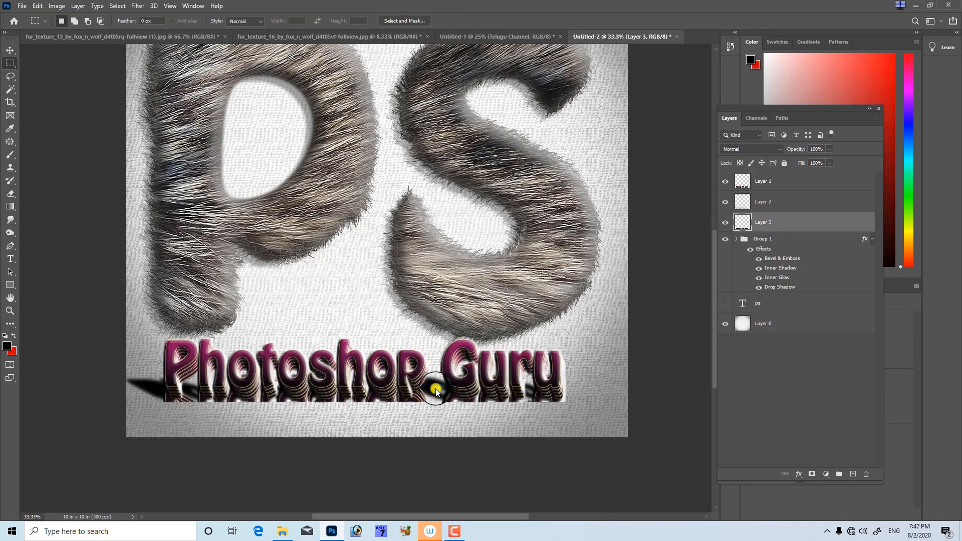
key(v)
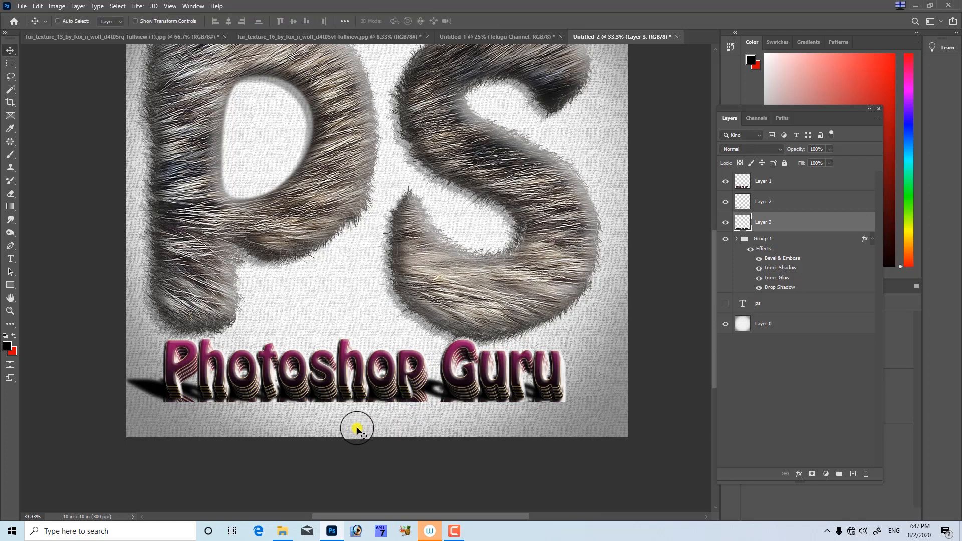
drag(356, 429, 360, 434)
- Apply a Motion Blur to the reflection on Layer 3 at -90° with a 626-pixel distance, and lower its opacity to 63%
click(138, 5)
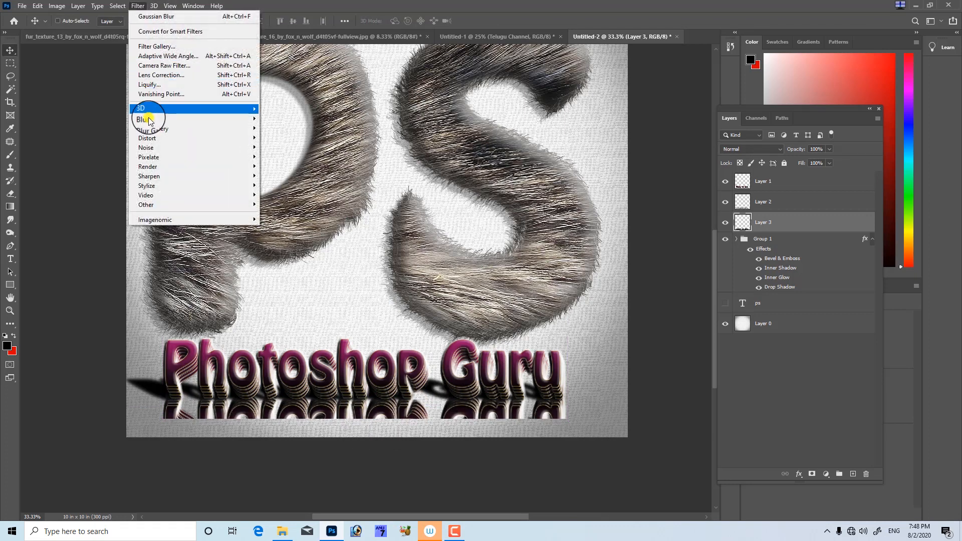
mouse_move(148, 120)
click(308, 175)
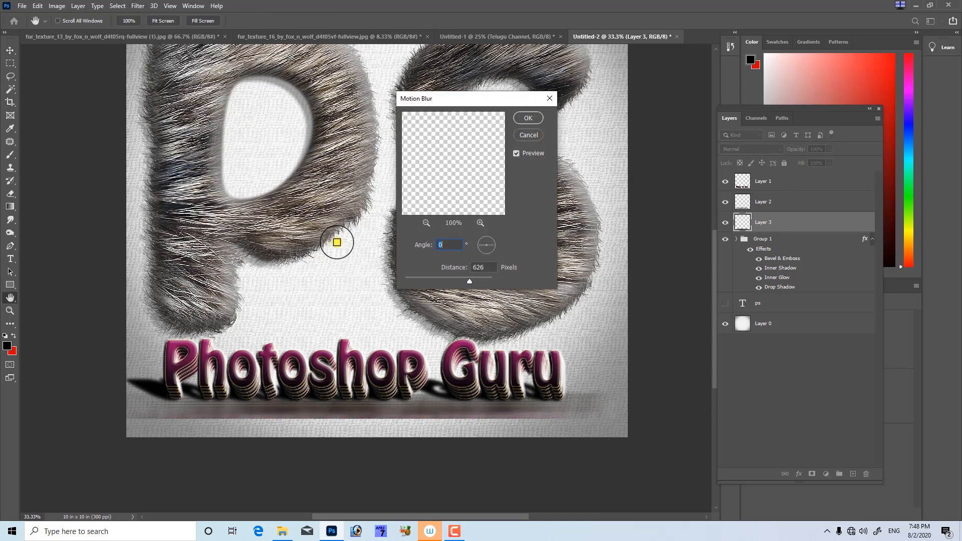
click(488, 256)
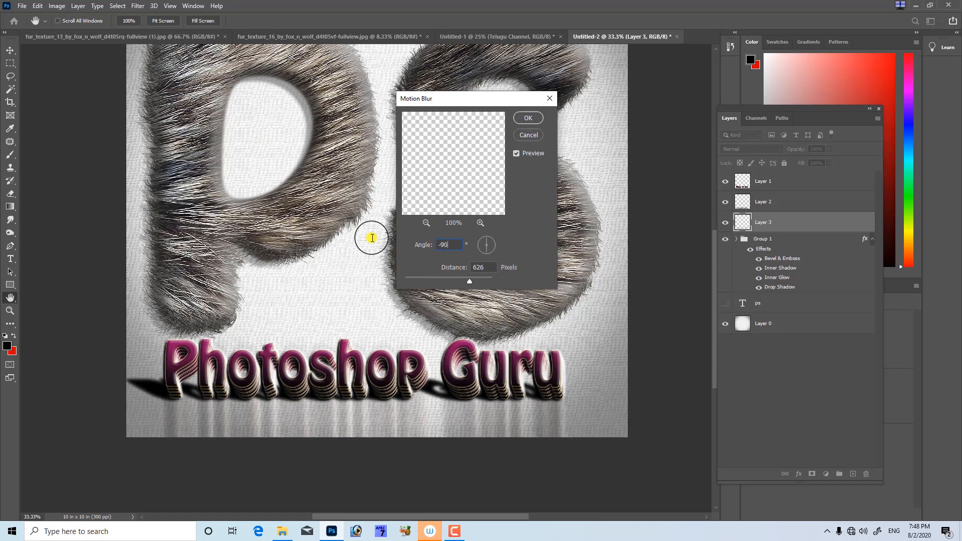
key(Return)
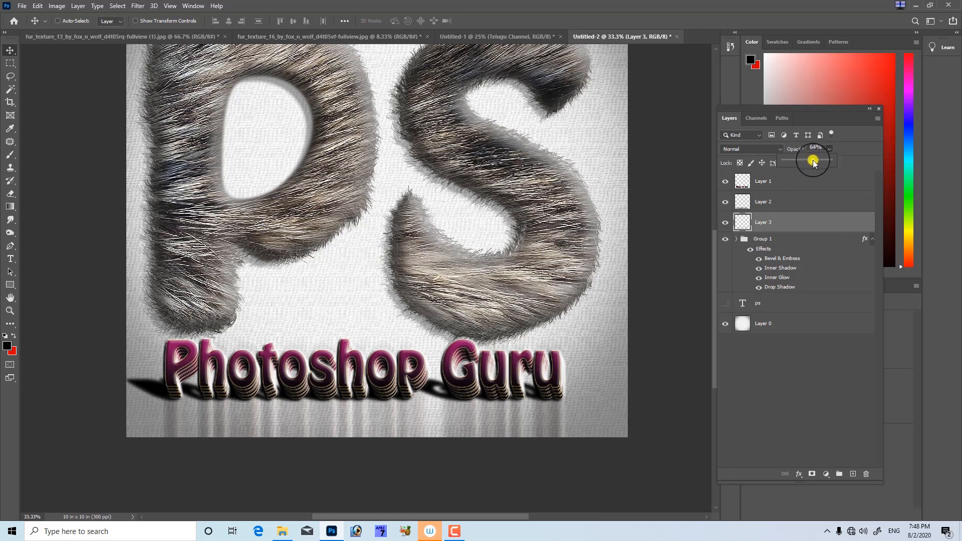
drag(813, 163, 813, 163)
- Fade out the lower part of the caption's reflection using a soft 400-pixel eraser at 50% opacity
key(e)
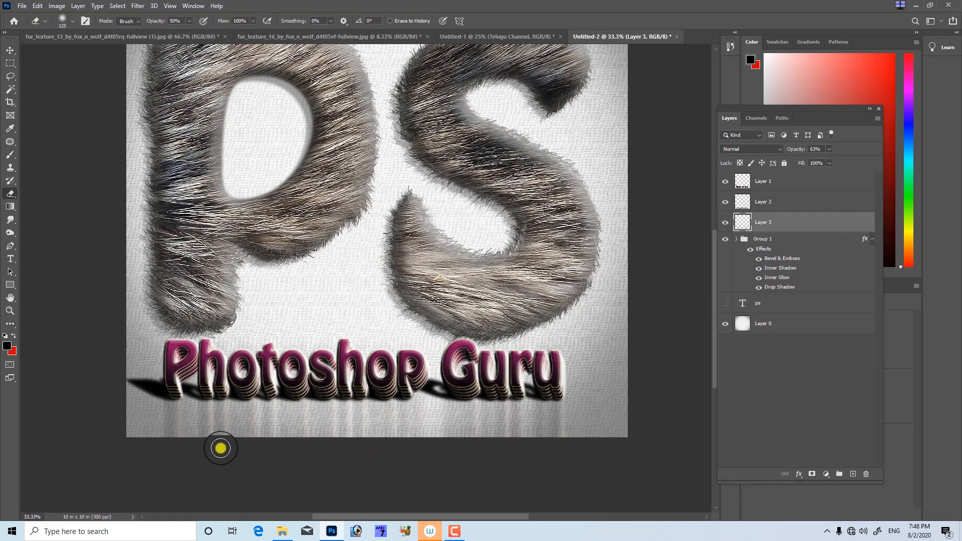
key(bracketright)
key(bracketright)
key(bracketright)
key(bracketright)
key(bracketright)
key(bracketright)
key(bracketright)
key(bracketright)
key(bracketright)
key(bracketright)
key(bracketright)
key(bracketright)
key(bracketright)
key(bracketright)
key(bracketright)
key(bracketright)
key(bracketright)
key(bracketleft)
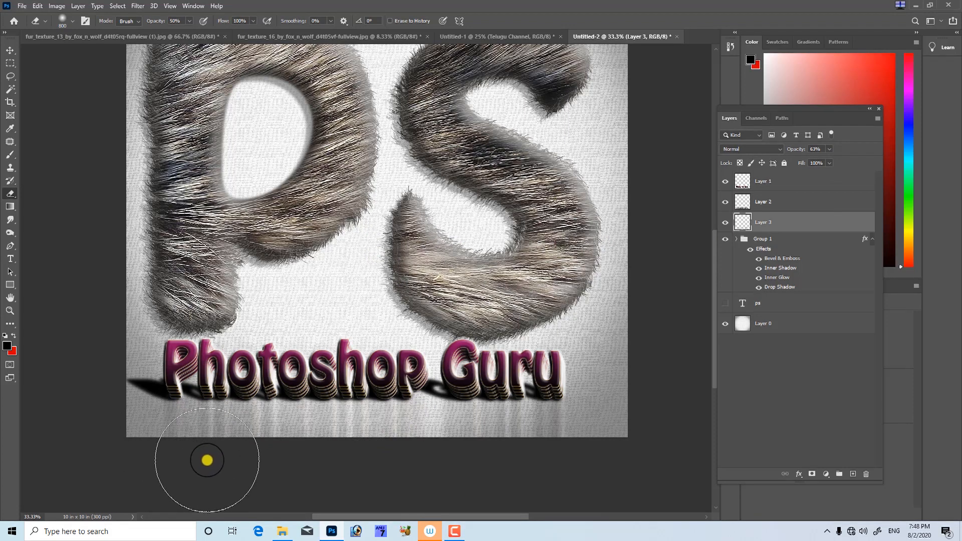
key(bracketleft)
key(bracketleft)
key(bracketleft)
key(bracketleft)
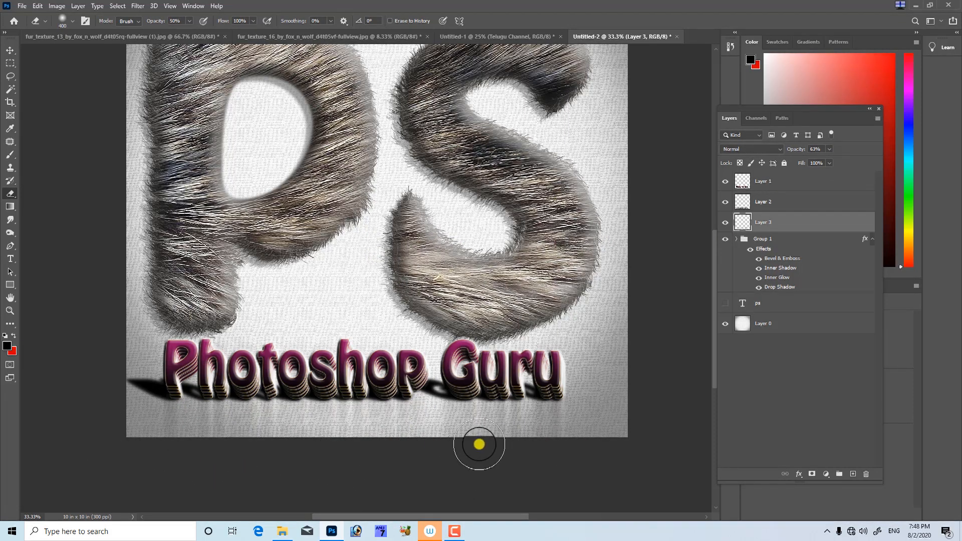
- Stamp all visible layers into a new layer above Layer 1 and duplicate the merged layer
key(ctrl+minus)
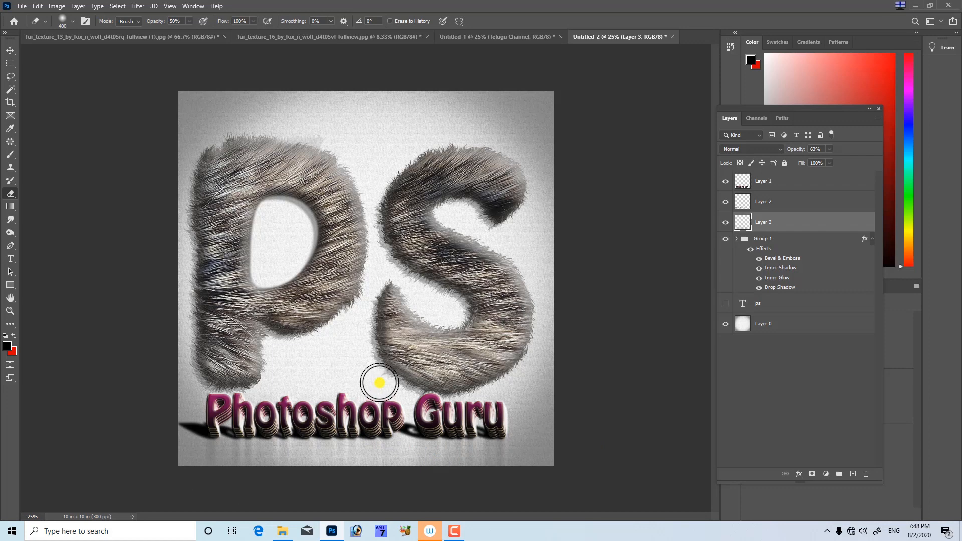
click(811, 190)
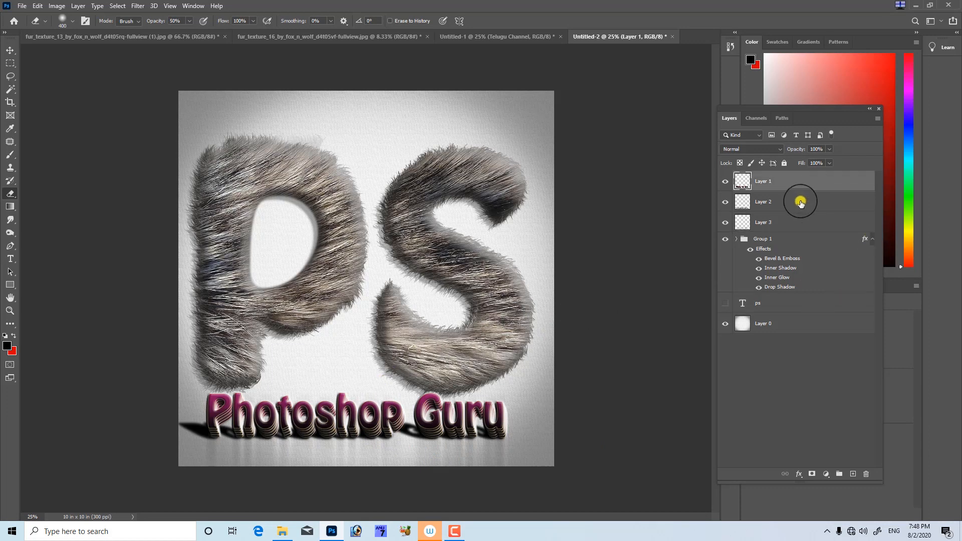
key(ctrl+shift+alt+e)
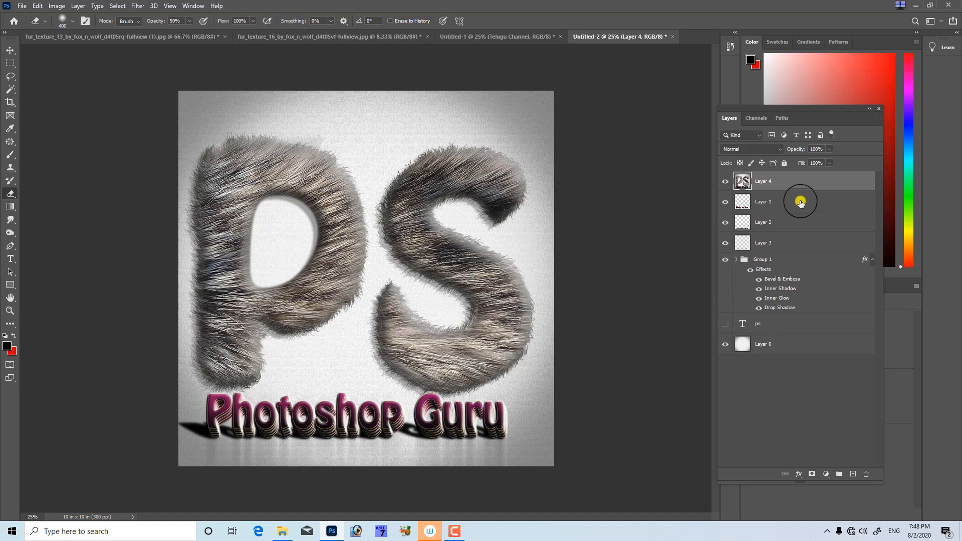
key(ctrl+j)
- Scale the duplicated merged layer to about 92% and center it on the canvas, leaving an even border around it
key(ctrl+t)
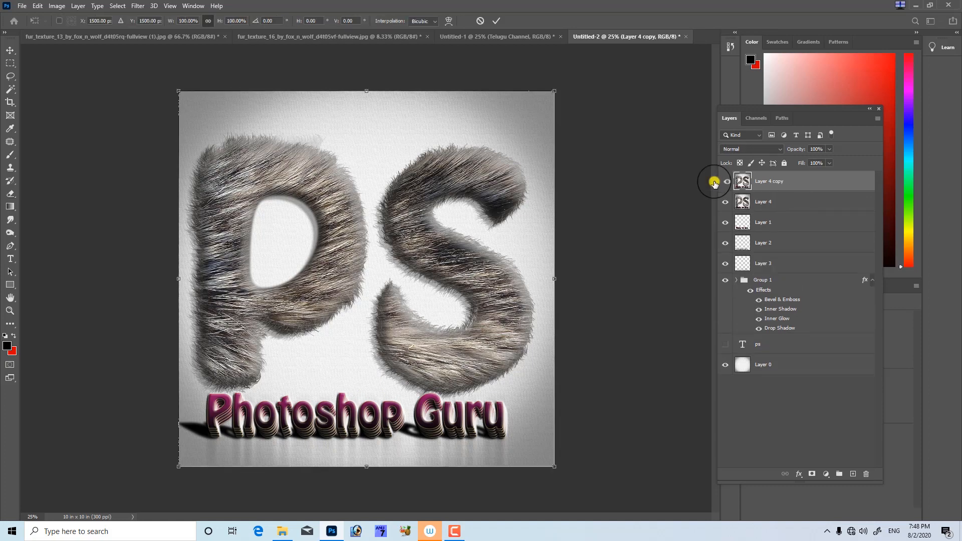
drag(552, 92, 529, 134)
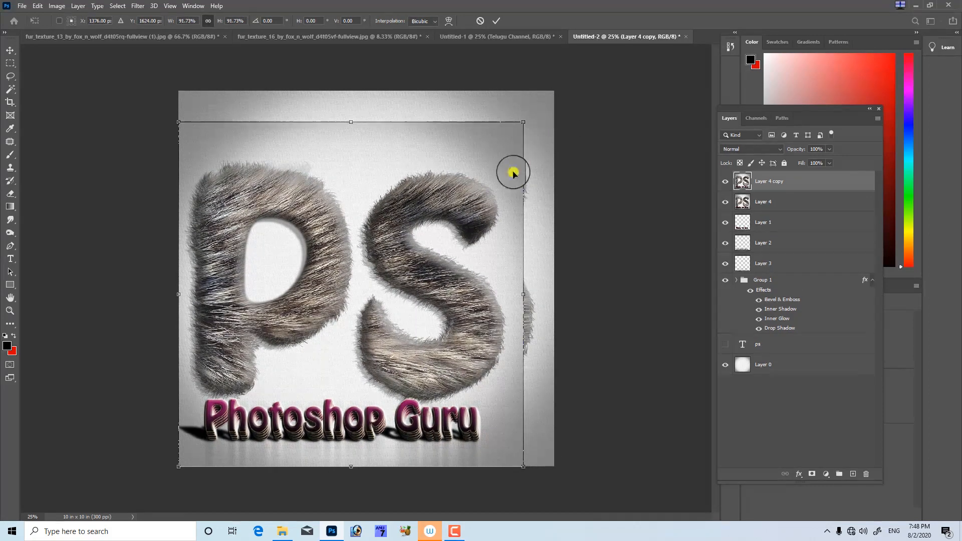
drag(451, 225, 459, 224)
key(Return)
key(e)
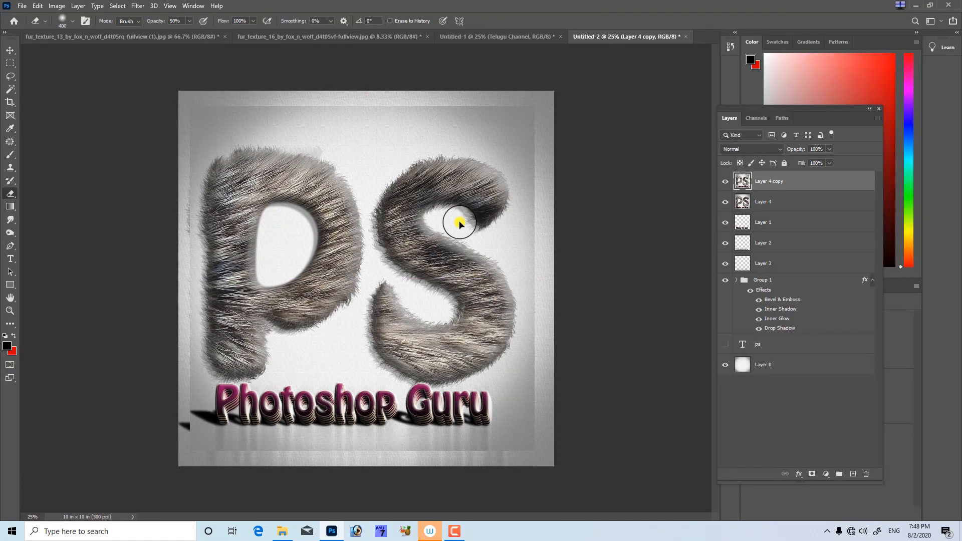
key(v)
key(shift+Right)
key(shift+Right)
key(shift+Right)
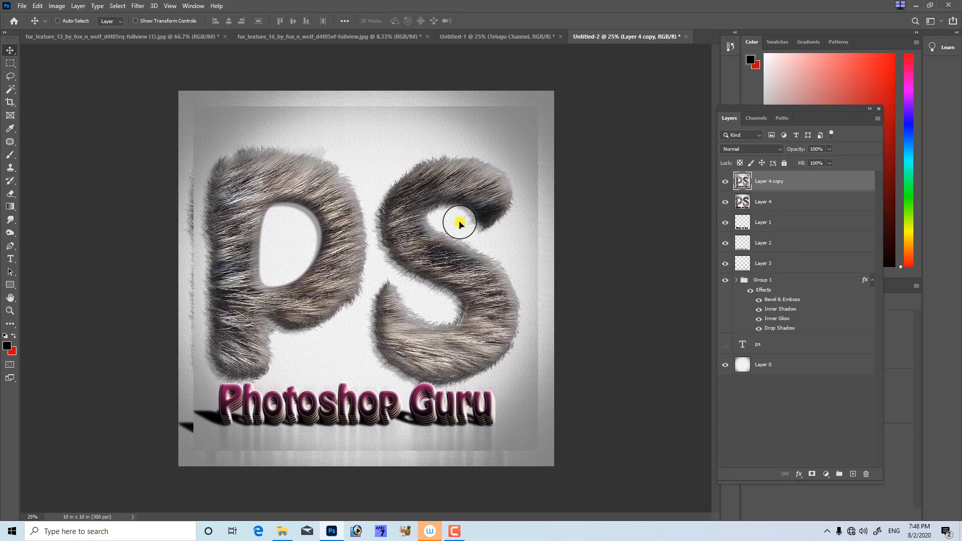
- Blur the full-size merged image on Layer 4 with a Gaussian Blur of 66.8 pixels
click(766, 200)
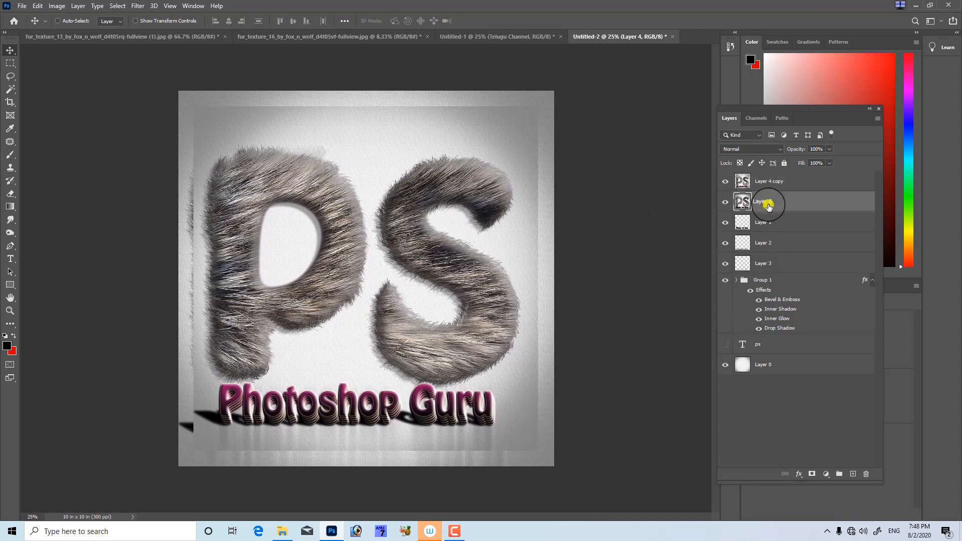
click(137, 6)
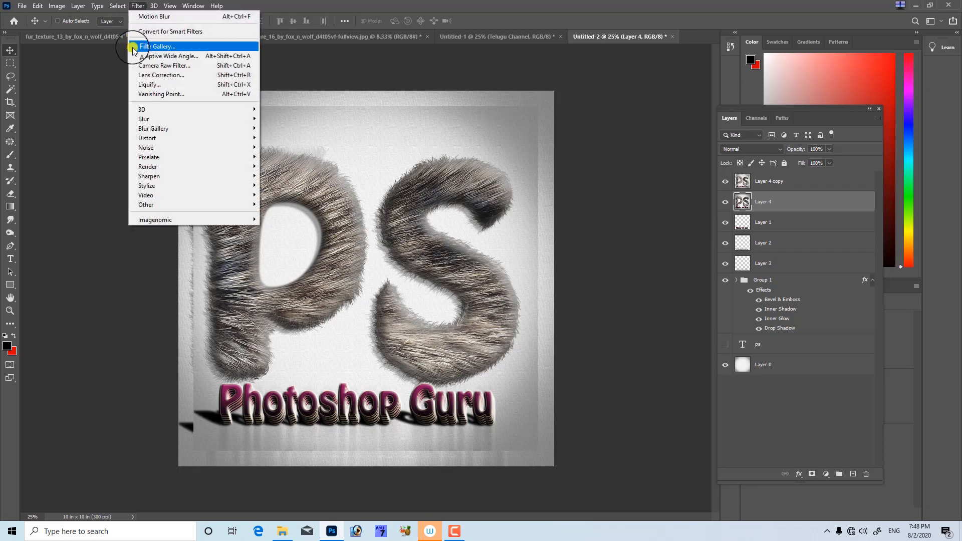
mouse_move(143, 119)
click(295, 157)
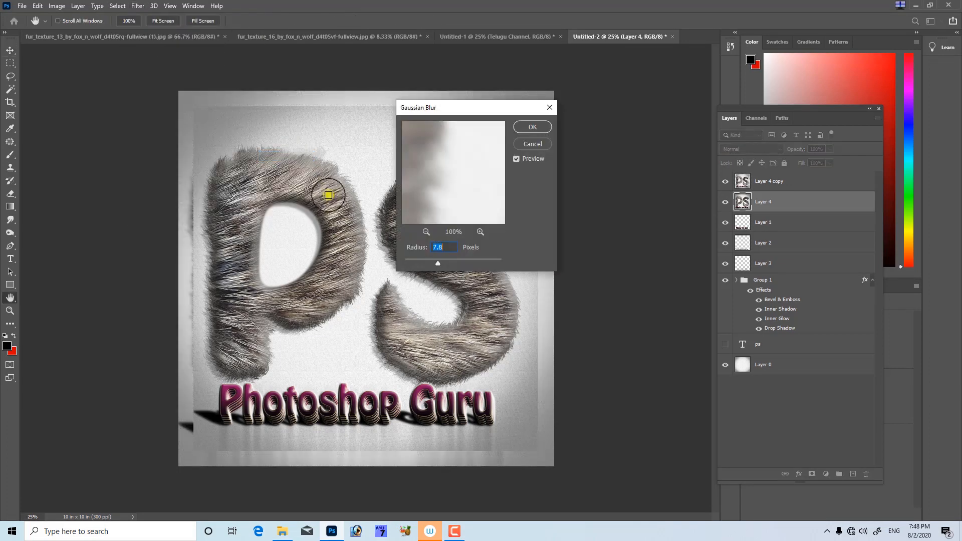
drag(440, 260, 462, 264)
click(534, 132)
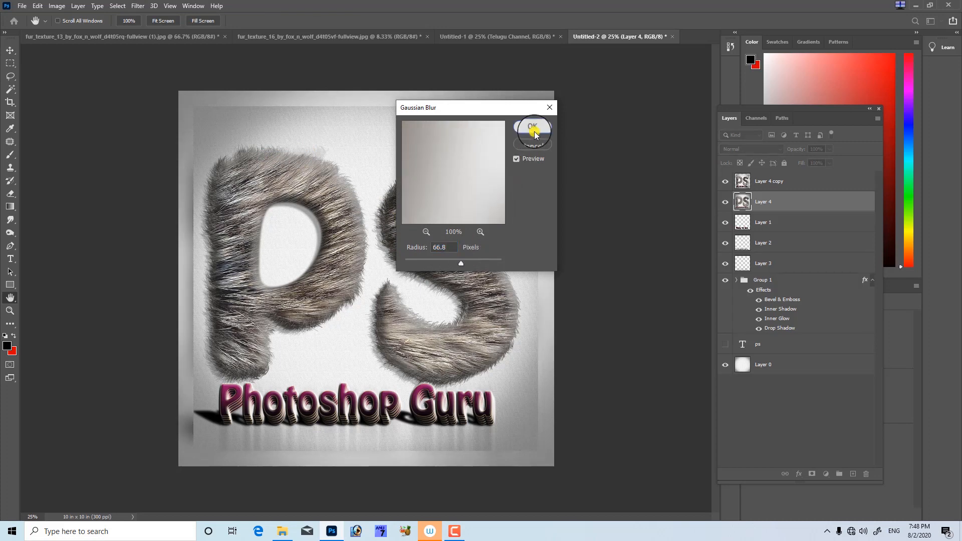
- Tint the blurred Layer 4 cyan using Hue/Saturation with hue +147 and saturation +100
key(v)
key(ctrl+u)
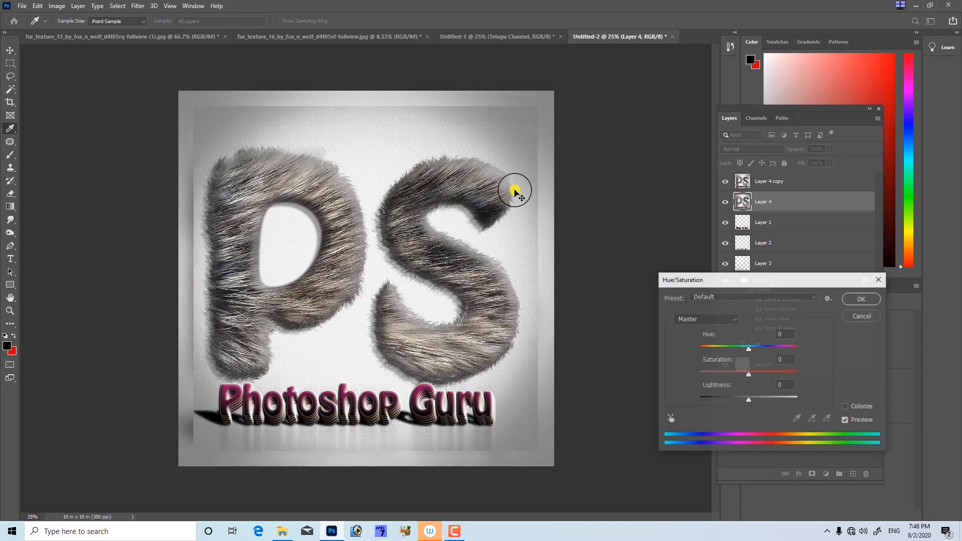
drag(746, 349, 789, 378)
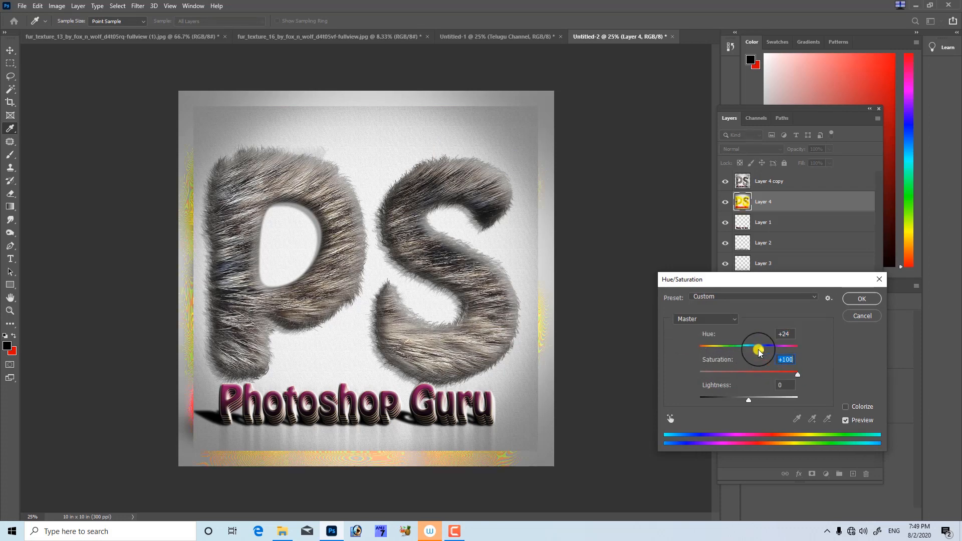
drag(756, 348, 793, 358)
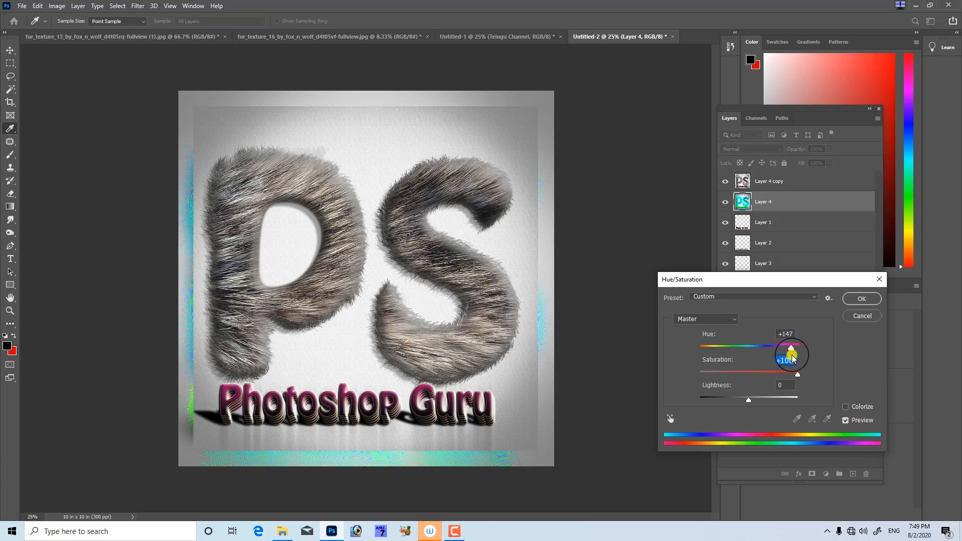
click(862, 299)
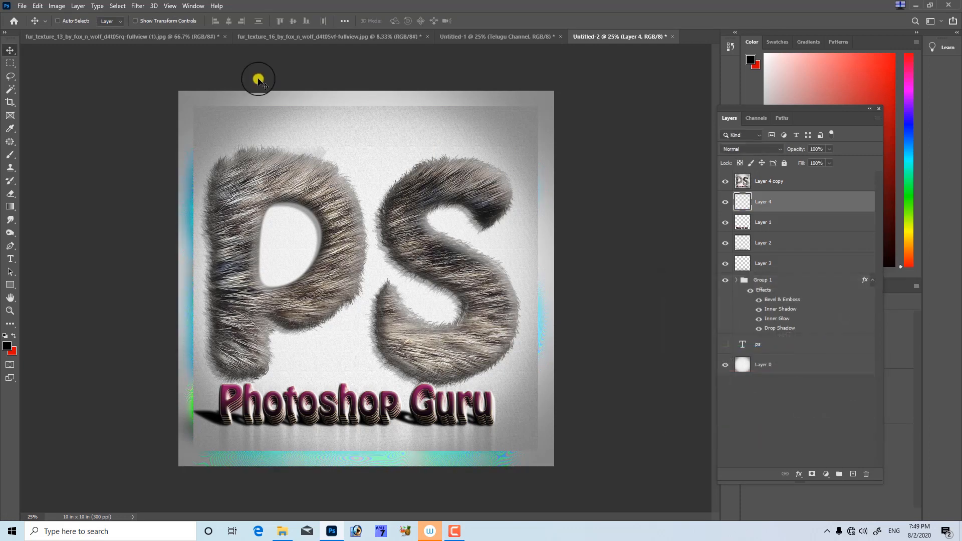
- Smooth the recolored Layer 4 with another Gaussian Blur of 66.8 pixels
click(147, 6)
mouse_move(168, 118)
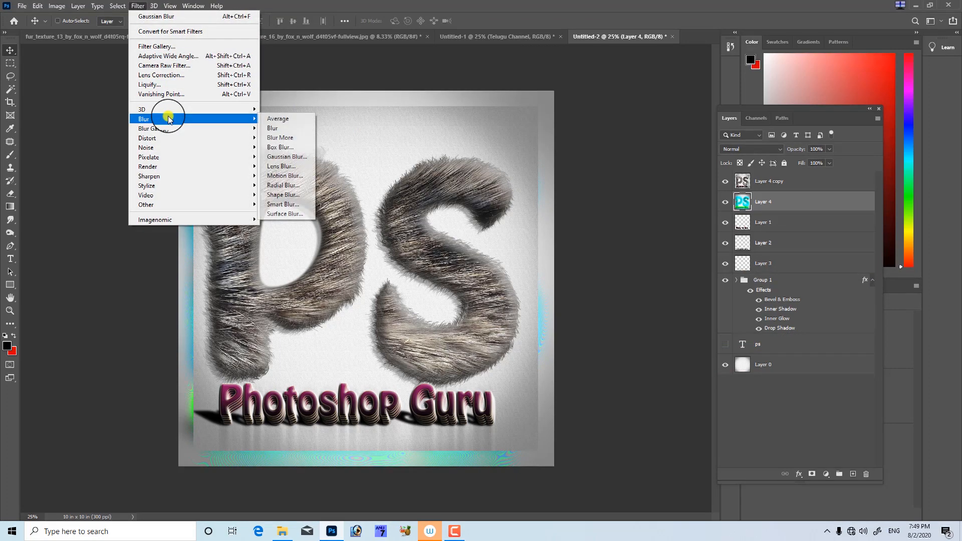
click(306, 156)
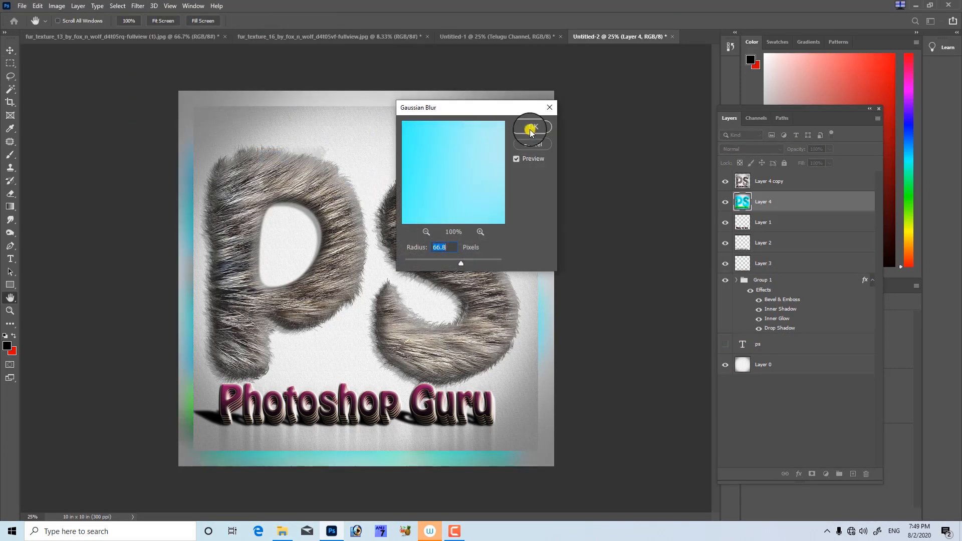
click(531, 129)
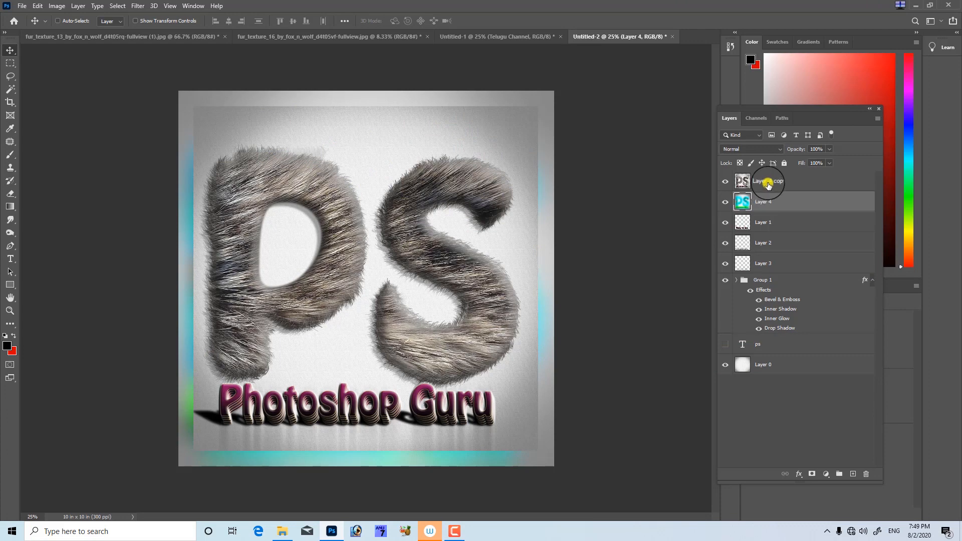
- Add a Bevel & Emboss effect to Layer 4 copy with Emboss style, depth about 700% and size 87 px
right_click(769, 183)
click(801, 112)
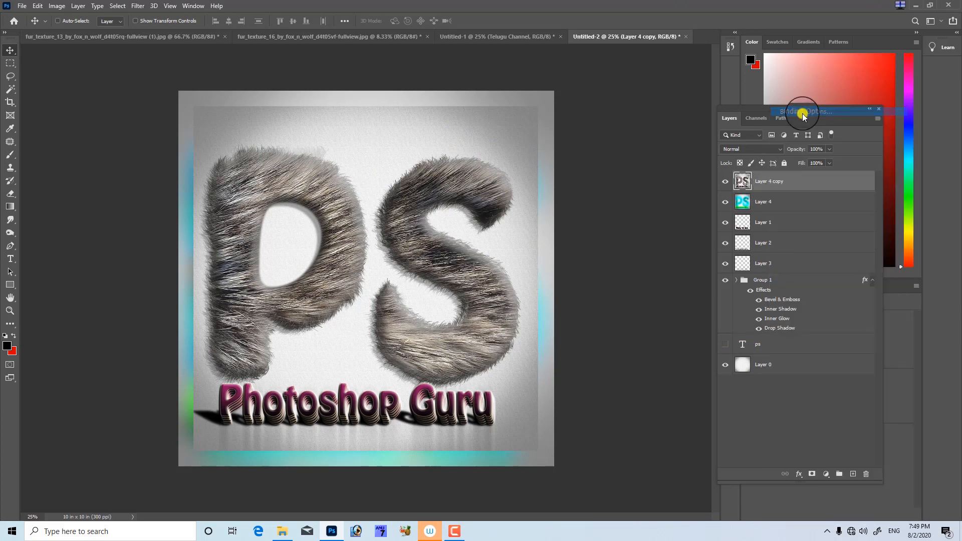
click(596, 134)
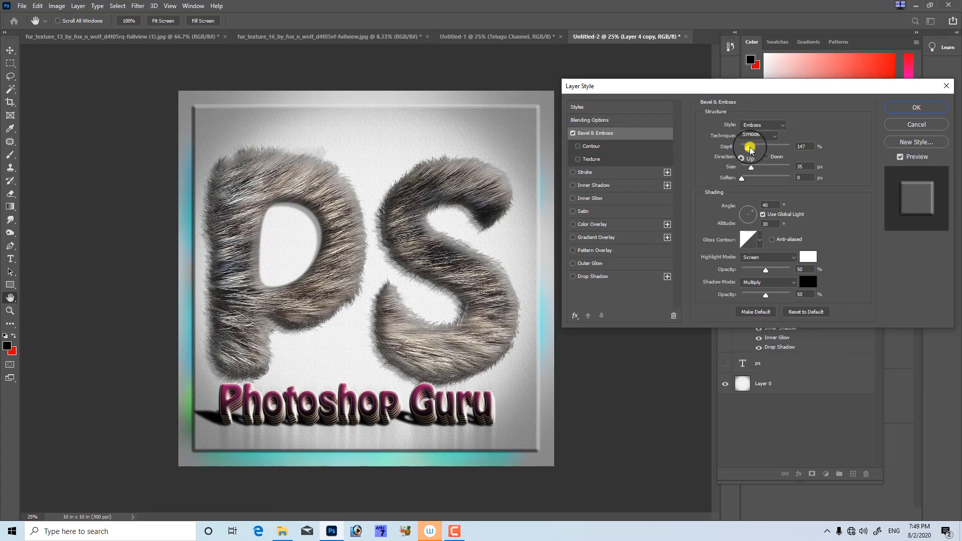
drag(747, 146, 757, 149)
mouse_move(761, 149)
mouse_down()
mouse_move(750, 150)
mouse_move(761, 169)
mouse_move(756, 147)
mouse_move(776, 151)
mouse_up()
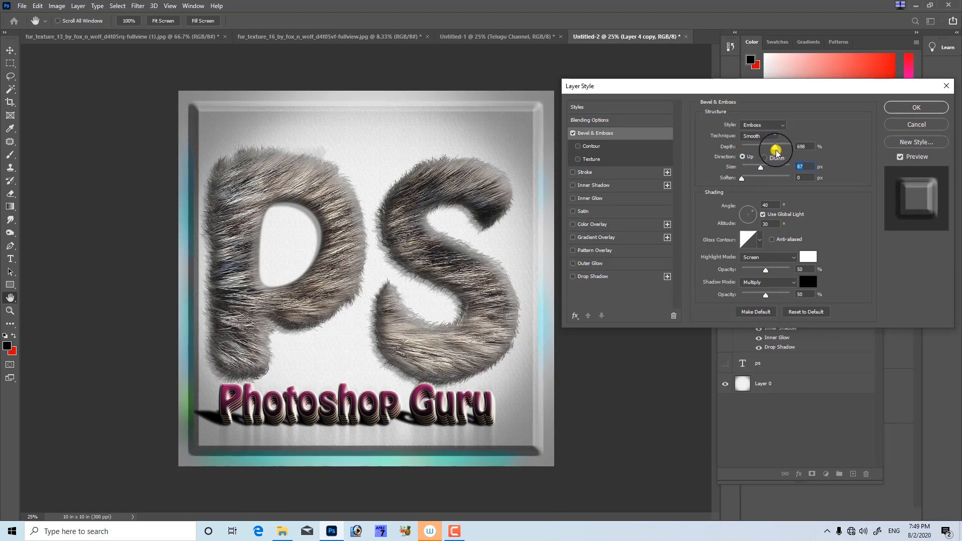
- Give Layer 4 copy a drop shadow at a distance of about 190 px and an 18 px light gray outside stroke
click(585, 277)
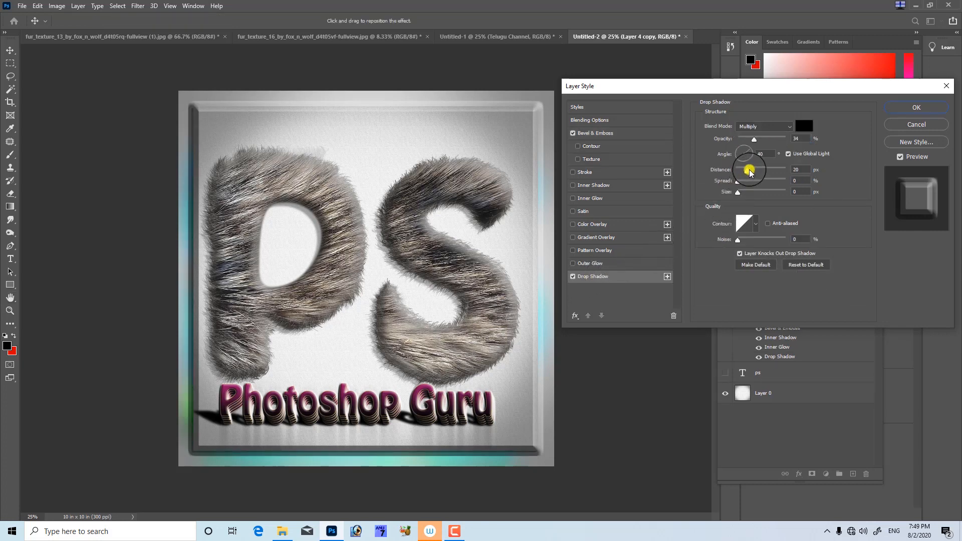
drag(747, 171, 782, 177)
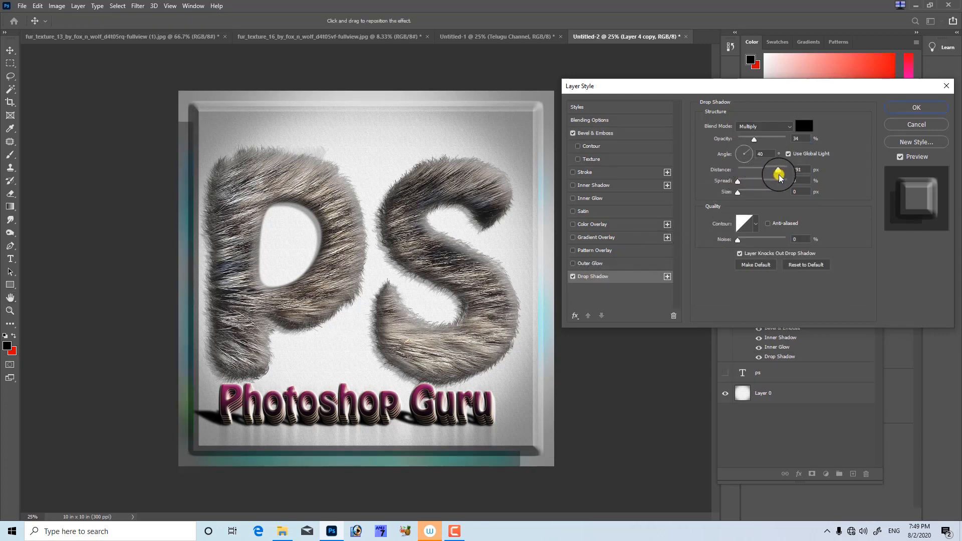
click(586, 171)
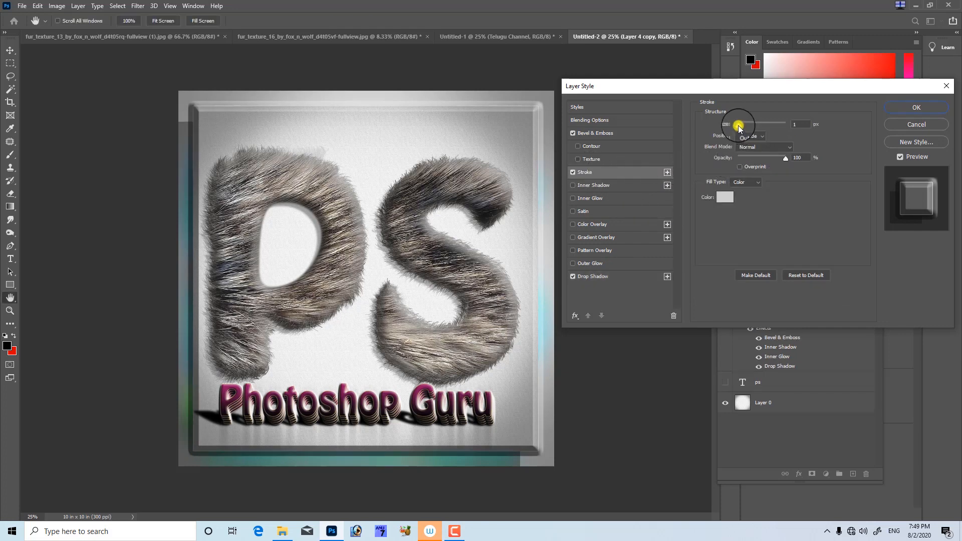
drag(737, 126, 745, 127)
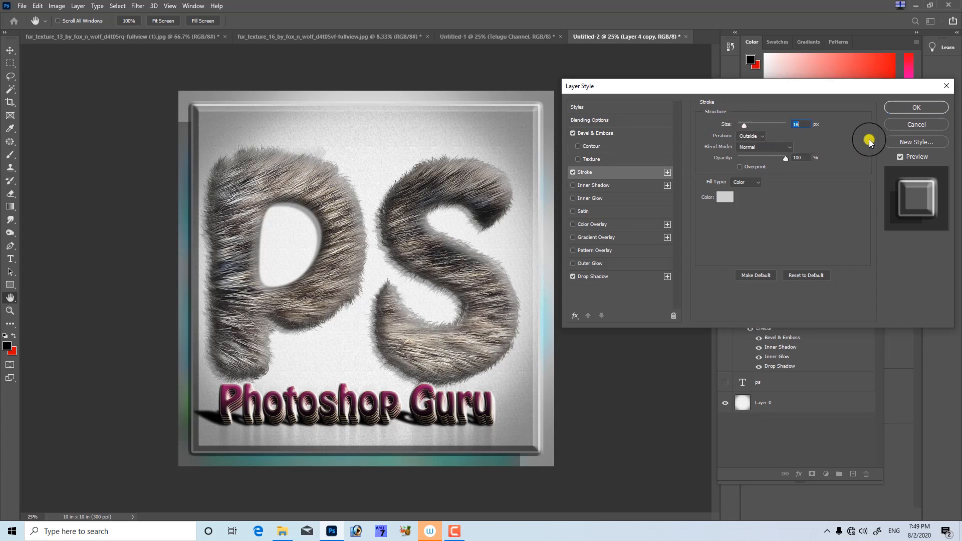
click(913, 108)
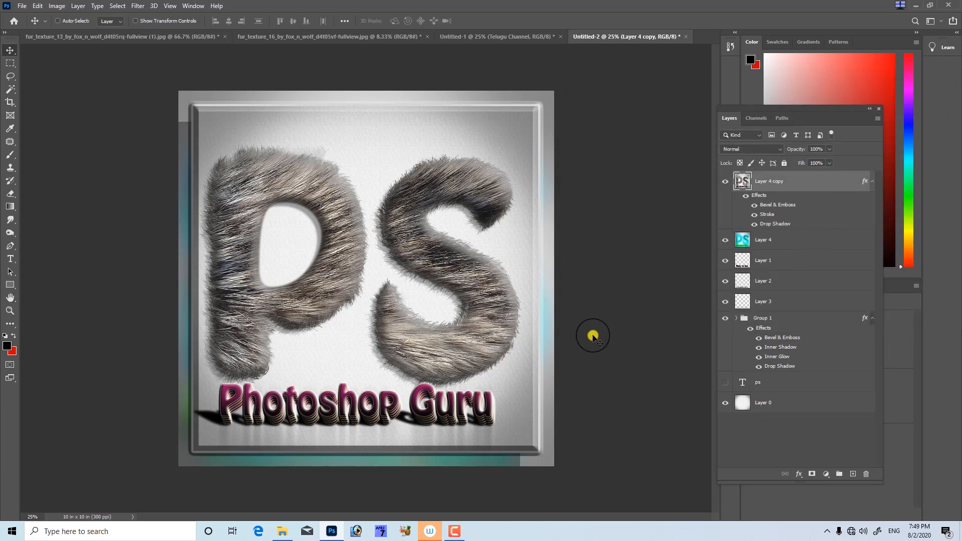
- Create a new layer and fill a thin horizontal red line just below the "Photoshop Guru" caption
key(ctrl+plus)
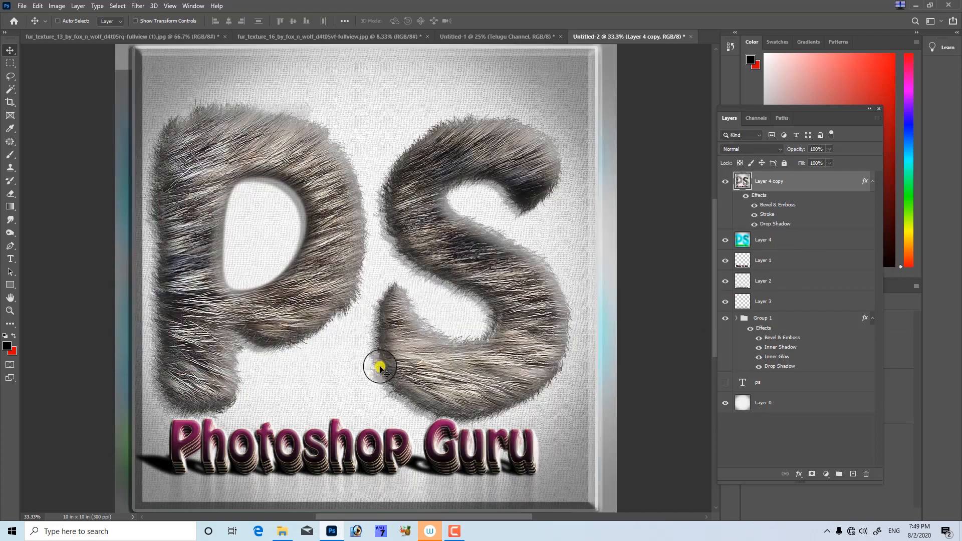
drag(380, 375, 412, 301)
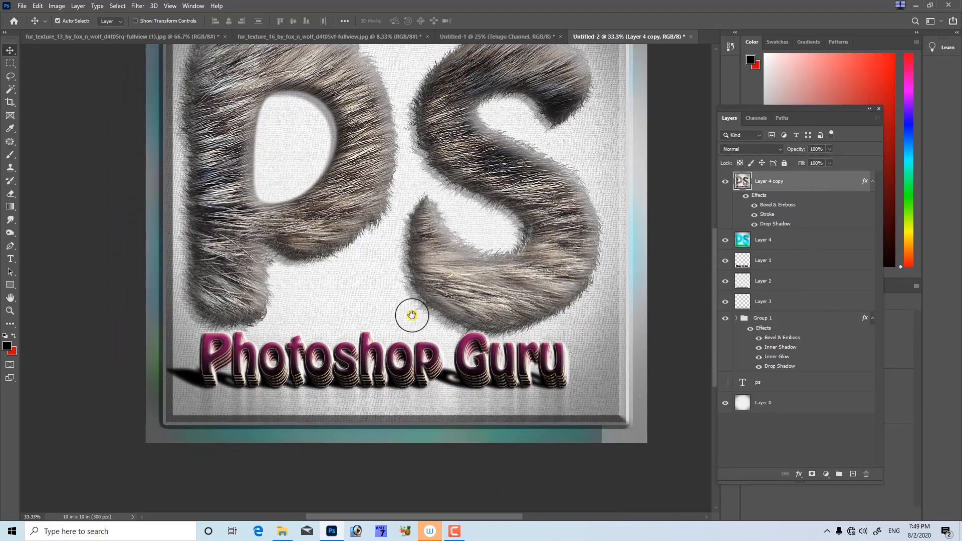
key(ctrl+shift+alt+n)
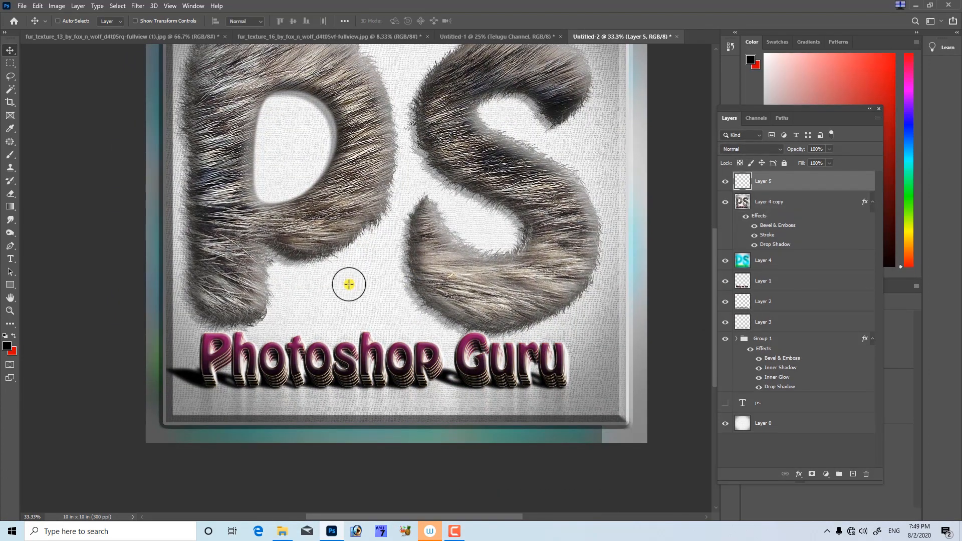
key(m)
drag(195, 390, 579, 389)
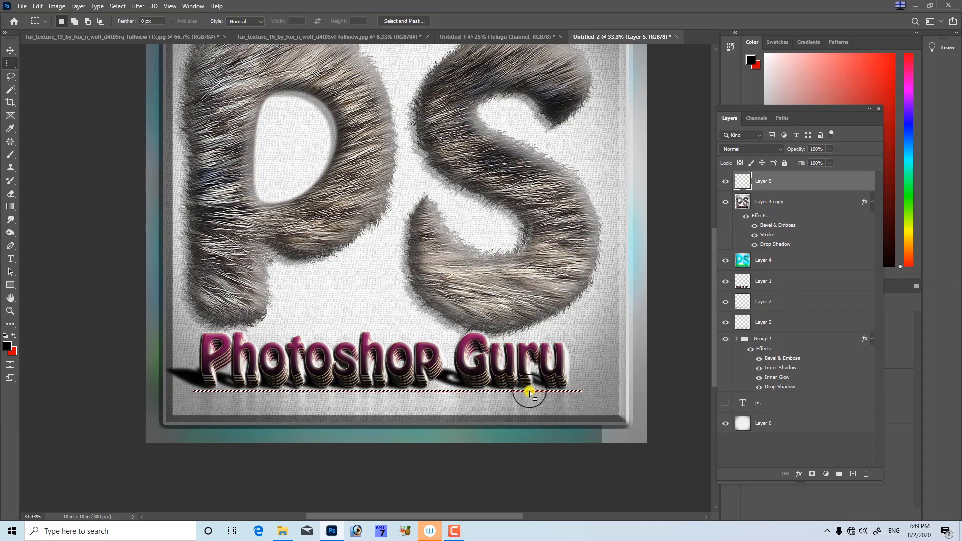
key(ctrl+BackSpace)
key(ctrl+d)
key(v)
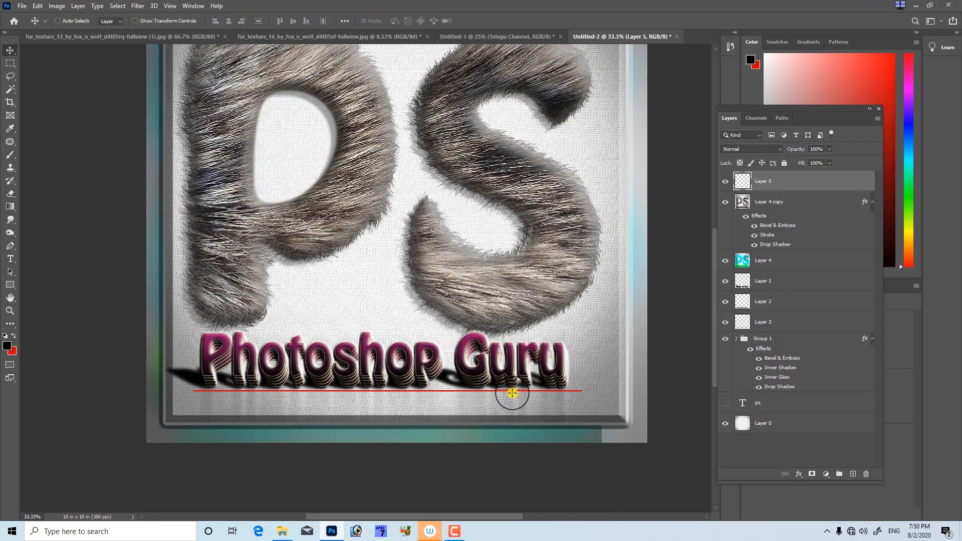
drag(516, 397, 508, 402)
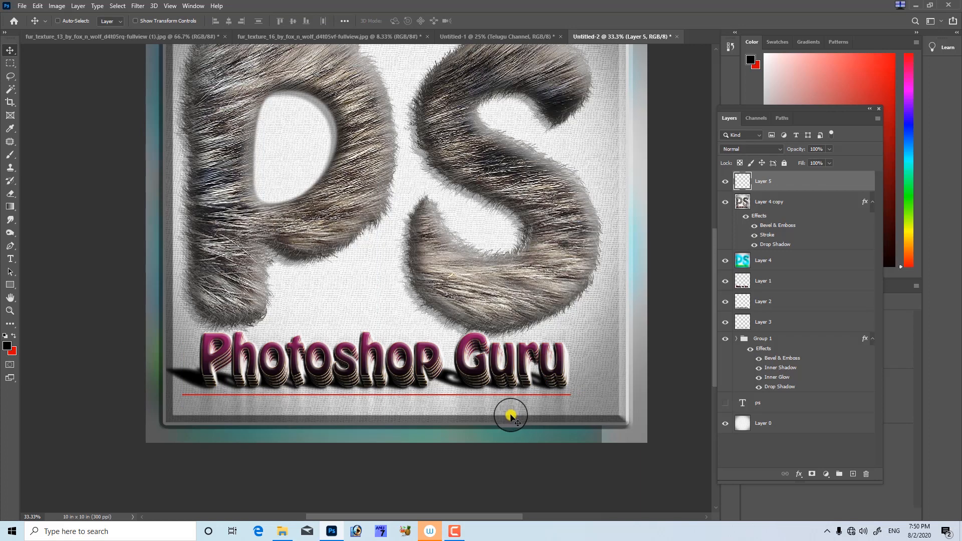
- Recolor the red line under the caption to orange using Hue/Saturation with hue +29
key(ctrl+u)
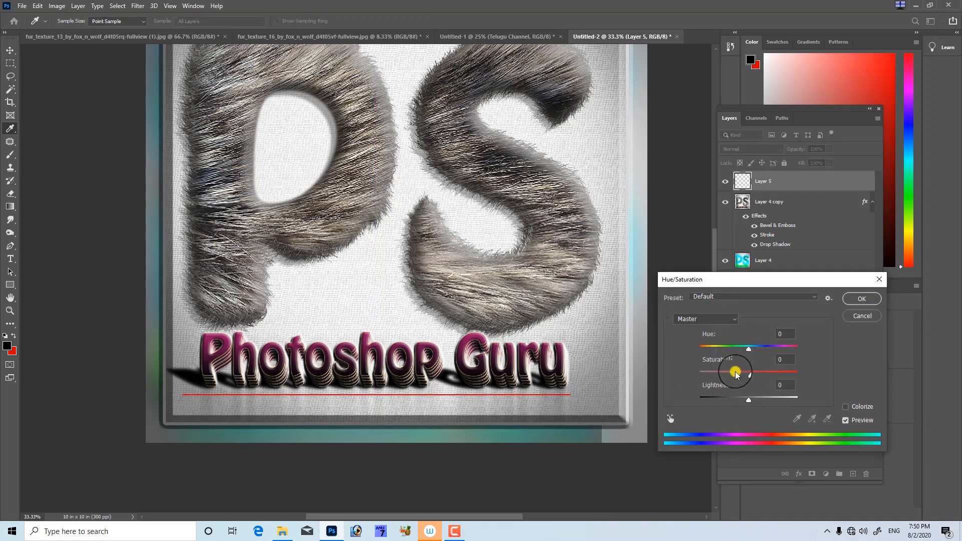
drag(749, 352, 764, 363)
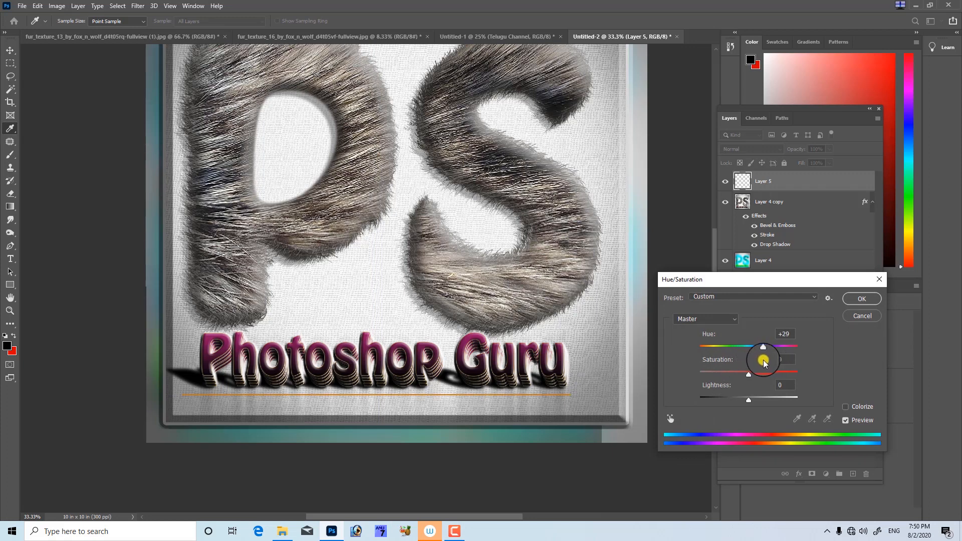
key(Return)
- Nudge the orange line up to the base of the caption and lower its layer opacity to 53%
key(Up)
key(Up)
key(Up)
key(Up)
key(Up)
key(Up)
key(Up)
key(Up)
key(Up)
key(Up)
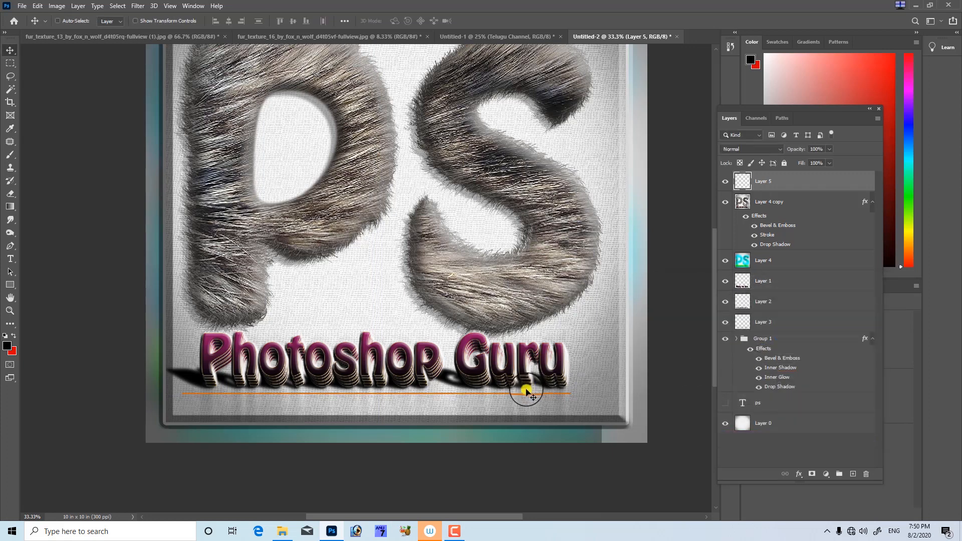
key(Up)
key(Up)
key(Up)
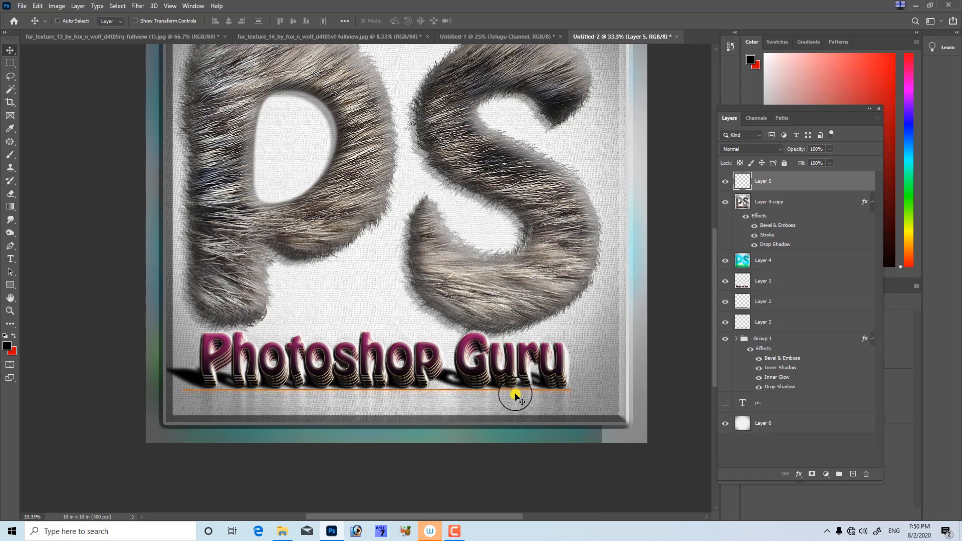
key(ctrl)
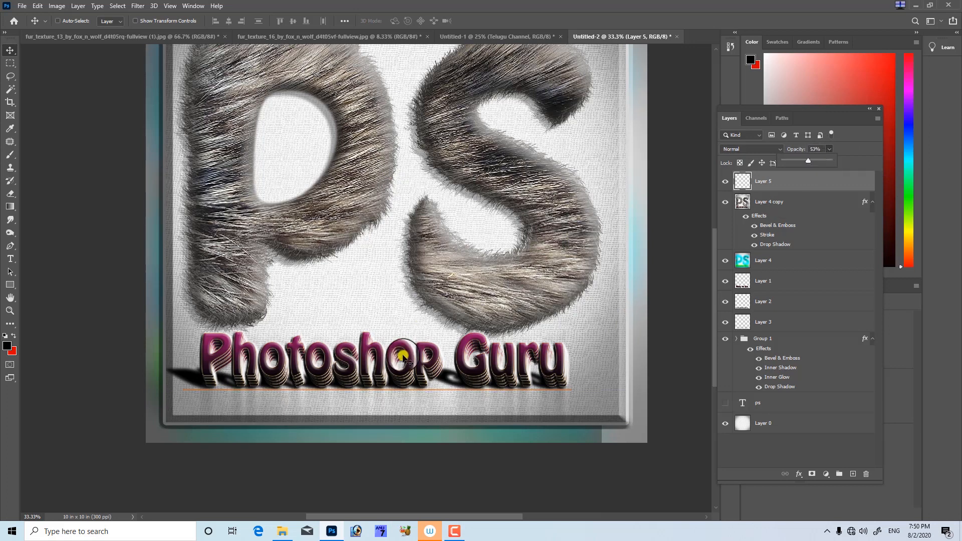
- Duplicate the orange line slightly below the original and set the copy's opacity to 70%
drag(399, 389, 446, 394)
key(Up)
key(Up)
key(Up)
key(Up)
key(Up)
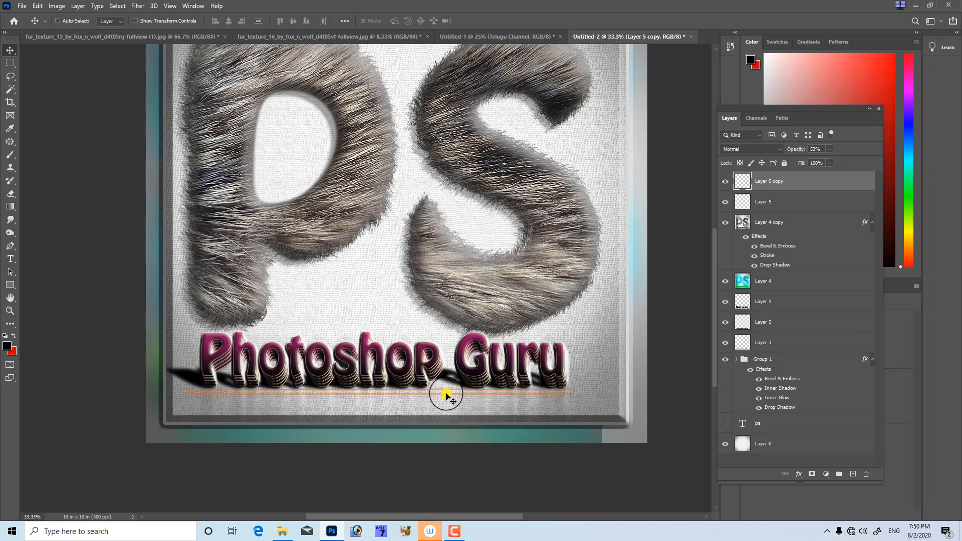
key(7)
- Extend the duplicated line to the right by scaling it to about 106% and move it closer to the original line
key(ctrl+t)
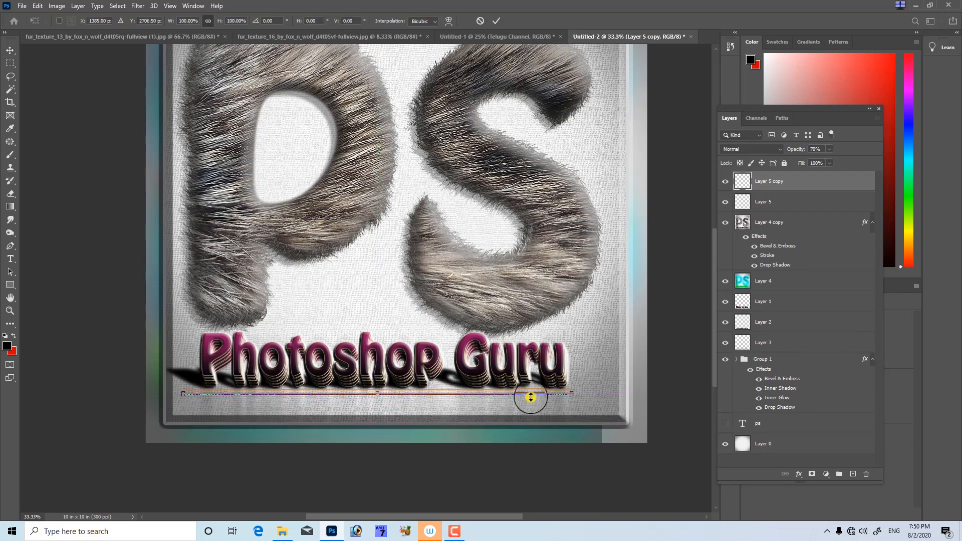
drag(574, 394, 596, 396)
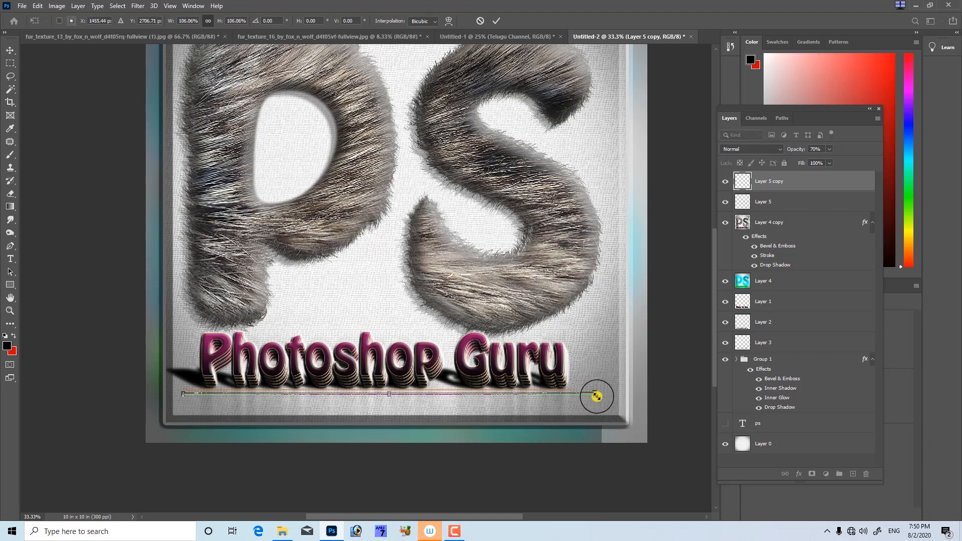
key(Return)
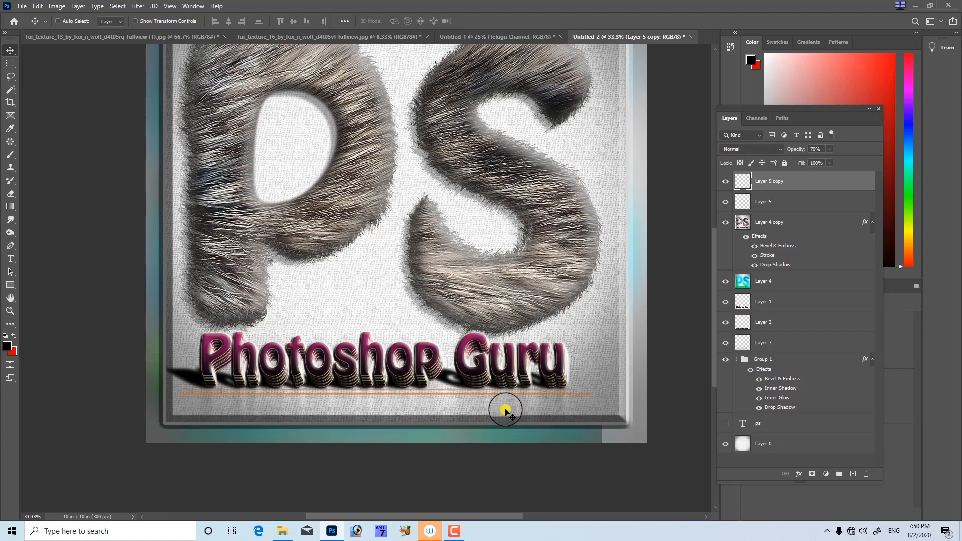
drag(506, 412, 505, 404)
- Recolor the duplicated line green with a Hue/Saturation hue shift and fine-tune its position under the caption
key(ctrl+u)
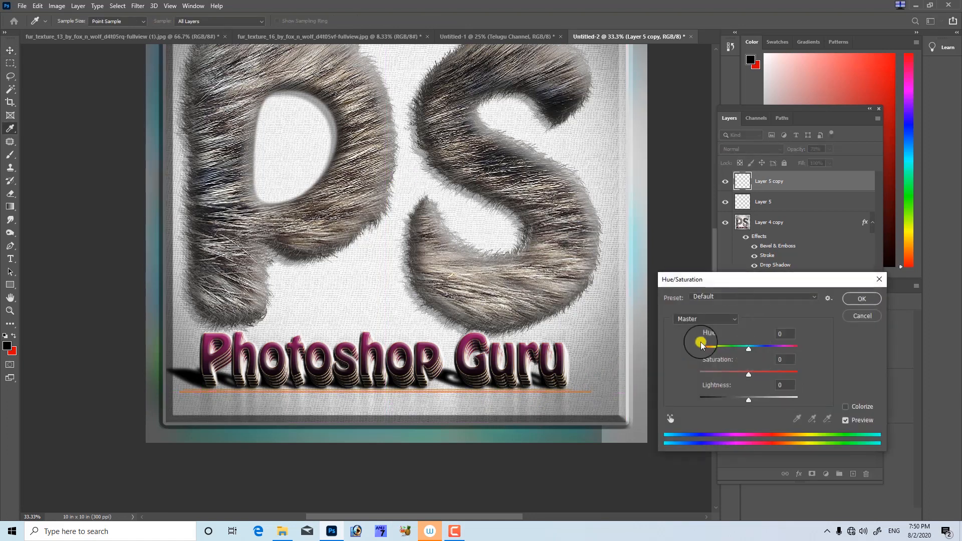
drag(749, 350, 786, 341)
click(861, 297)
drag(522, 326, 521, 326)
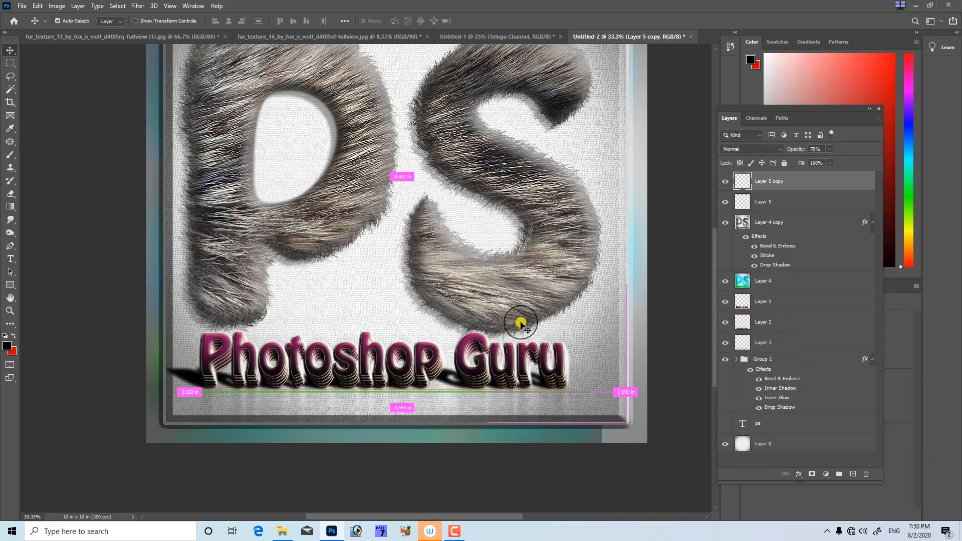
key(ctrl+minus)
key(ctrl+minus)
key(ctrl+plus)
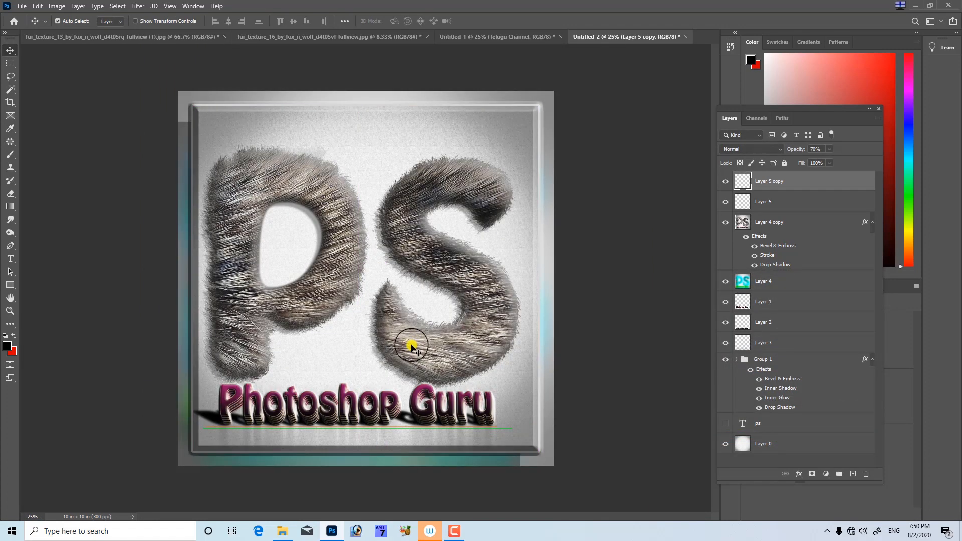
key(ctrl+plus)
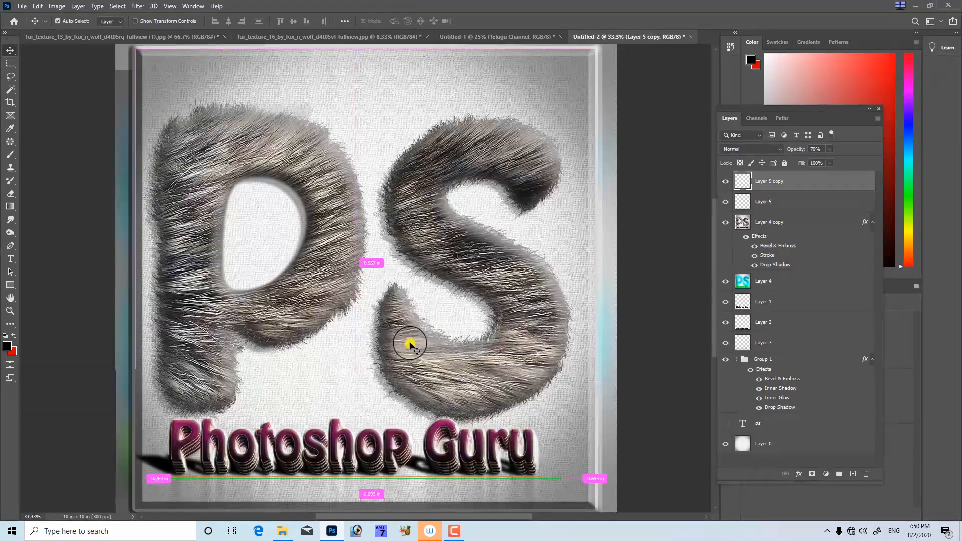
key(ctrl+minus)
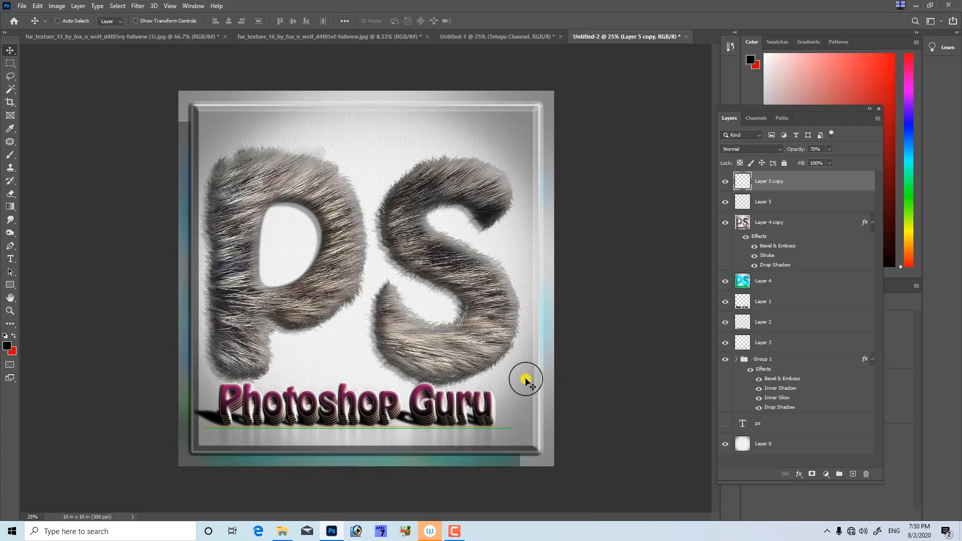
key(ctrl)
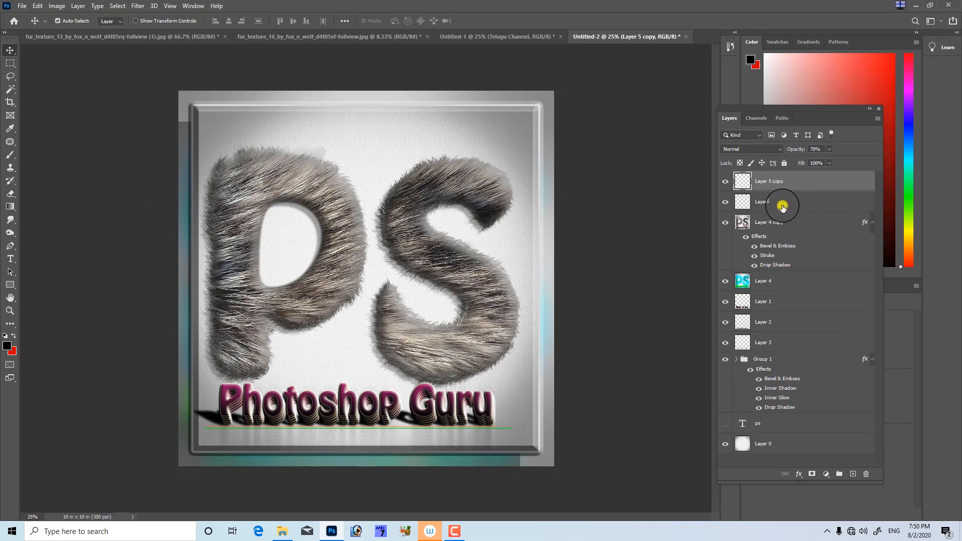
- Stamp all visible layers into a new layer and stroke the whole canvas edge with an 11 px white centered stroke
key(ctrl+alt+shift+e)
key(ctrl+a)
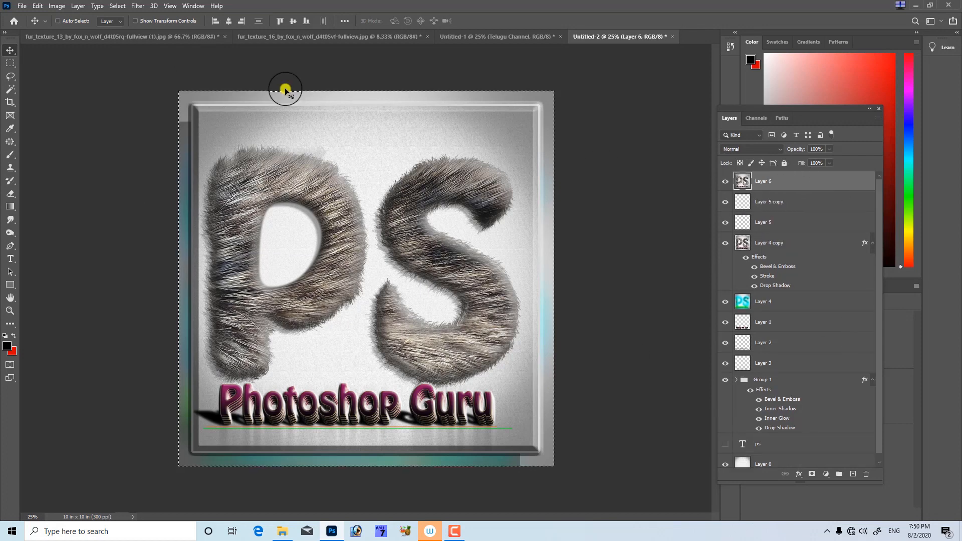
click(38, 6)
click(52, 164)
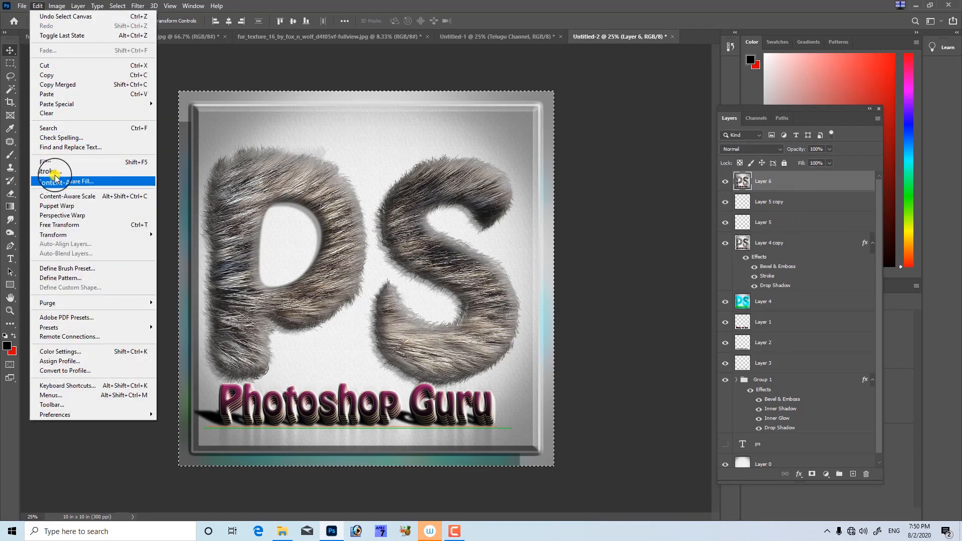
click(145, 172)
click(449, 158)
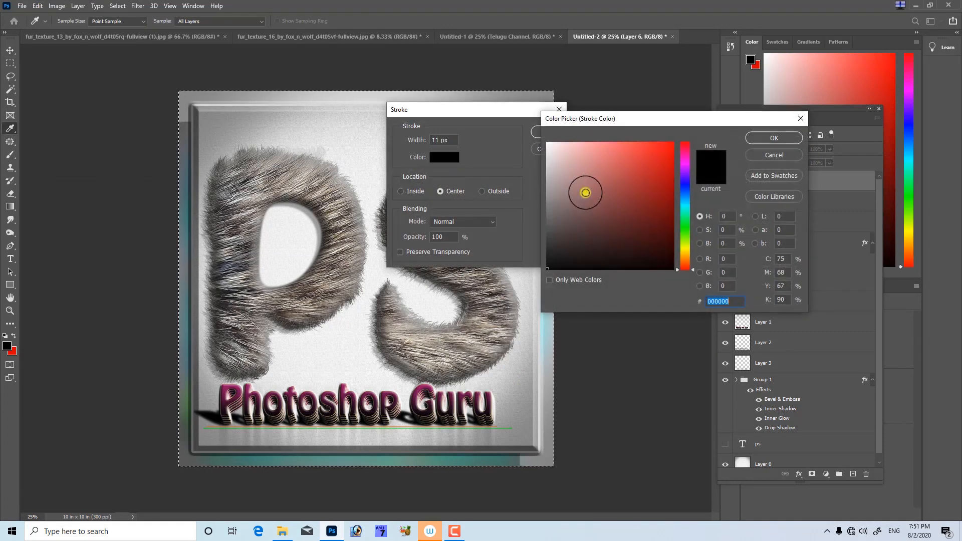
click(497, 93)
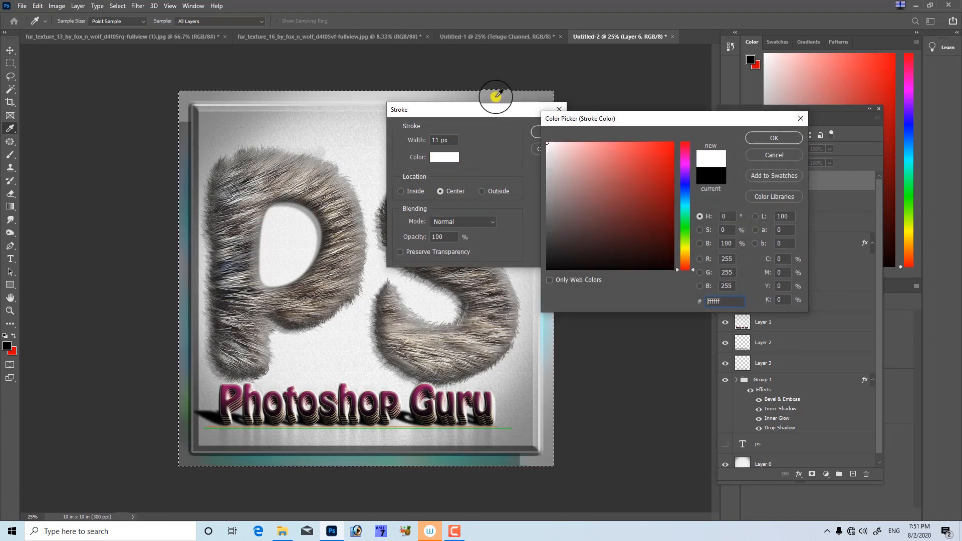
click(772, 136)
click(546, 132)
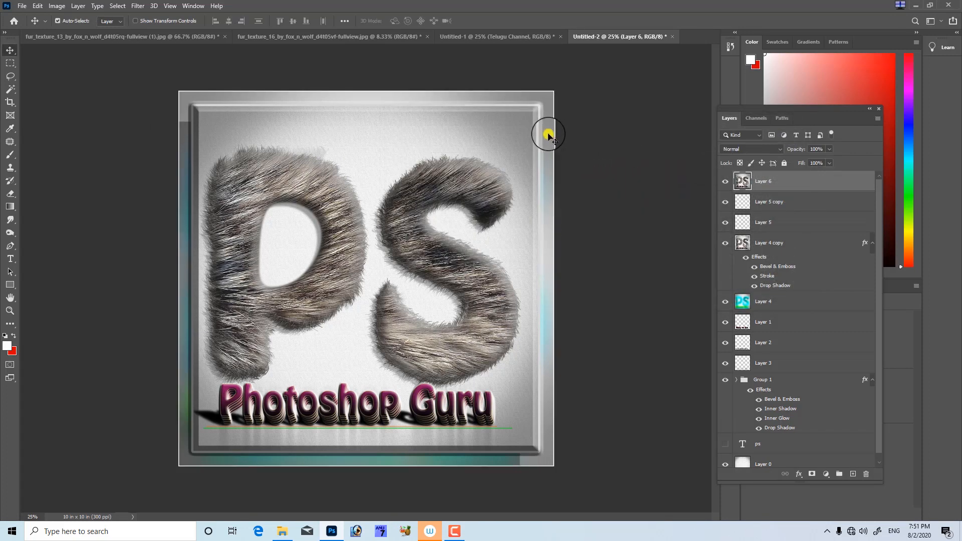
- Duplicate the stroked Layer 6 and scale the copy down proportionally to about 96.8%
key(ctrl+j)
key(ctrl+t)
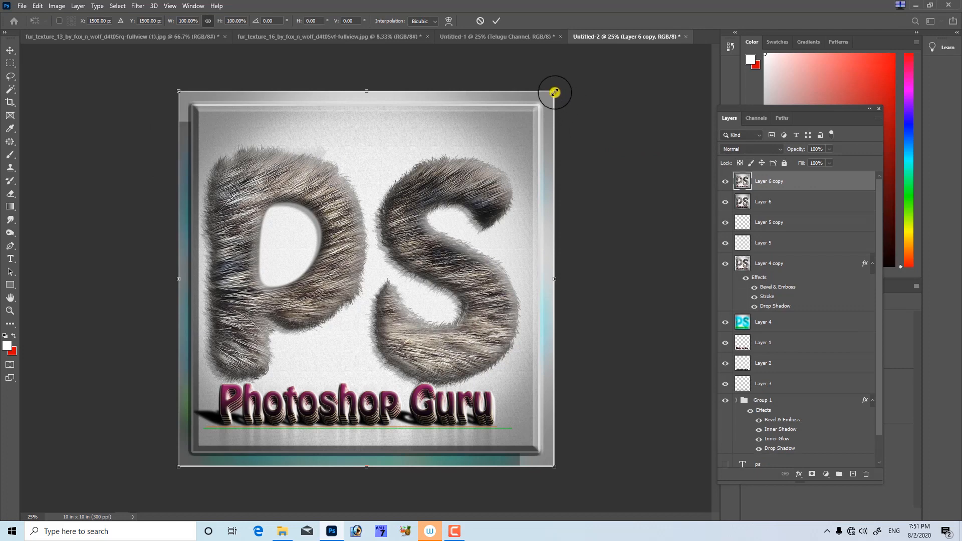
drag(552, 100, 541, 114)
key(Return)
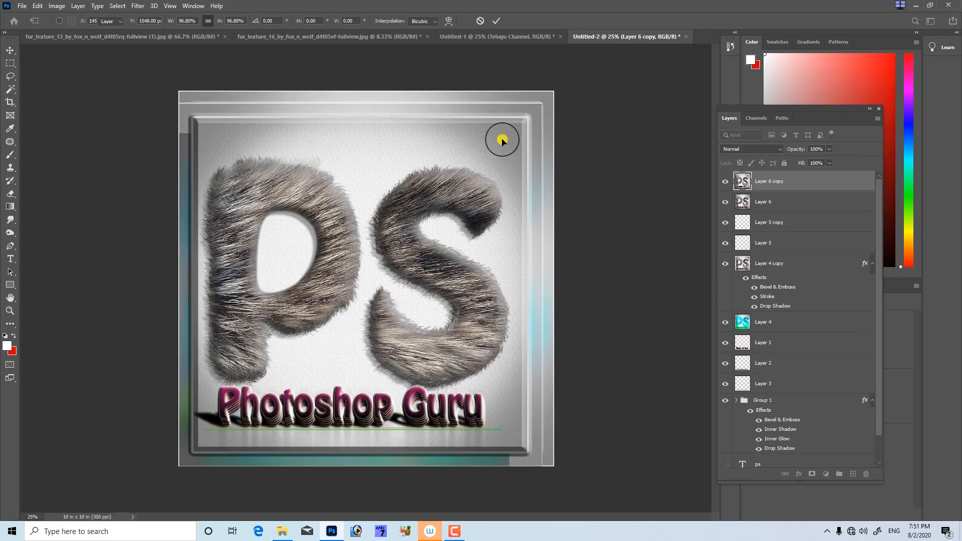
- Nudge Layer 6 copy to the right so it sits horizontally centered over the stroked Layer 6
key(shift+v)
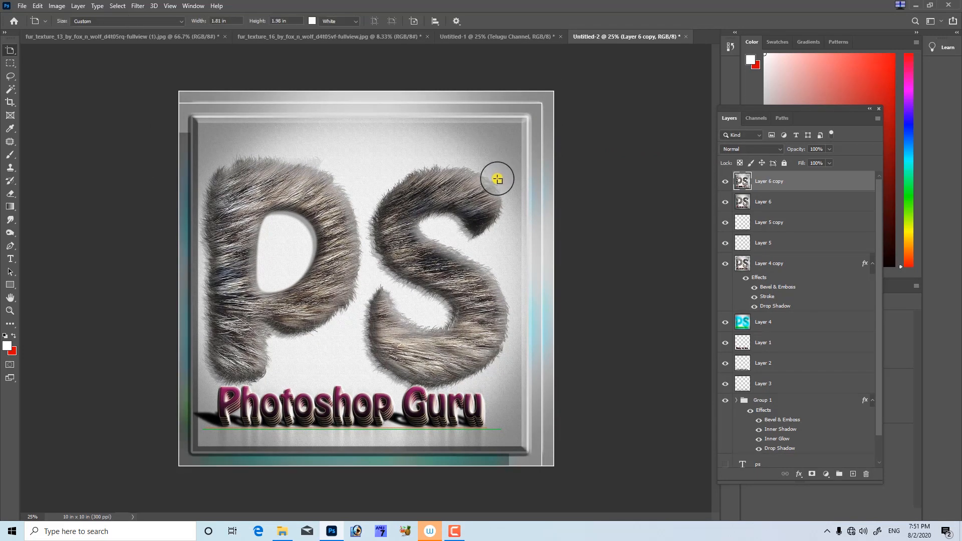
key(shift+v)
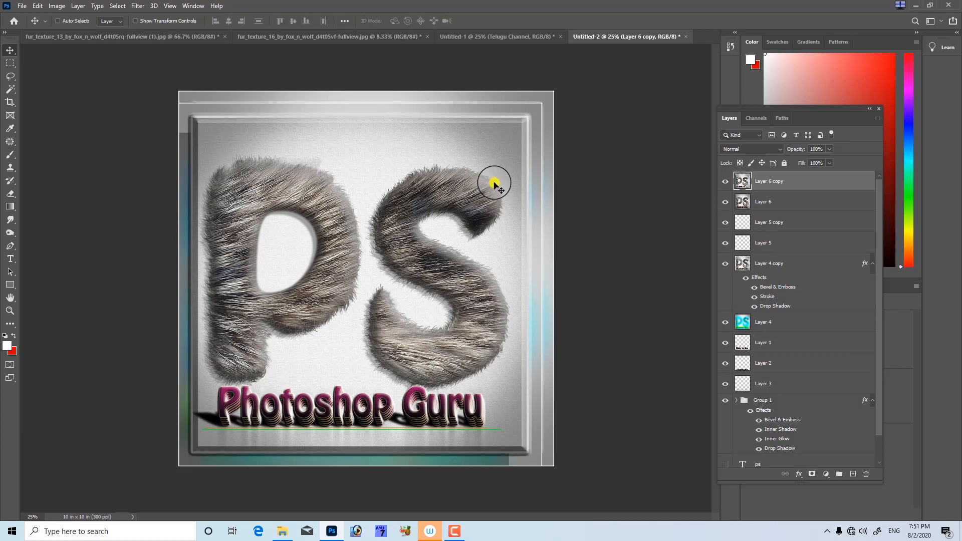
key(shift+Right)
key(shift+Right)
key(shift+Right)
key(shift+Right)
key(shift+Right)
key(shift+Right)
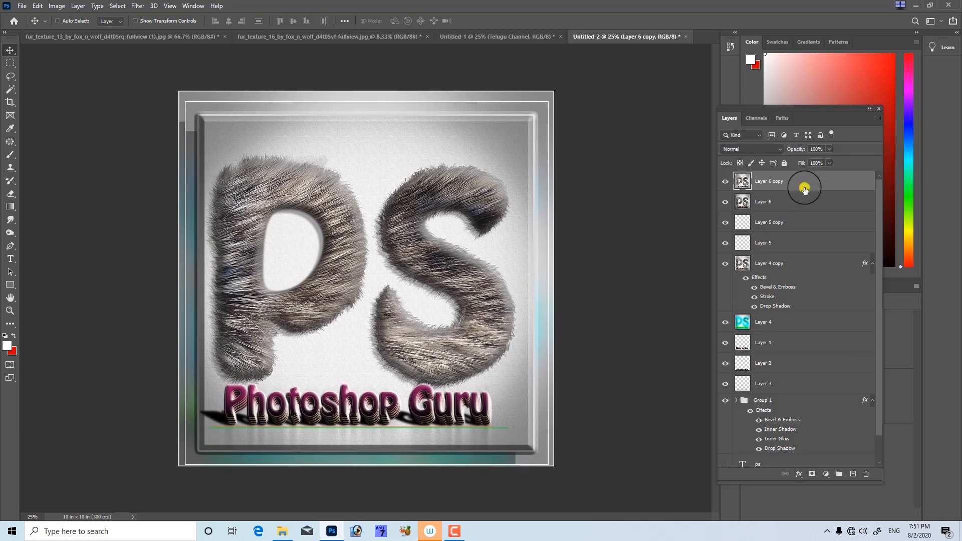
- Recolor Layer 6 with a Hue/Saturation hue shift of +180, followed by a second adjustment raising saturation to +100
click(789, 202)
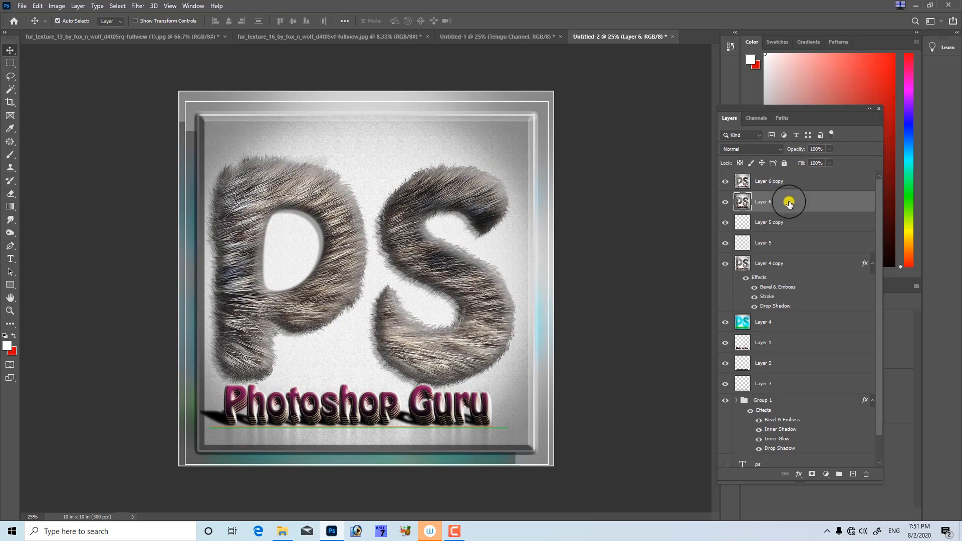
key(ctrl+u)
drag(747, 350, 809, 348)
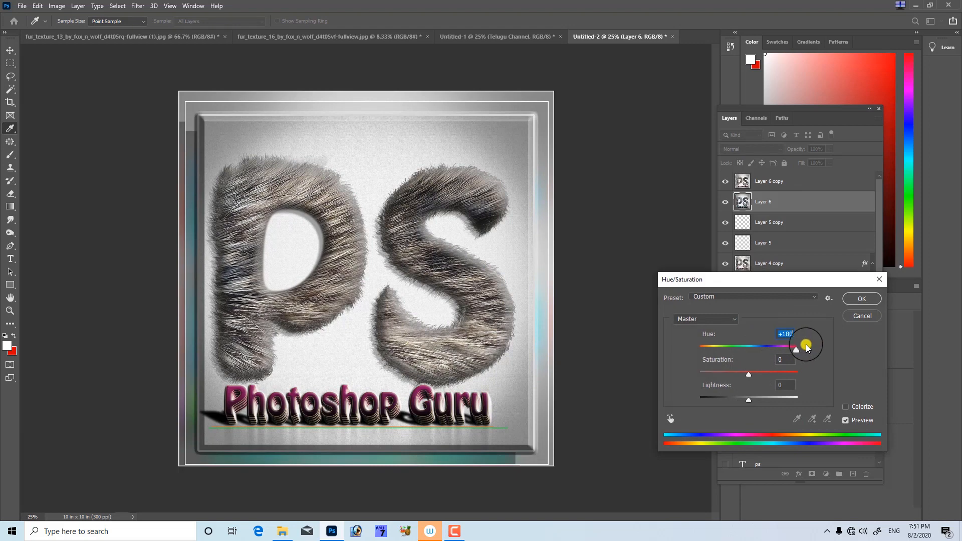
click(861, 299)
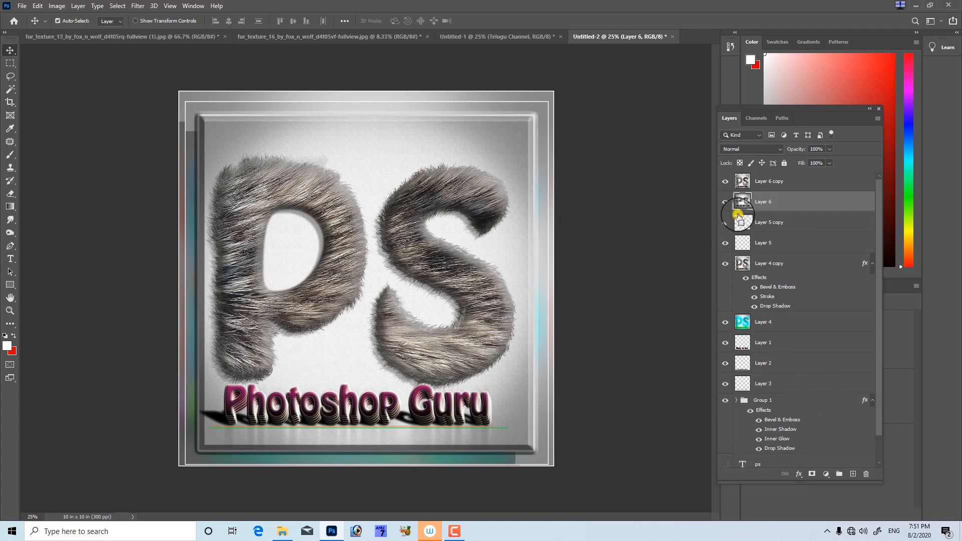
key(ctrl+u)
drag(748, 374, 822, 371)
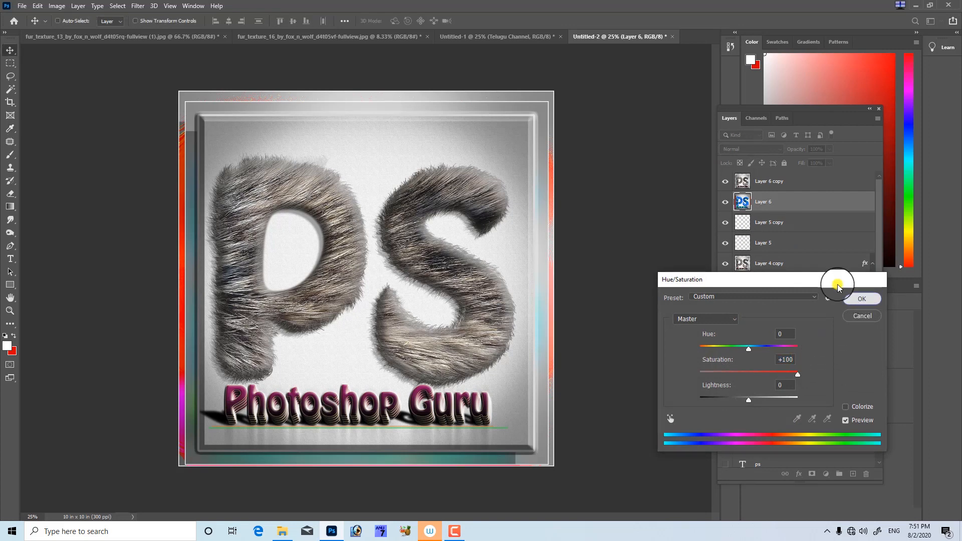
click(861, 299)
- Apply a Gaussian Blur with a 98.5-pixel radius to the recolored Layer 6
click(137, 6)
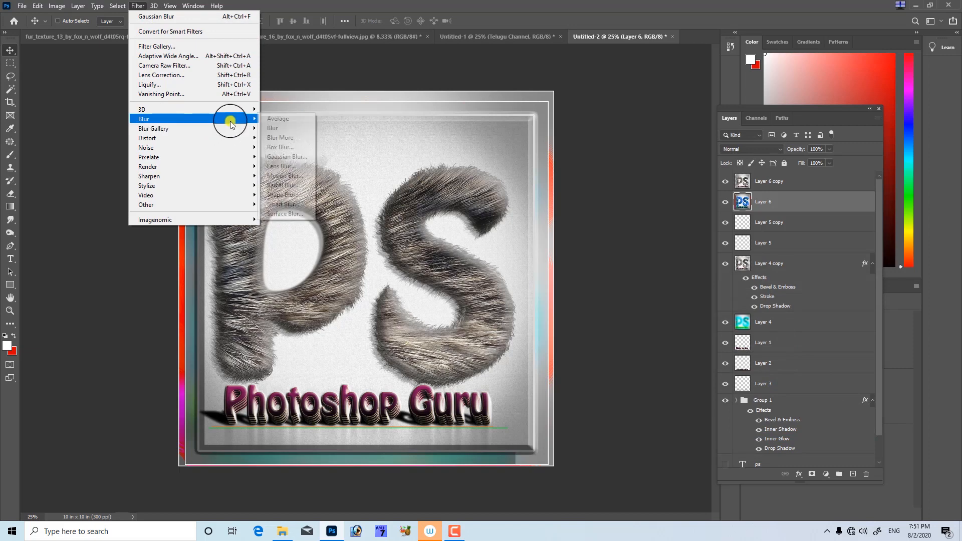
click(285, 158)
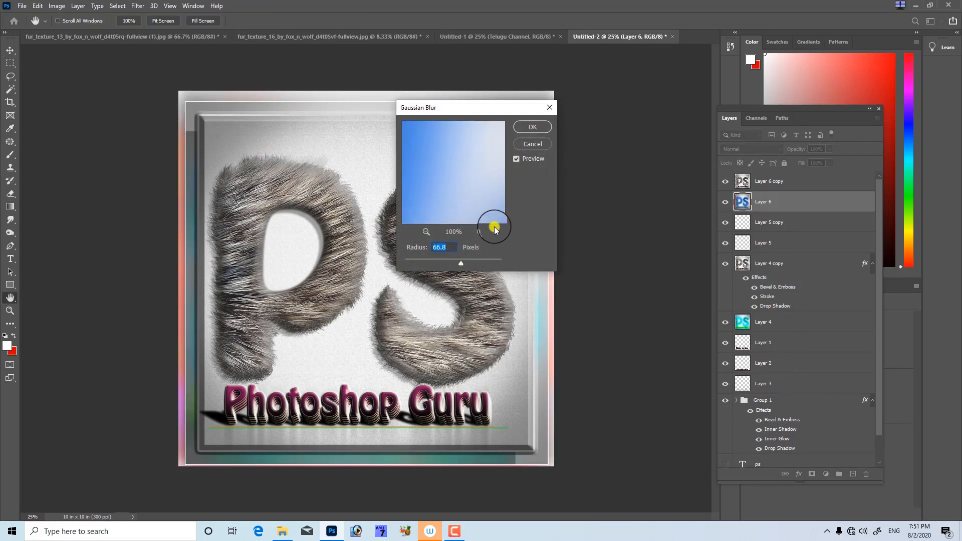
drag(469, 259, 475, 259)
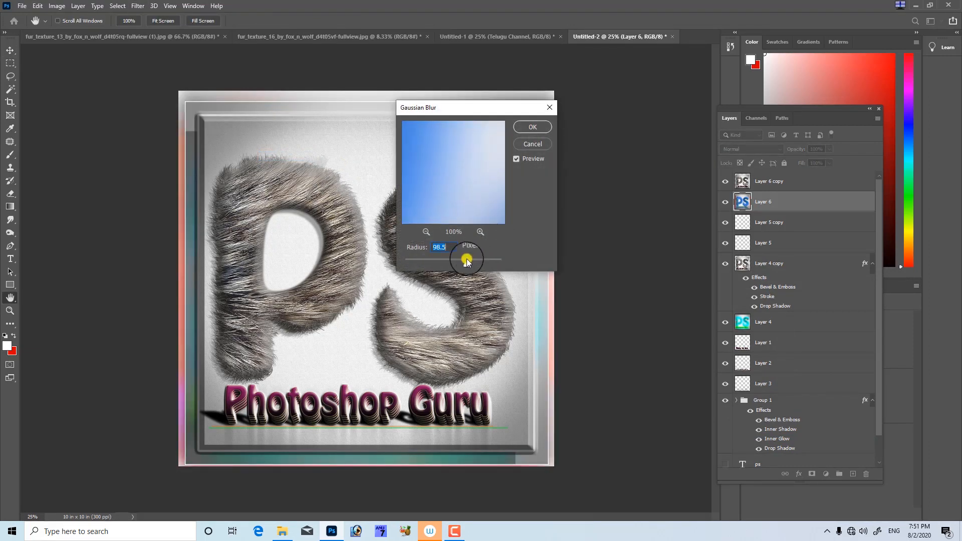
click(530, 128)
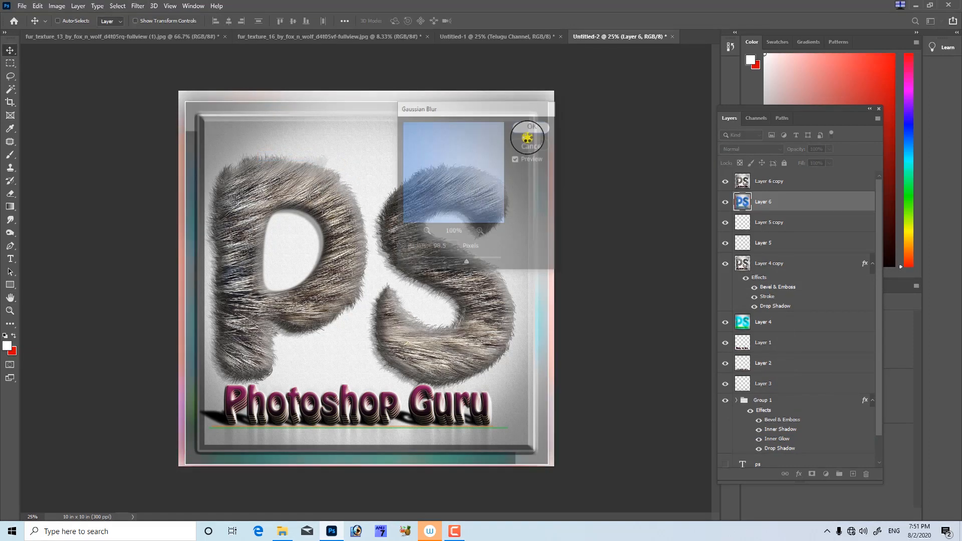
- Stamp all visible layers into a new layer above Layer 6 copy and stroke the whole canvas edge with an 11 px centered dark maroon #290303 stroke
click(765, 185)
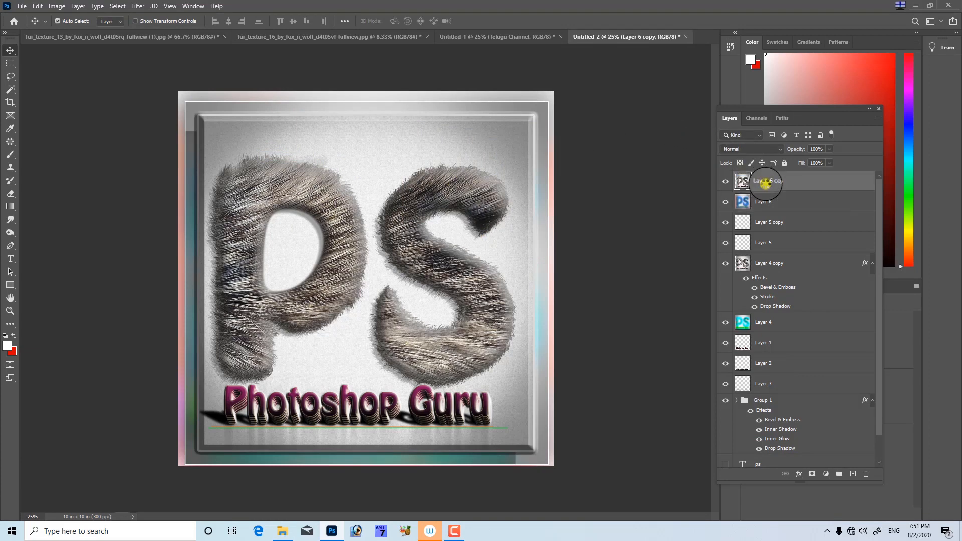
key(ctrl+alt+shift+e)
key(ctrl+a)
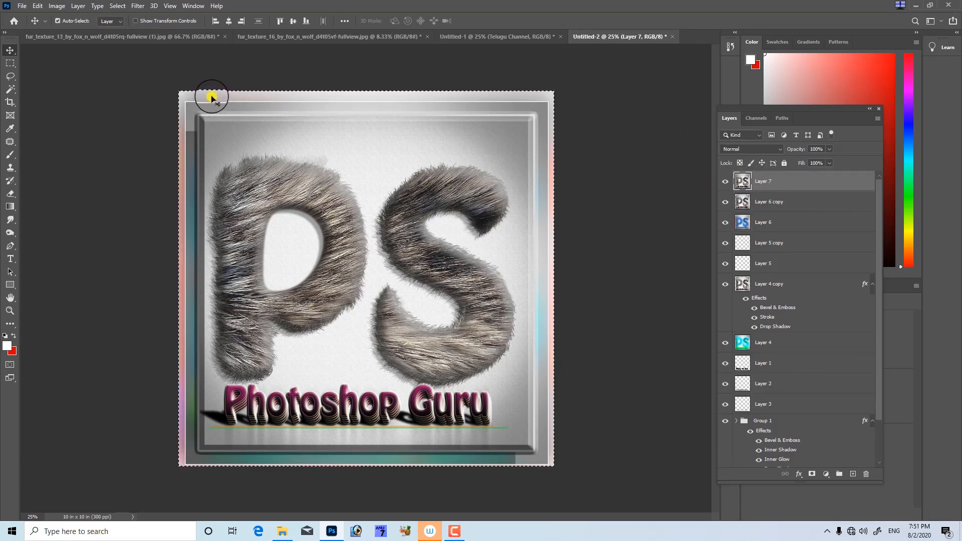
click(37, 6)
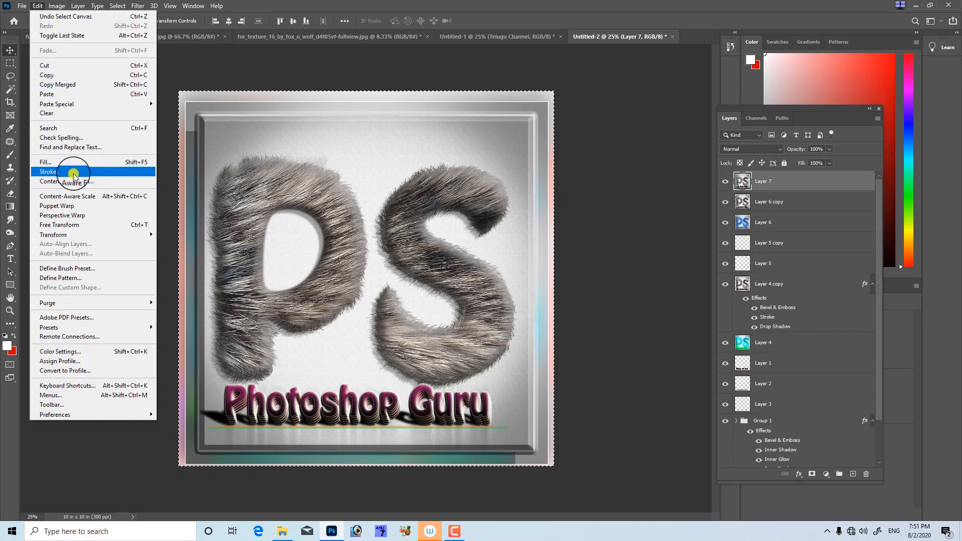
click(73, 172)
click(444, 156)
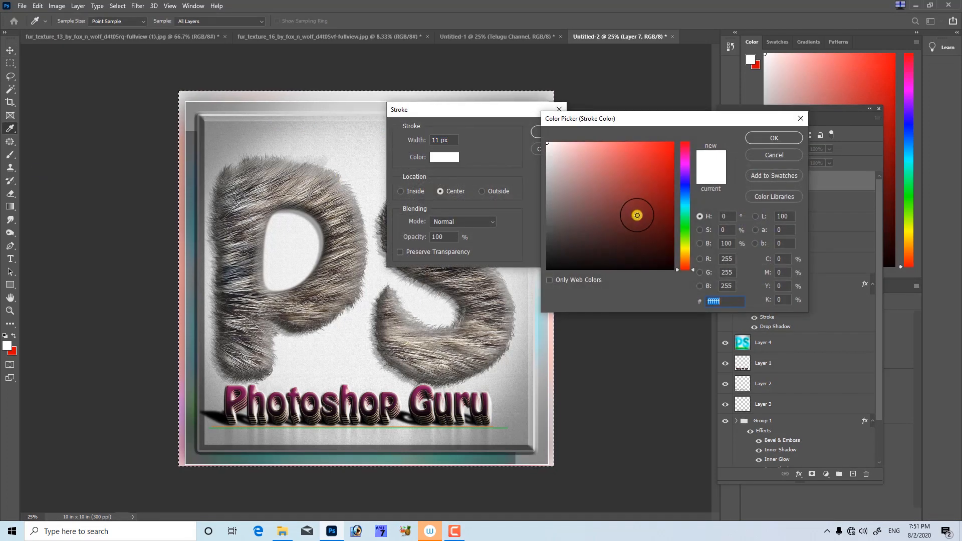
drag(637, 216, 663, 249)
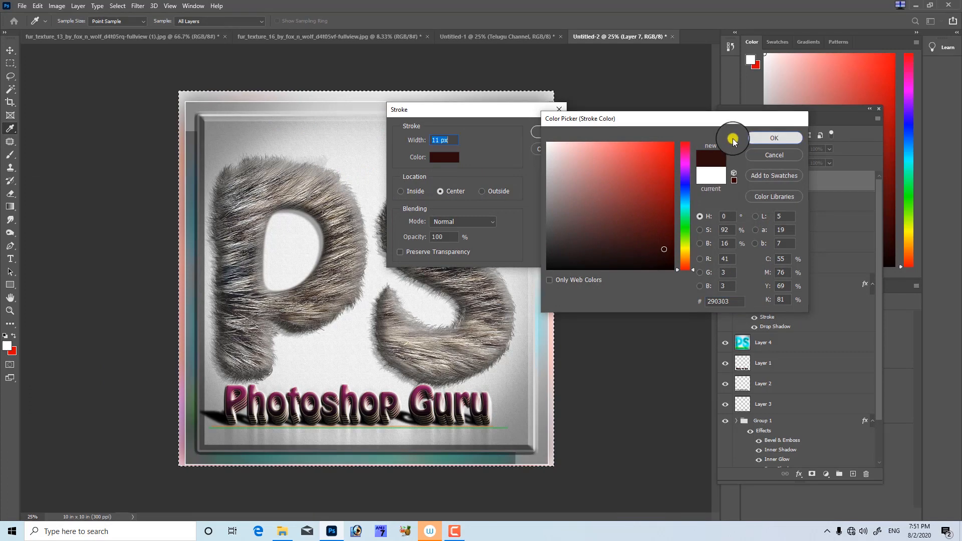
click(757, 138)
click(545, 131)
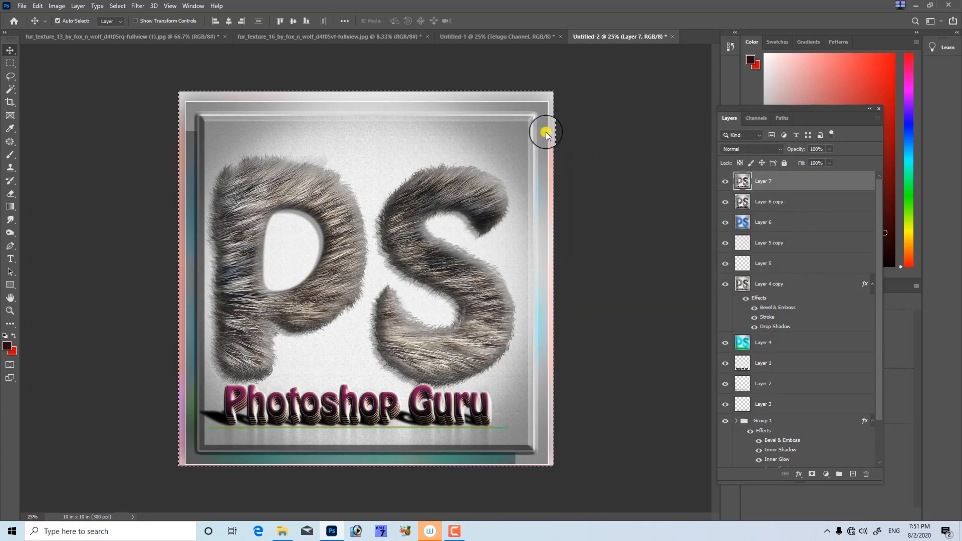